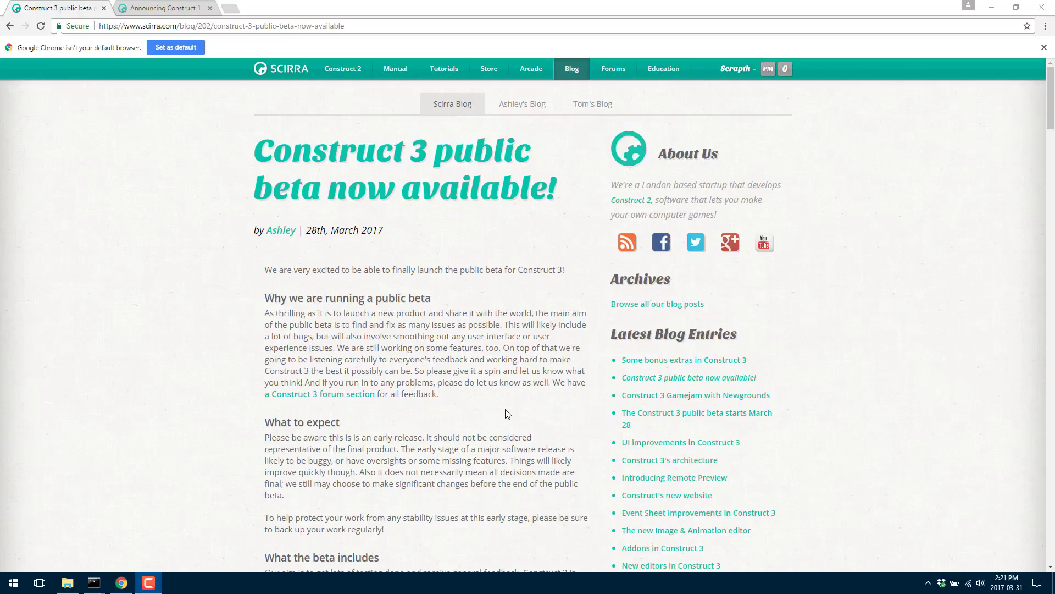
# Open the Construct 3 editor from the editor.construct.net link in the blog post and dismiss the beta welcome message.
pyautogui.scroll(-6, 505, 416)
pyautogui.scroll(-5, 505, 415)
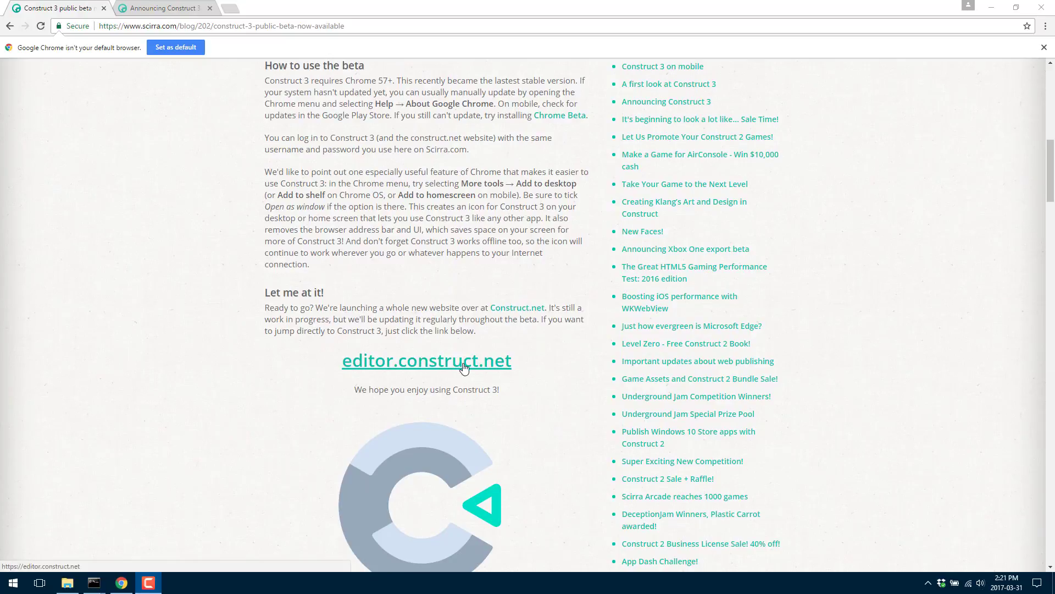
pyautogui.click(454, 365)
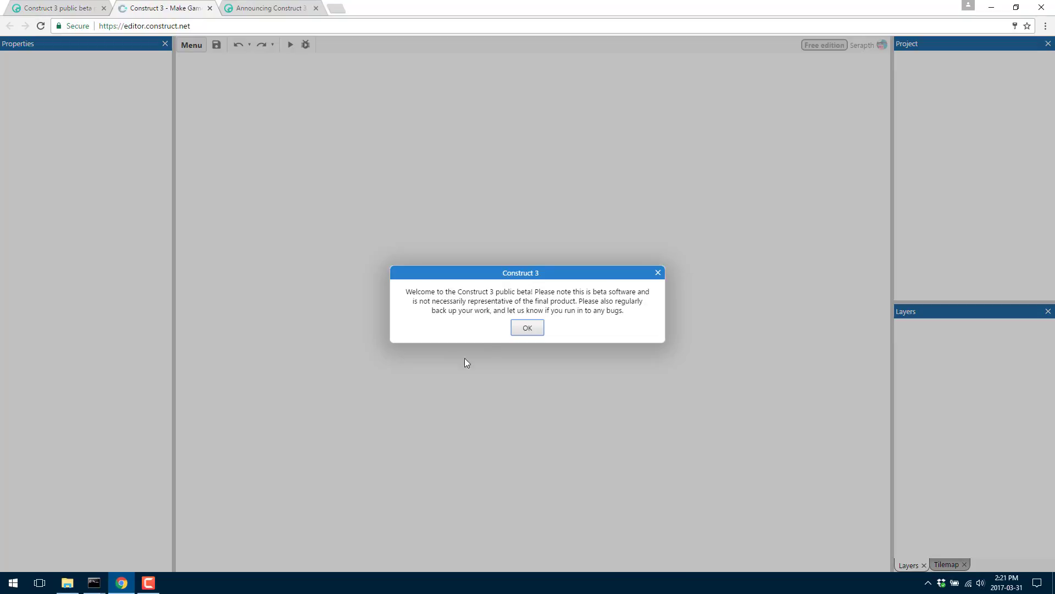
pyautogui.click(540, 325)
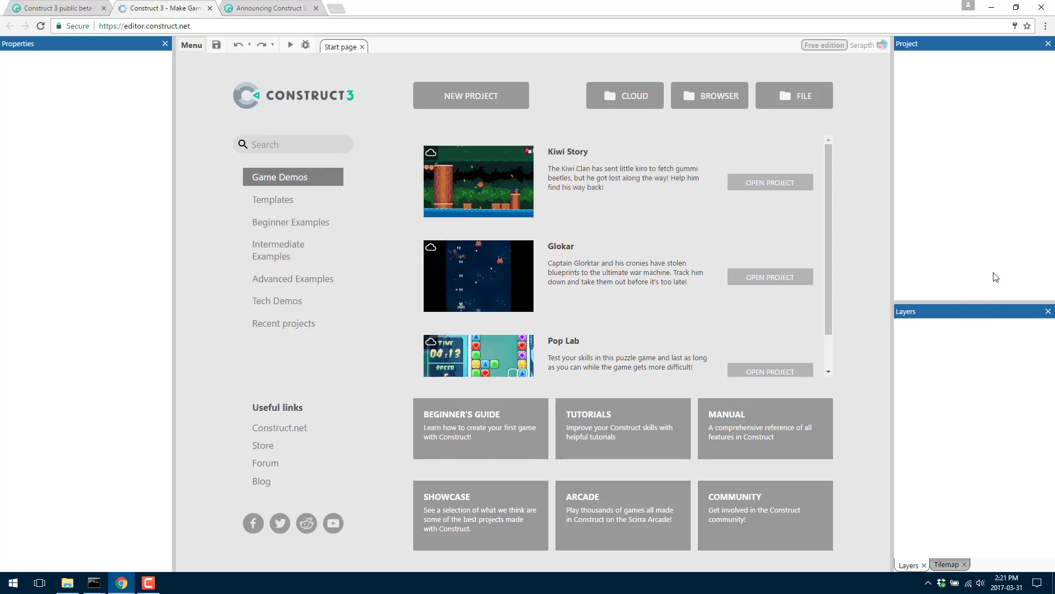
# Browse the Game Demos and Templates project lists on the start page.
pyautogui.scroll(-1, 618, 176)
pyautogui.scroll(1, 634, 249)
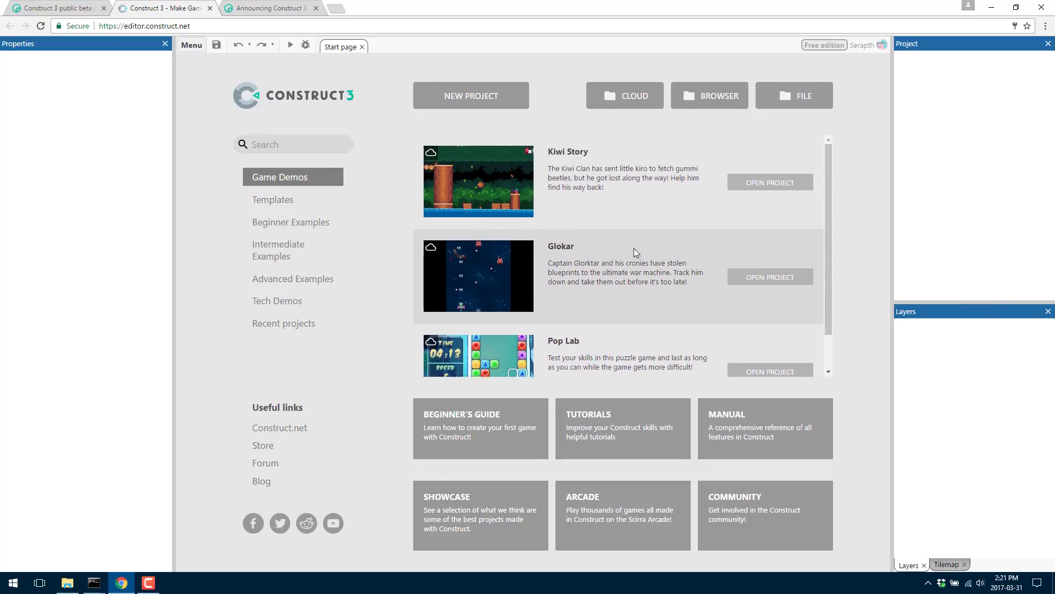
pyautogui.scroll(-1, 636, 204)
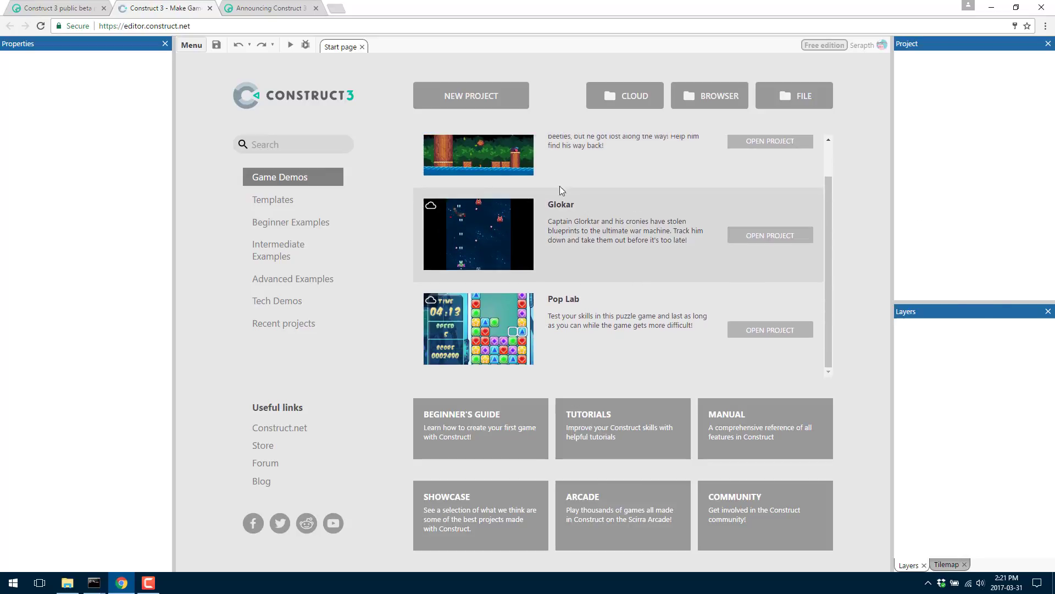
pyautogui.click(273, 200)
pyautogui.scroll(-5, 587, 233)
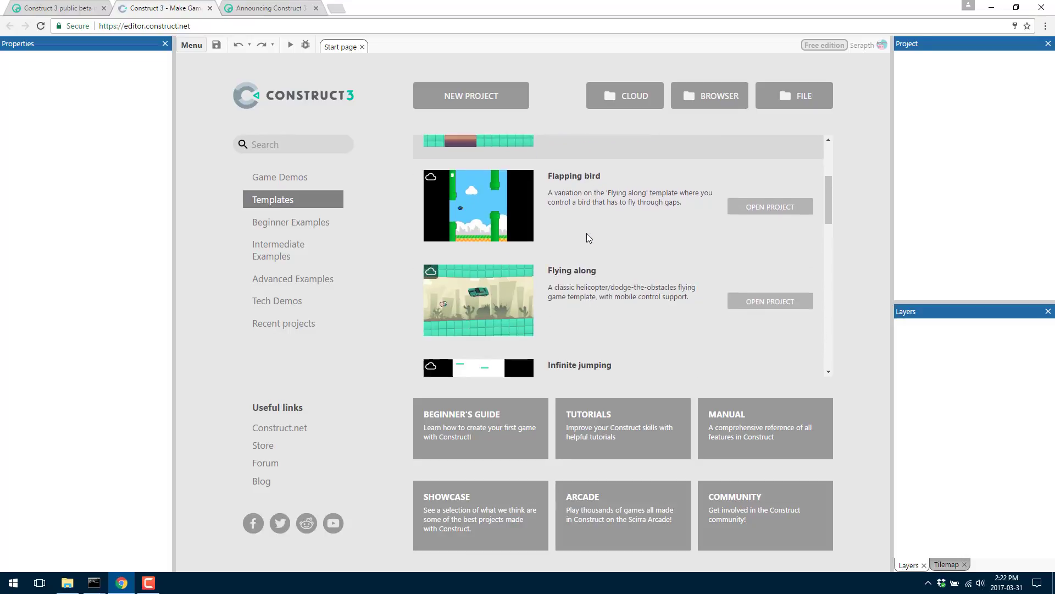
pyautogui.scroll(-6, 589, 238)
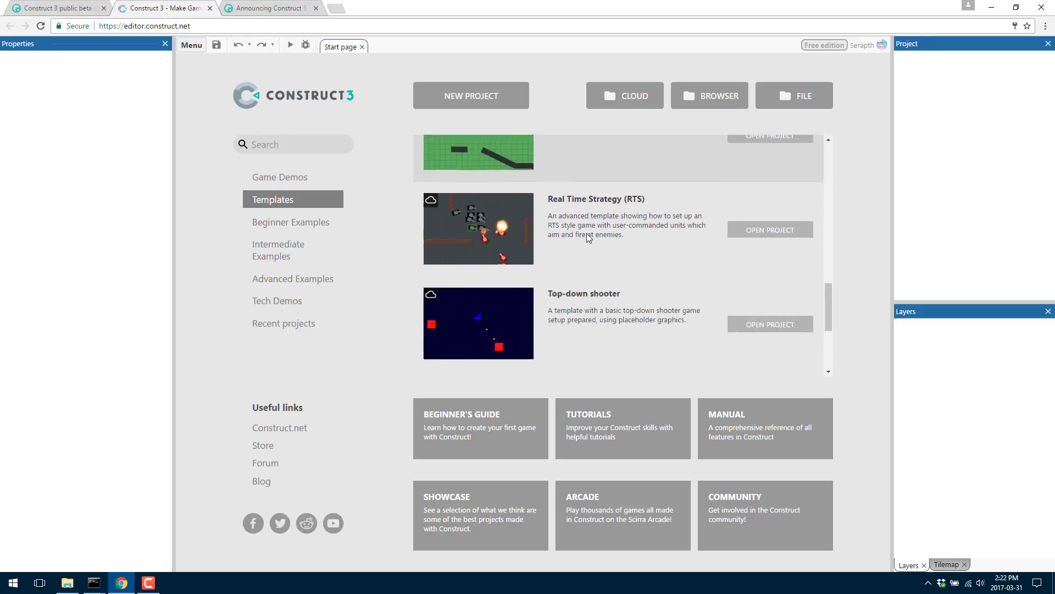
# Browse the Beginner Examples and Intermediate Examples project lists.
pyautogui.click(291, 222)
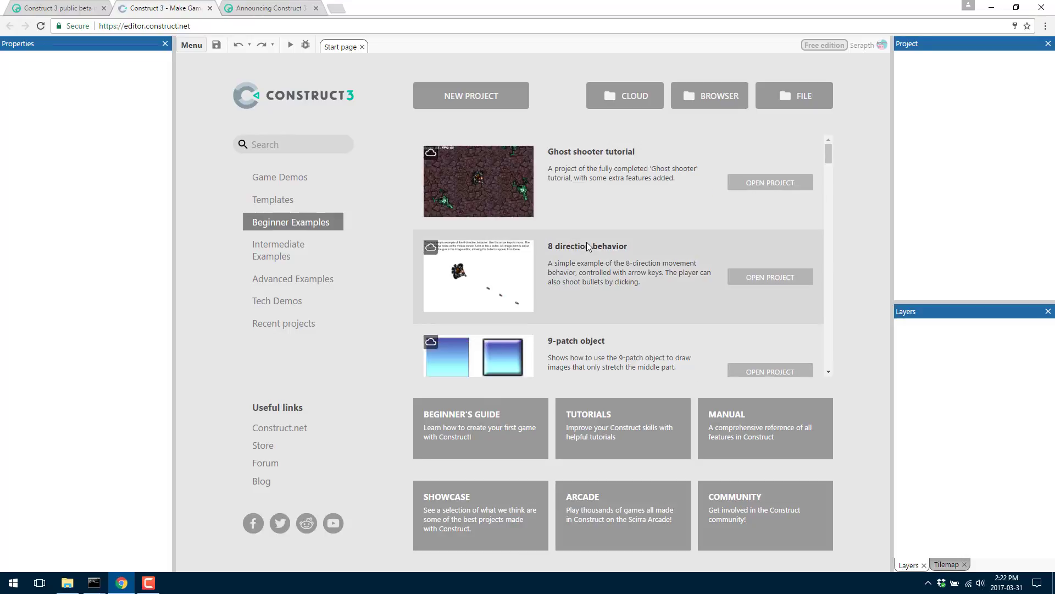
pyautogui.scroll(-5, 586, 242)
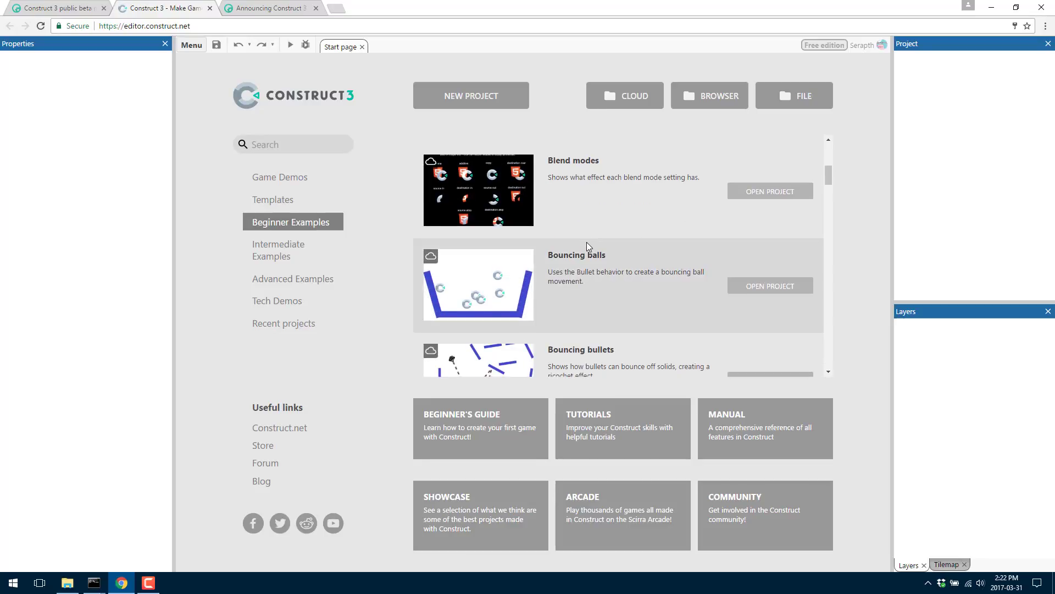
pyautogui.scroll(-2, 586, 242)
pyautogui.click(278, 250)
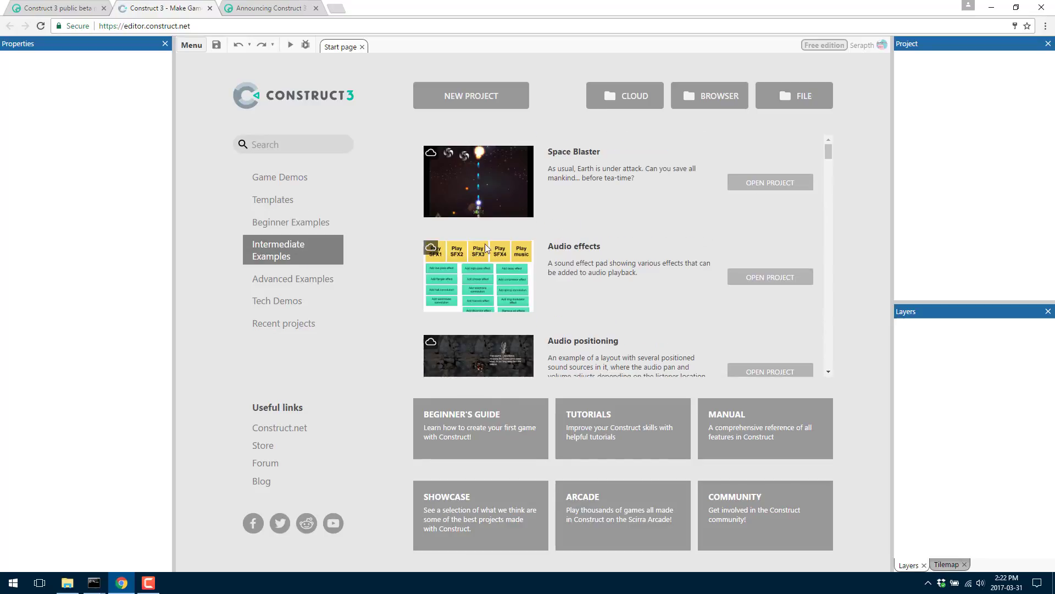
pyautogui.scroll(-2, 588, 242)
pyautogui.scroll(-5, 588, 242)
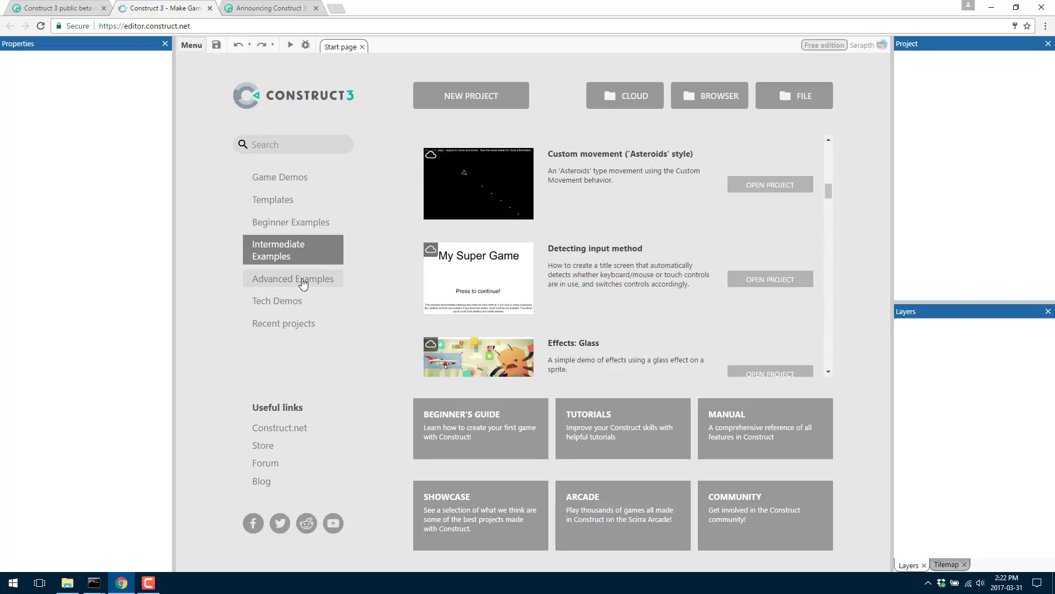
# Browse the Advanced Examples and Tech Demos project lists.
pyautogui.click(299, 279)
pyautogui.scroll(-7, 623, 256)
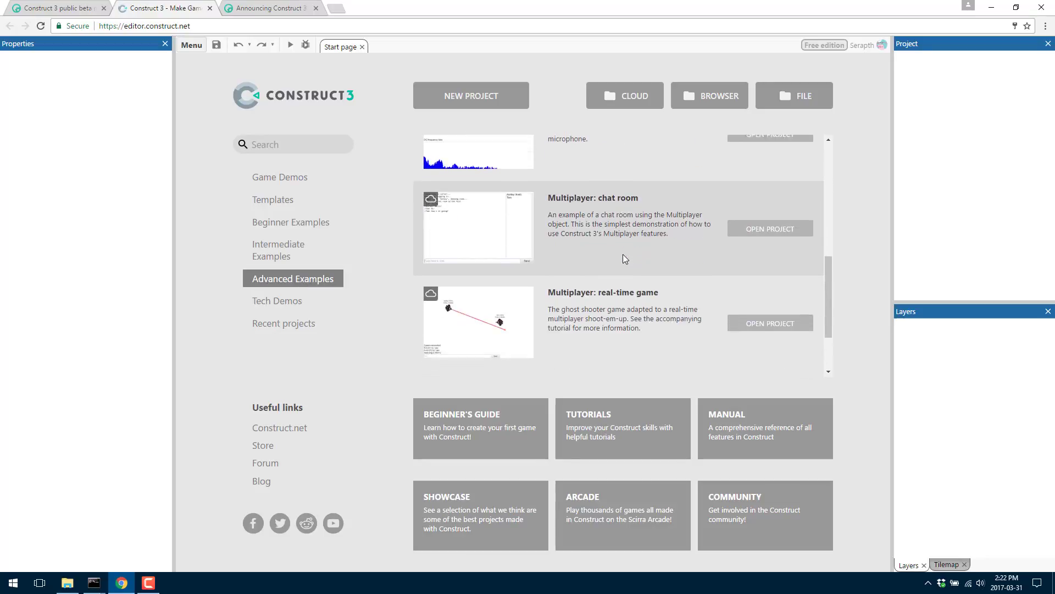
pyautogui.scroll(4, 625, 258)
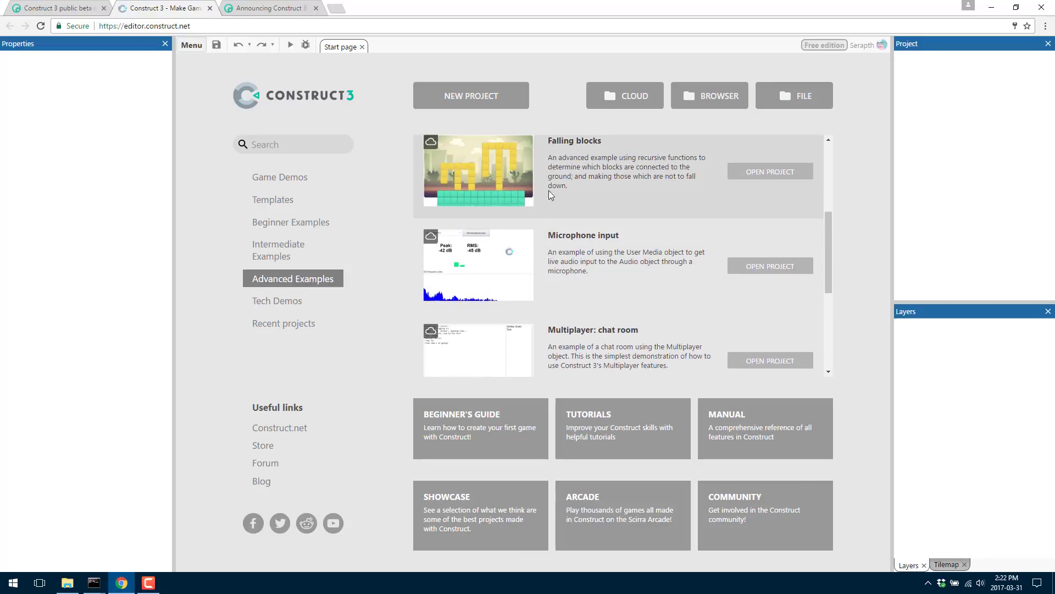
pyautogui.click(296, 300)
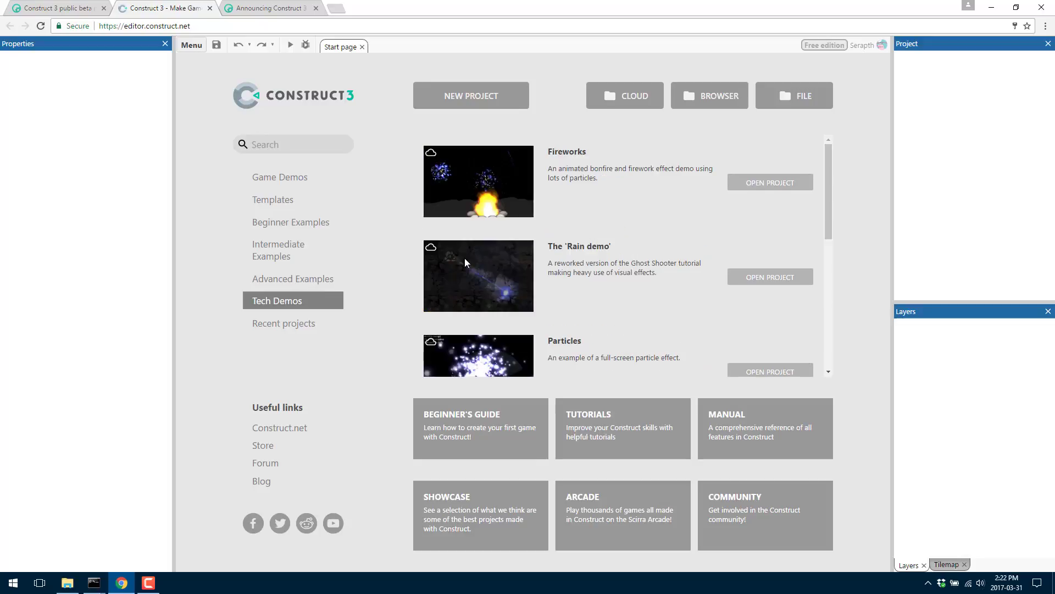
pyautogui.scroll(-1, 495, 259)
pyautogui.scroll(-5, 514, 260)
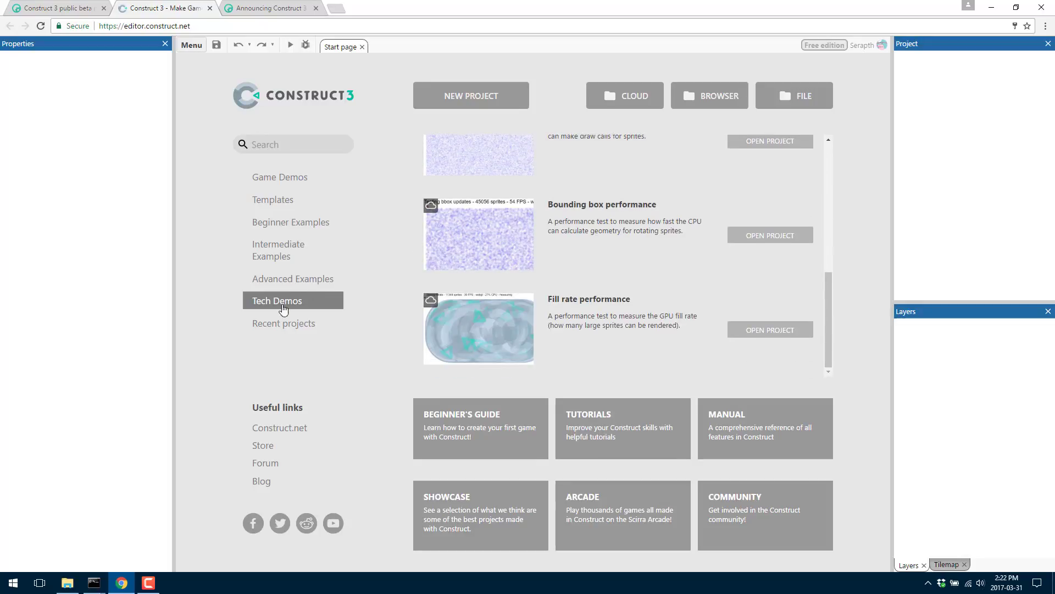
# Open the Kiwi Story project from the Game Demos category.
pyautogui.click(278, 180)
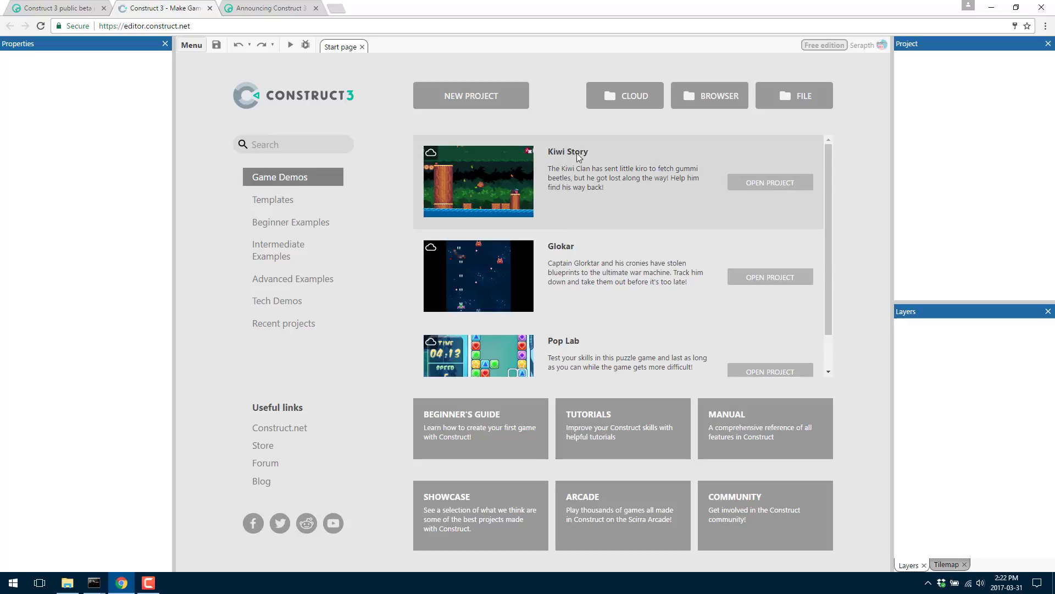
pyautogui.click(746, 186)
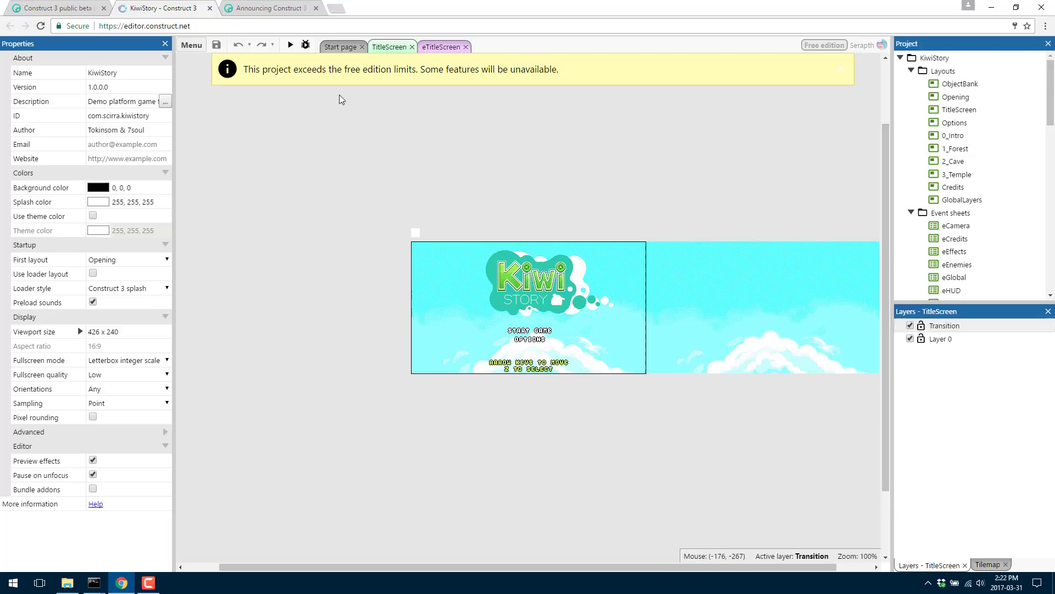
pyautogui.click(185, 45)
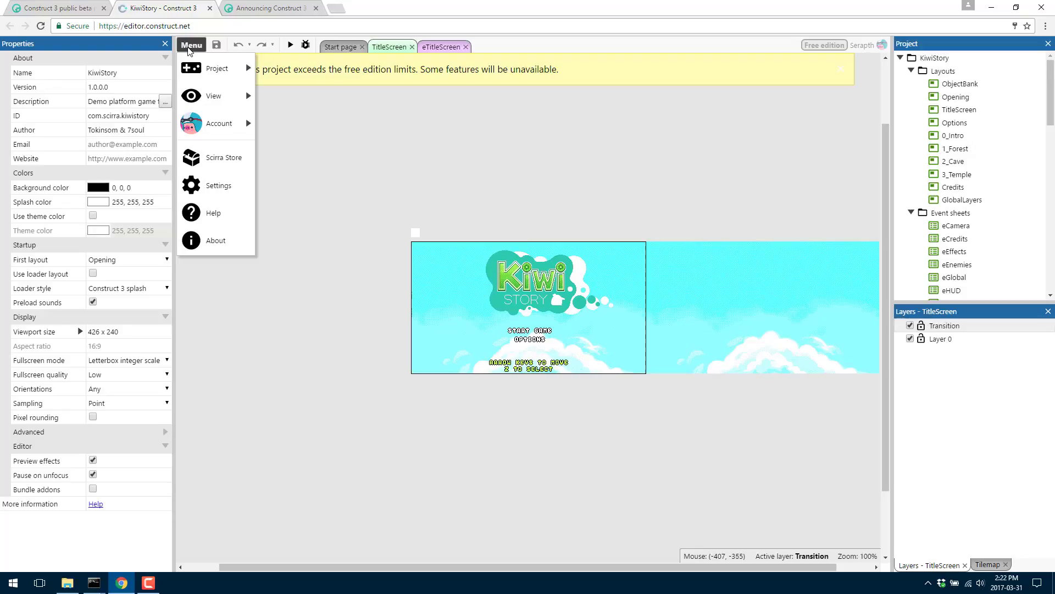
pyautogui.moveTo(224, 120)
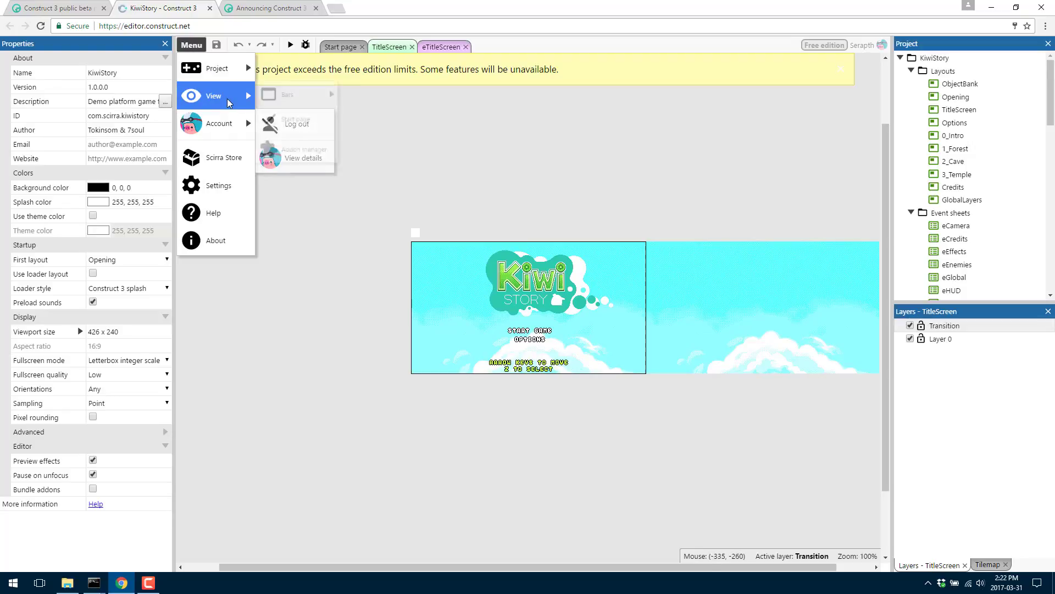
pyautogui.moveTo(228, 75)
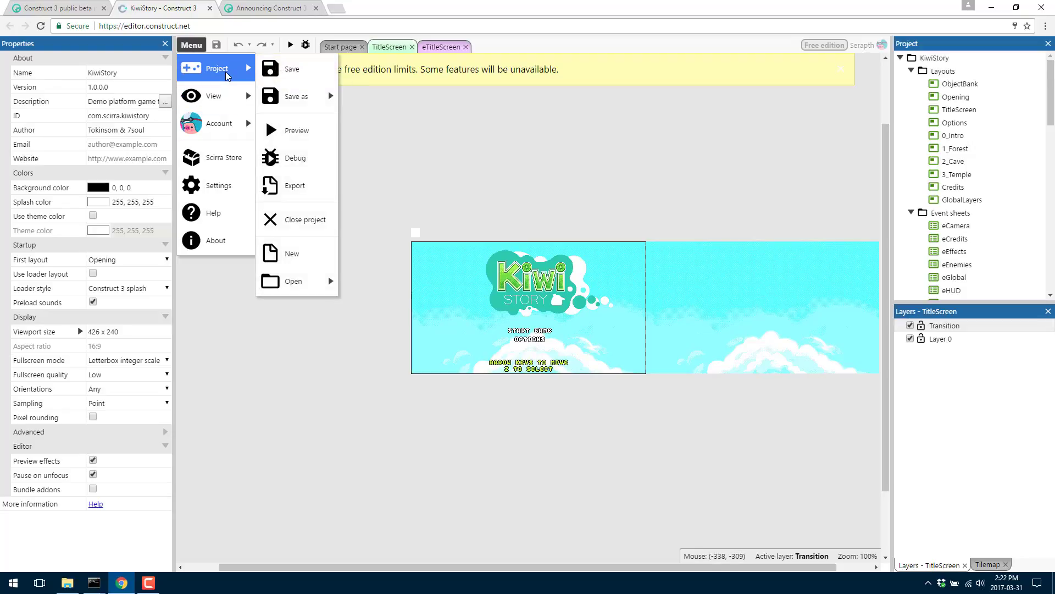
pyautogui.moveTo(223, 98)
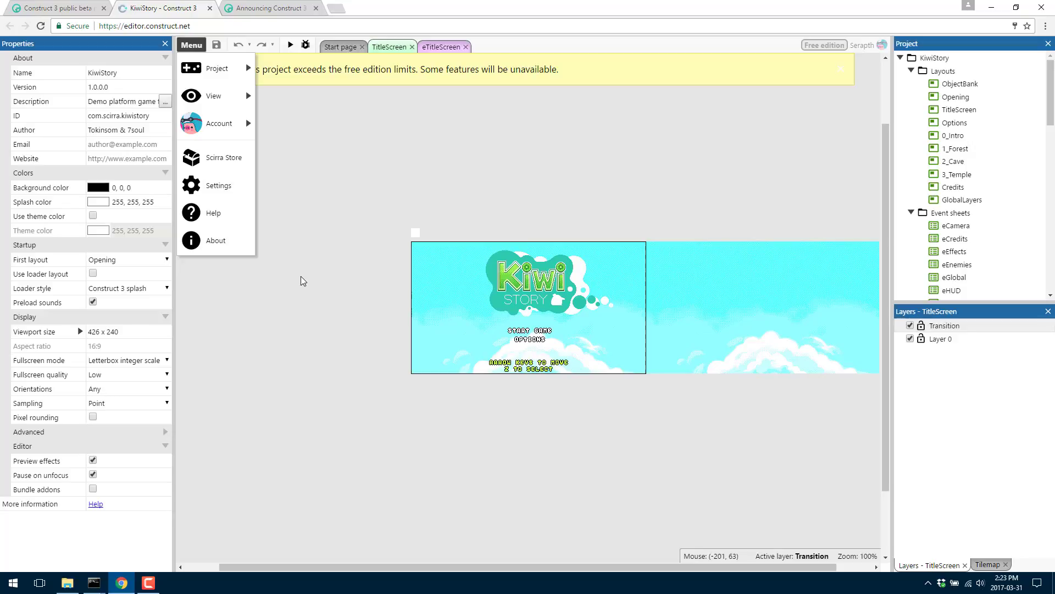
pyautogui.click(992, 167)
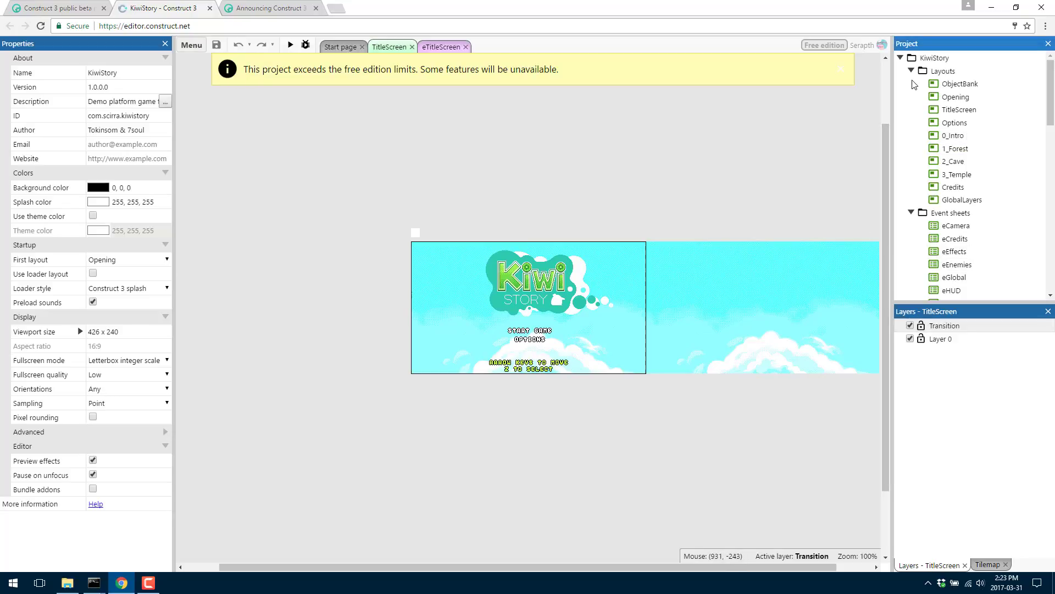
# Collapse the Layouts, Event sheets, Object types, Families, Sounds and Music folders in the project tree.
pyautogui.click(911, 71)
pyautogui.click(911, 84)
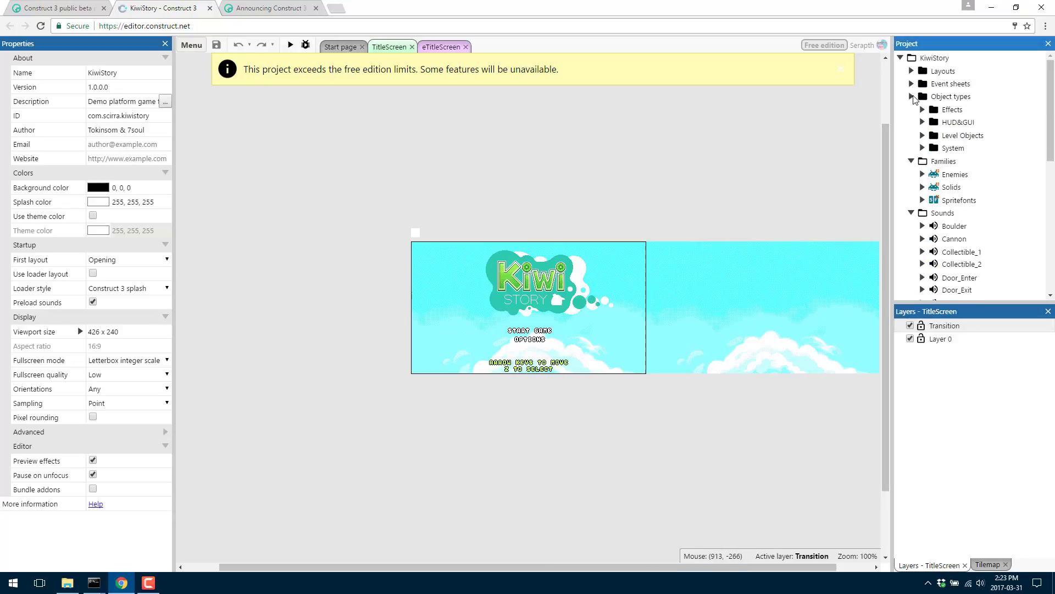
pyautogui.click(911, 97)
pyautogui.click(911, 109)
pyautogui.click(911, 122)
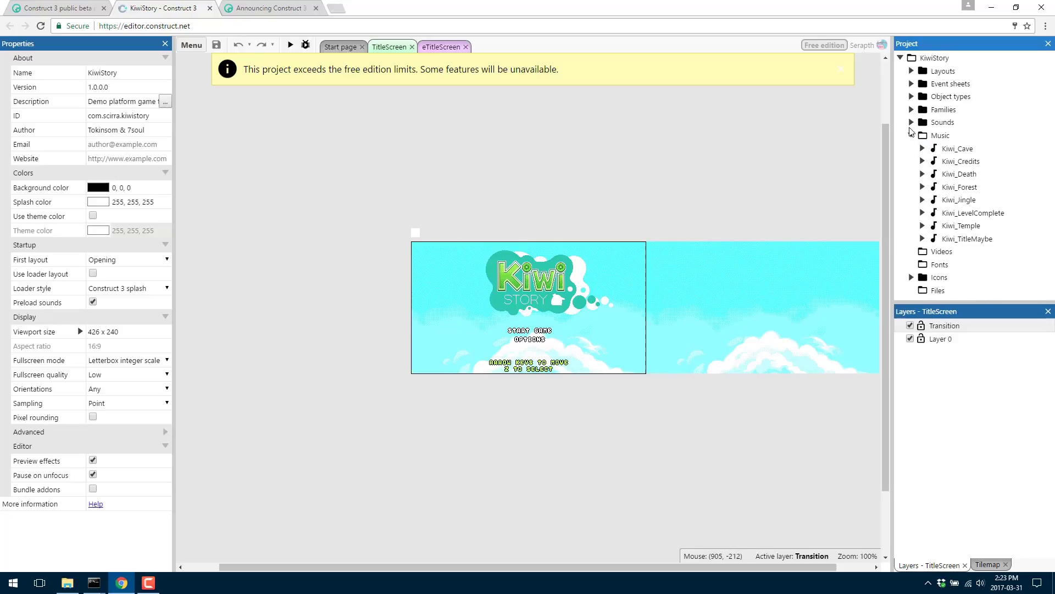
pyautogui.click(911, 136)
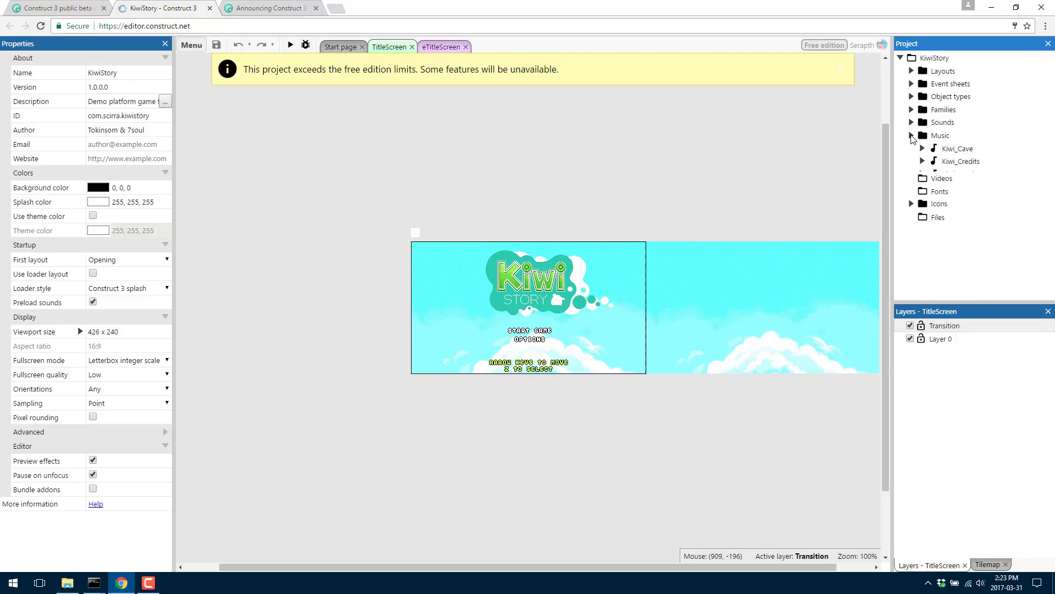
# Preview the Boulder sound from the Sounds folder, then close the preview and collapse the folder.
pyautogui.click(950, 125)
pyautogui.click(911, 122)
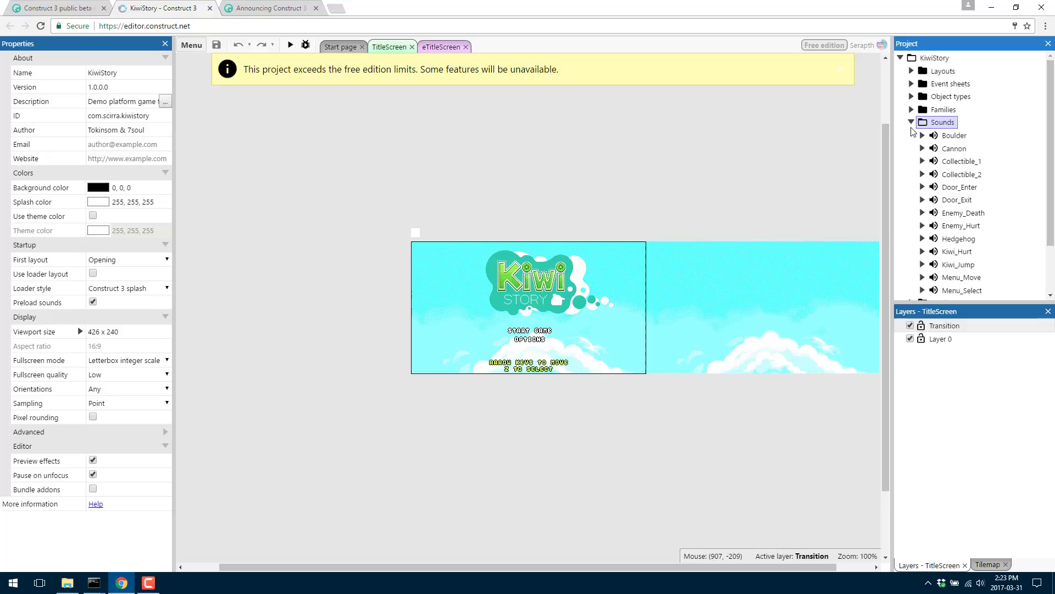
pyautogui.click(912, 122)
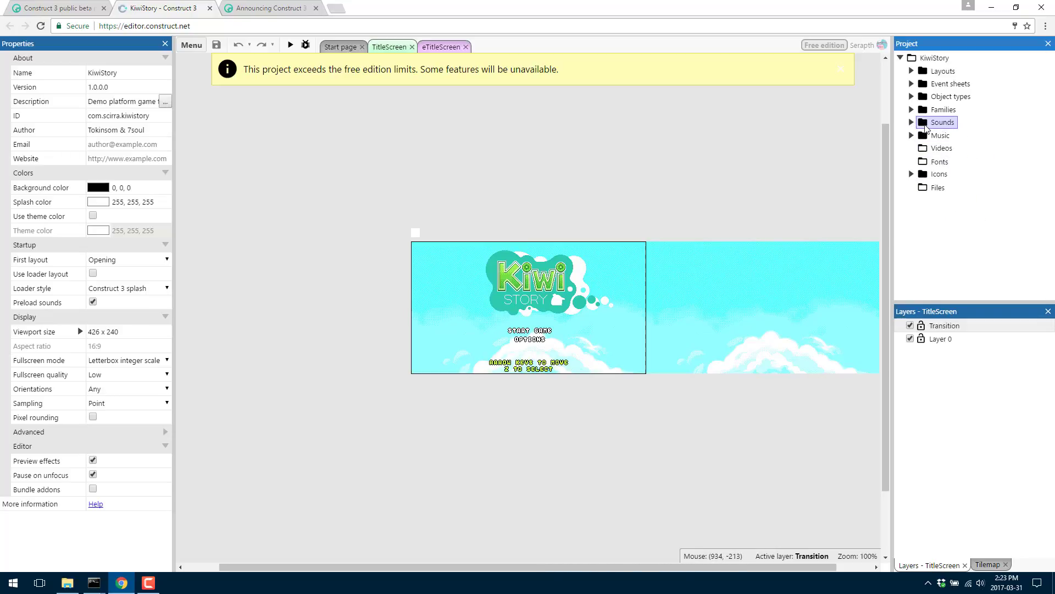
pyautogui.click(912, 122)
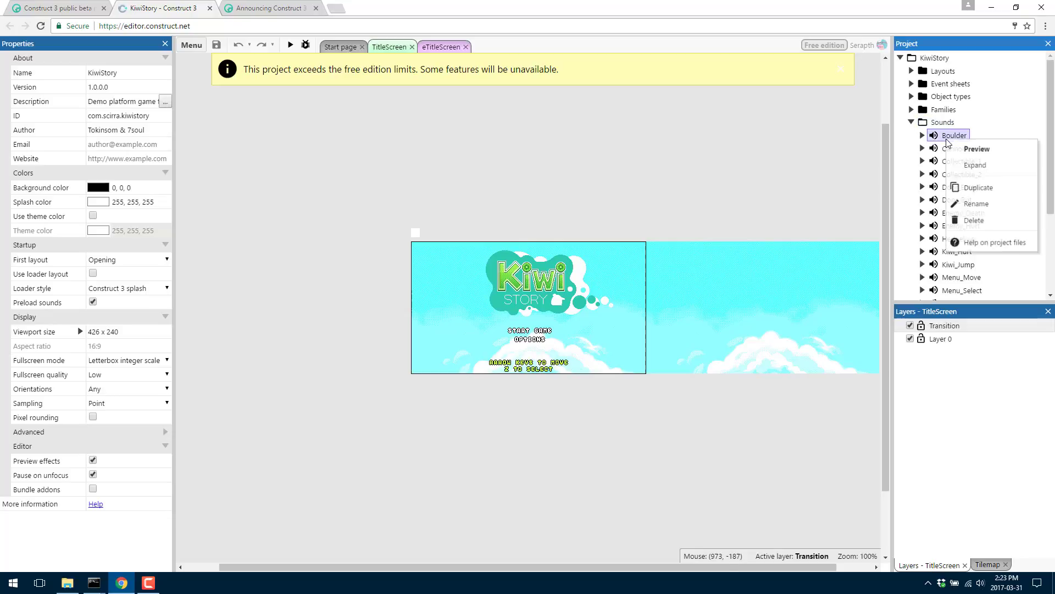
pyautogui.rightClick(947, 137)
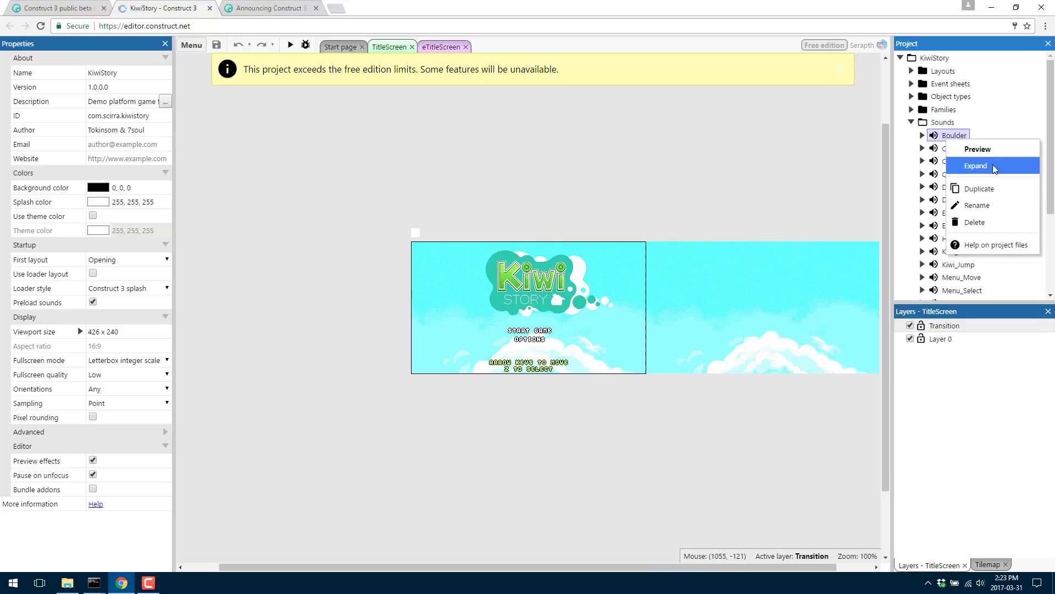
pyautogui.click(970, 148)
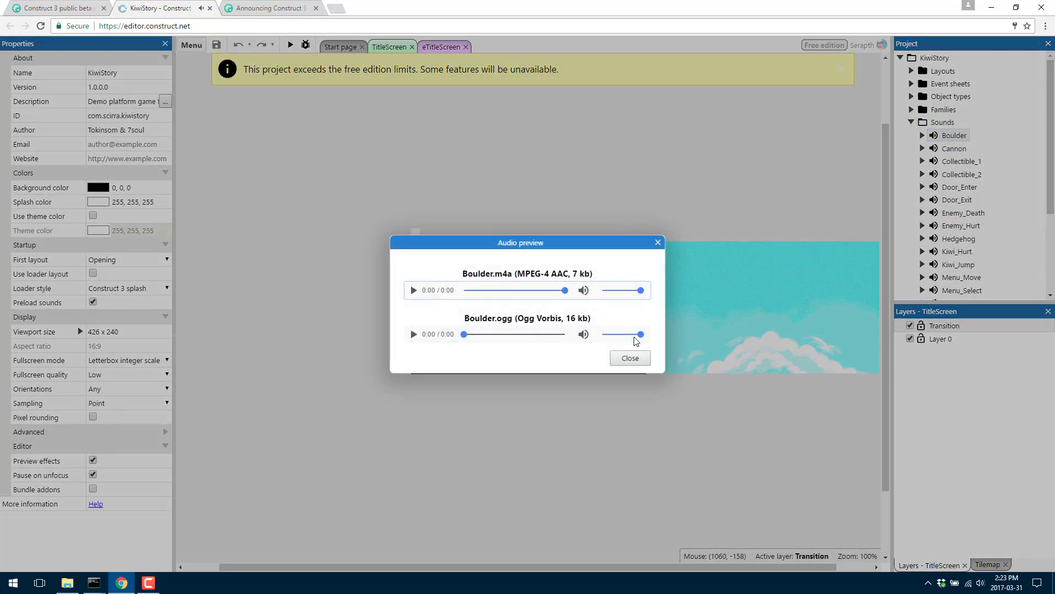
pyautogui.click(658, 243)
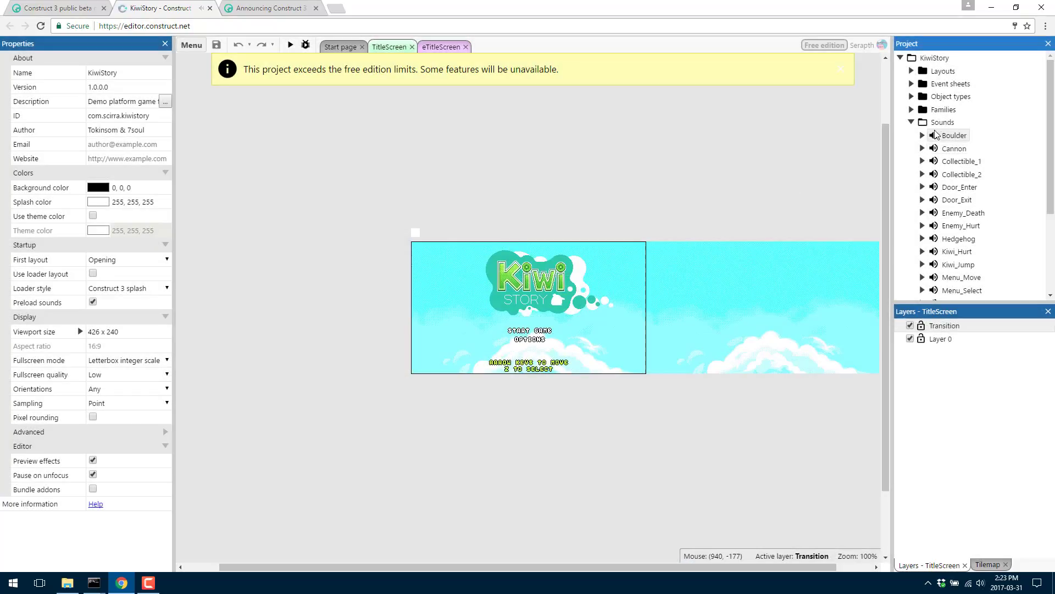
pyautogui.click(911, 123)
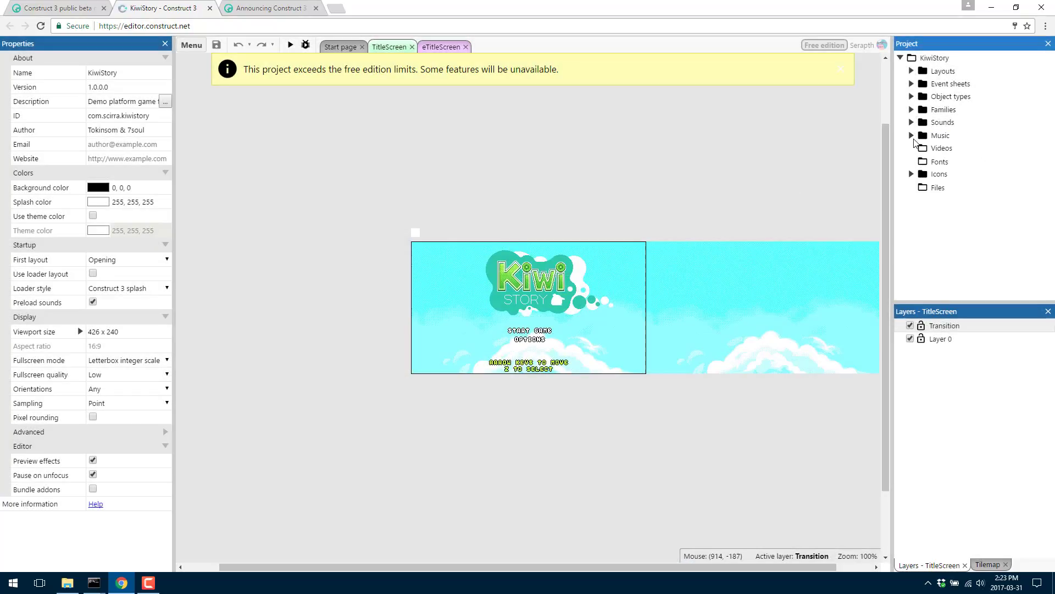
# Expand the Music folder, preview the Kiwi_Cave track and close the audio preview.
pyautogui.click(911, 136)
pyautogui.rightClick(945, 151)
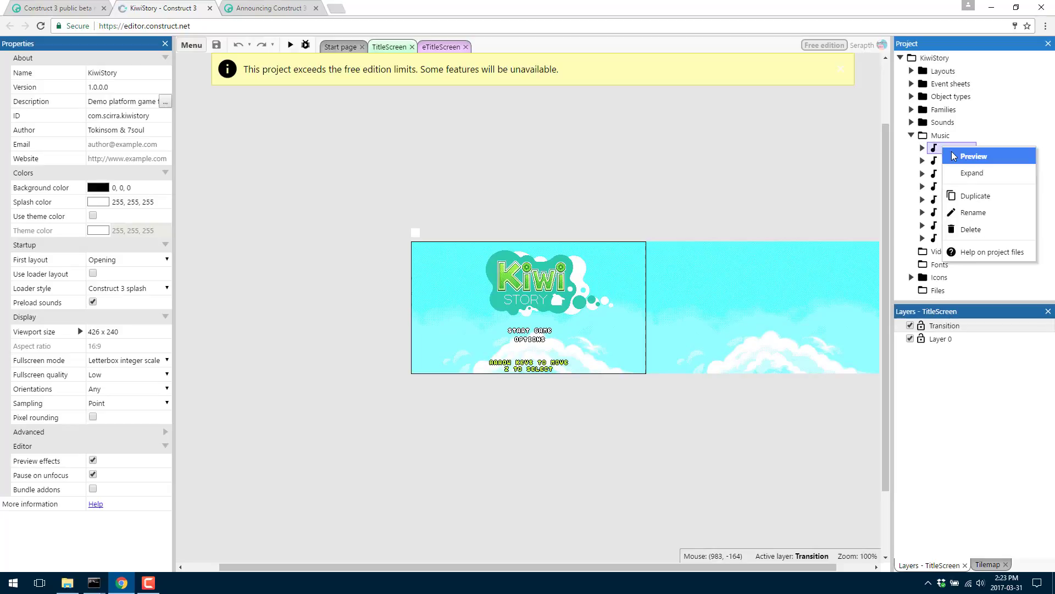
pyautogui.click(963, 156)
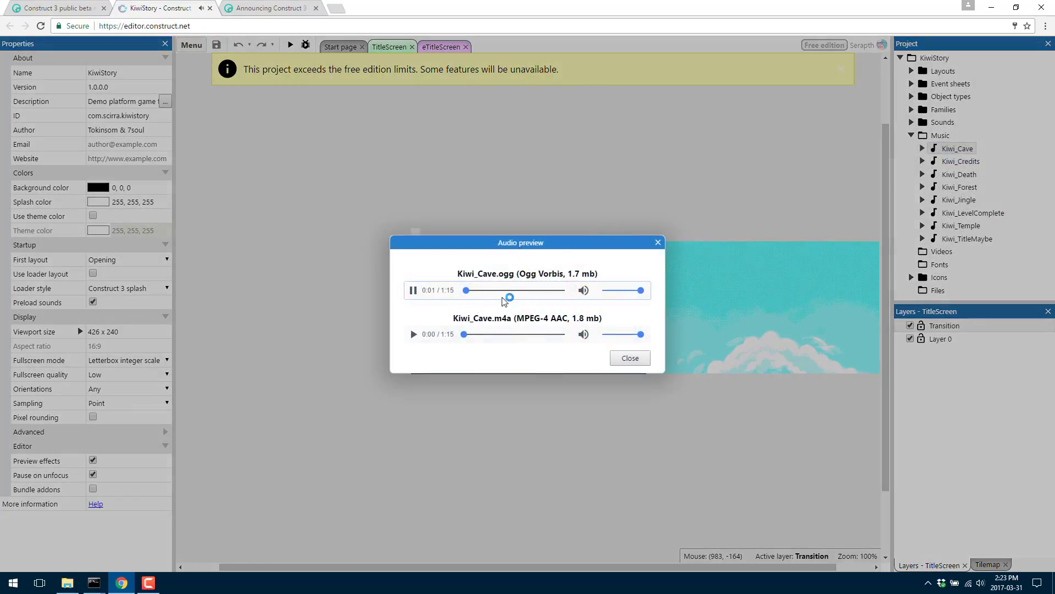
pyautogui.click(658, 242)
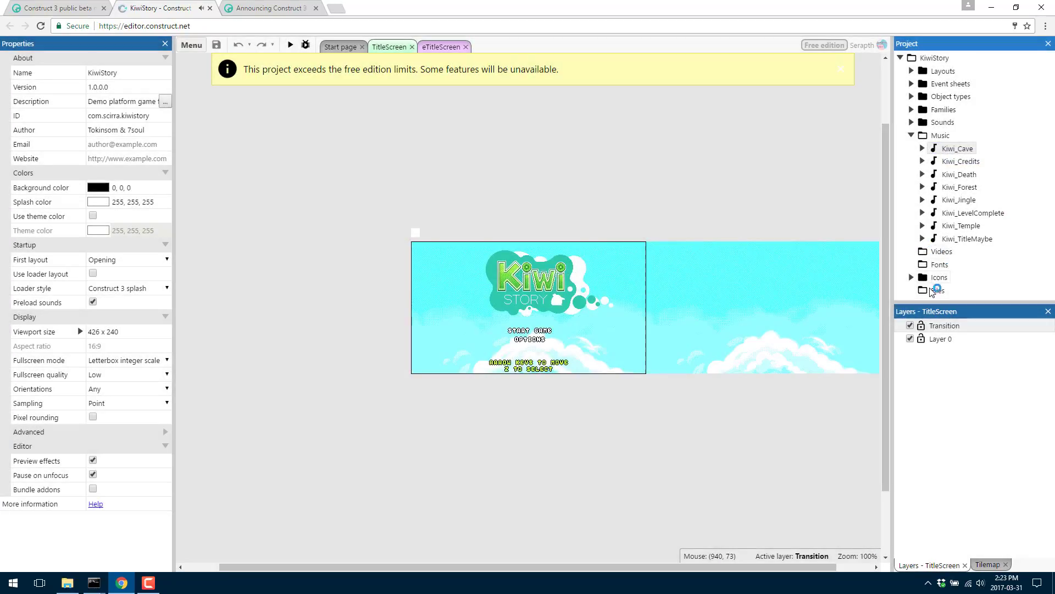
# Collapse the Music folder, view the members of the Enemies family and collapse the Families folder.
pyautogui.click(911, 136)
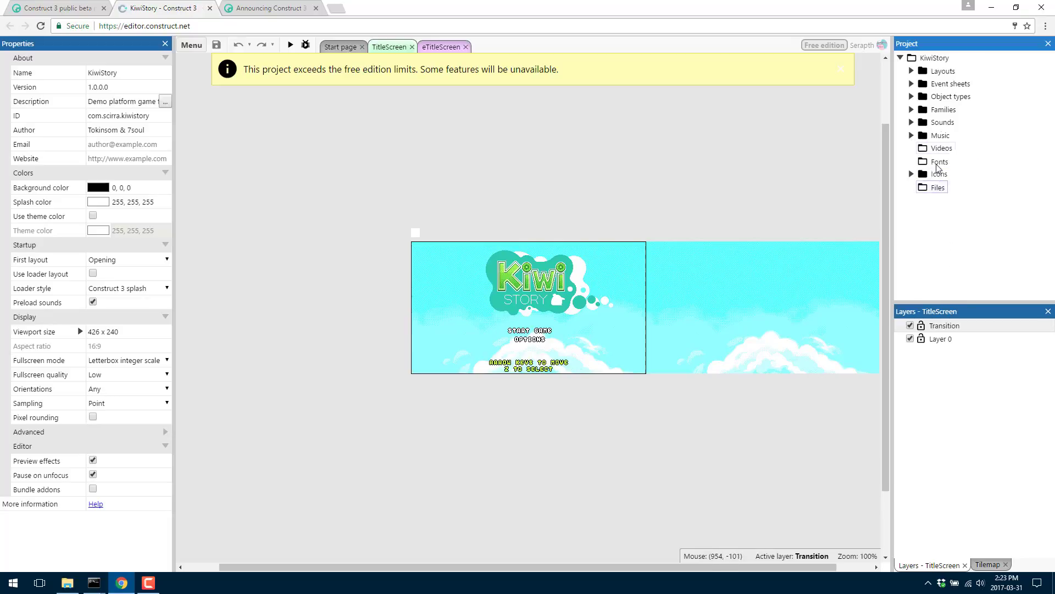
pyautogui.doubleClick(936, 111)
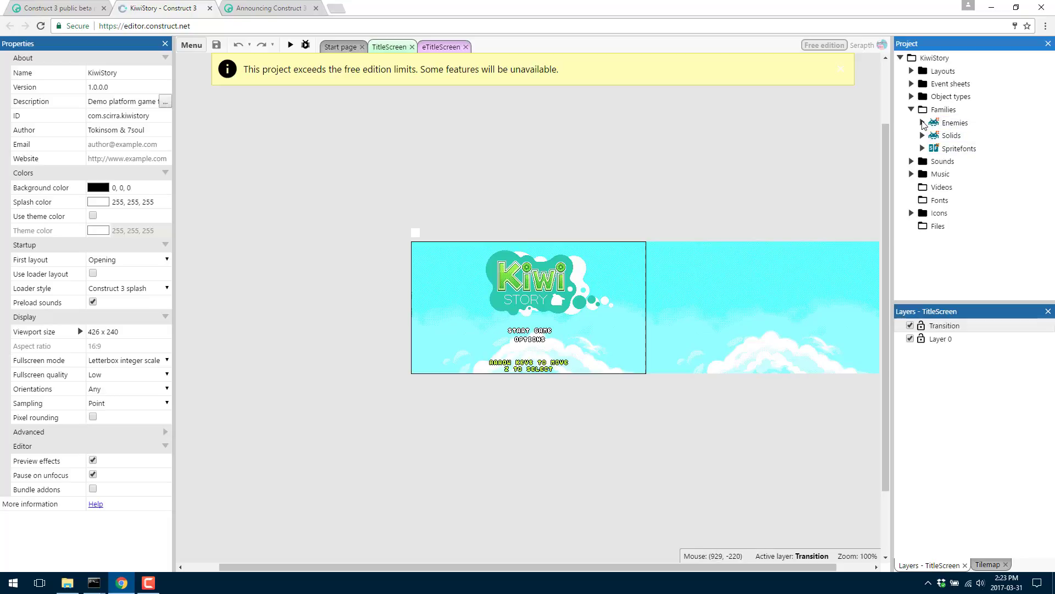
pyautogui.doubleClick(954, 124)
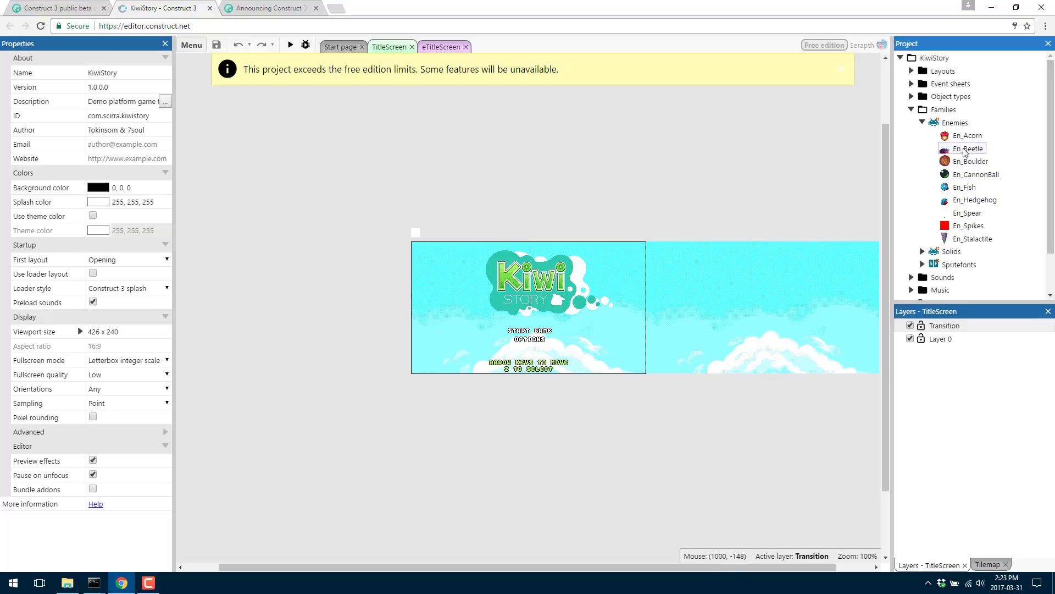
pyautogui.click(911, 110)
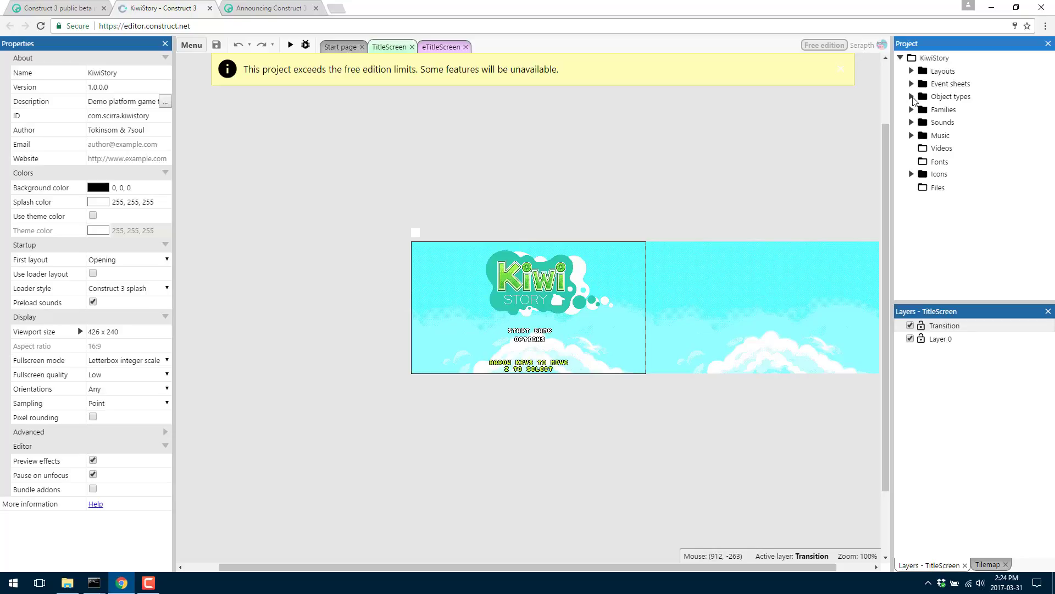
# Browse the Effects and System subfolders of Object types, then collapse the System subfolder.
pyautogui.click(912, 98)
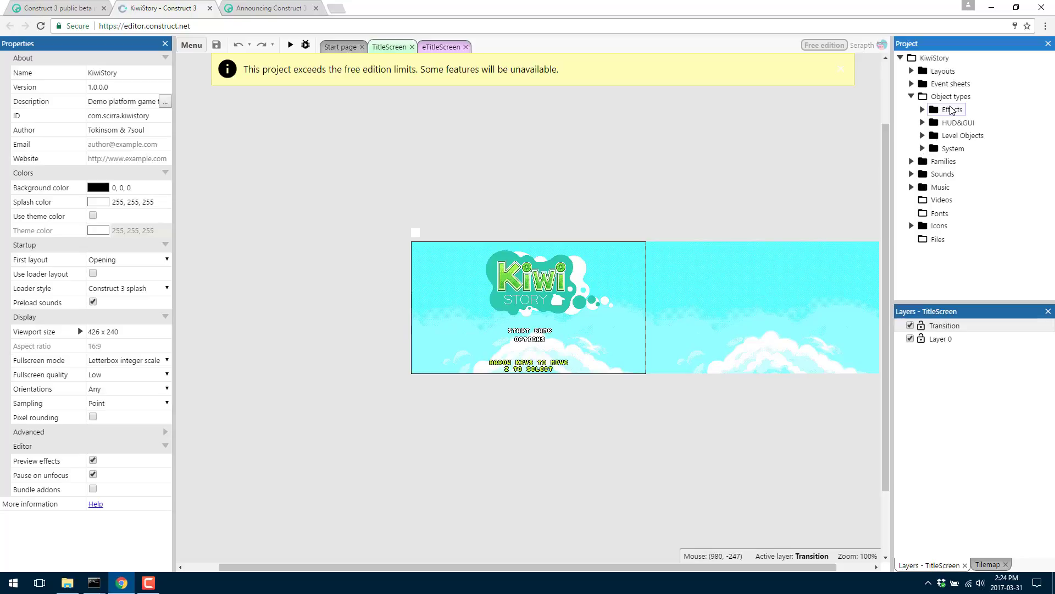
pyautogui.click(923, 110)
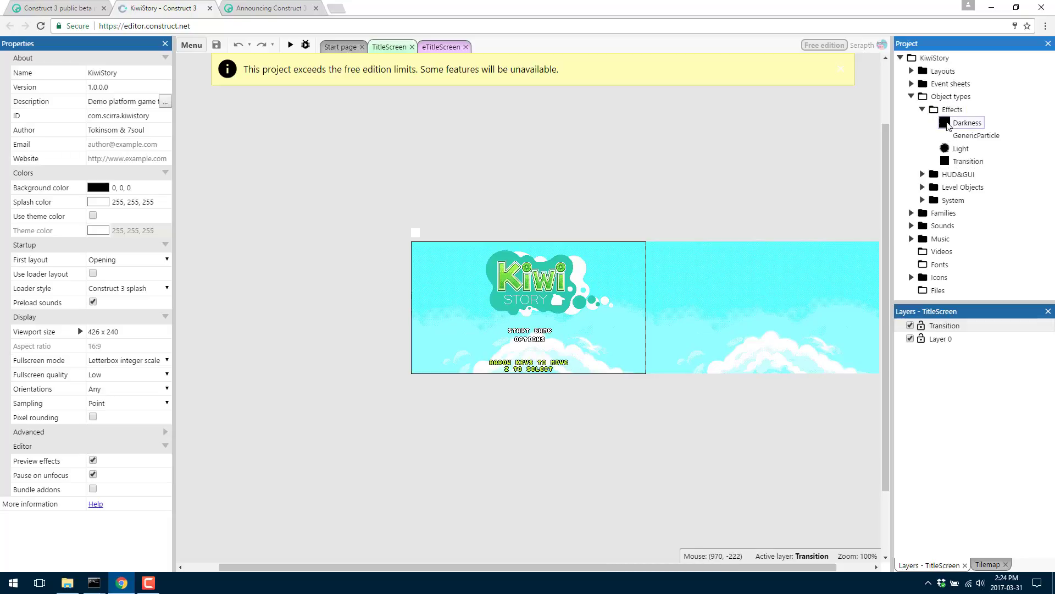
pyautogui.click(923, 200)
pyautogui.scroll(-1, 959, 237)
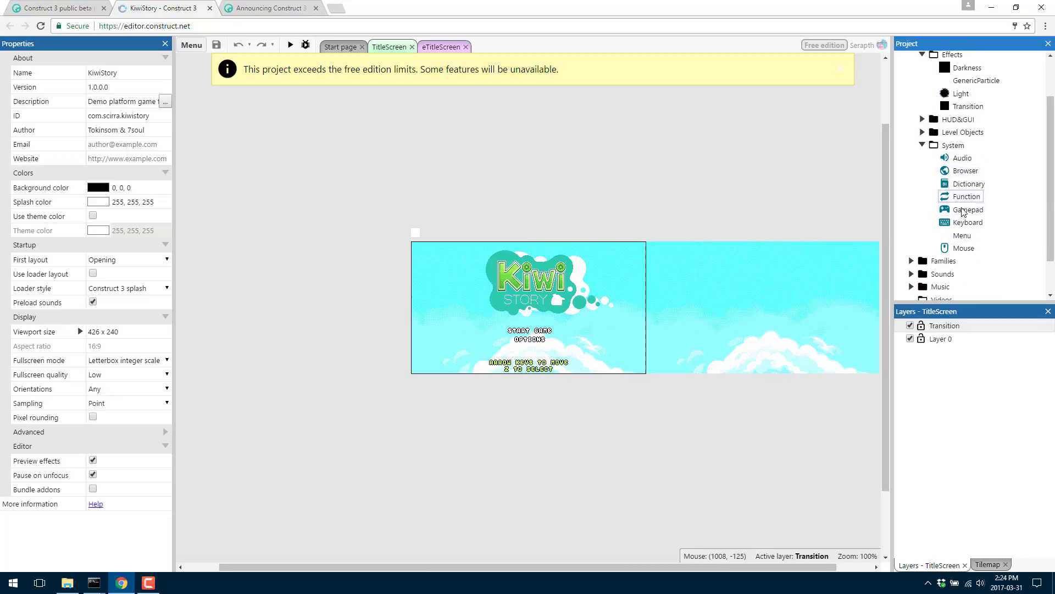
pyautogui.click(923, 146)
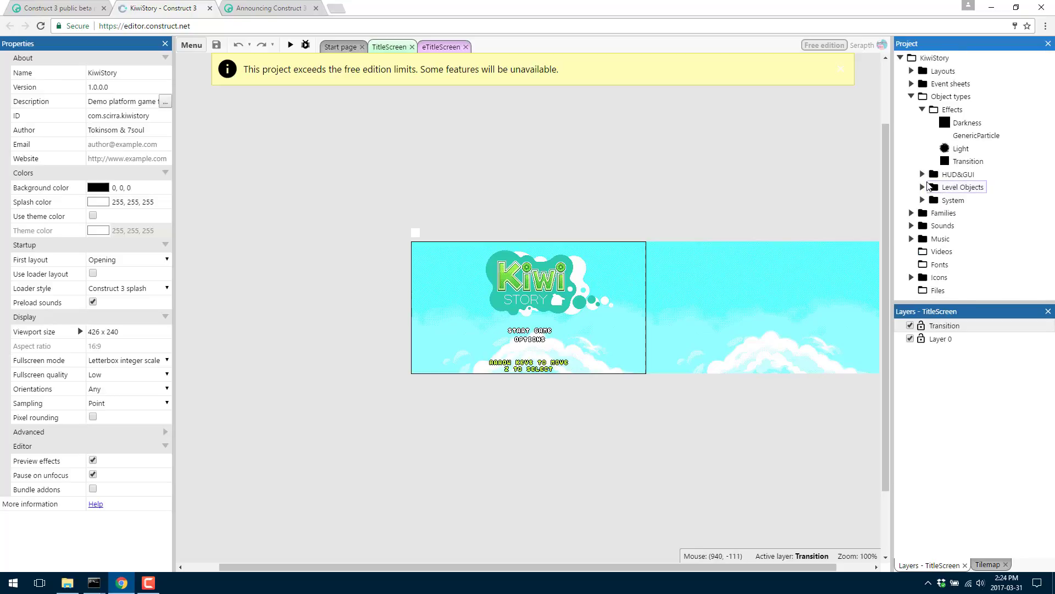
# Open the NPC_Kiwi sprite from the Player subfolder of Level Objects in the Animations Editor.
pyautogui.click(923, 188)
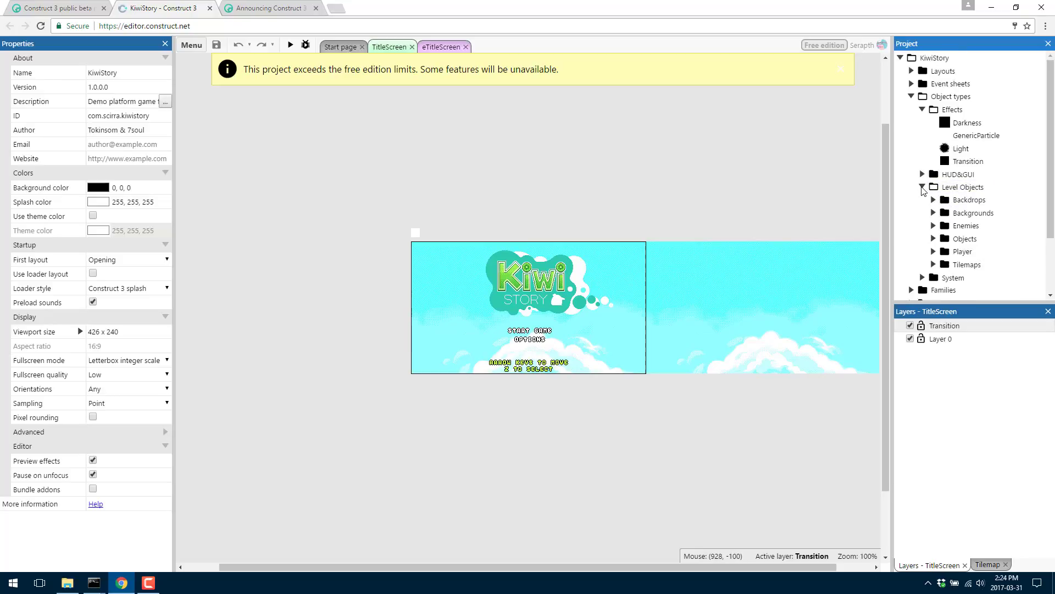
pyautogui.click(934, 251)
pyautogui.scroll(-2, 975, 249)
pyautogui.click(976, 155)
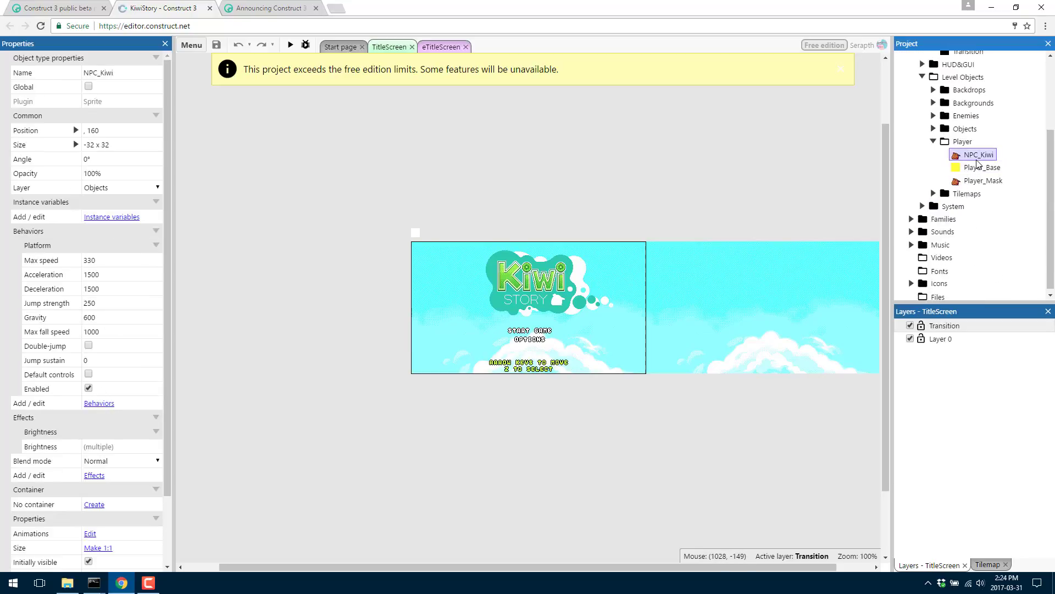
pyautogui.doubleClick(977, 159)
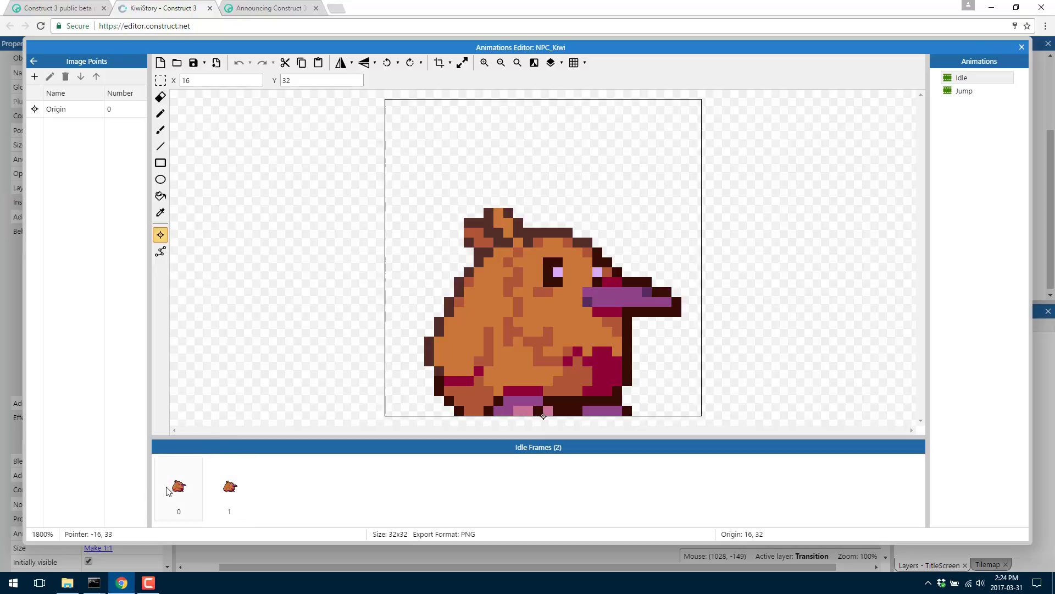
# Preview the Jump animation of NPC_Kiwi and close the preview.
pyautogui.click(964, 91)
pyautogui.rightClick(965, 92)
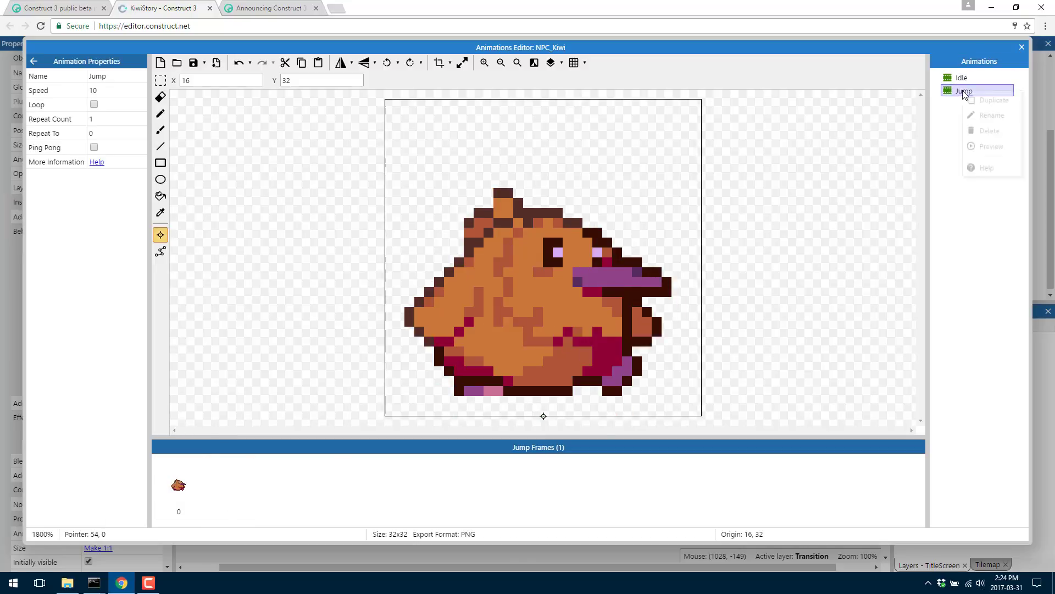
pyautogui.click(991, 148)
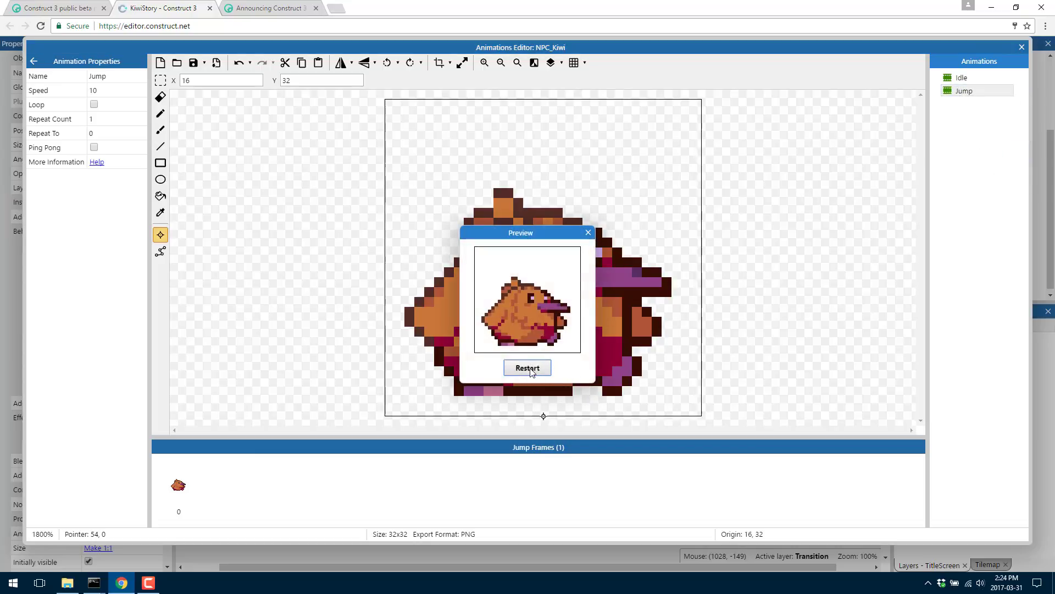
pyautogui.click(588, 233)
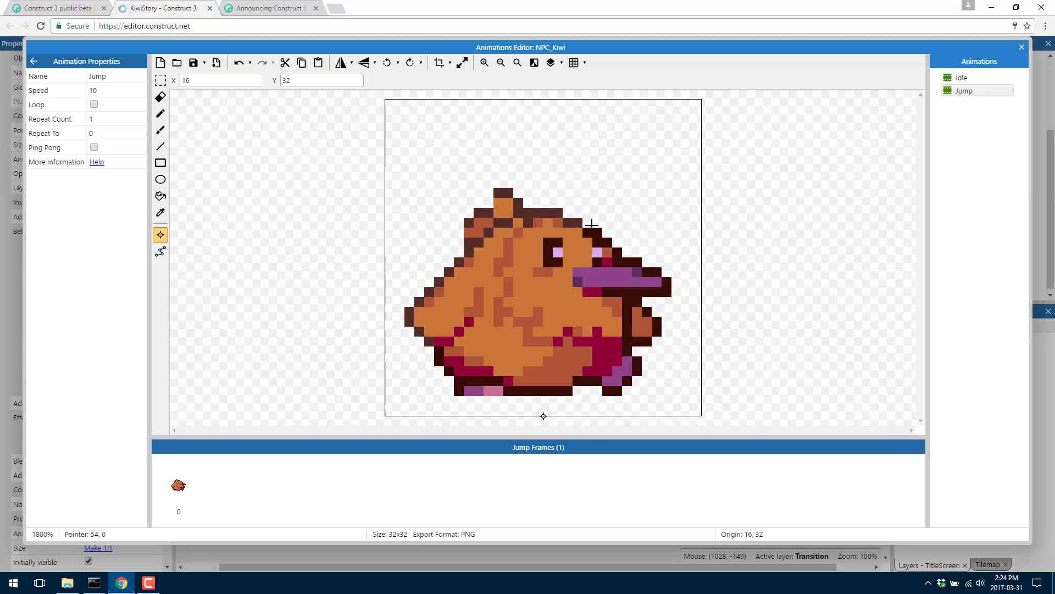
# Preview the Idle animation of NPC_Kiwi and close the preview.
pyautogui.click(963, 77)
pyautogui.rightClick(964, 77)
pyautogui.click(988, 147)
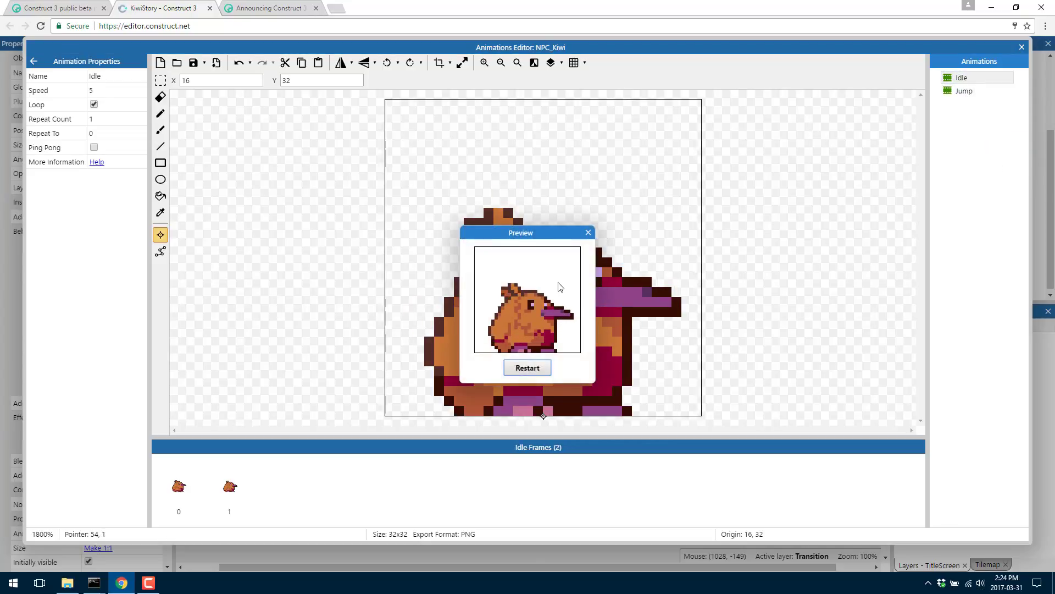
pyautogui.click(588, 233)
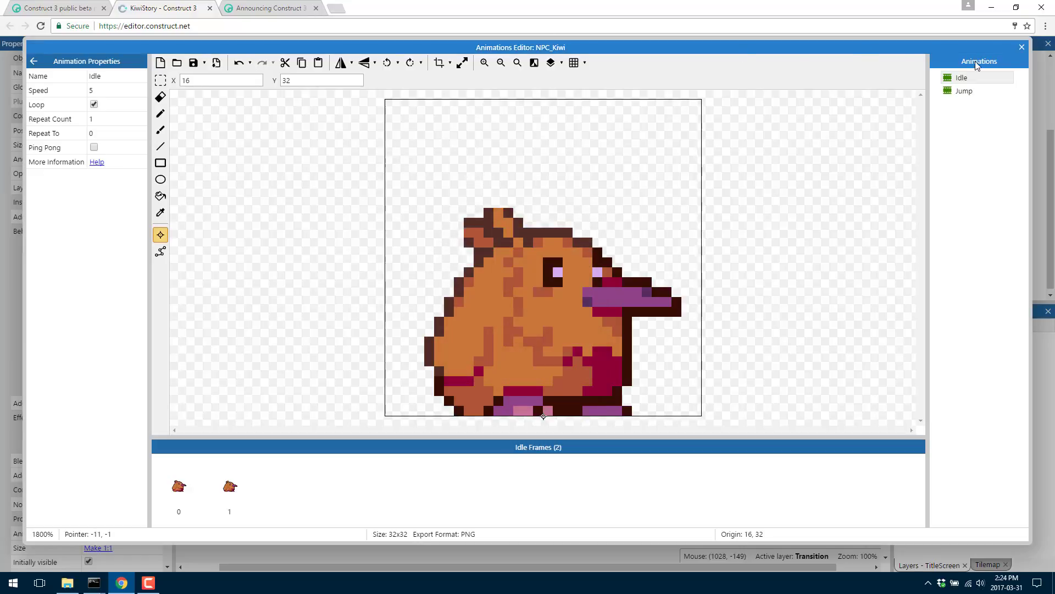
# Switch between the image points and the Idle animation's properties, then close the Animations Editor.
pyautogui.click(33, 61)
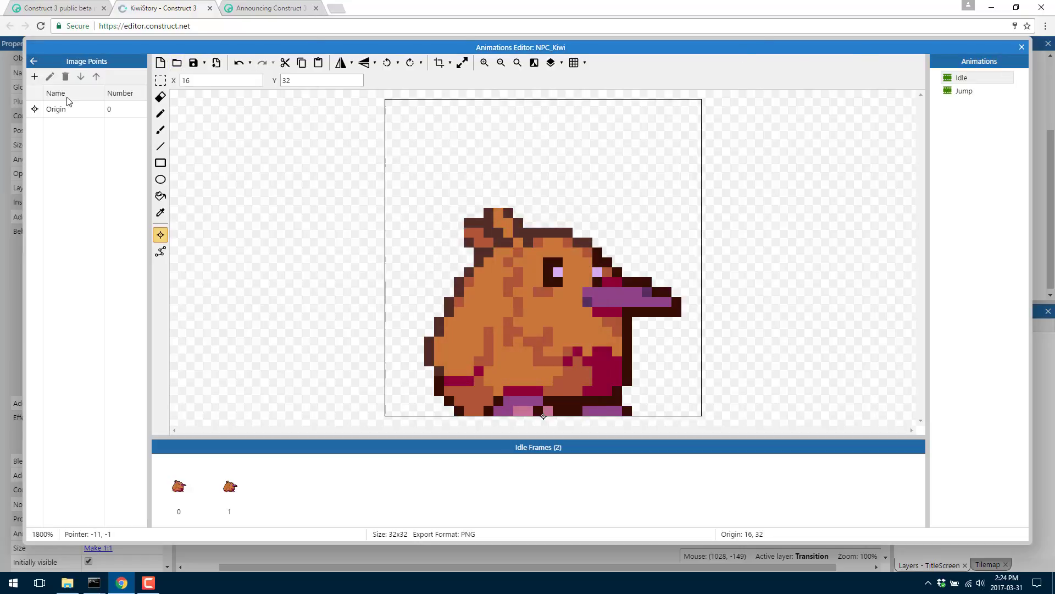
pyautogui.click(34, 61)
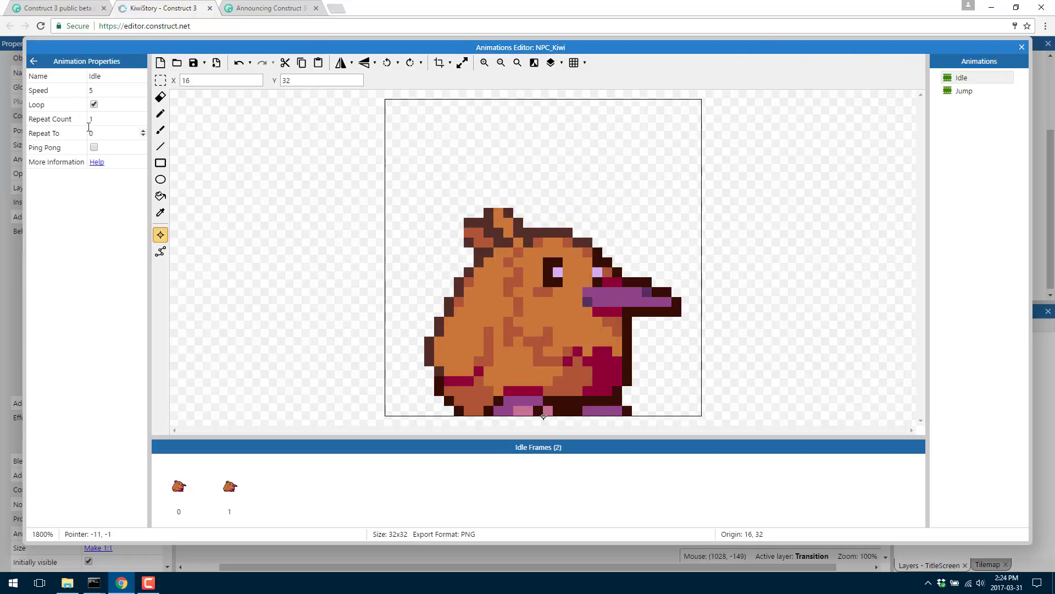
pyautogui.click(33, 61)
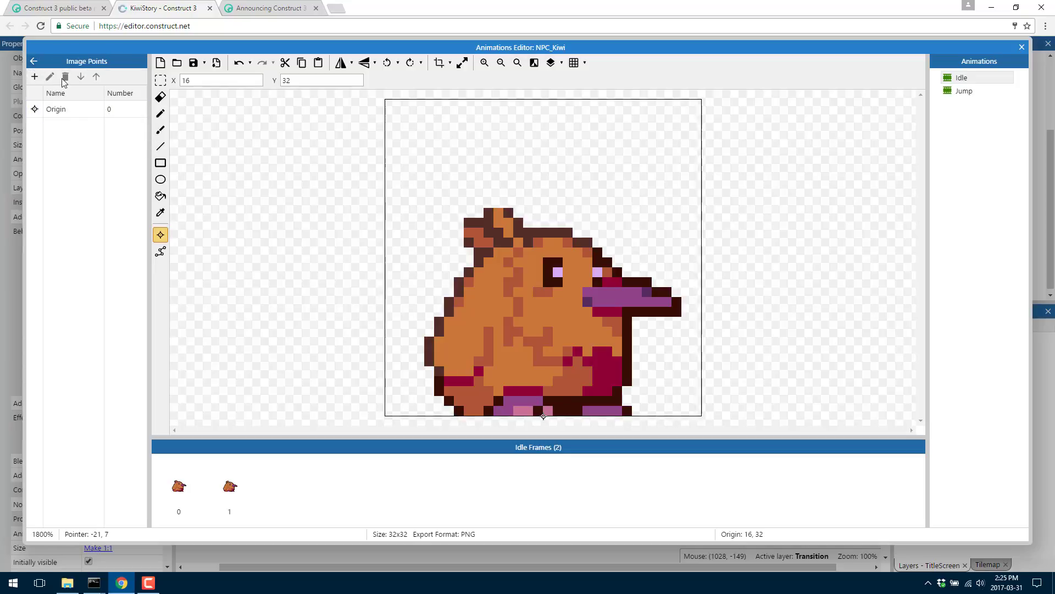
pyautogui.click(34, 61)
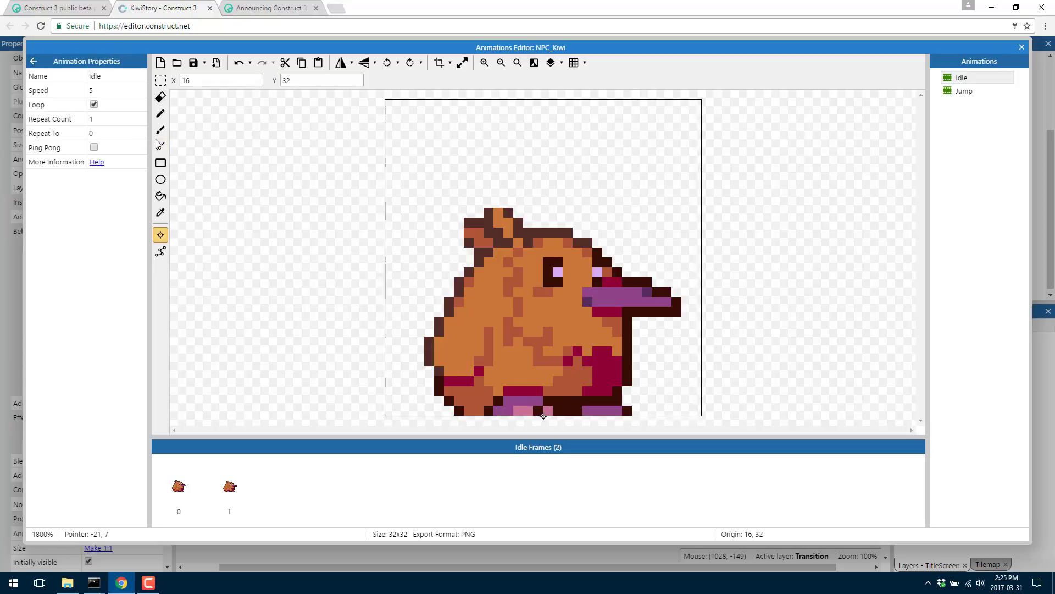
pyautogui.click(1021, 48)
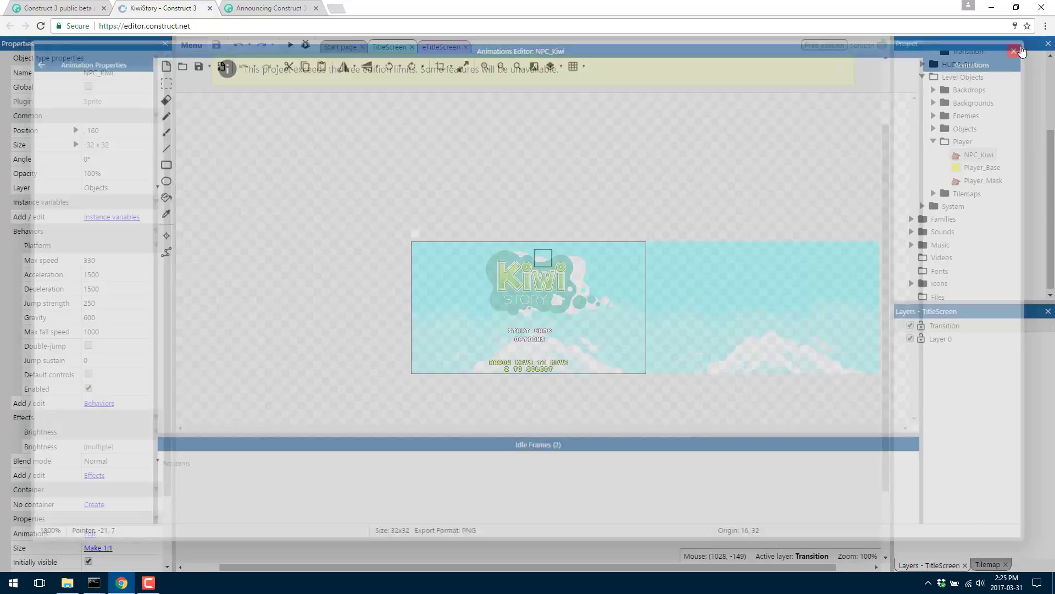
# Select NPC_Kiwi, collapse the Level Objects and Object types folders, and expand the Layouts folder.
pyautogui.click(977, 156)
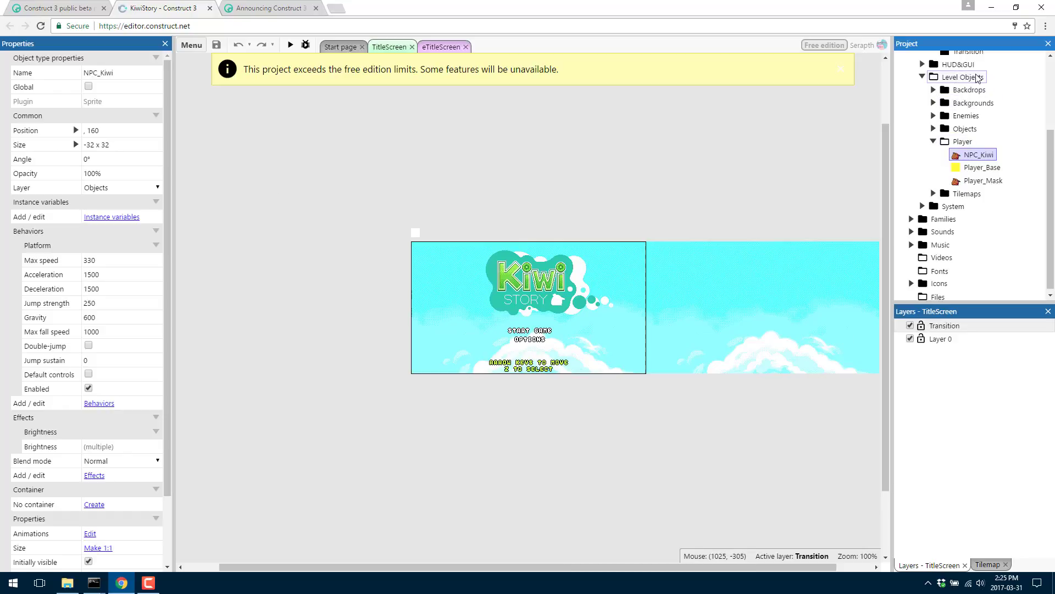
pyautogui.click(922, 77)
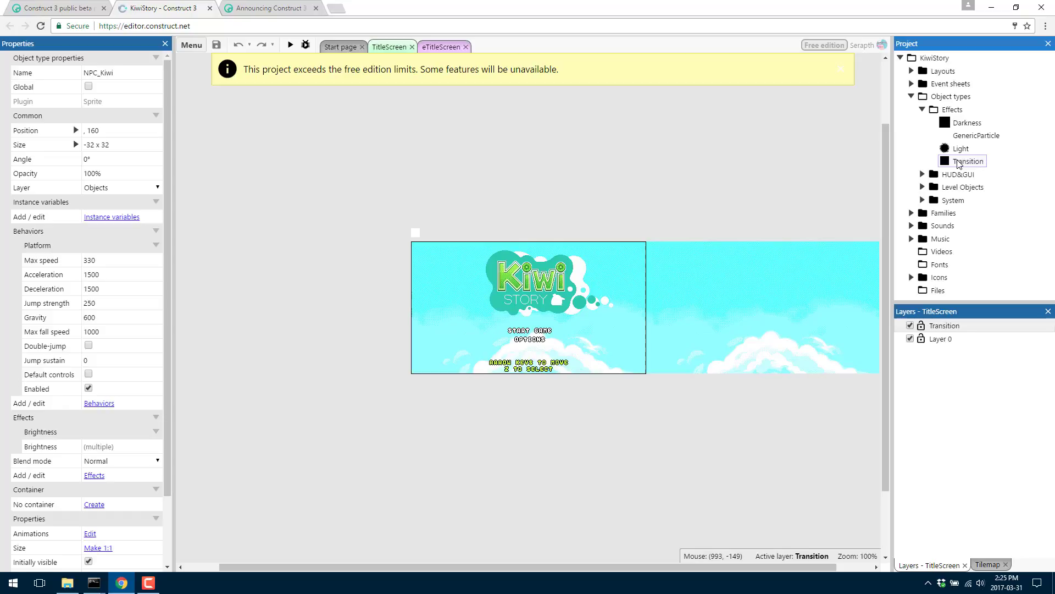
pyautogui.moveTo(959, 163); pyautogui.dragTo(915, 97)
pyautogui.click(912, 97)
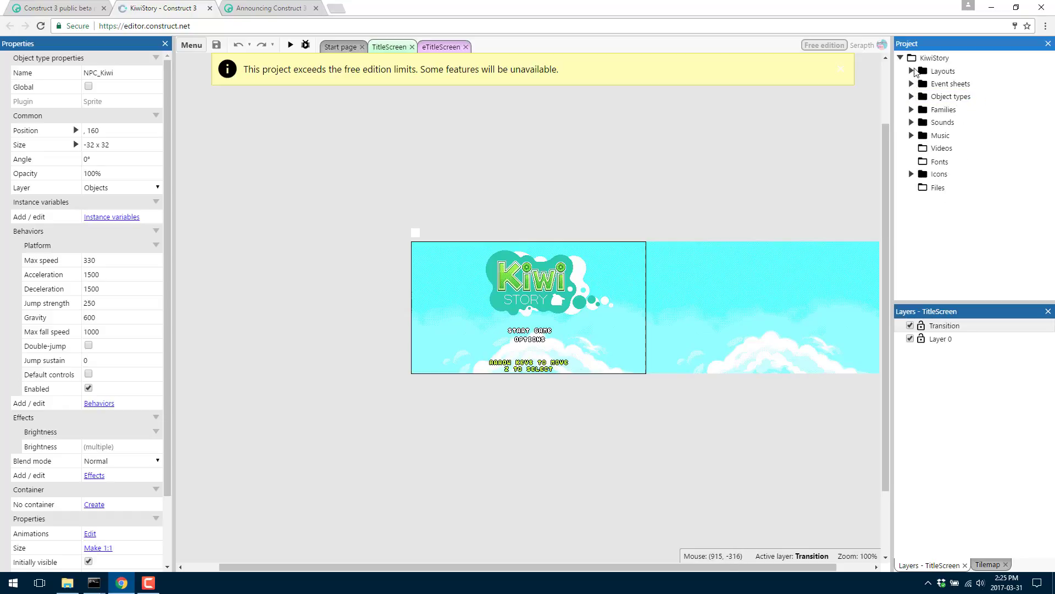
pyautogui.click(911, 72)
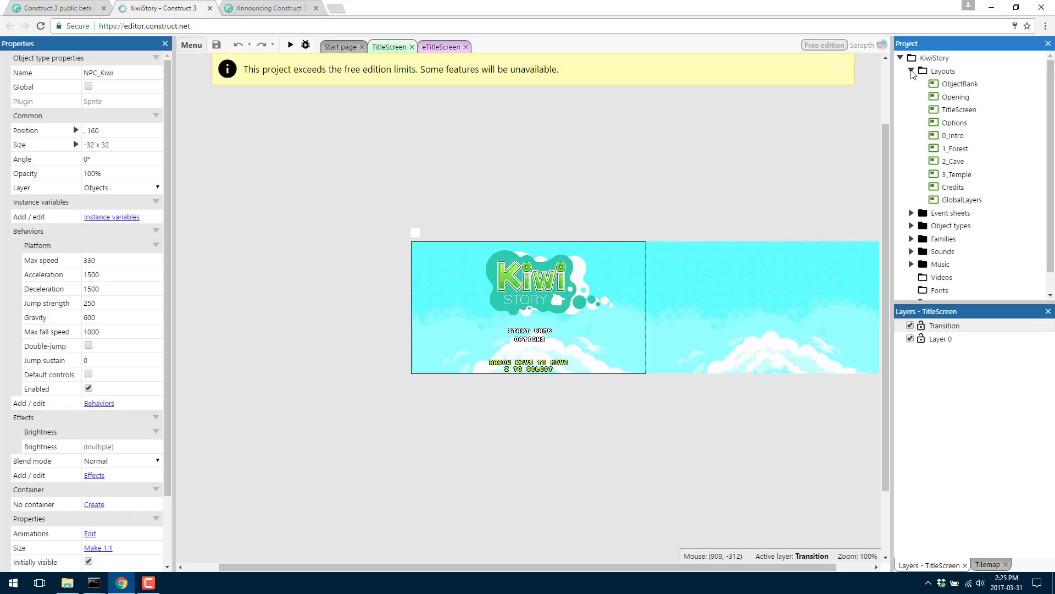
pyautogui.click(149, 583)
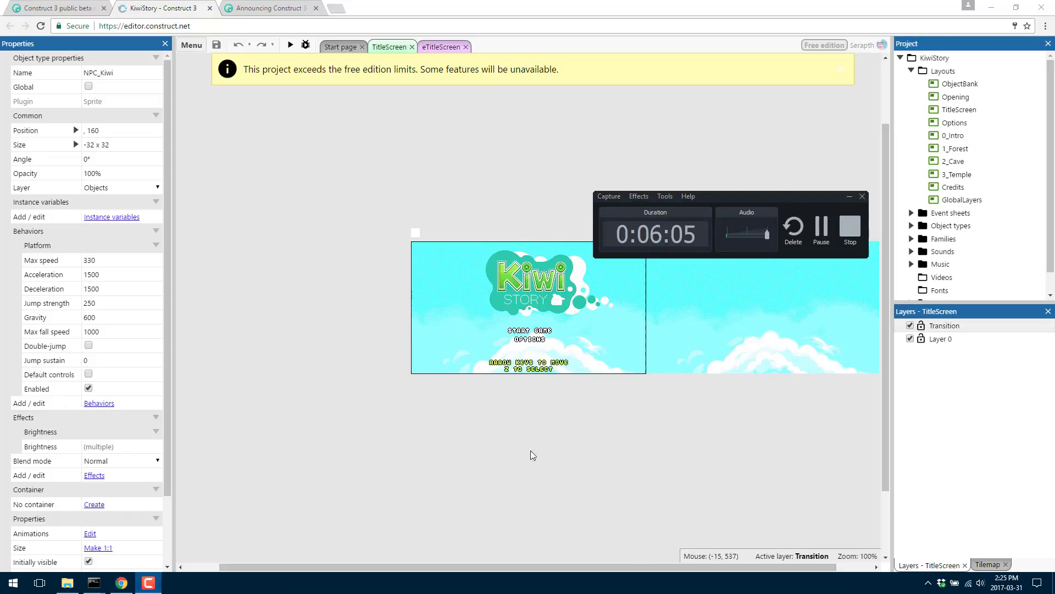
pyautogui.click(670, 50)
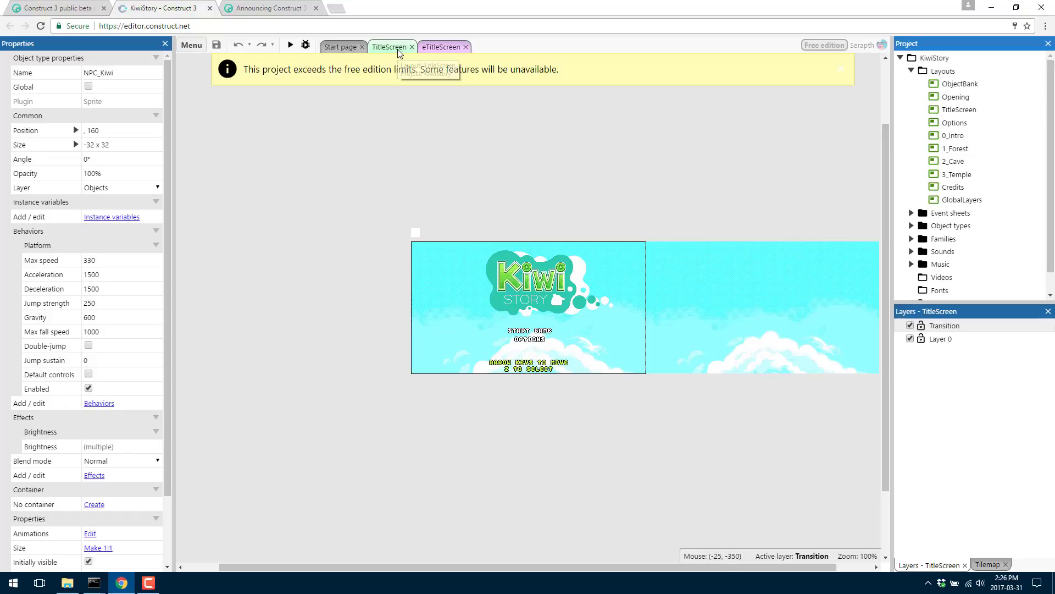
# Select the TitleScreen layout in the project tree to show its properties and look over its canvas.
pyautogui.click(966, 109)
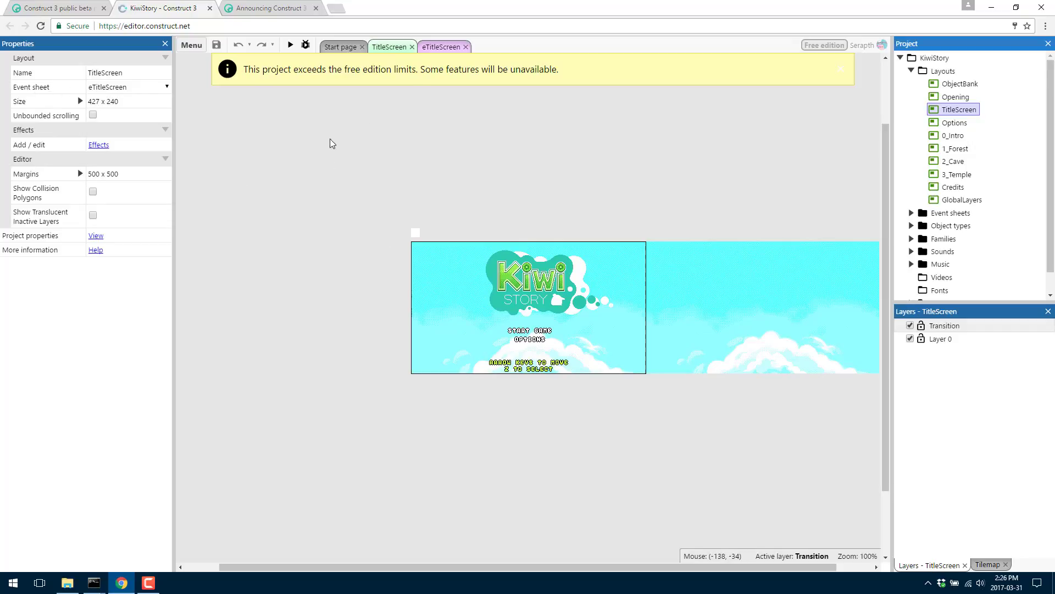
pyautogui.moveTo(655, 388); pyautogui.dragTo(466, 411, button='middle')
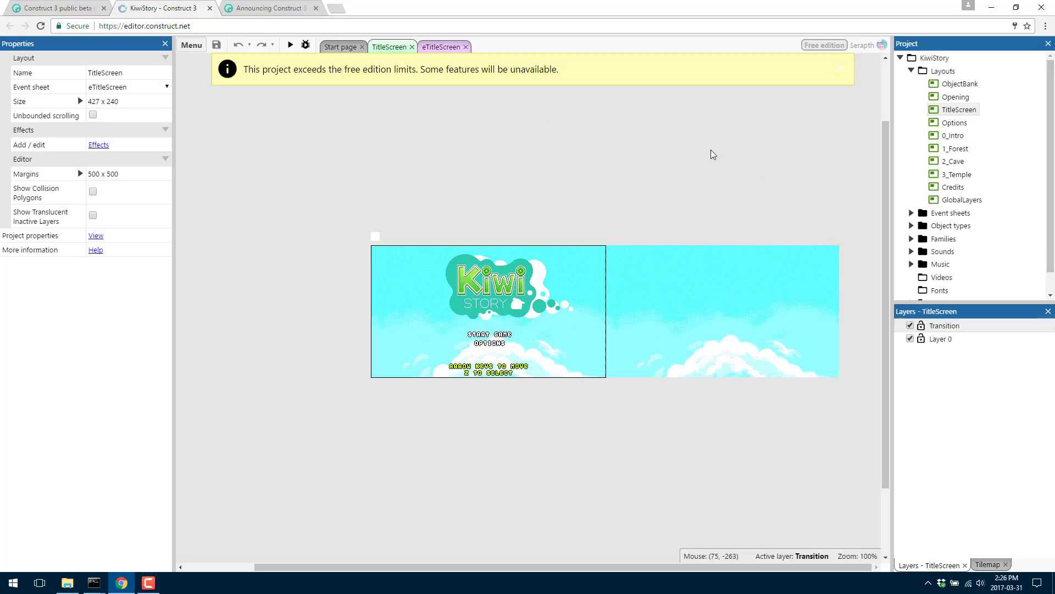
# Open the eTitleScreen event sheet from the Event sheets folder and dismiss the free edition limits notice.
pyautogui.click(910, 214)
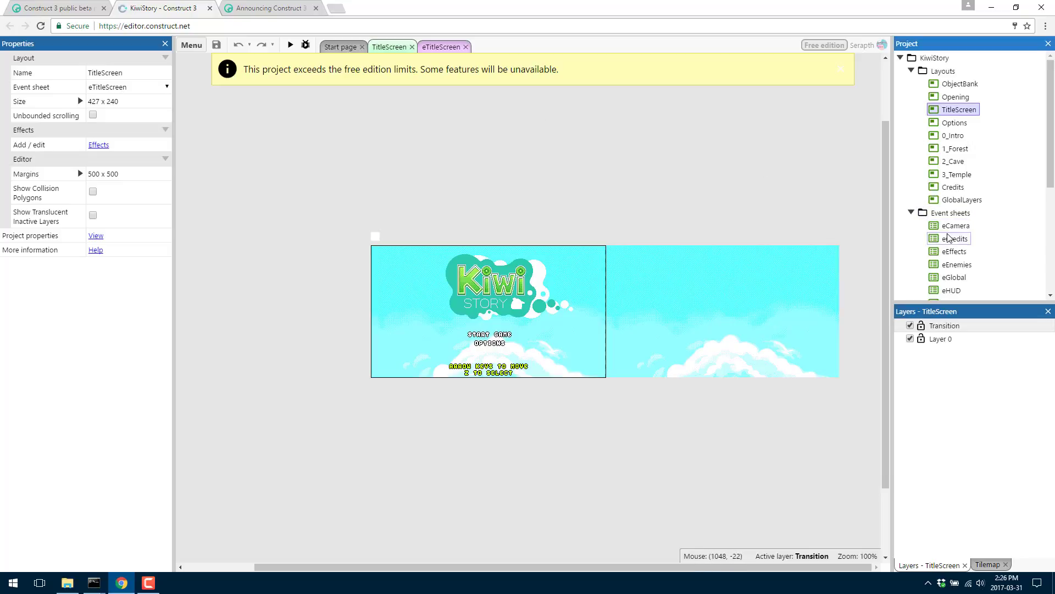
pyautogui.scroll(-3, 933, 227)
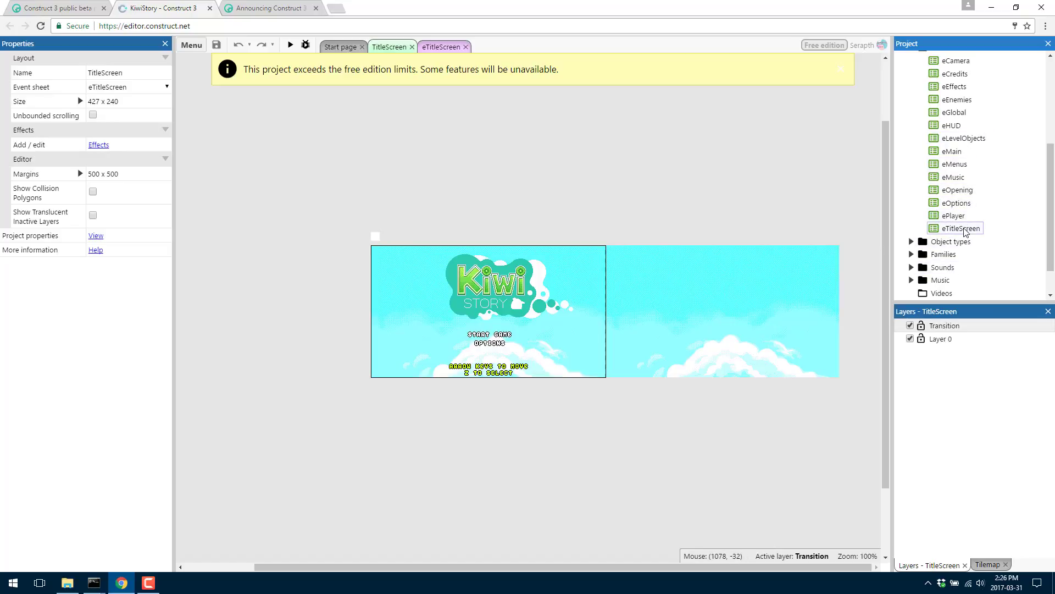
pyautogui.doubleClick(961, 228)
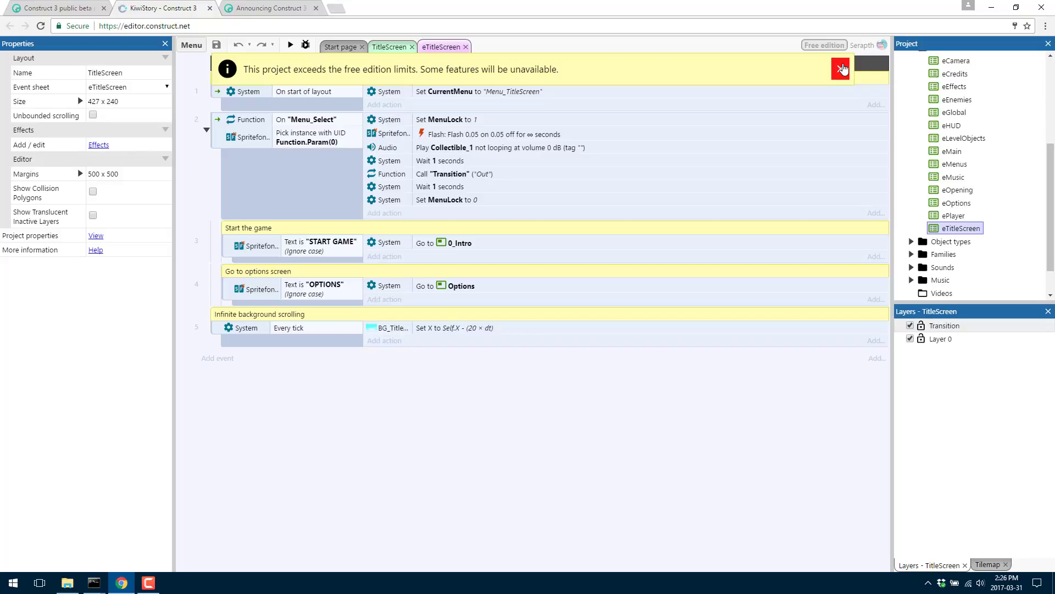
pyautogui.click(841, 68)
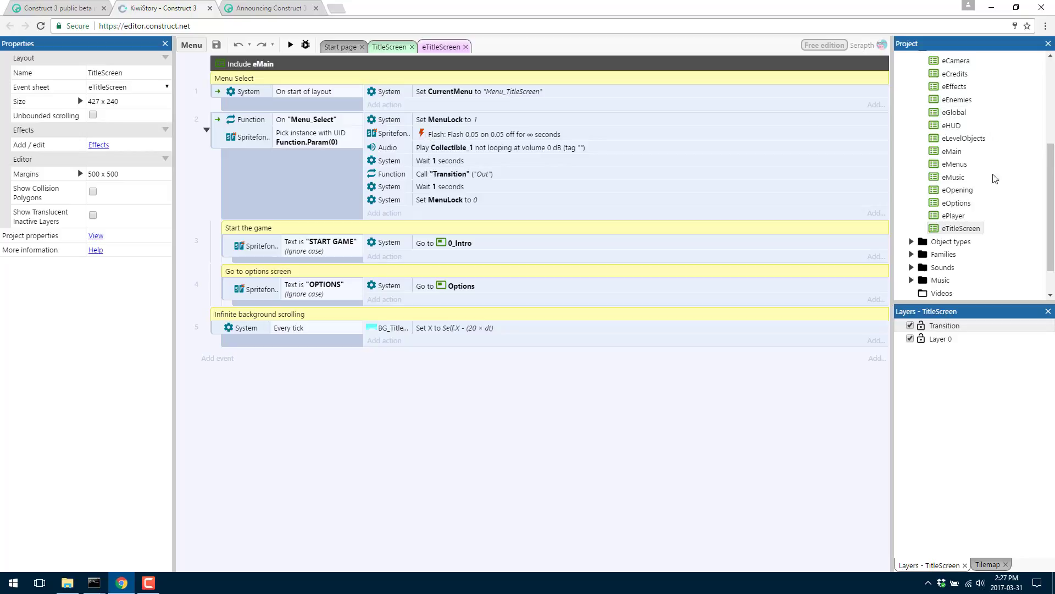
# Open the ePlayer event sheet and collapse its Passive group.
pyautogui.doubleClick(959, 216)
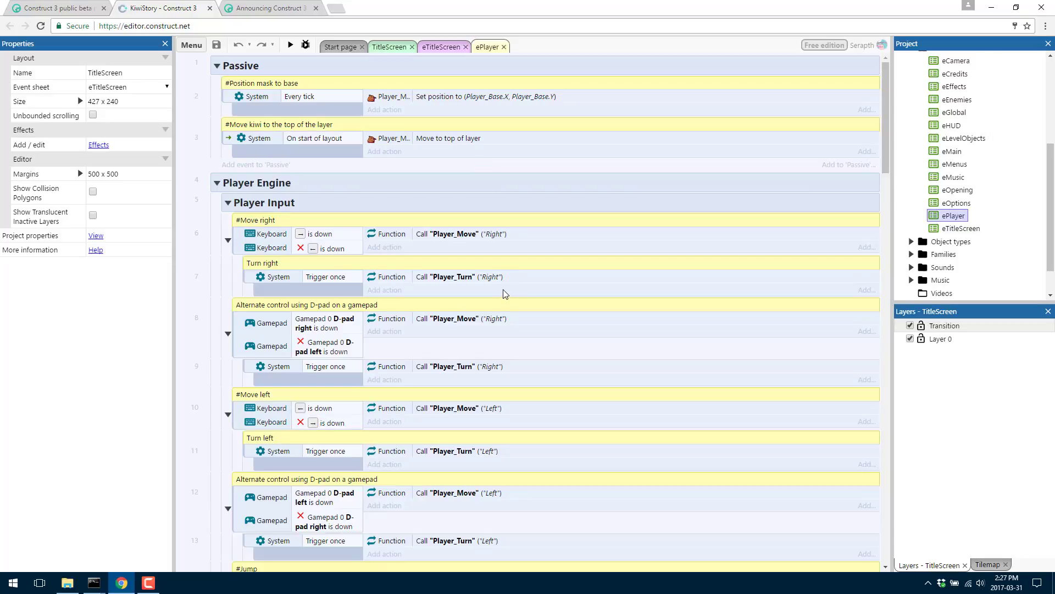
pyautogui.click(217, 66)
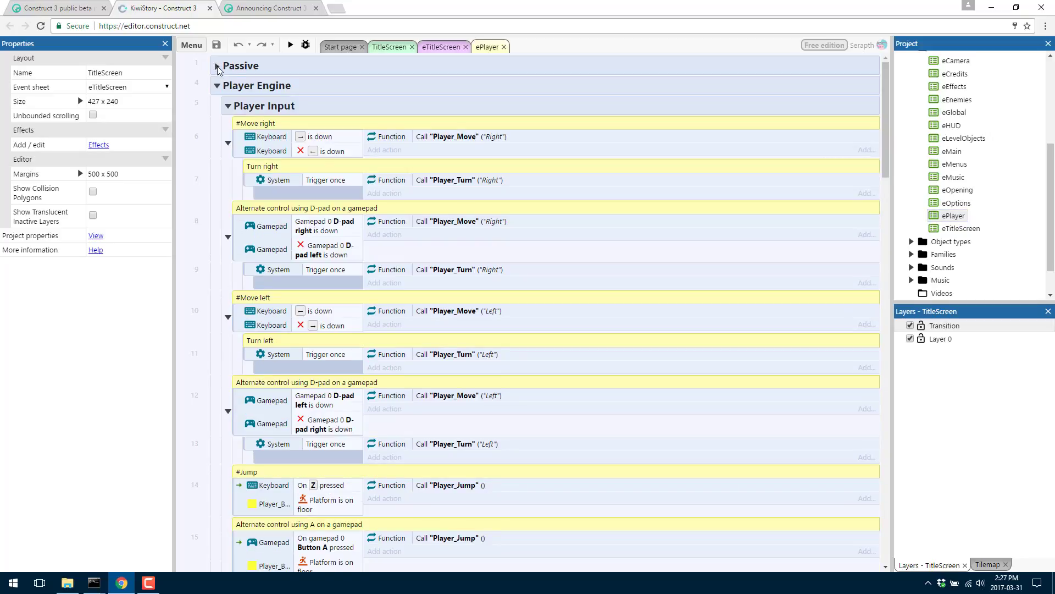
# Collapse the Player Input, Player Functions, Player Animations and Player Hurt & Death groups in the ePlayer event sheet.
pyautogui.click(228, 106)
pyautogui.click(228, 125)
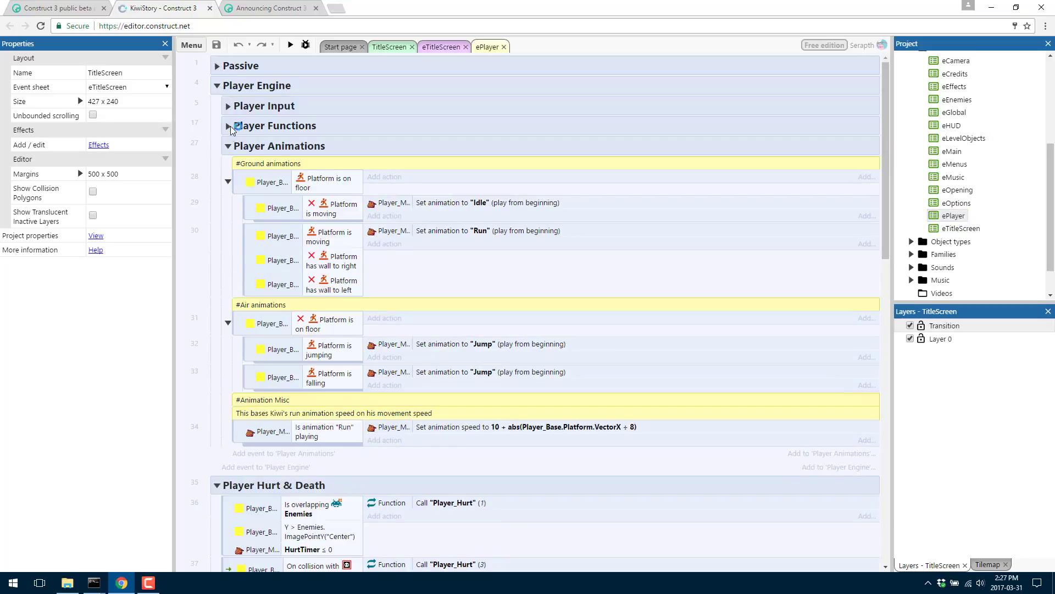
pyautogui.click(228, 146)
pyautogui.click(217, 181)
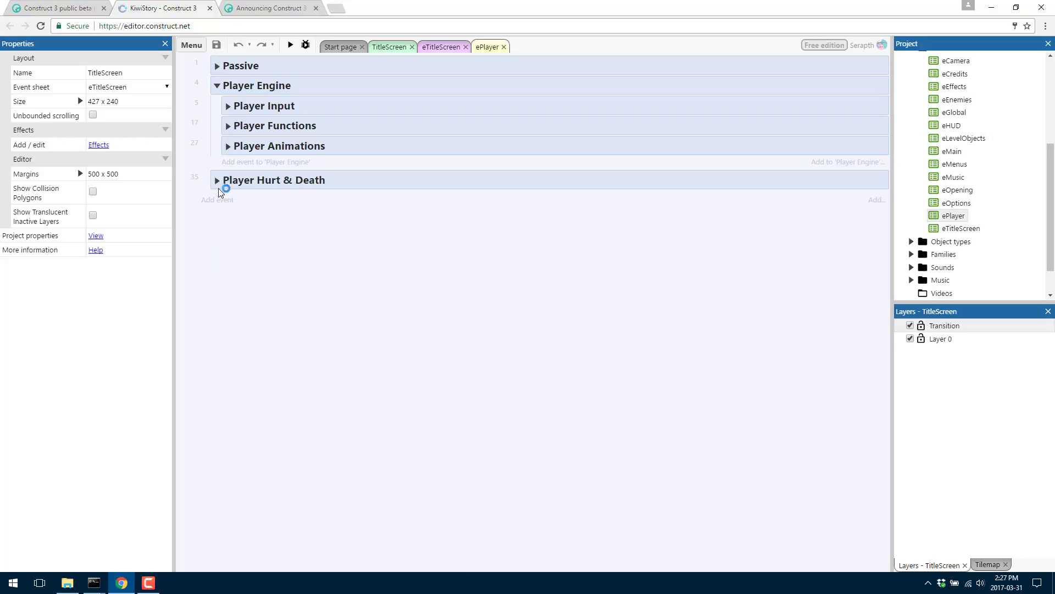
# Expand the Player Input group to review its events, collapse it again and expand the Player Functions group.
pyautogui.click(228, 106)
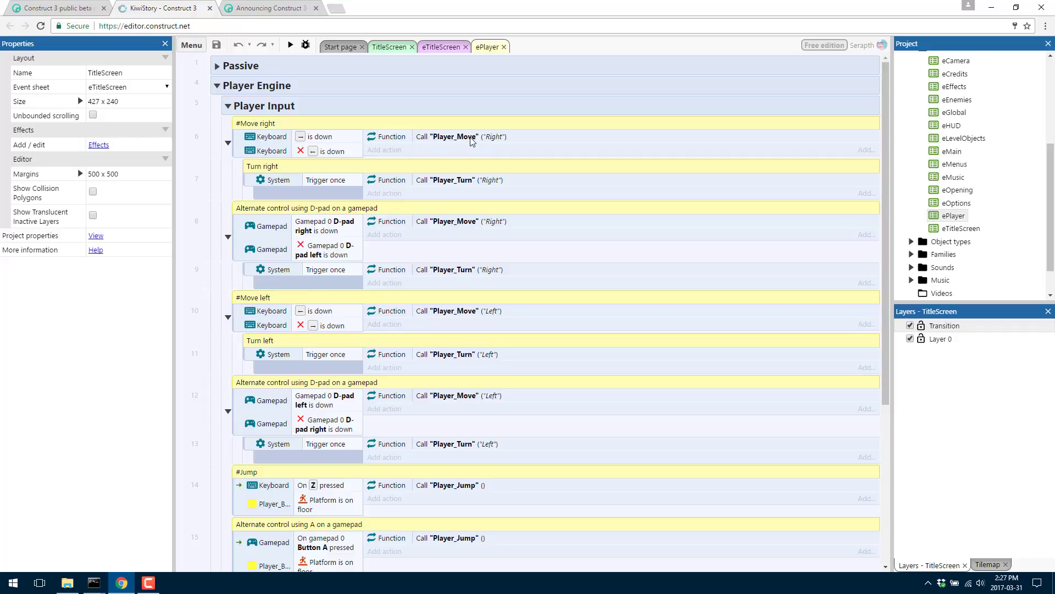
pyautogui.click(229, 109)
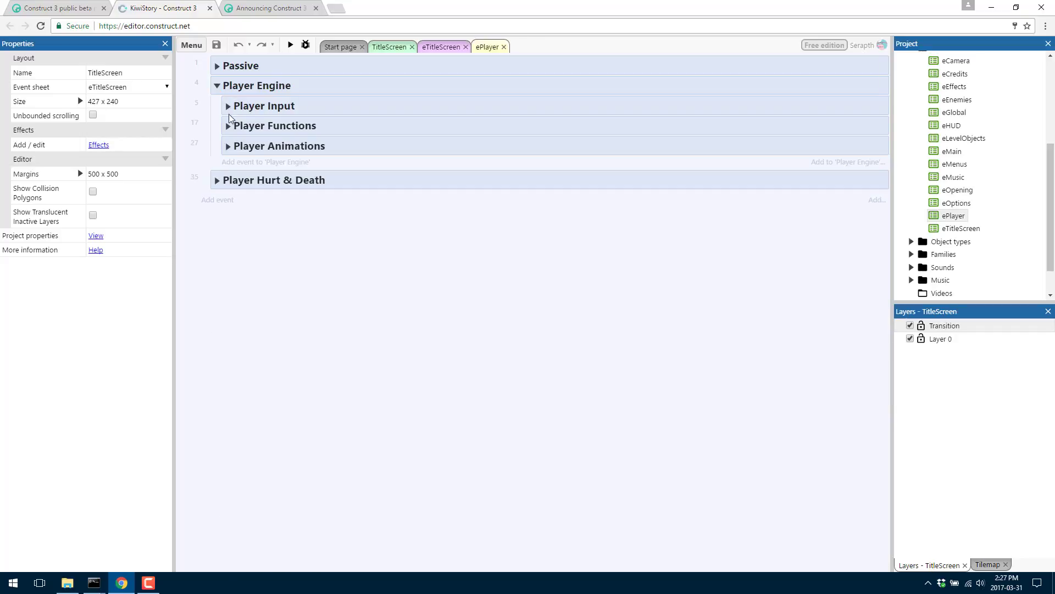
pyautogui.click(229, 126)
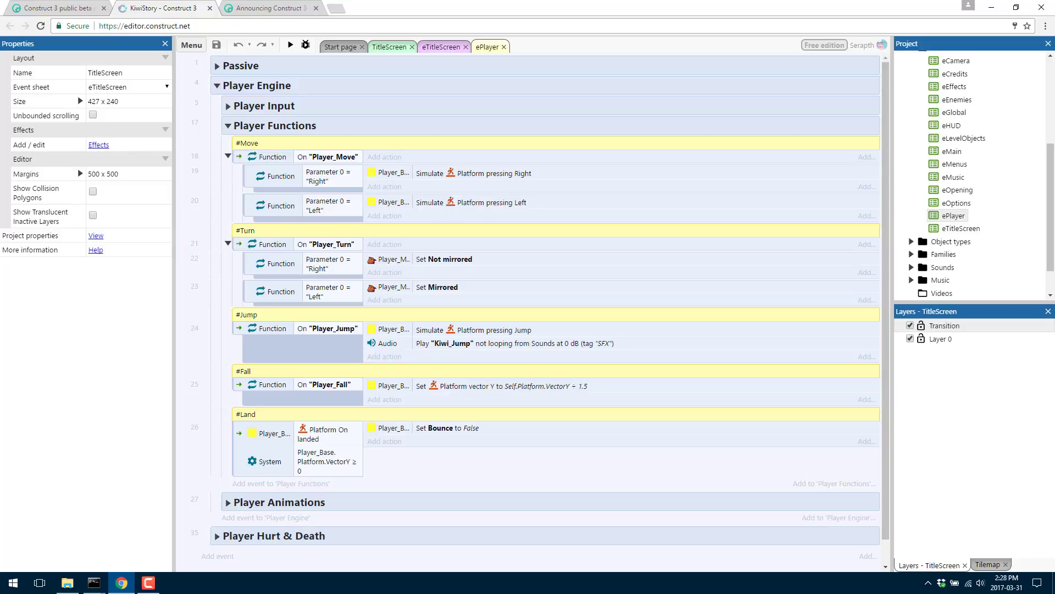
# Open the 1_Forest layout from the Layouts folder and look across its width.
pyautogui.scroll(3, 968, 109)
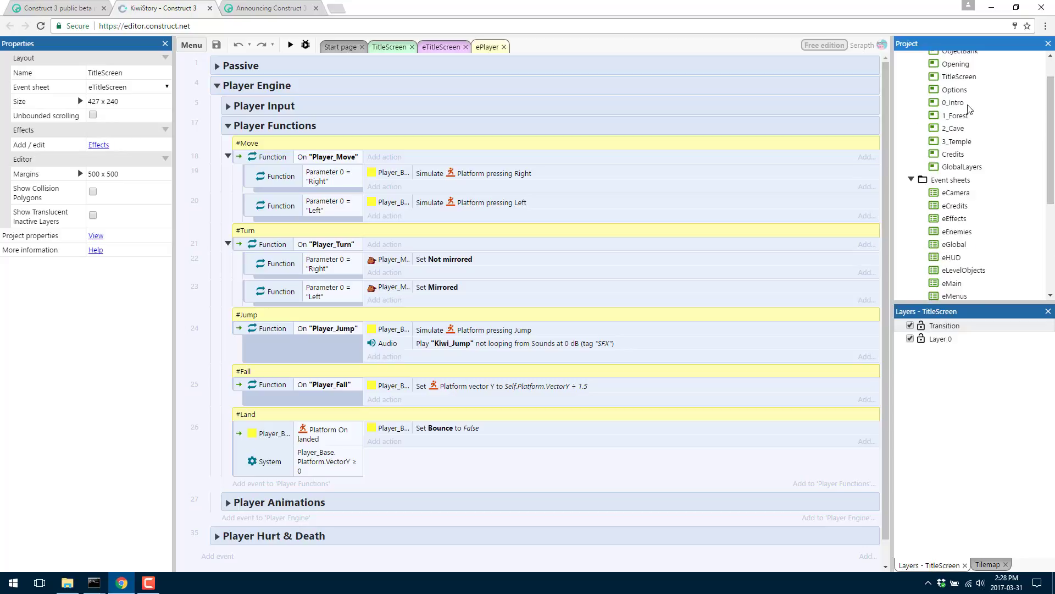
pyautogui.doubleClick(955, 117)
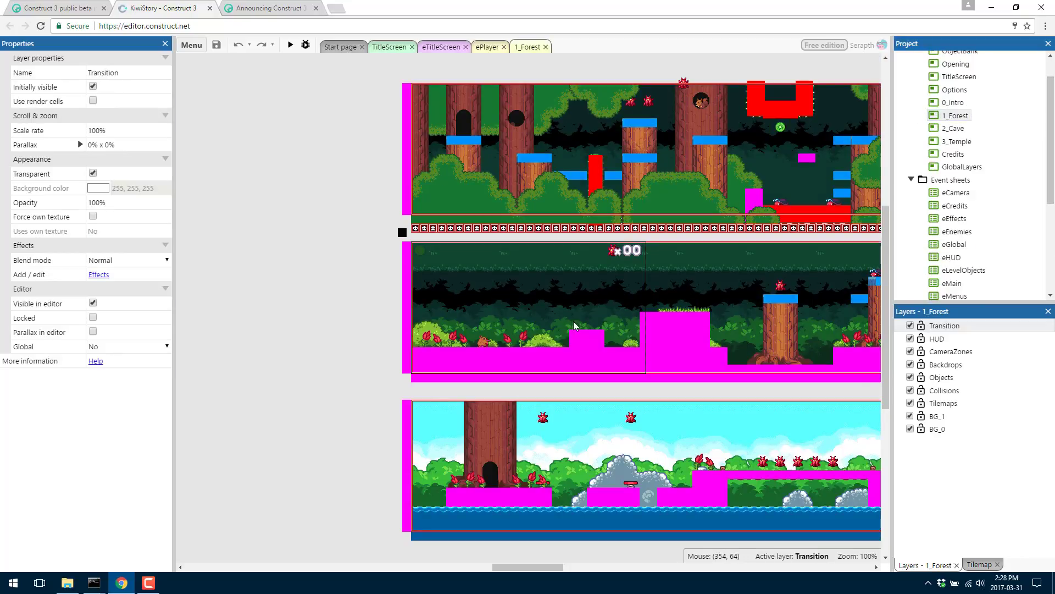
pyautogui.moveTo(541, 567); pyautogui.dragTo(613, 564)
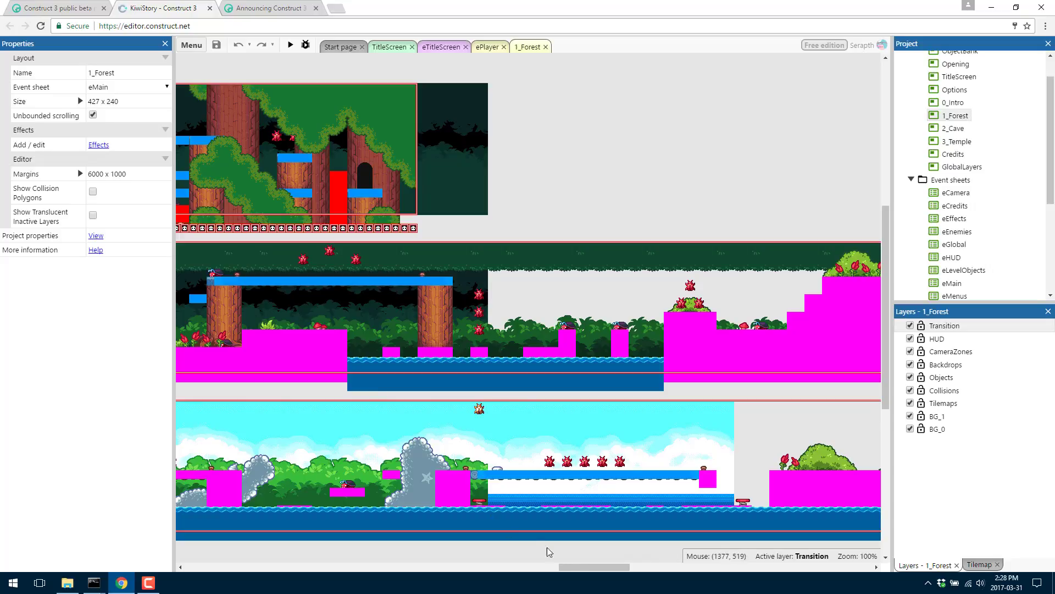
pyautogui.moveTo(589, 566); pyautogui.dragTo(538, 567)
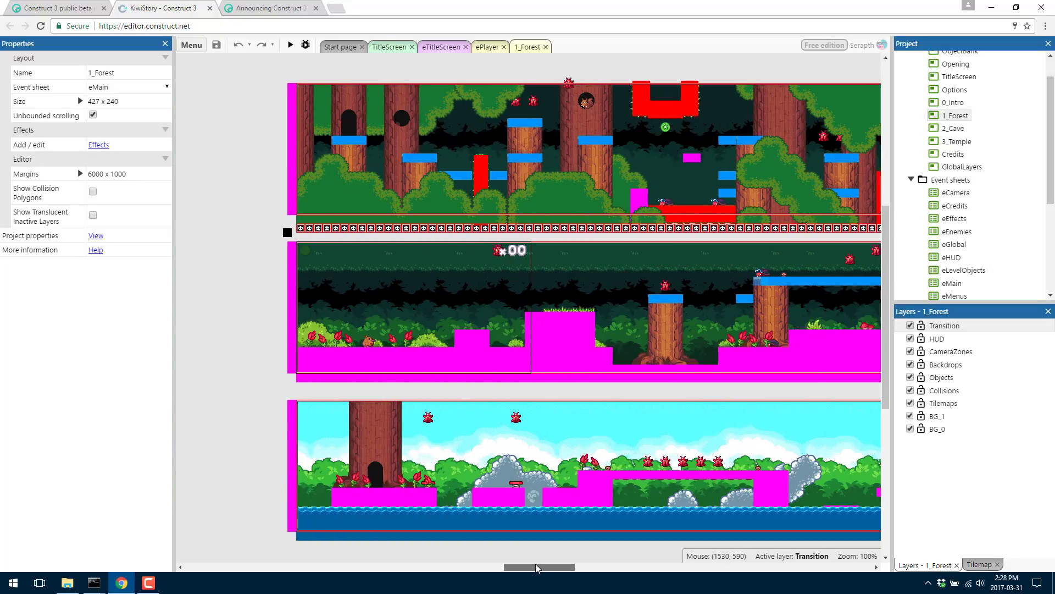
# Preview the 1_Forest layout, run and jump Kiwi to the right through the level, and close the preview window.
pyautogui.click(291, 46)
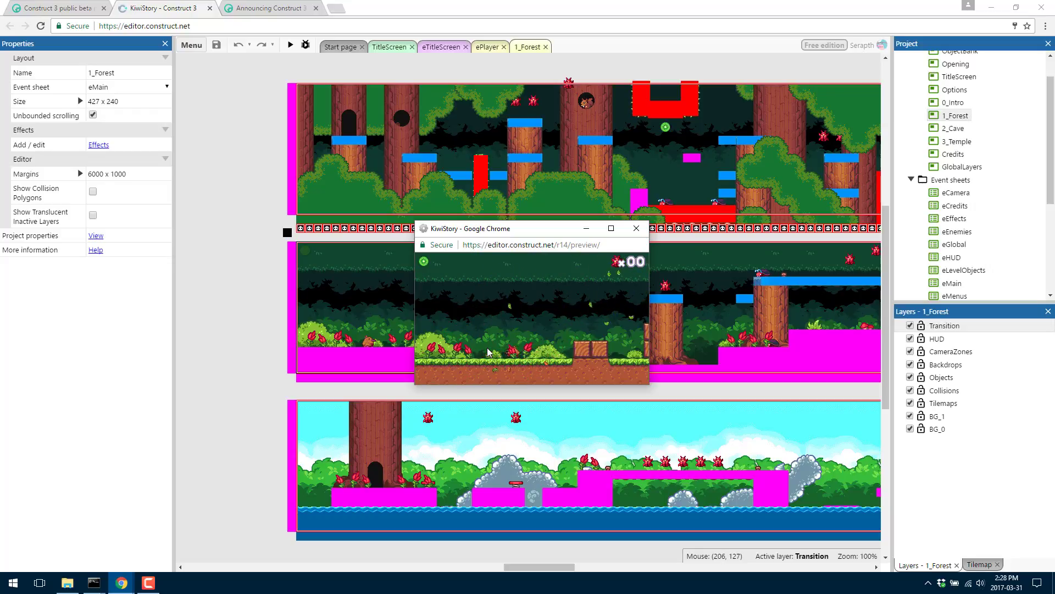
pyautogui.press('Right')
pyautogui.press('Up')
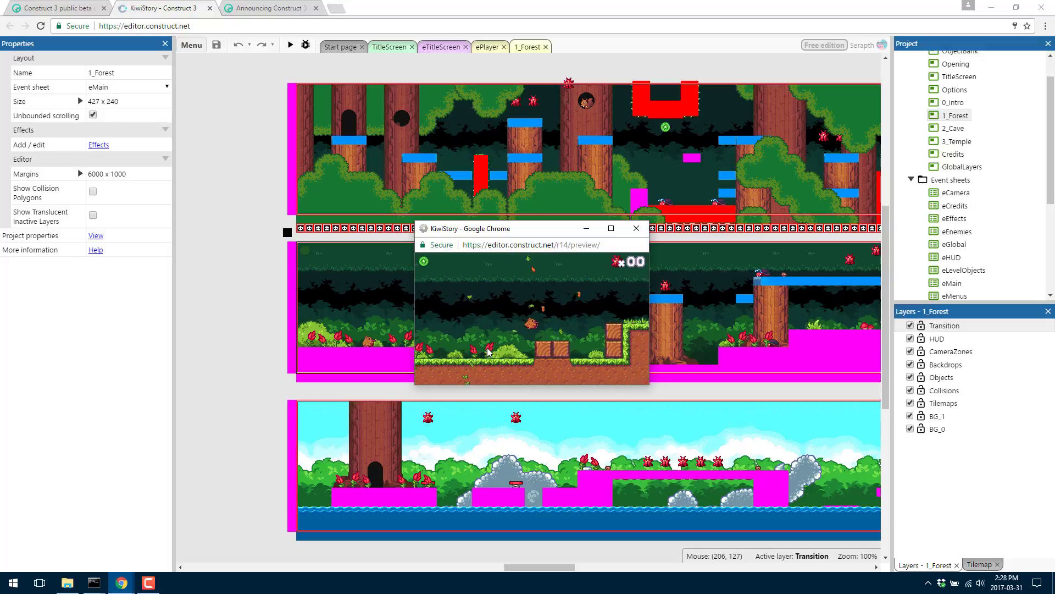
pyautogui.press('Right')
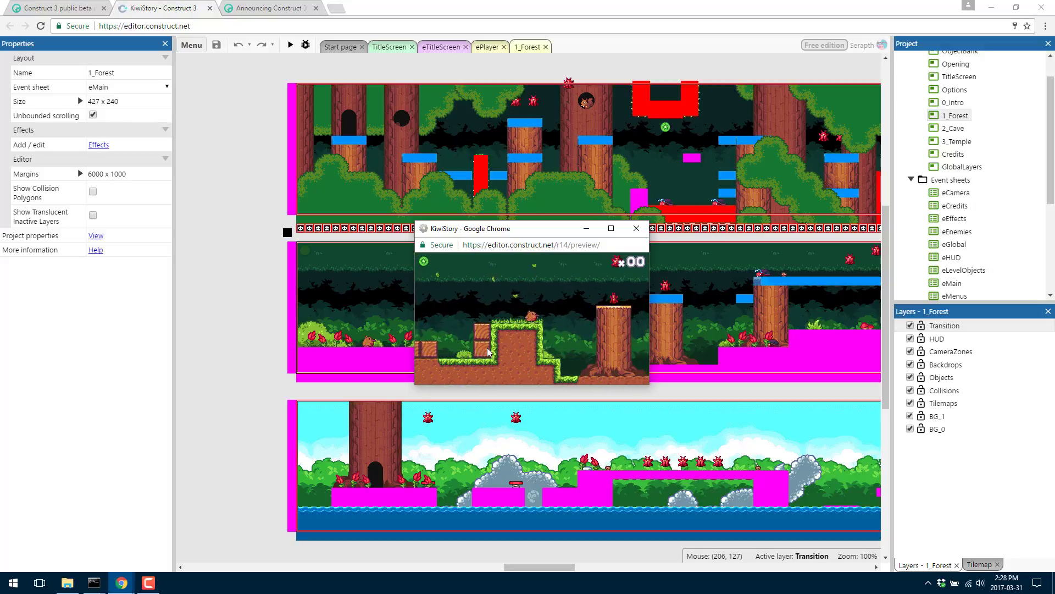
pyautogui.press('Right')
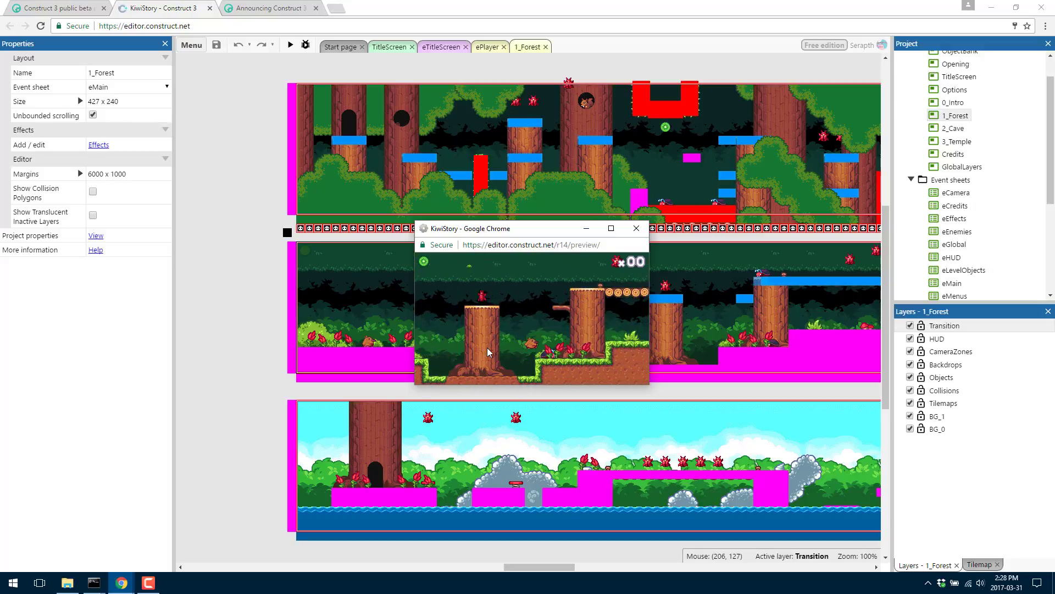
pyautogui.press('Right')
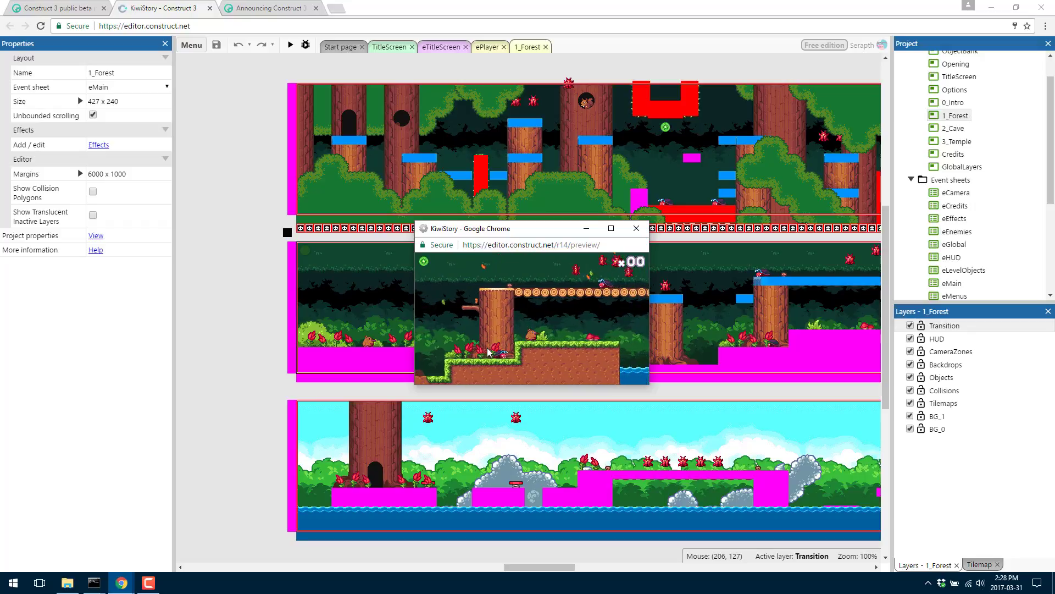
pyautogui.click(636, 228)
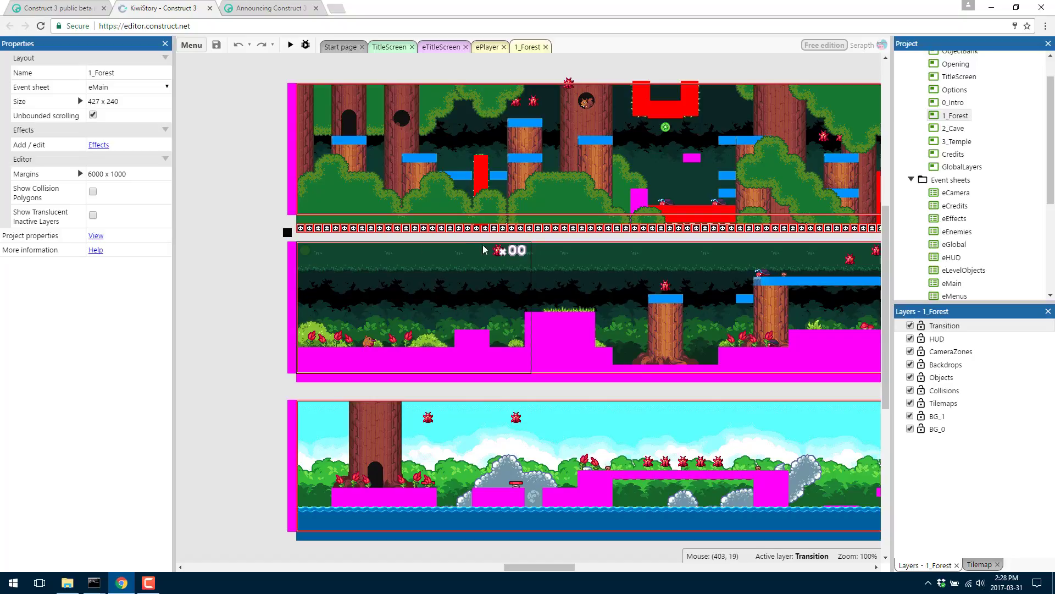
# Inspect the CameraZone objects over the upper and middle level sections, viewing the middle one's image in the Image Editor.
pyautogui.click(372, 345)
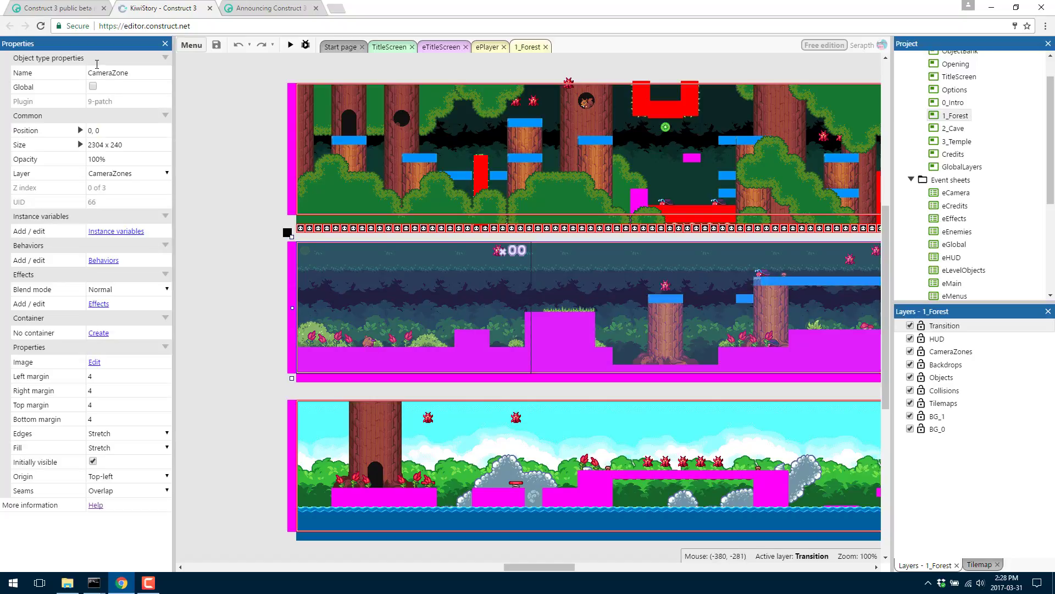
pyautogui.doubleClick(373, 346)
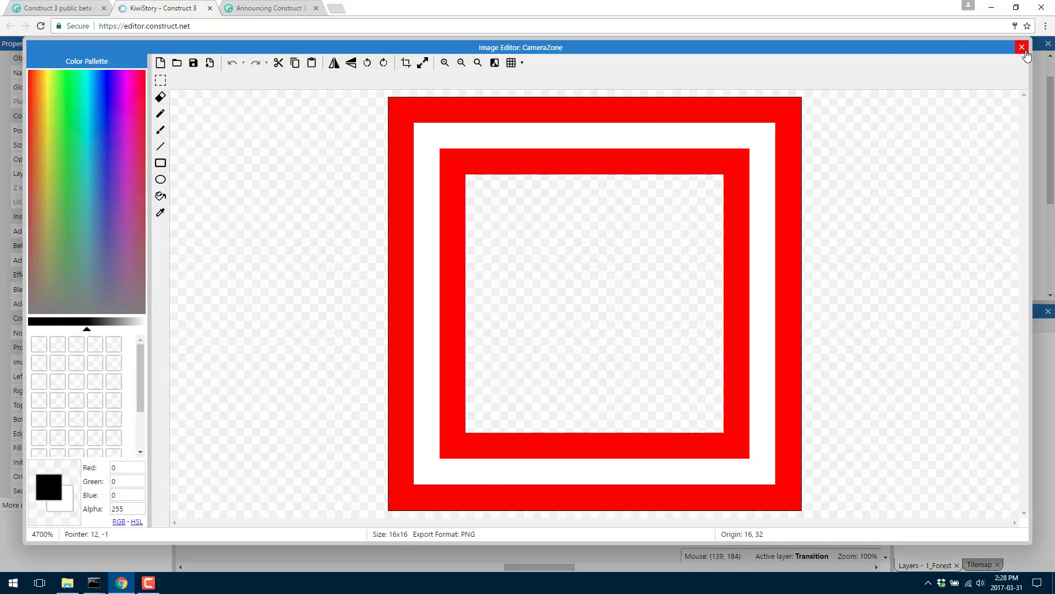
pyautogui.click(1022, 48)
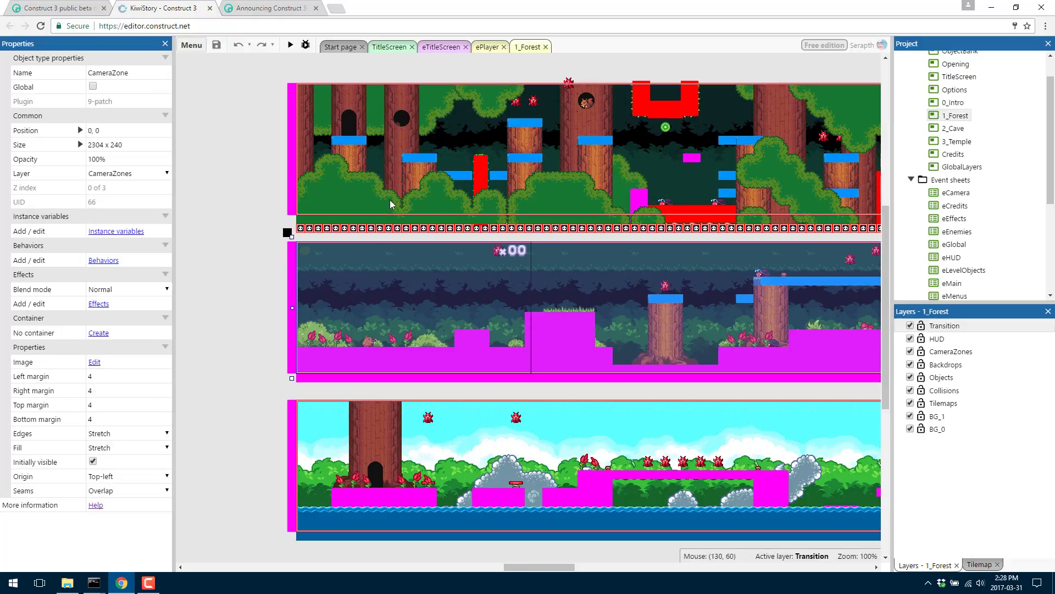
pyautogui.click(430, 171)
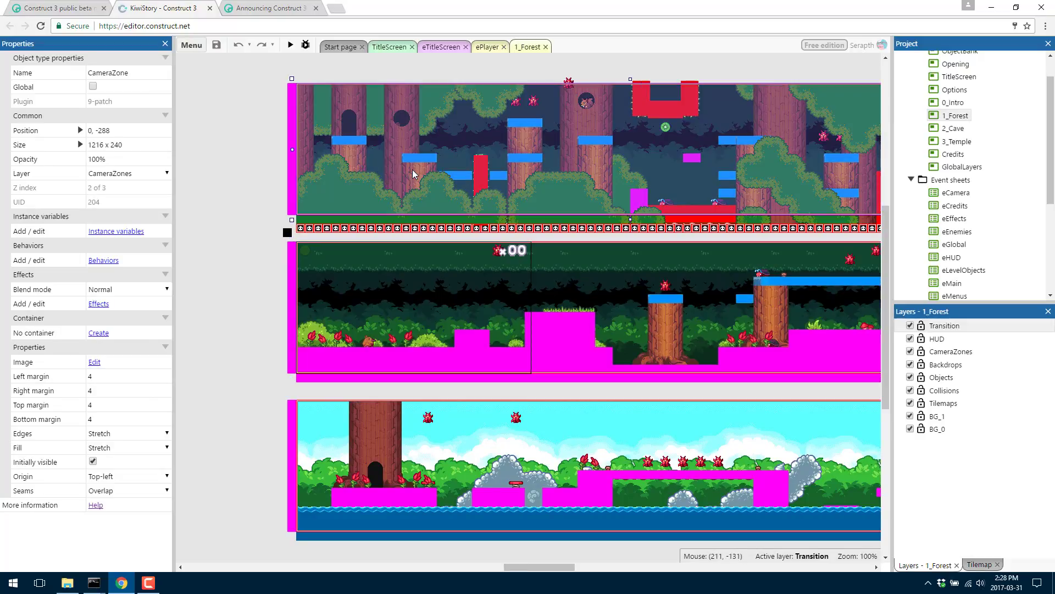
pyautogui.click(404, 308)
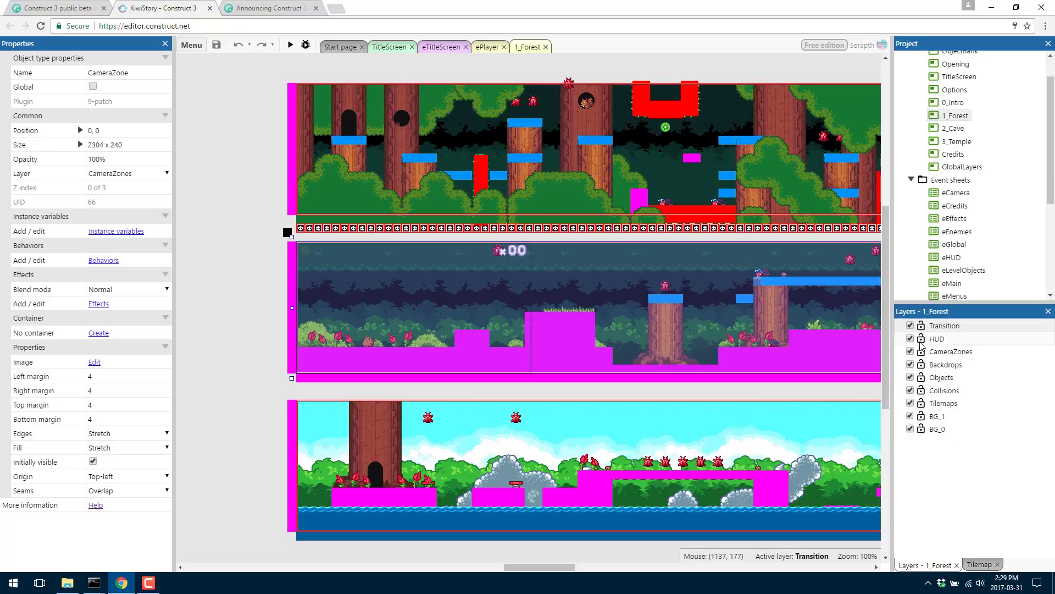
# Select the Objects layer and hide every other layer of the 1_Forest layout.
pyautogui.click(934, 378)
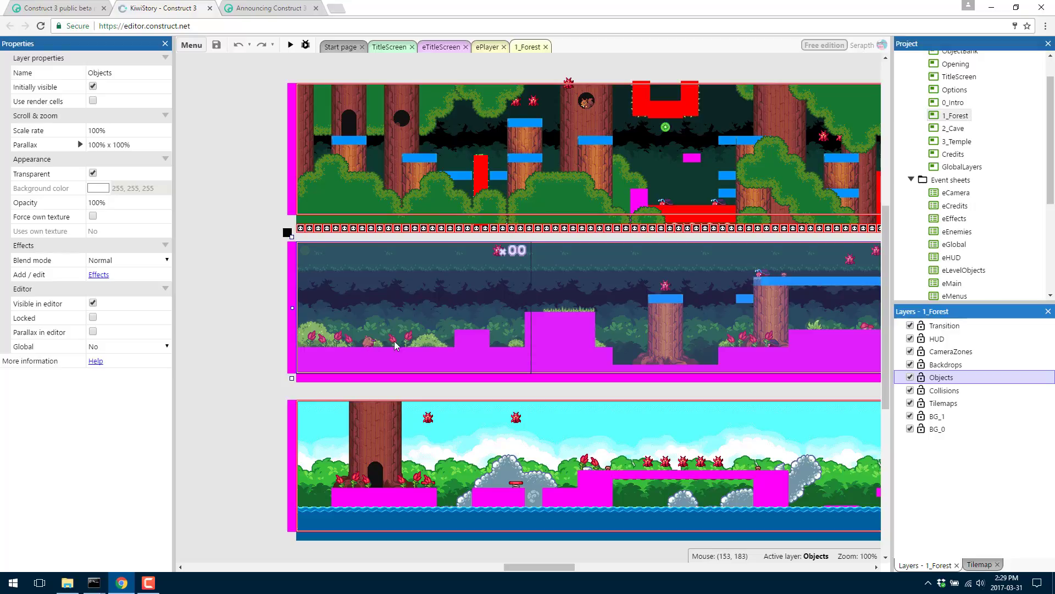
pyautogui.click(910, 390)
pyautogui.click(910, 403)
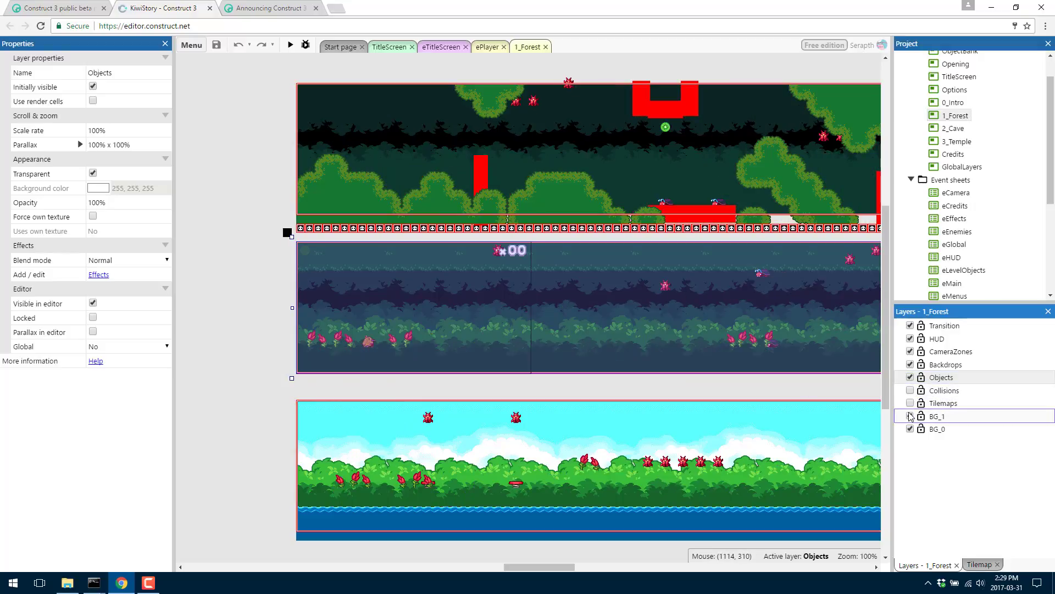
pyautogui.click(911, 416)
pyautogui.click(910, 428)
pyautogui.click(910, 365)
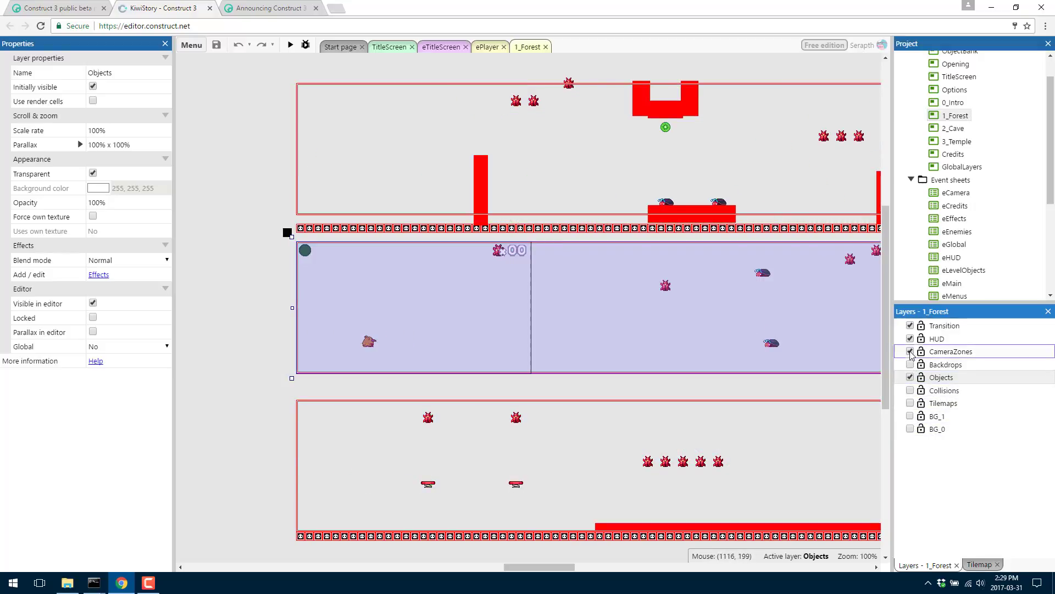
pyautogui.click(910, 352)
pyautogui.click(910, 339)
pyautogui.click(910, 325)
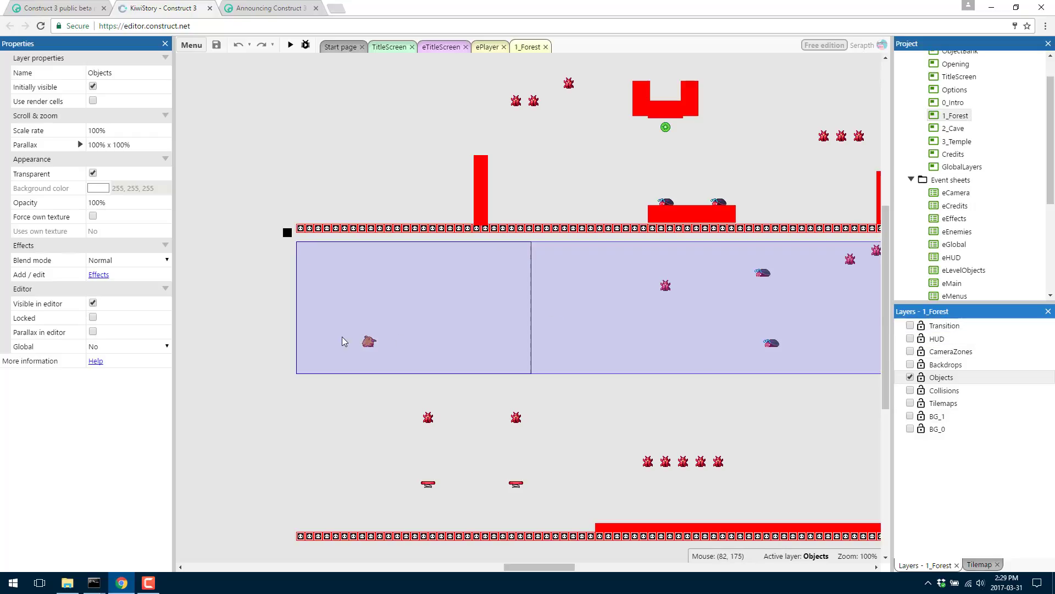
# View the properties of the Kiwi player sprite, a single collectible above the ground and the Objects layer.
pyautogui.click(368, 342)
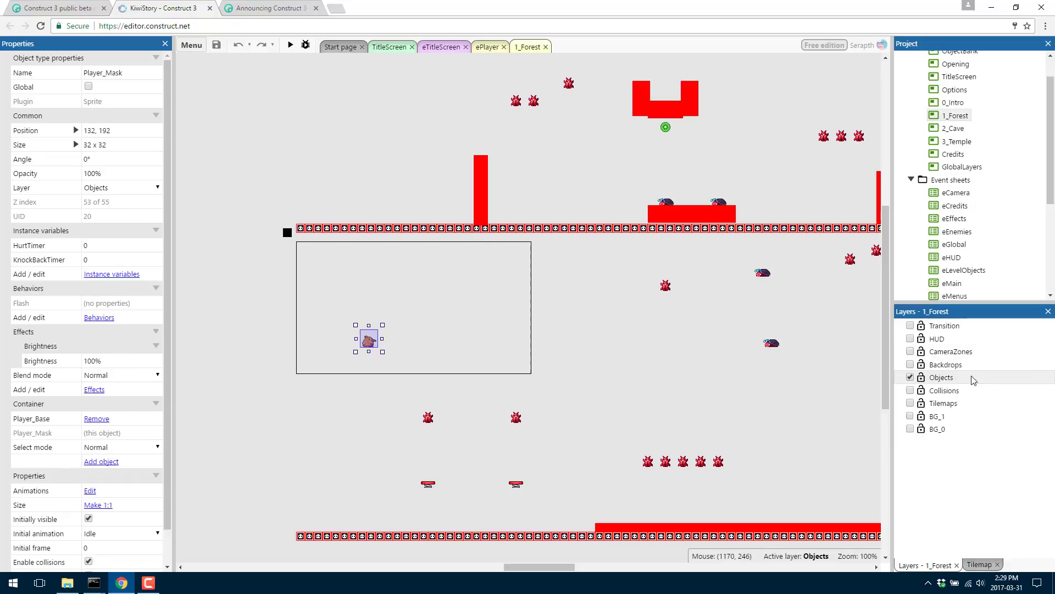
pyautogui.click(666, 286)
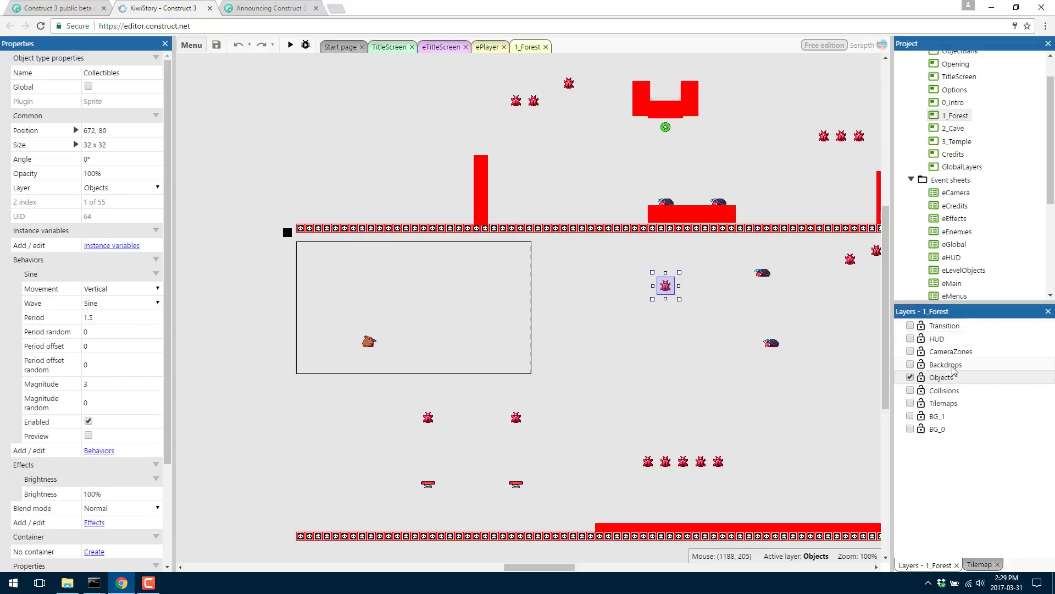
pyautogui.click(941, 377)
# Expand Object types, Level Objects and its Objects subfolder in the project tree, collapsing the Player subfolder.
pyautogui.scroll(1, 996, 205)
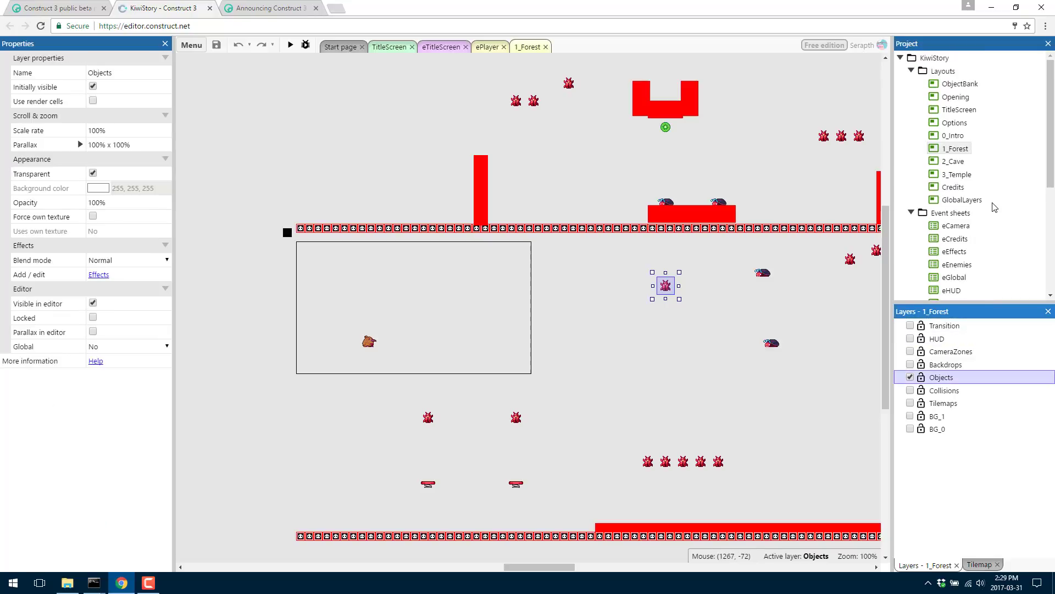
pyautogui.scroll(-4, 992, 209)
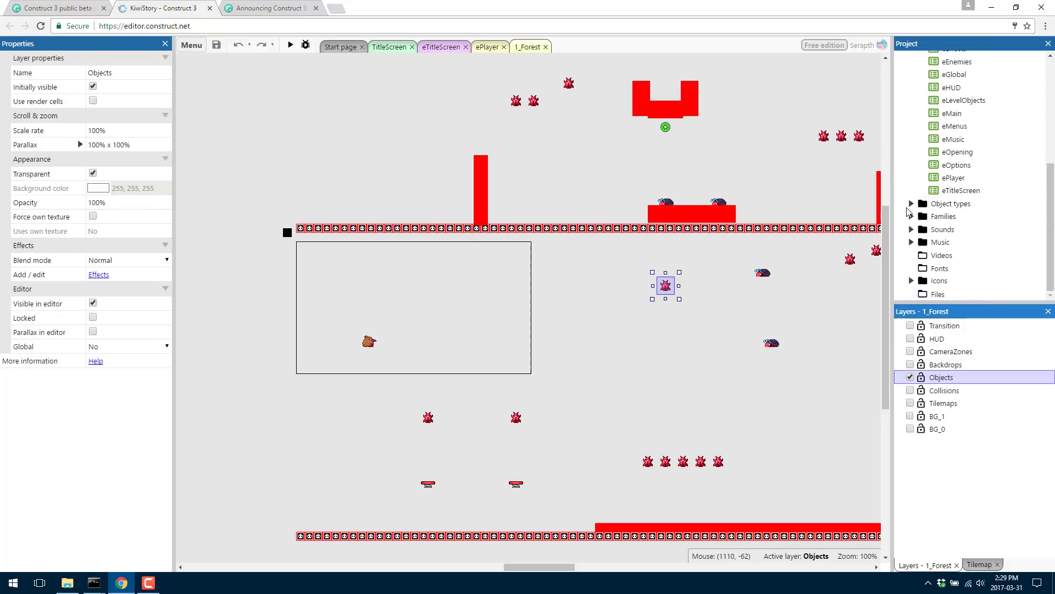
pyautogui.click(911, 204)
pyautogui.scroll(-2, 966, 237)
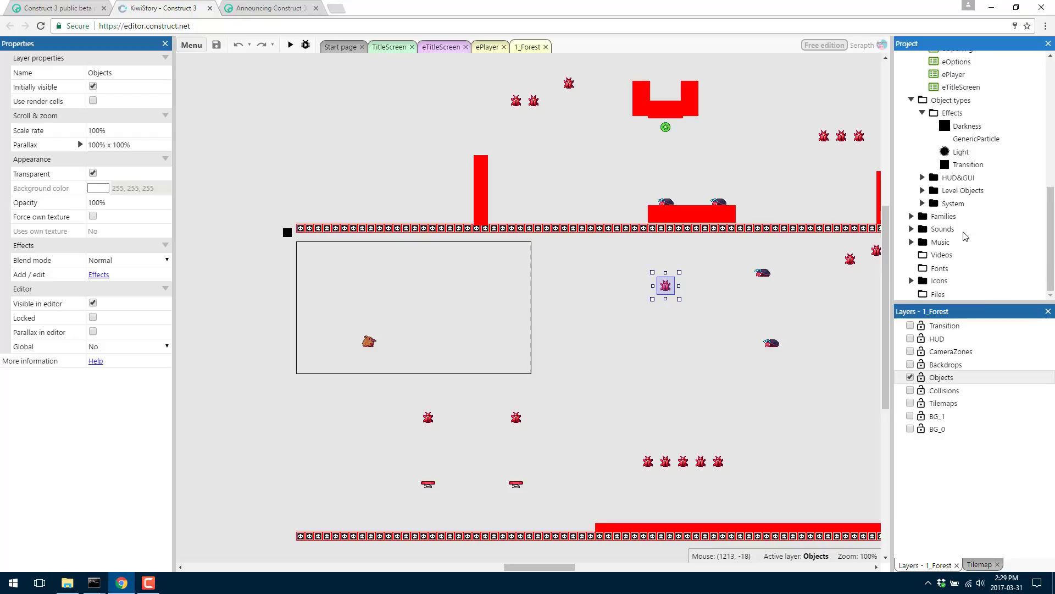
pyautogui.click(923, 191)
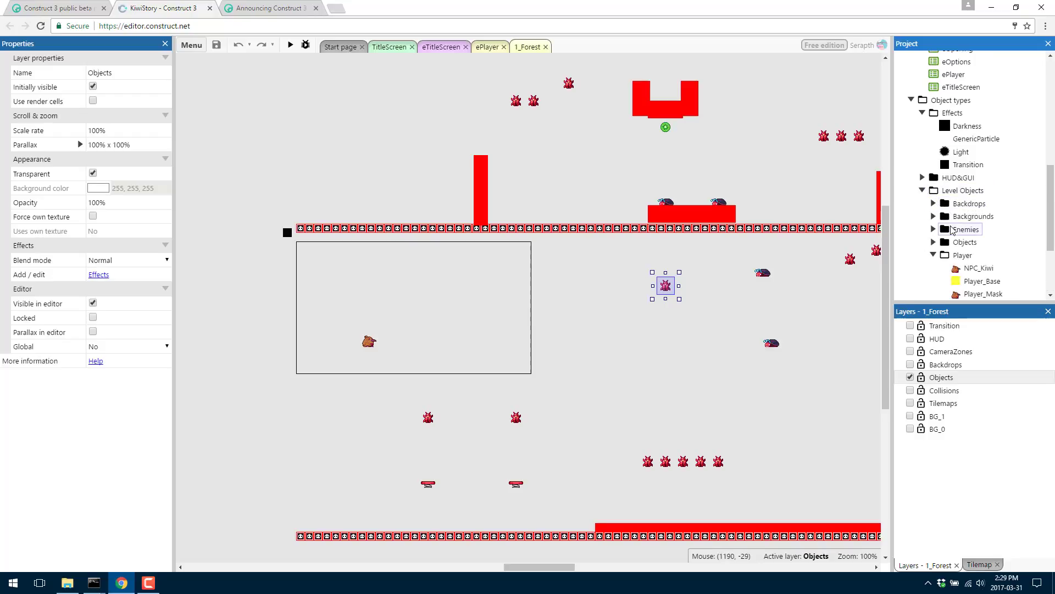
pyautogui.scroll(-1, 935, 198)
pyautogui.click(933, 200)
pyautogui.click(934, 187)
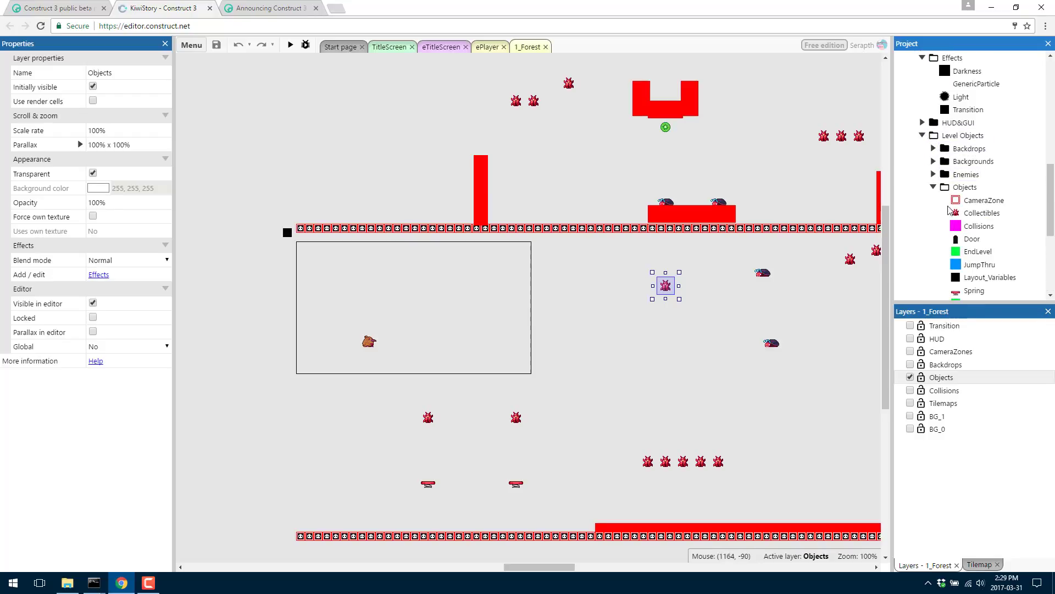
# Place a Collectibles instance just above Kiwi at about 157, 141, then test collecting it in a preview and close the preview.
pyautogui.click(978, 214)
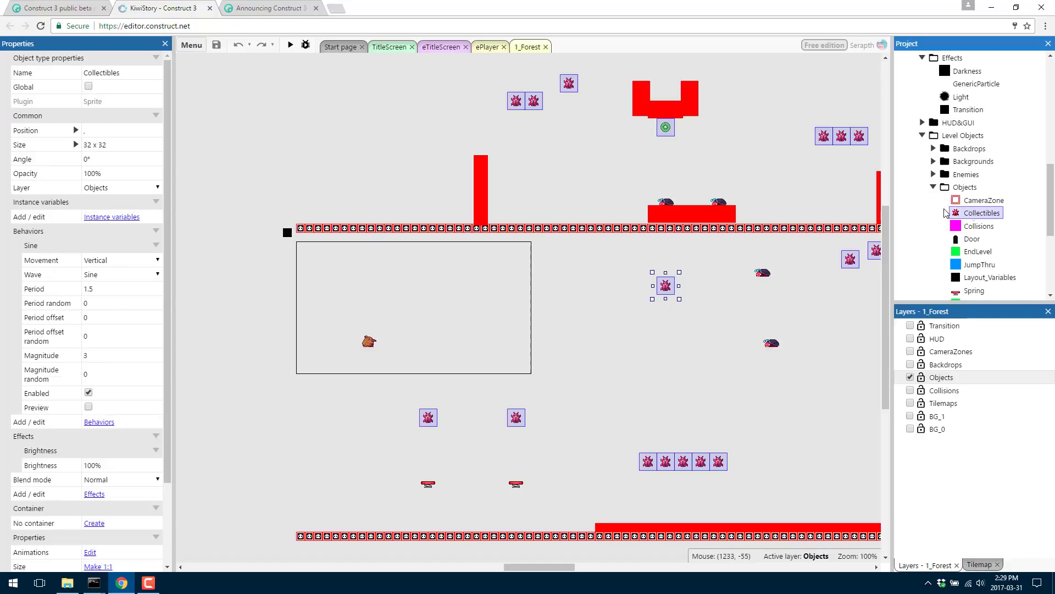
pyautogui.moveTo(944, 213); pyautogui.dragTo(381, 322)
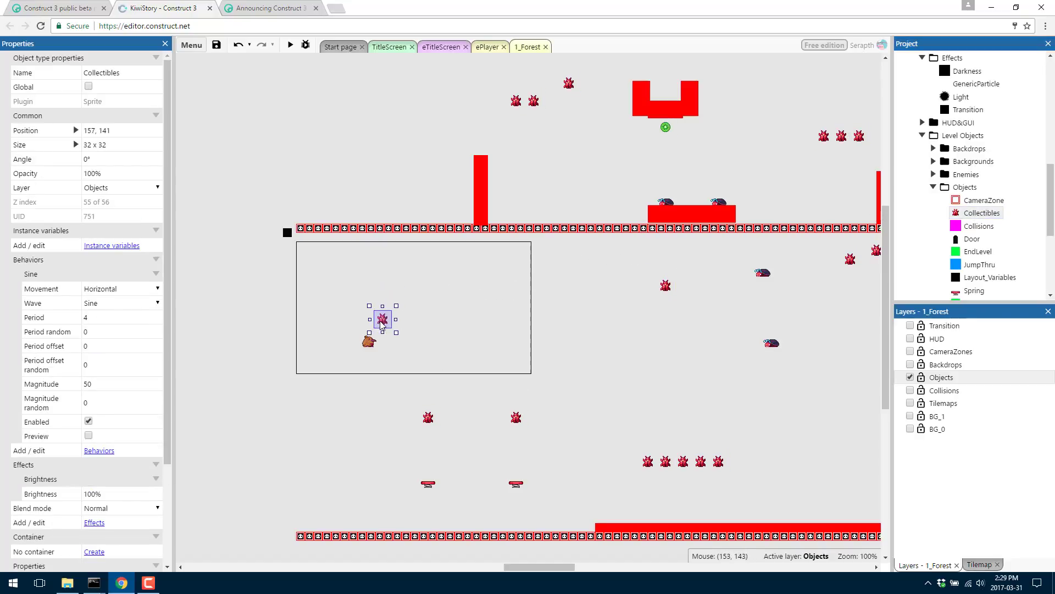
pyautogui.click(290, 46)
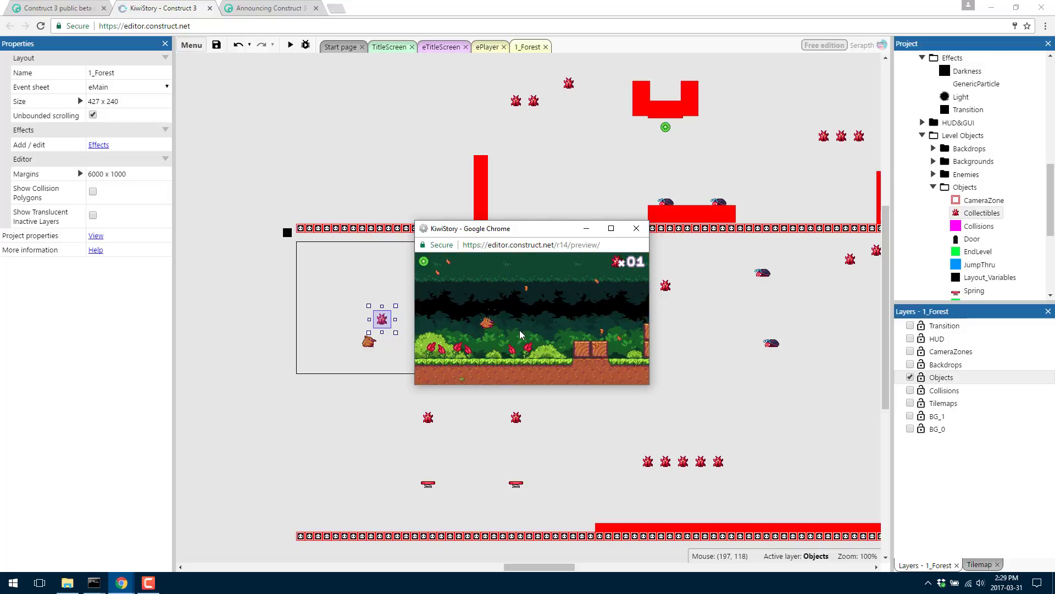
pyautogui.click(636, 229)
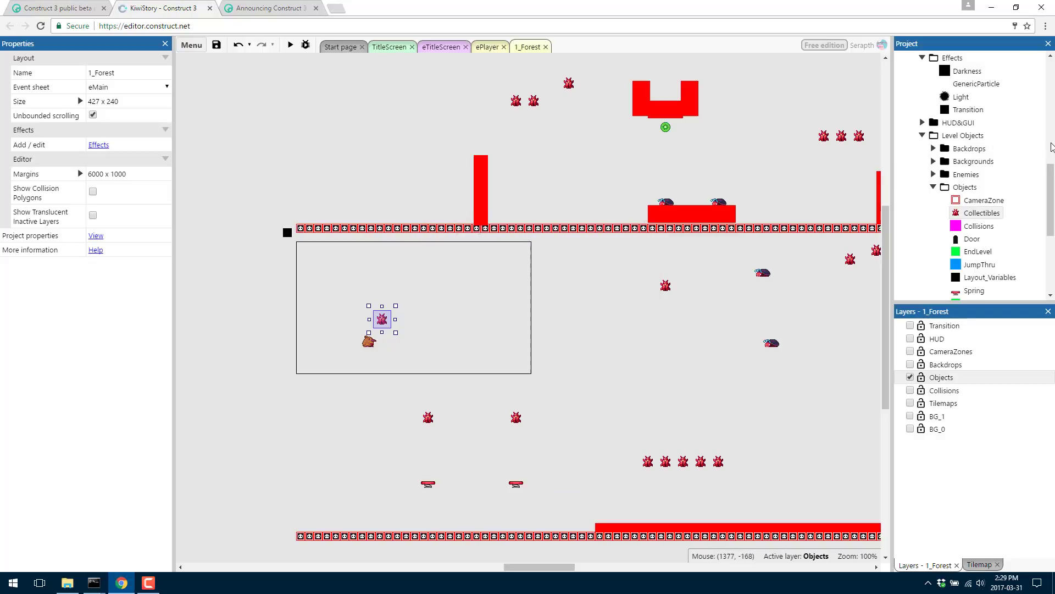
# Close the KiwiStory project and create a new empty project.
pyautogui.scroll(4, 1052, 147)
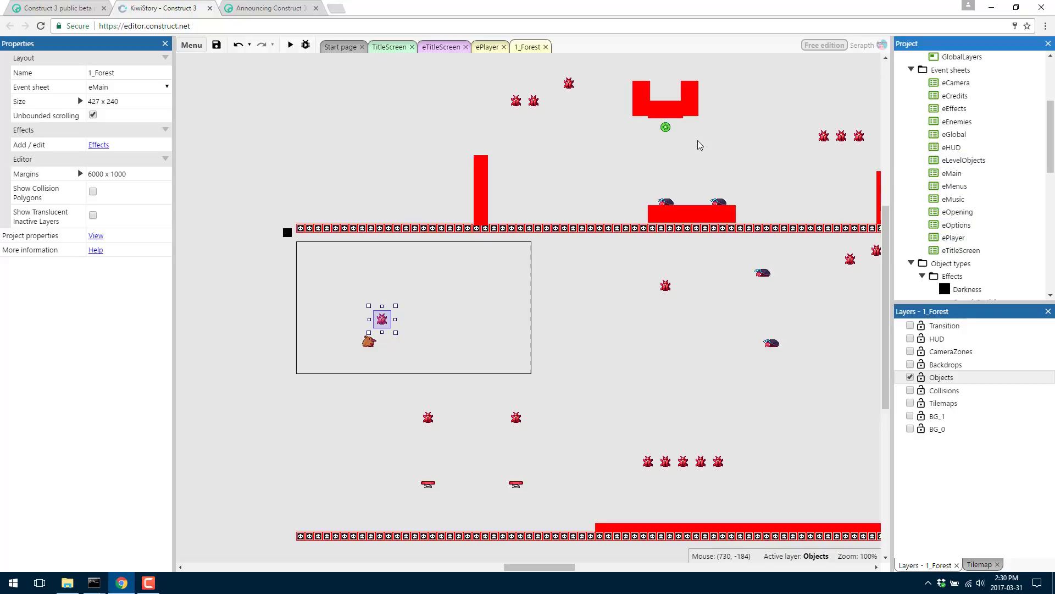
pyautogui.click(201, 46)
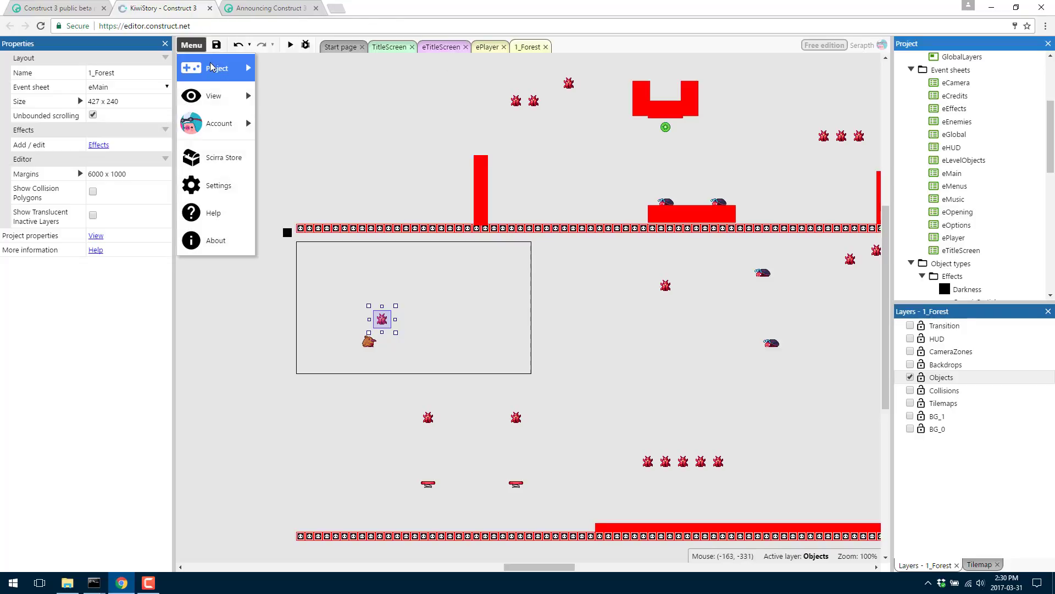
pyautogui.moveTo(214, 68)
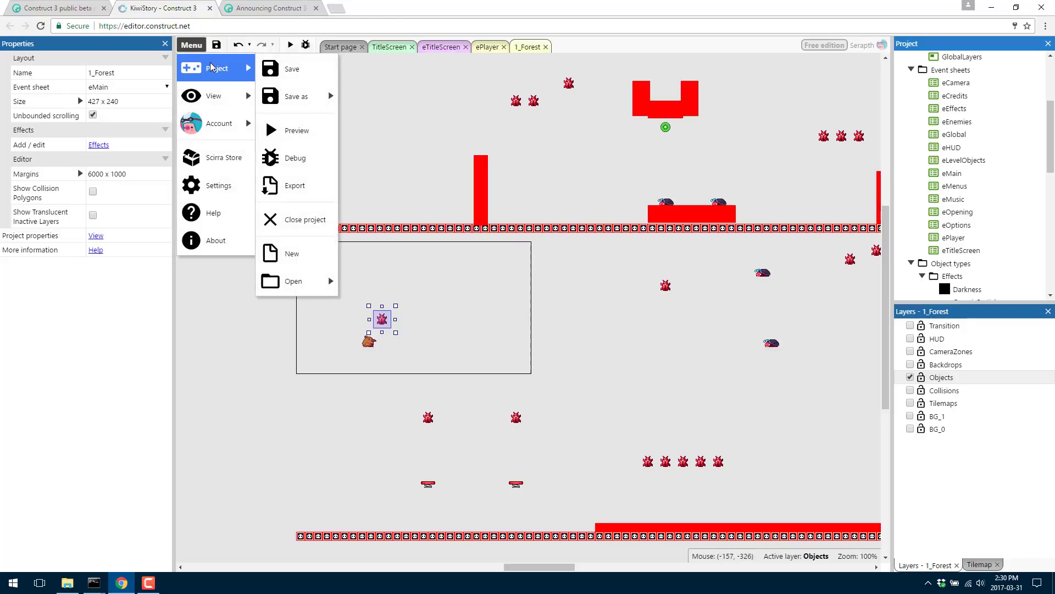
pyautogui.click(302, 220)
pyautogui.click(557, 330)
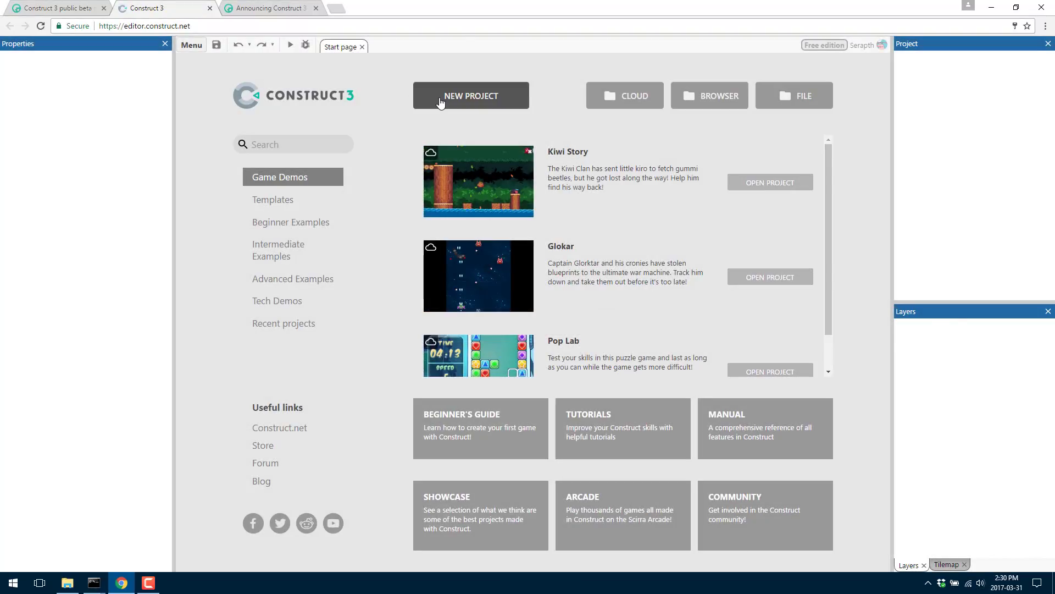
pyautogui.click(471, 95)
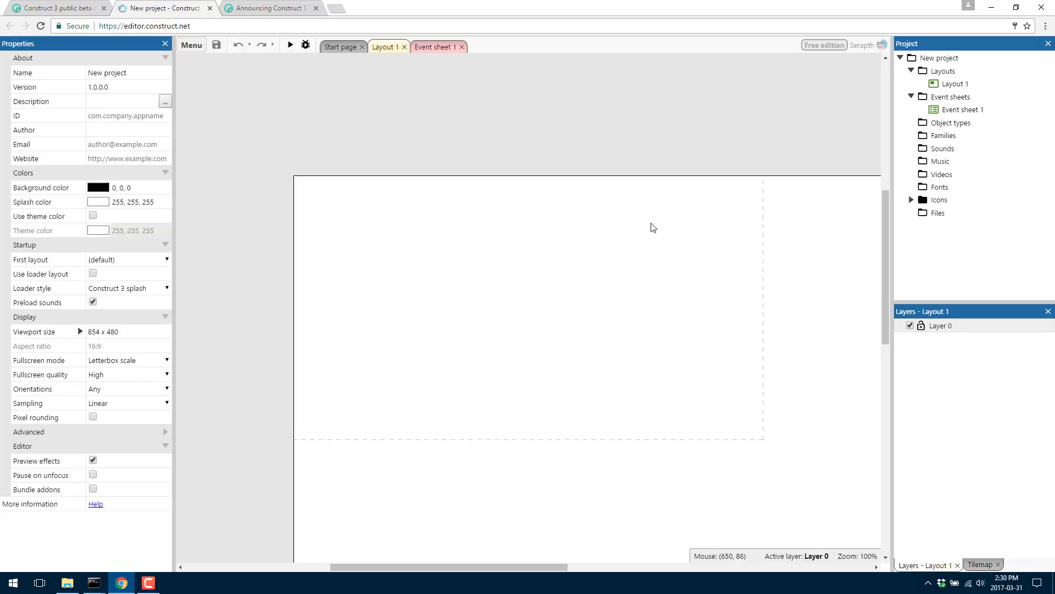
# Set the new project's viewport size to 640 x 480.
pyautogui.click(940, 58)
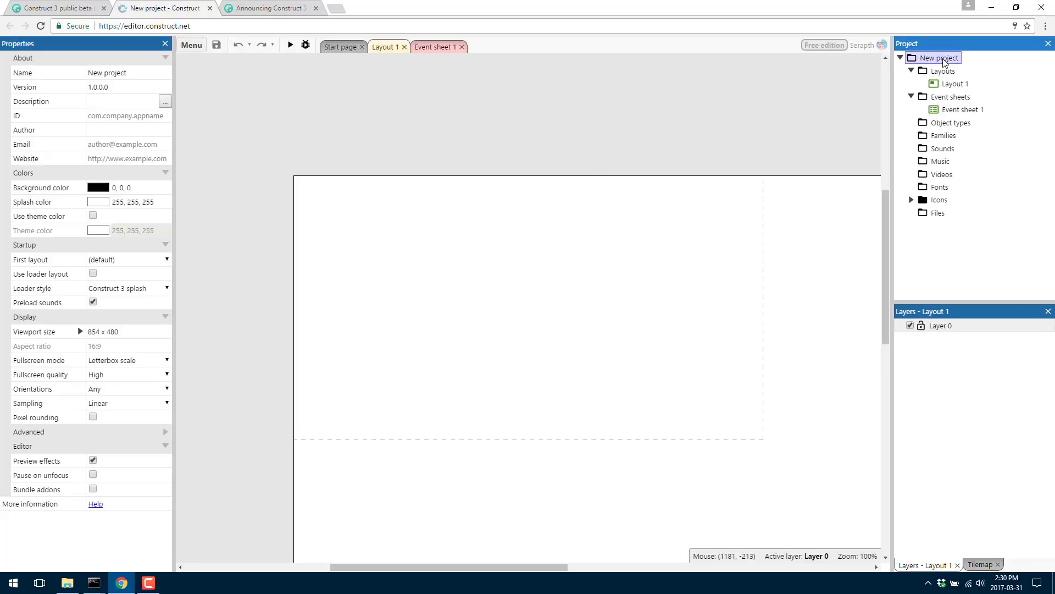
pyautogui.doubleClick(933, 59)
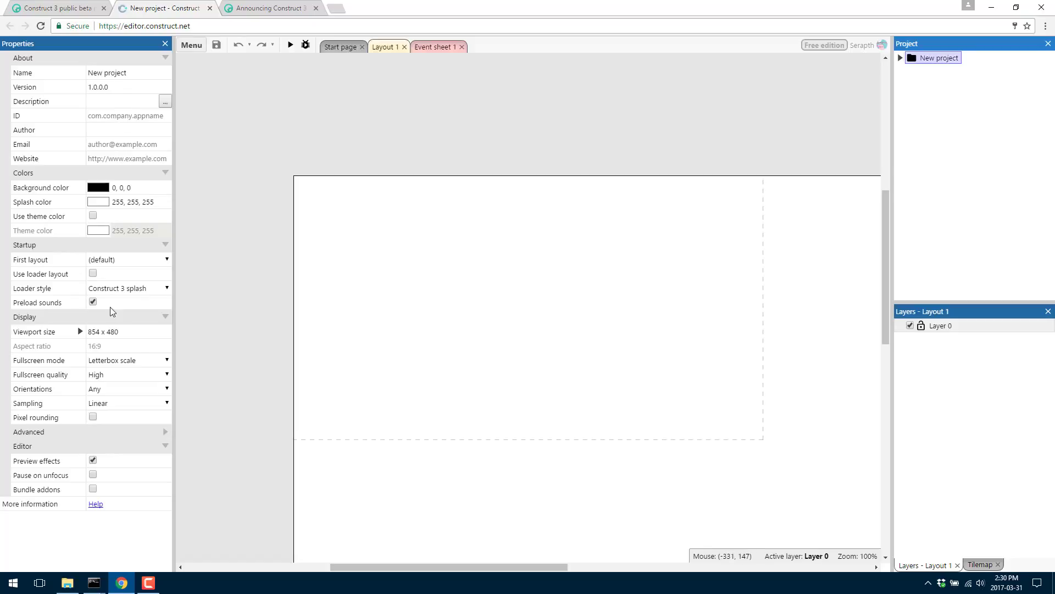
pyautogui.click(129, 329)
pyautogui.write('64')
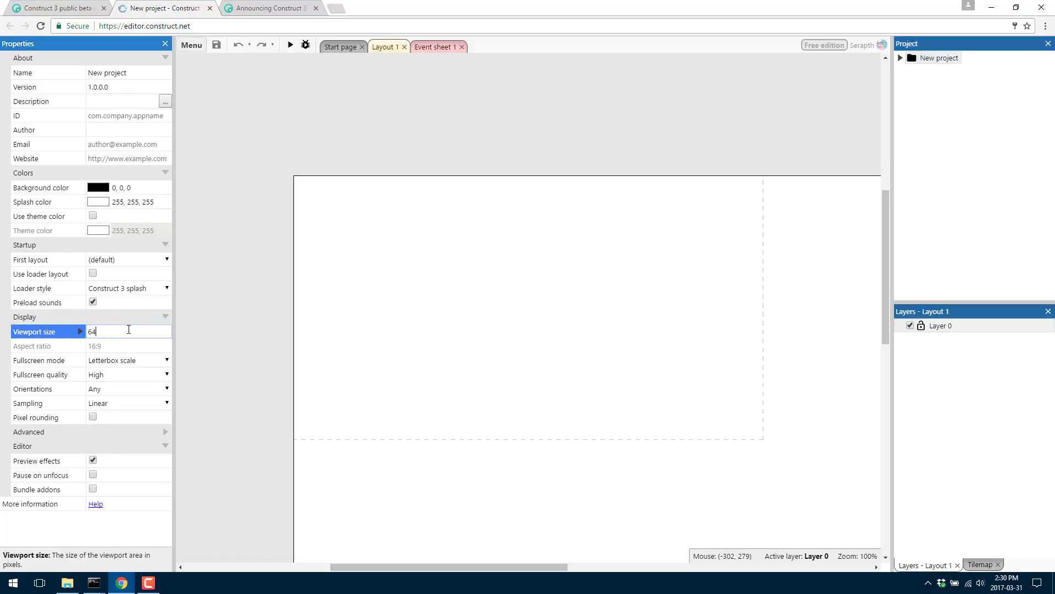
pyautogui.write('0,480')
pyautogui.press('Tab')
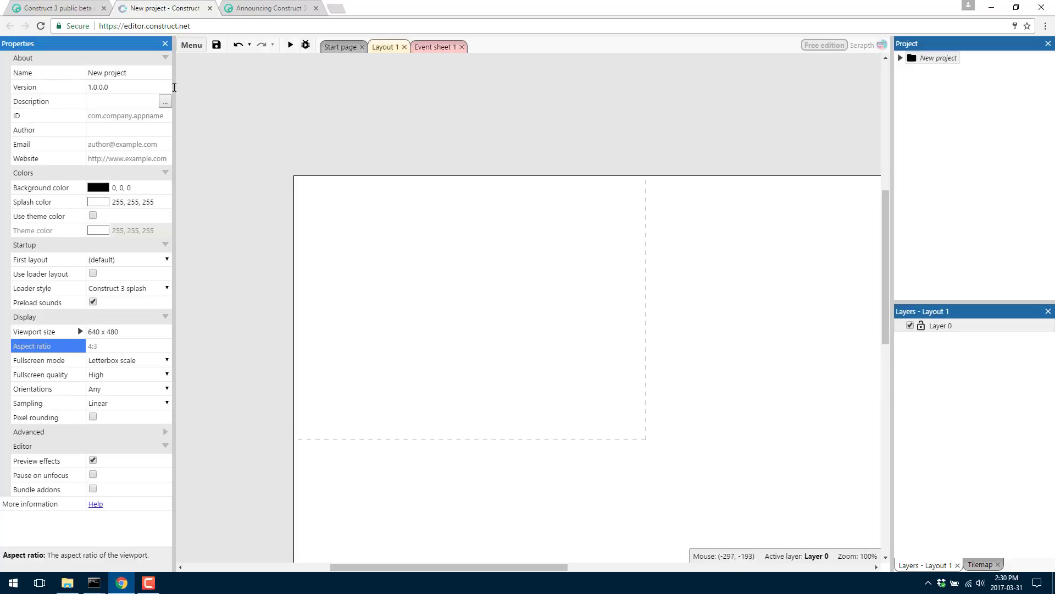
# Rename the project as My Application.
pyautogui.click(135, 81)
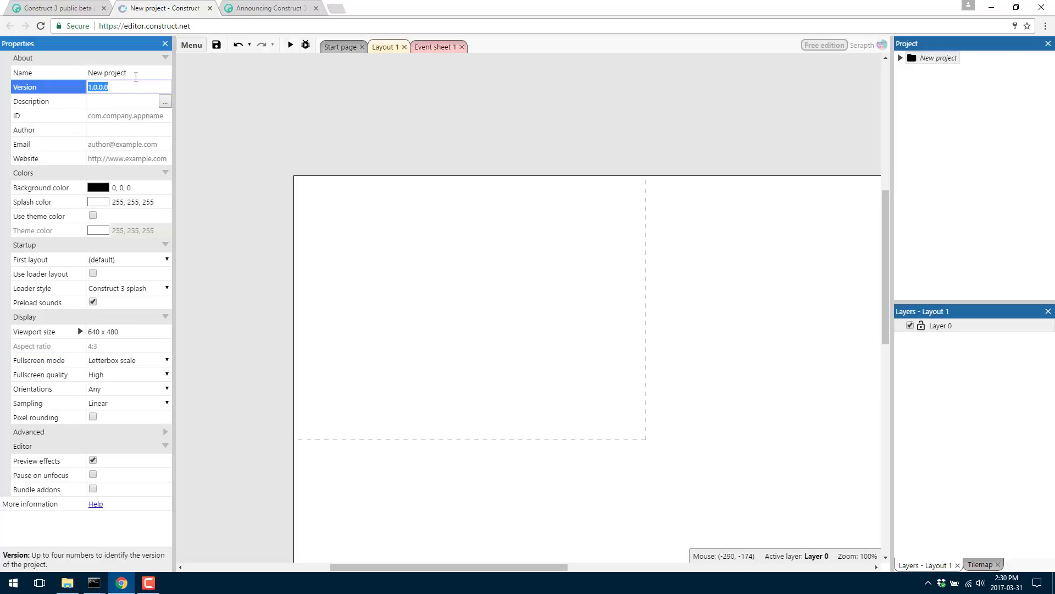
pyautogui.click(136, 74)
pyautogui.write('My')
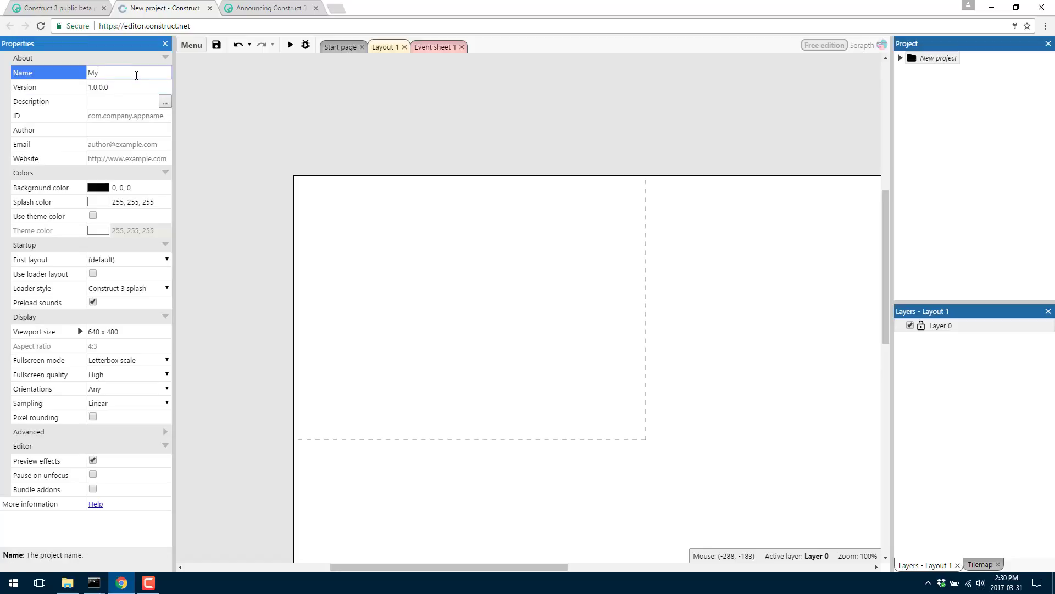
pyautogui.write(' Application')
pyautogui.press('Tab')
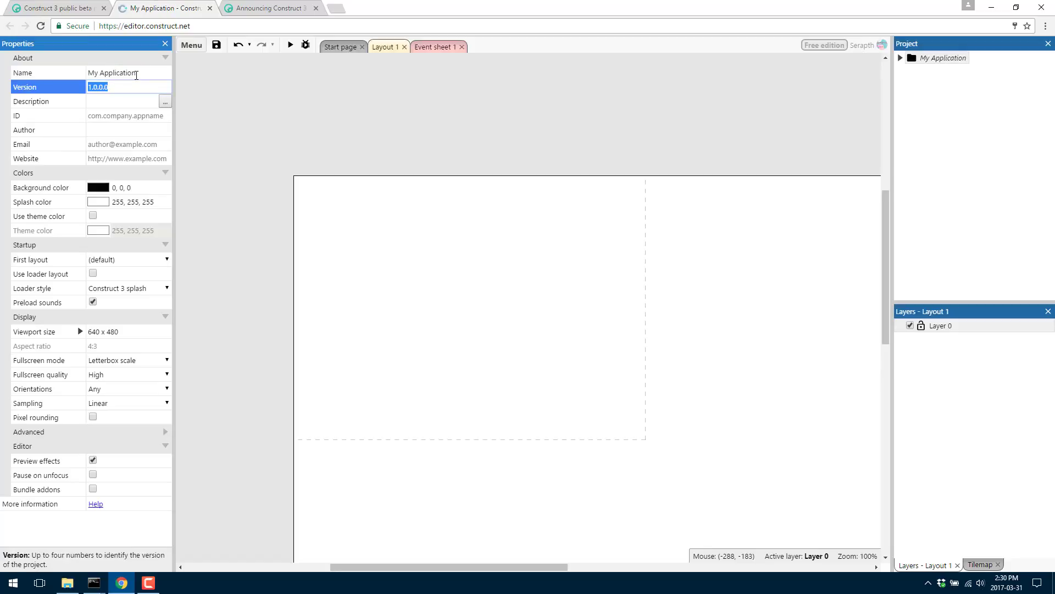
# Set both the size and the editor margins of Layout 1 to 640 x 480.
pyautogui.click(900, 58)
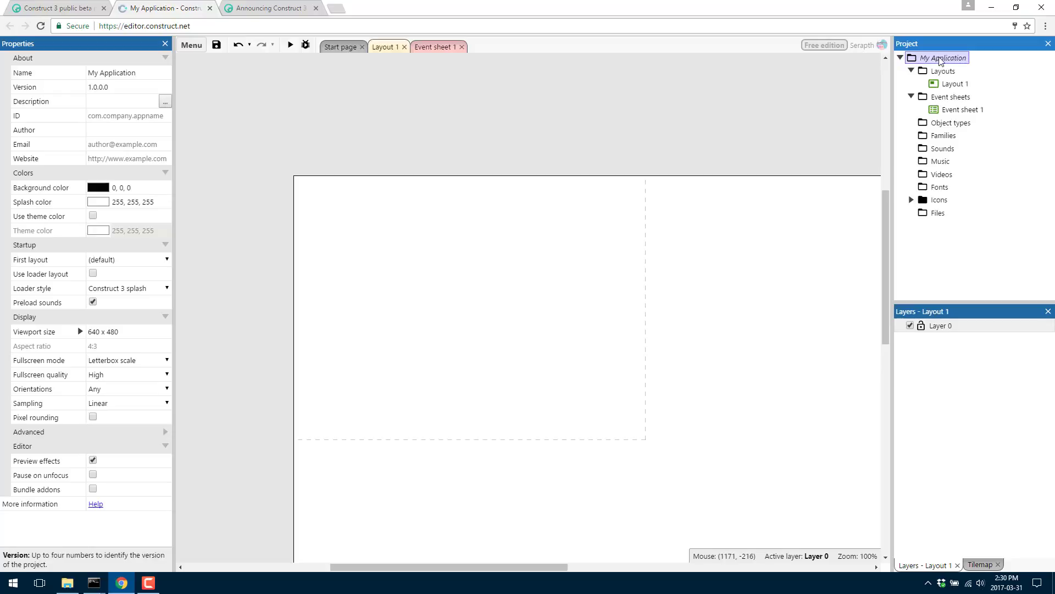
pyautogui.click(951, 87)
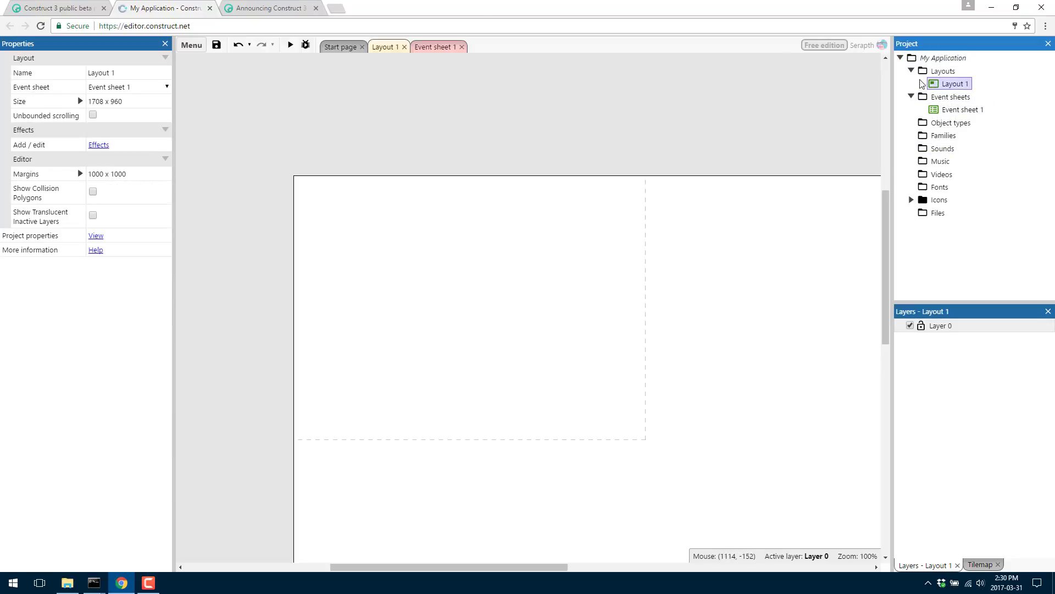
pyautogui.click(146, 99)
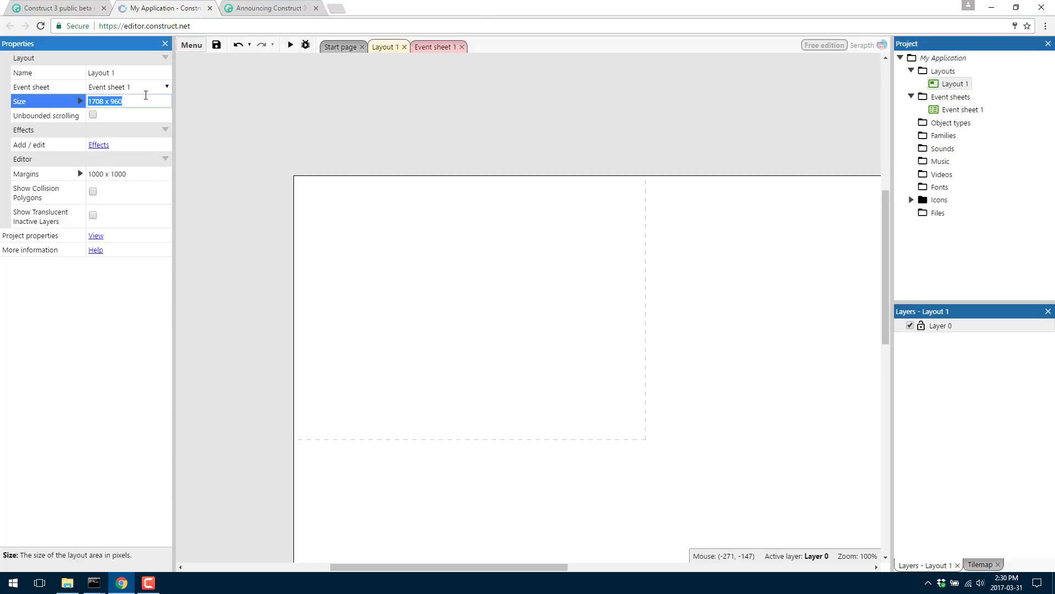
pyautogui.write('640')
pyautogui.click(131, 173)
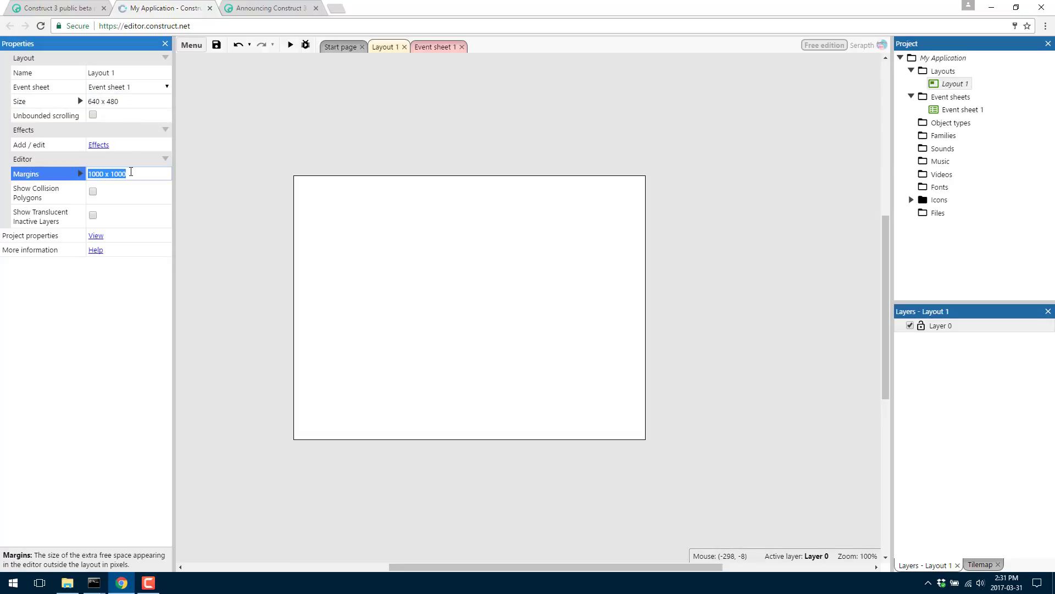
pyautogui.write('640 x 480')
pyautogui.press('Tab')
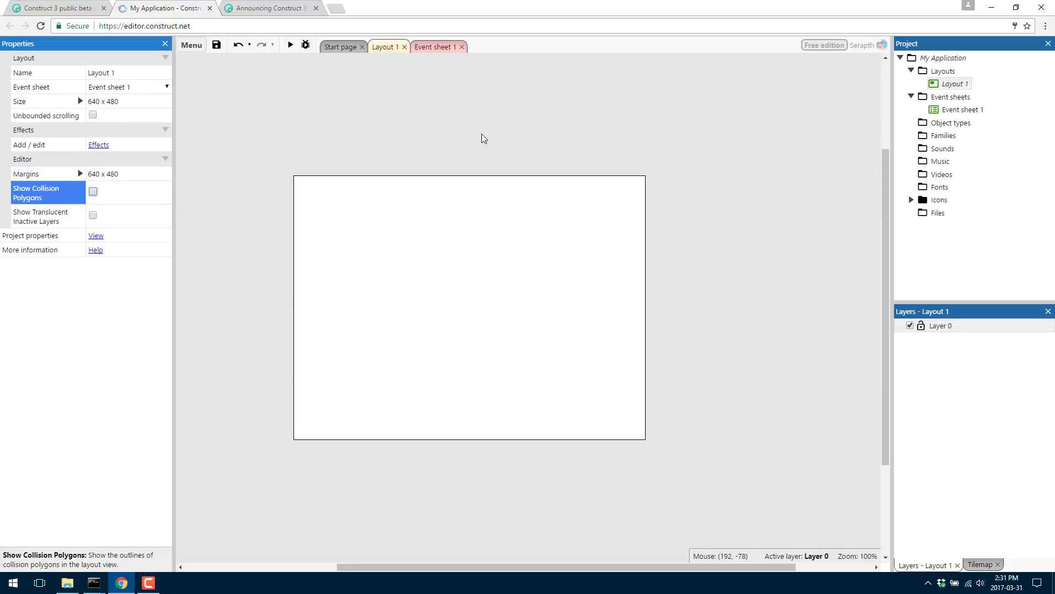
# Rename Layout 1 as Level One.
pyautogui.click(120, 73)
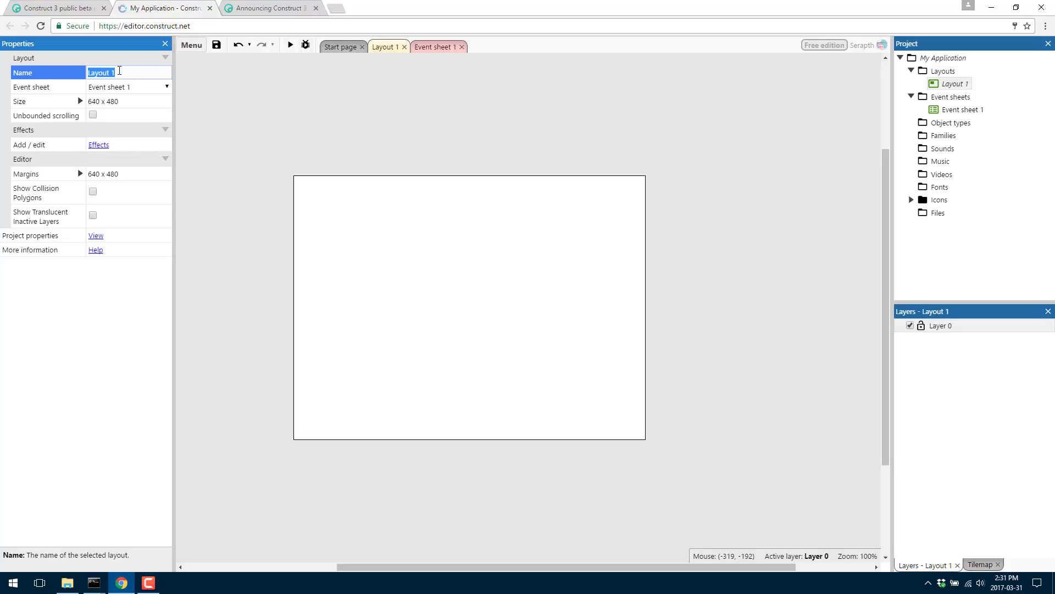
pyautogui.write('Level One')
pyautogui.press('Tab')
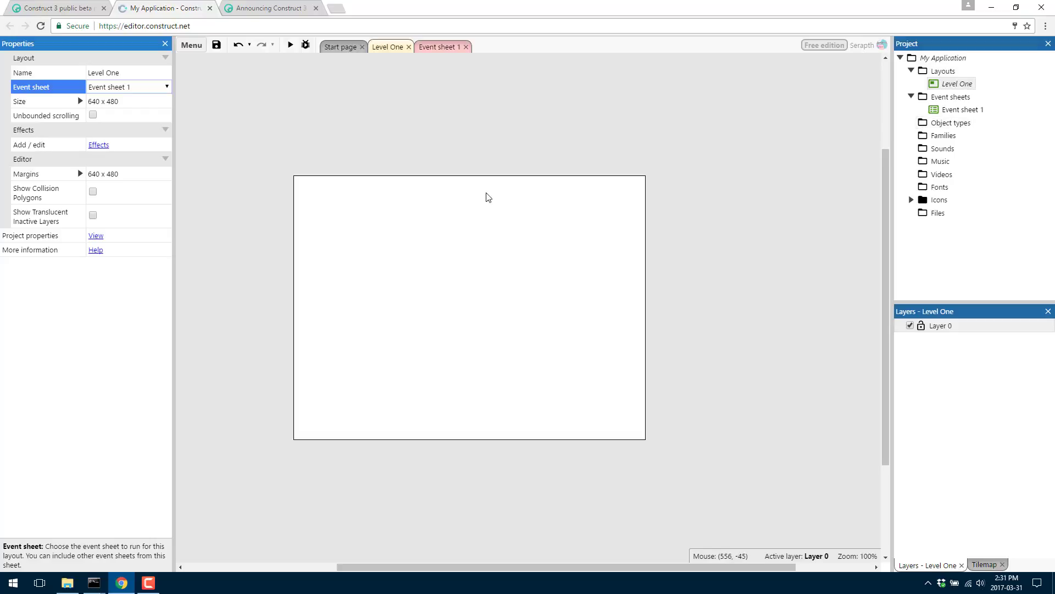
# Create a Tilemap object type and place an instance in the Level One layout, keeping its default source image.
pyautogui.rightClick(953, 123)
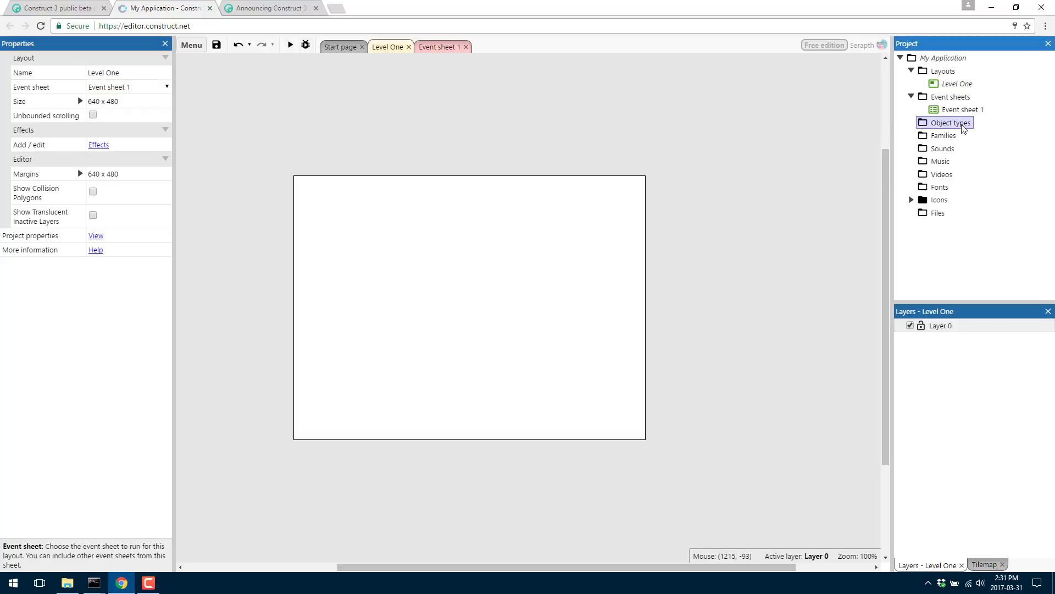
pyautogui.click(933, 136)
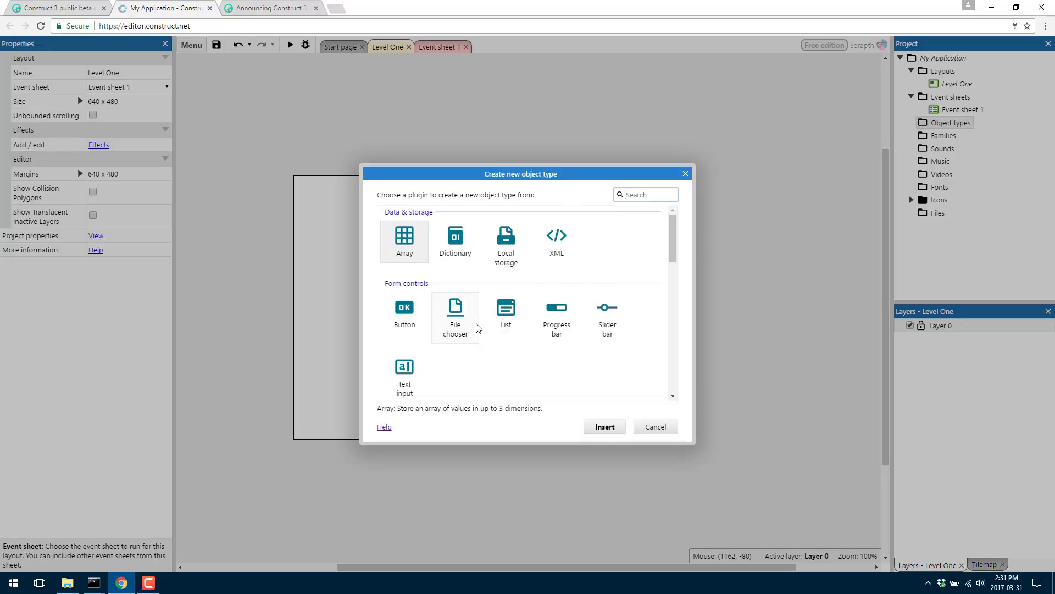
pyautogui.scroll(-3, 481, 329)
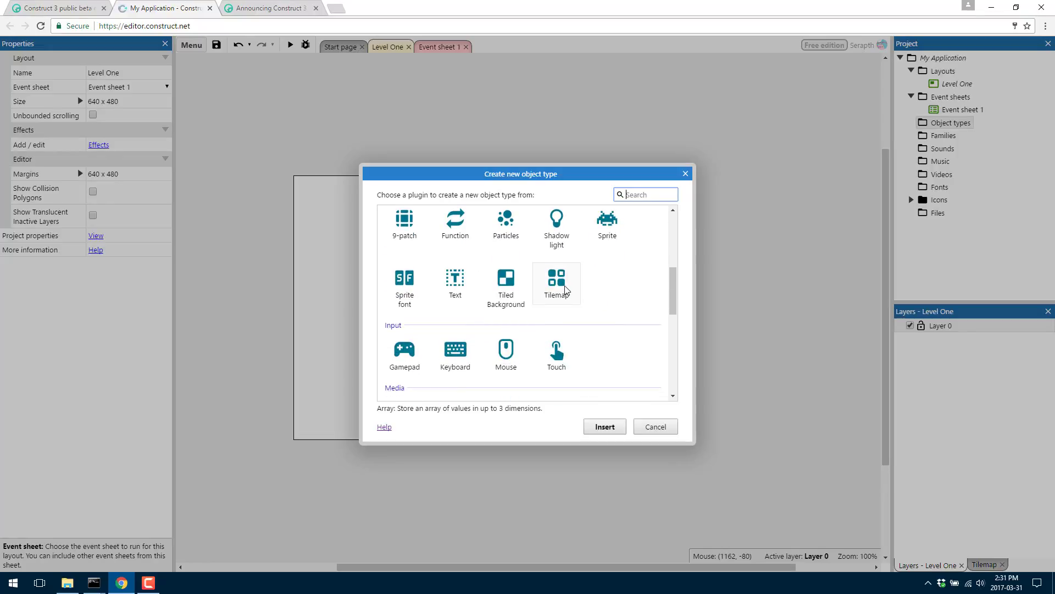
pyautogui.doubleClick(566, 289)
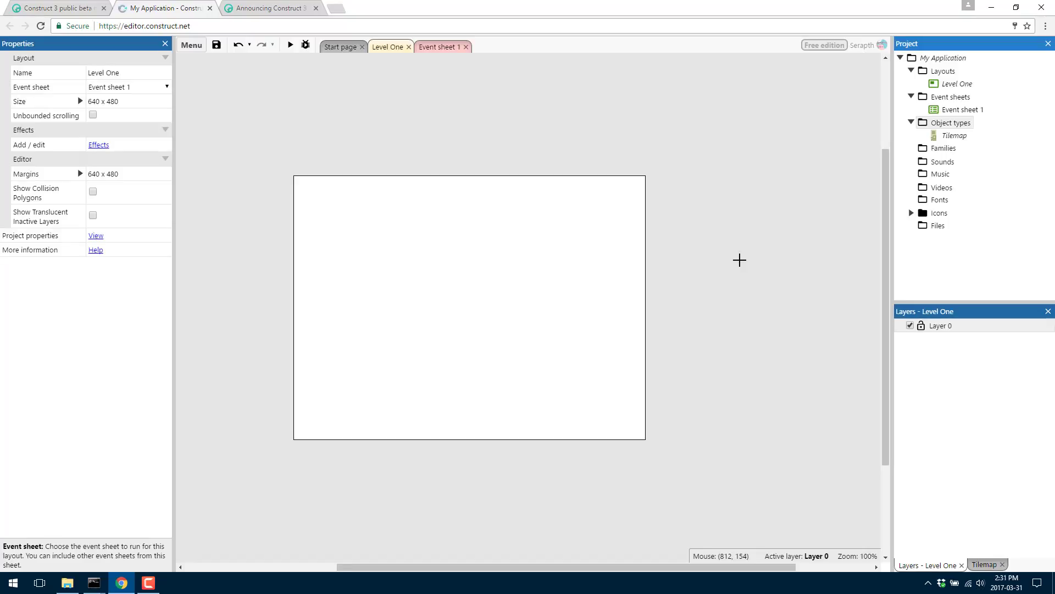
pyautogui.hscroll(2, 740, 260)
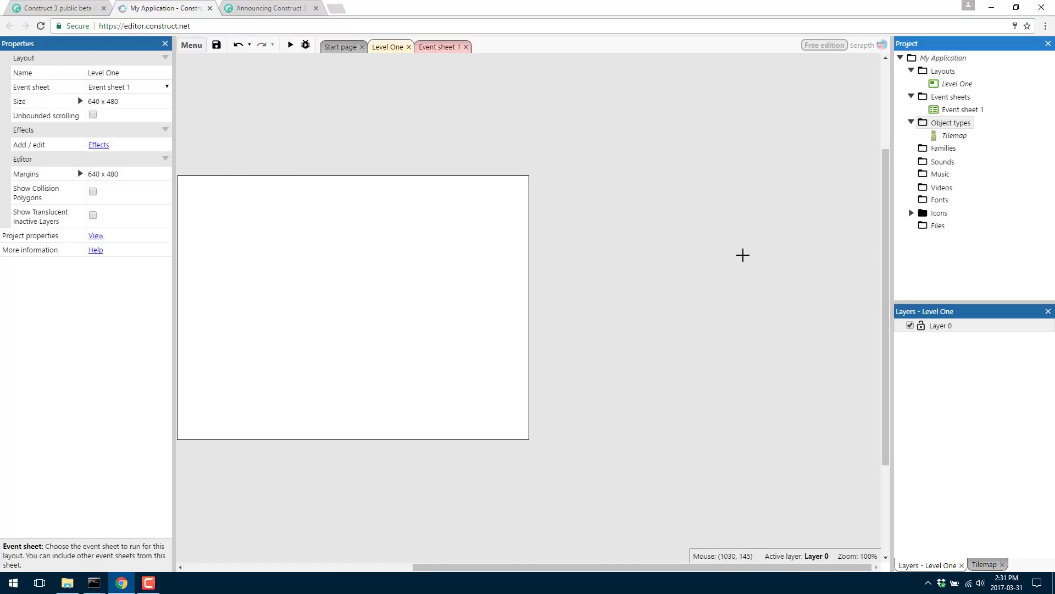
pyautogui.click(742, 254)
pyautogui.click(1022, 47)
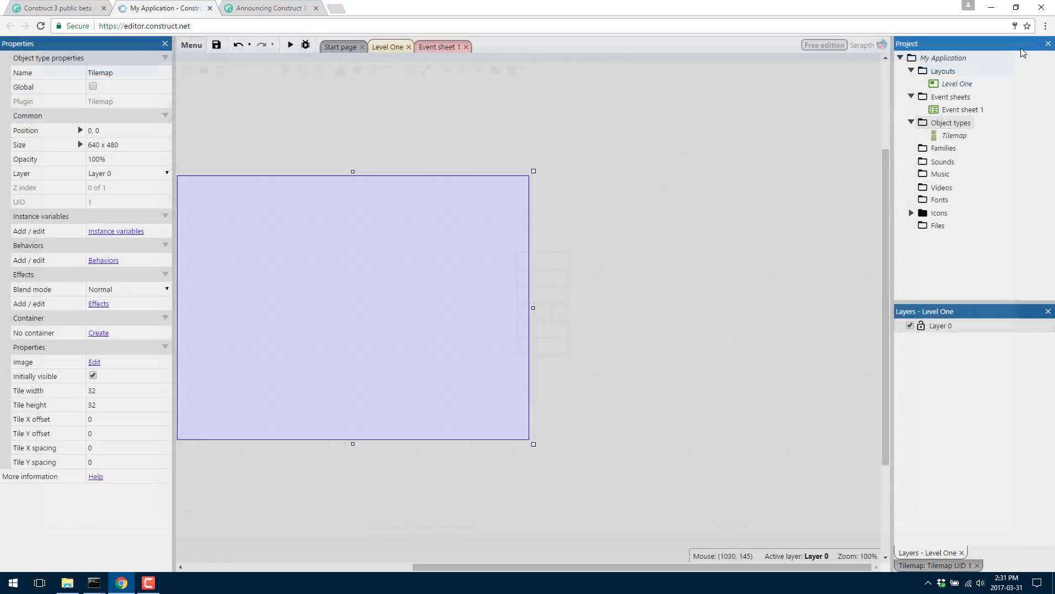
# Replace the Tilemap's source image with Sci-Fi-Tiles_A2.png from the Sci-Fi Tiles Pack folder and close the image editor.
pyautogui.moveTo(589, 567); pyautogui.dragTo(439, 570)
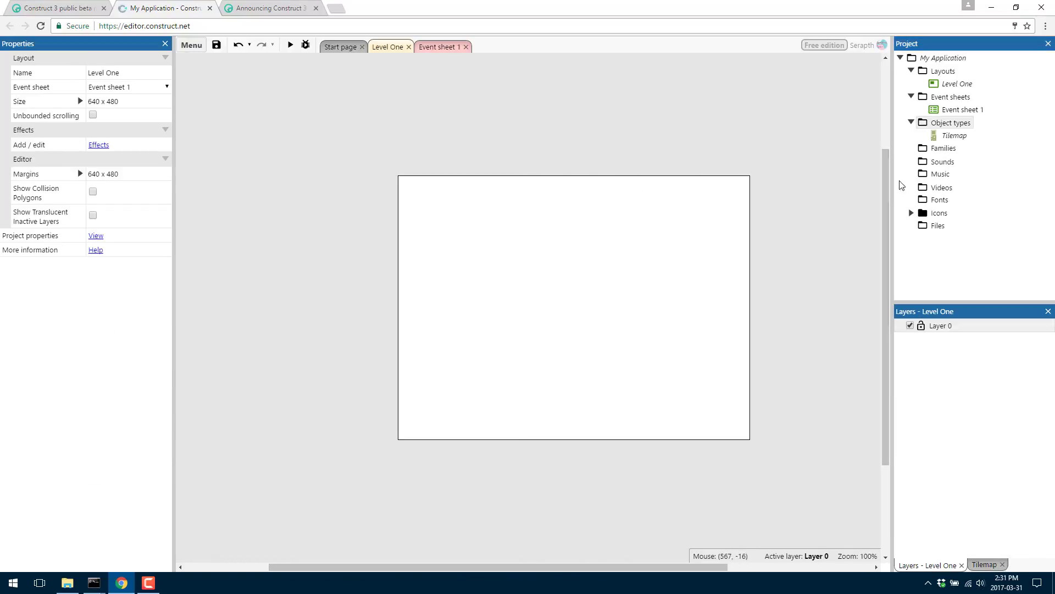
pyautogui.click(937, 138)
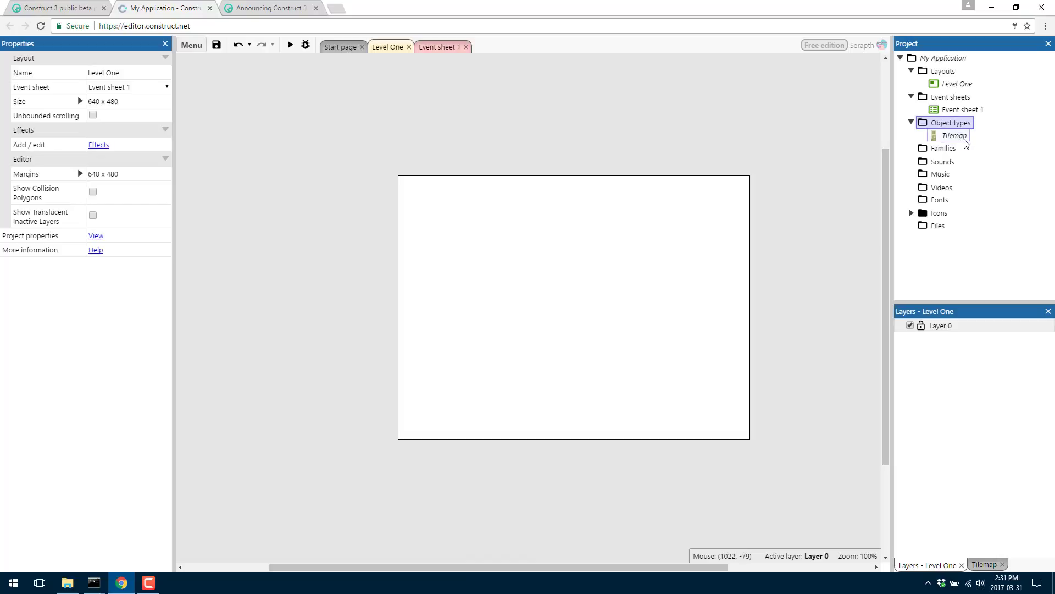
pyautogui.doubleClick(959, 136)
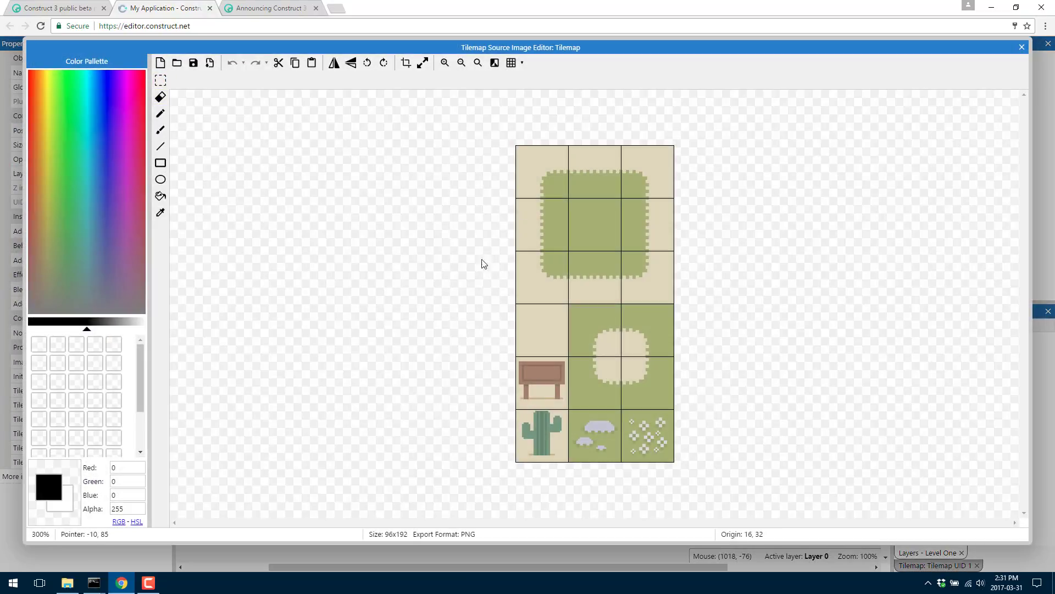
pyautogui.click(177, 63)
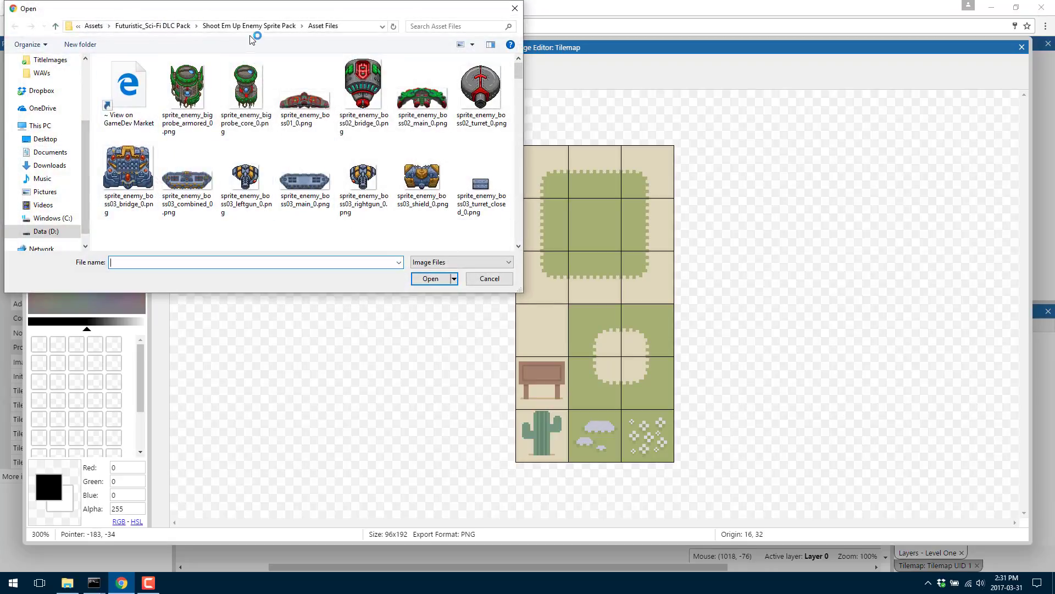
pyautogui.click(230, 26)
pyautogui.click(188, 25)
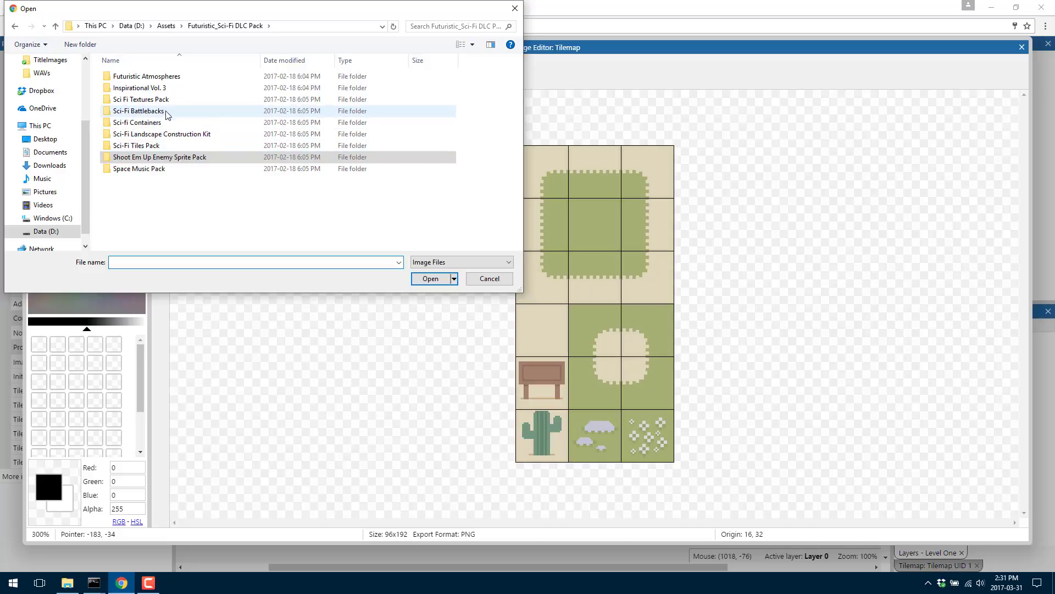
pyautogui.doubleClick(160, 145)
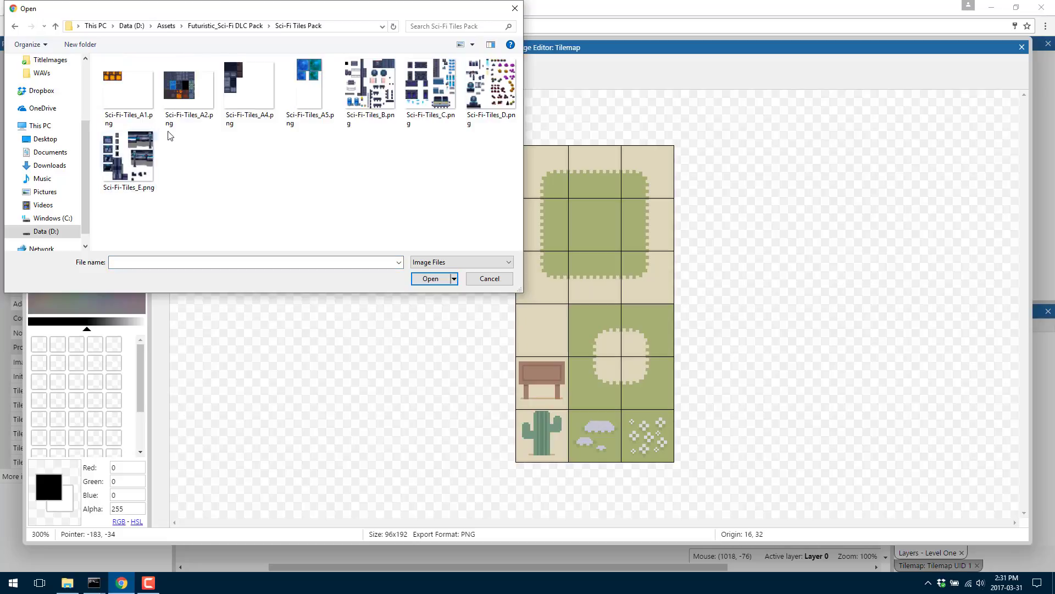
pyautogui.doubleClick(177, 94)
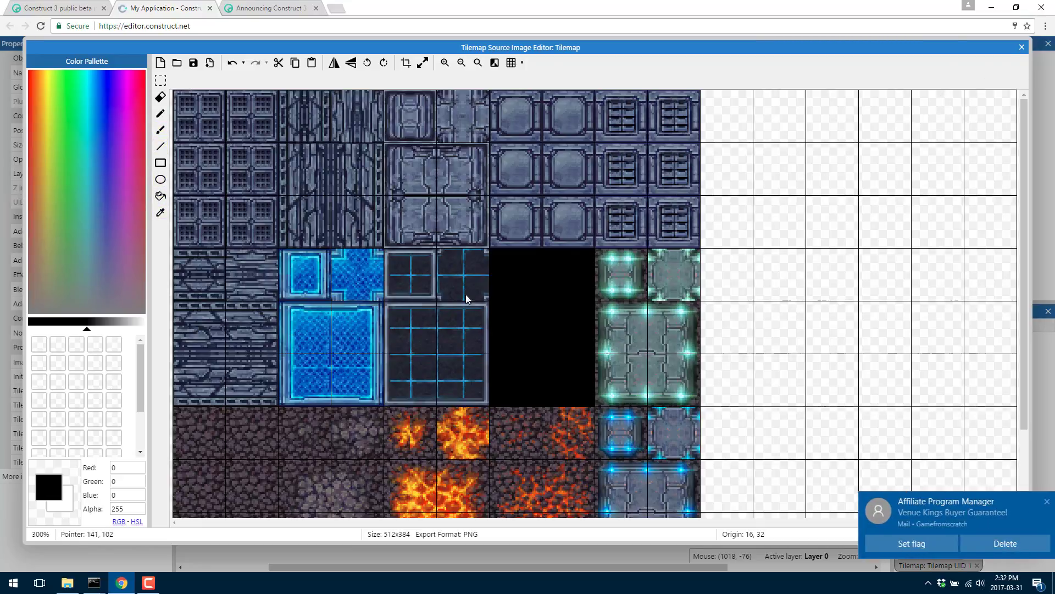
pyautogui.click(1045, 501)
pyautogui.click(1022, 47)
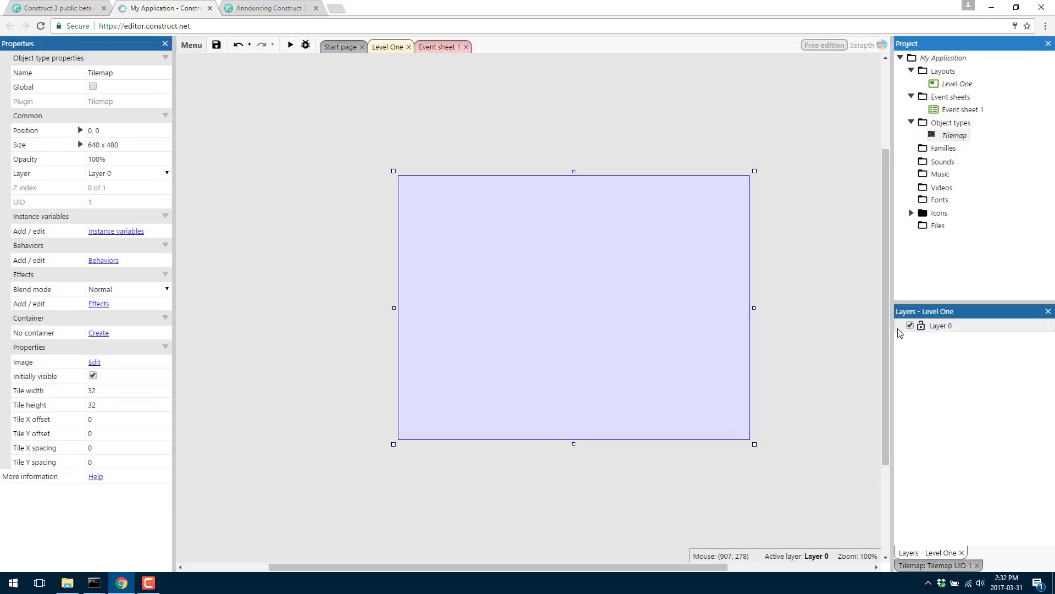
# Show the Tilemap's tile palette and widen its pane to reveal more tile columns.
pyautogui.click(951, 565)
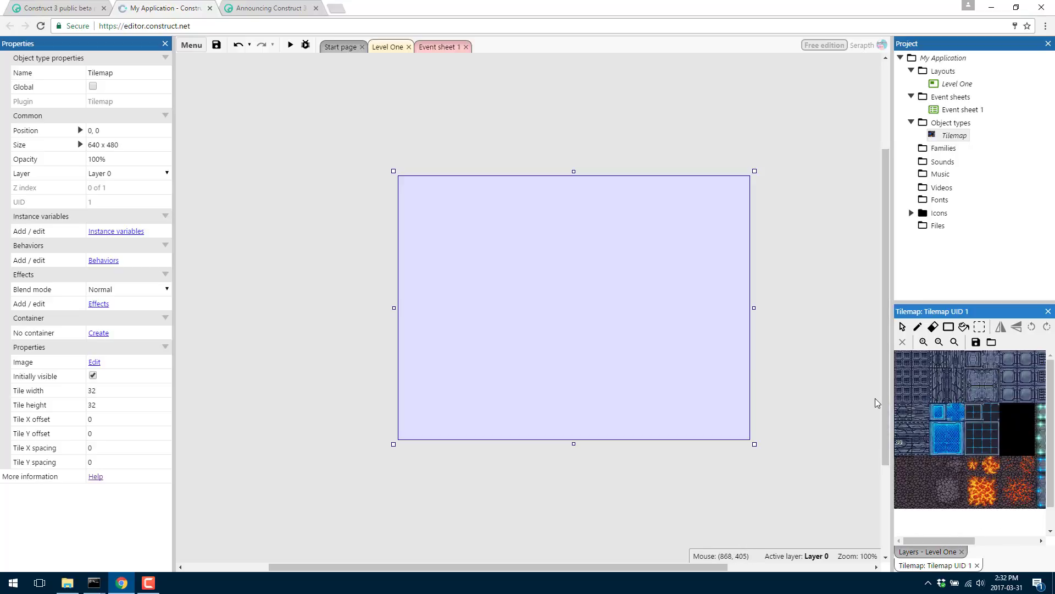
pyautogui.moveTo(890, 404); pyautogui.dragTo(863, 404)
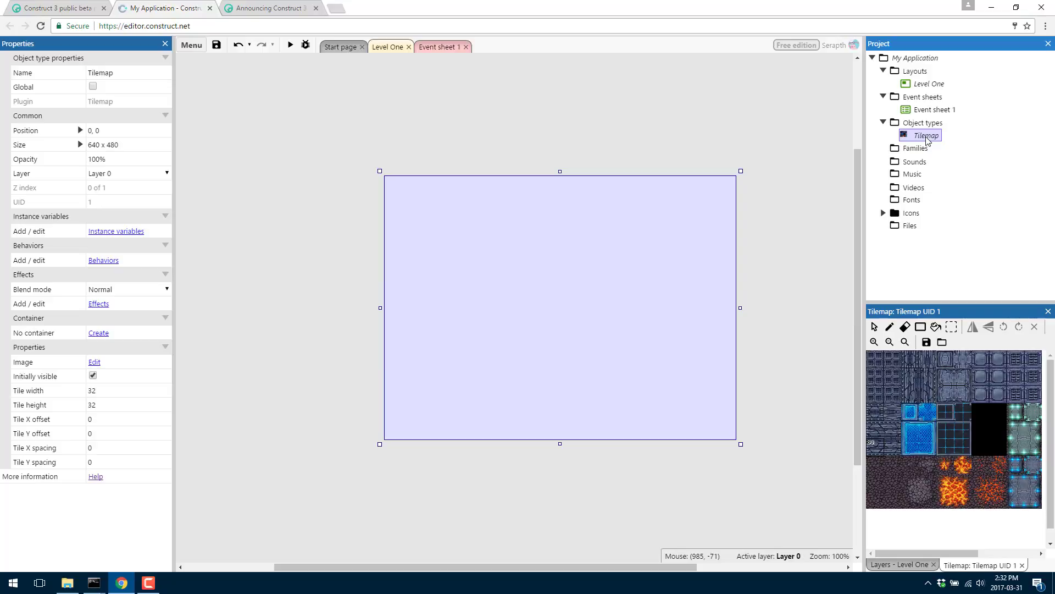
# Place a second 640 x 480 Tilemap instance over the Level One layout at position 1, 0.
pyautogui.click(851, 160)
pyautogui.moveTo(927, 135); pyautogui.dragTo(465, 237)
pyautogui.moveTo(567, 314); pyautogui.dragTo(485, 249)
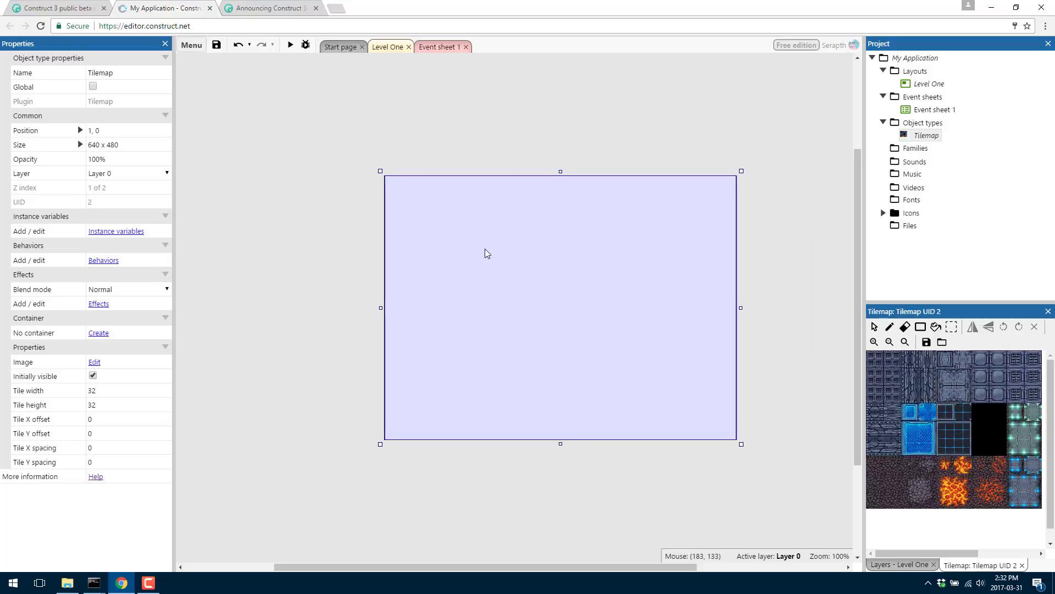
# Fill the whole second Tilemap instance with the dark rock floor tile from the tileset's bottom row.
pyautogui.click(936, 326)
pyautogui.click(893, 500)
pyautogui.click(529, 306)
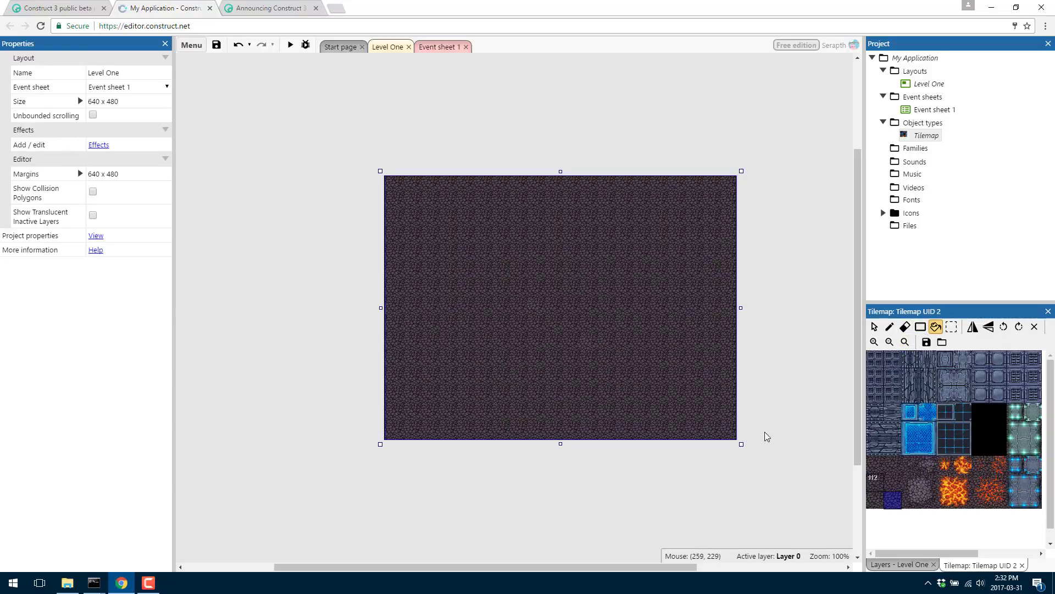
# Paint a one-tile-thick wall around the tilemap's entire edge using the grey panel tile in the tileset's upper-left corner.
pyautogui.click(875, 360)
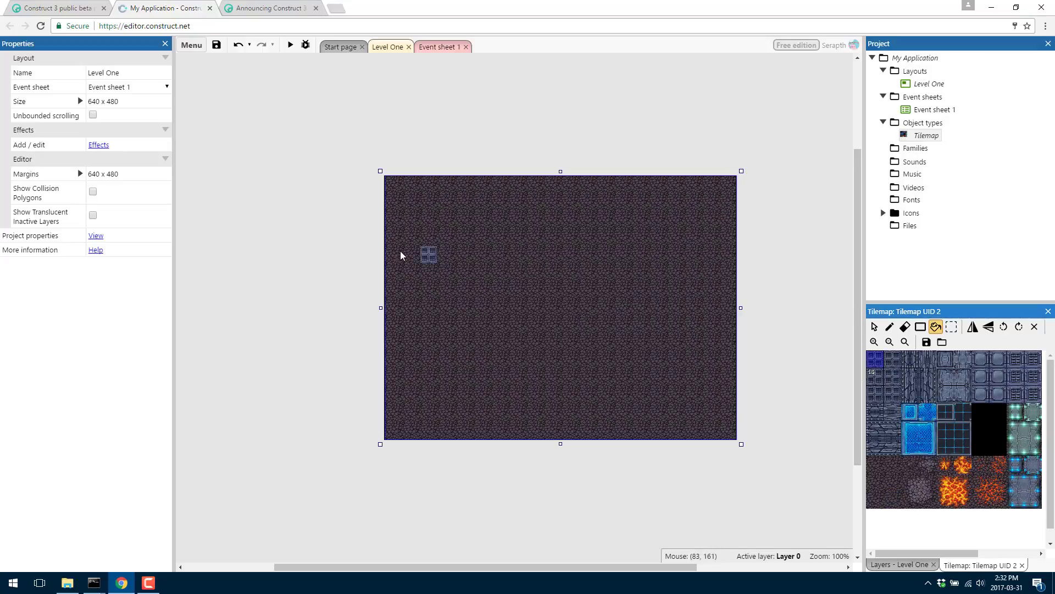
pyautogui.click(890, 327)
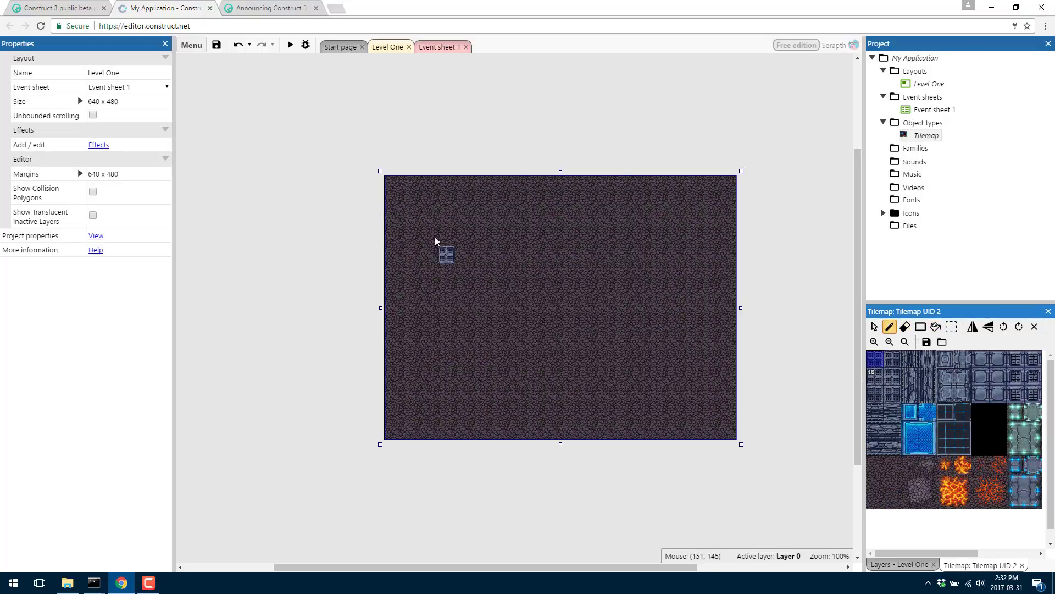
pyautogui.moveTo(394, 187)
pyautogui.mouseDown()
pyautogui.moveTo(393, 443)
pyautogui.moveTo(729, 432)
pyautogui.moveTo(729, 189)
pyautogui.moveTo(552, 182)
pyautogui.moveTo(415, 198)
pyautogui.mouseUp()
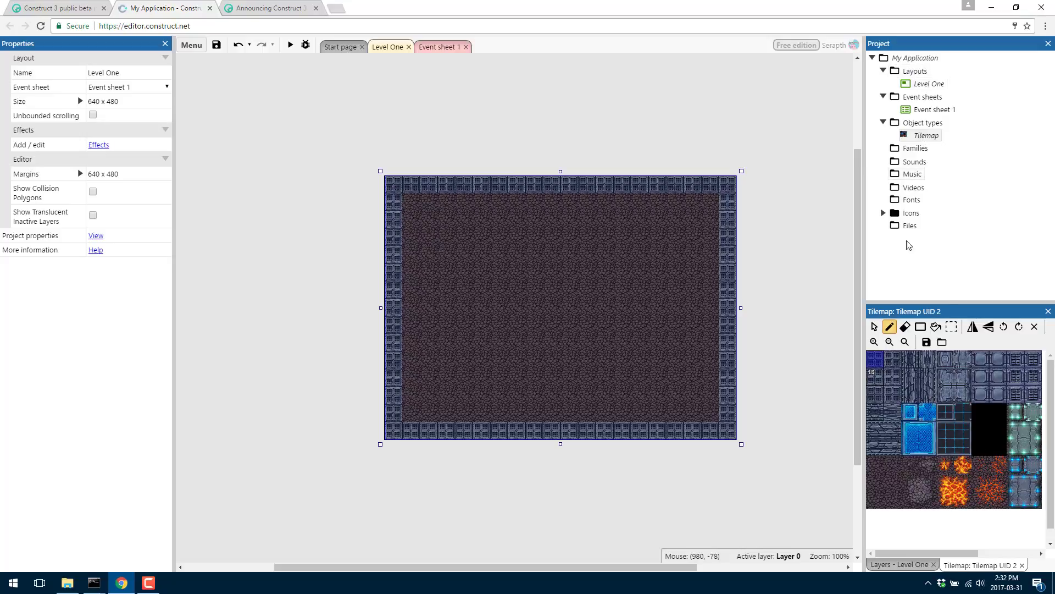
pyautogui.click(900, 564)
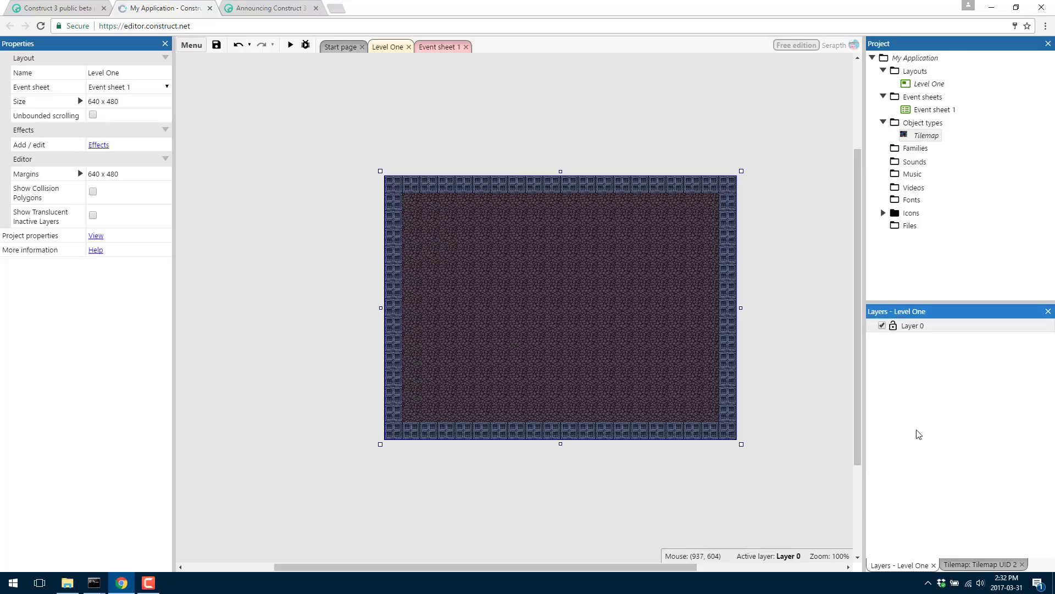
pyautogui.rightClick(902, 364)
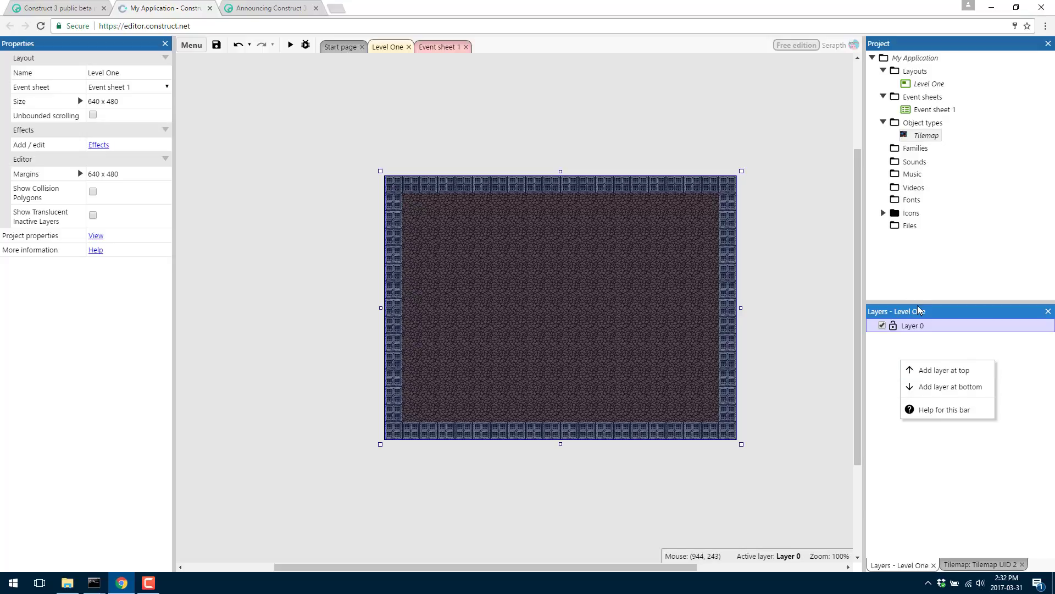
pyautogui.rightClick(928, 123)
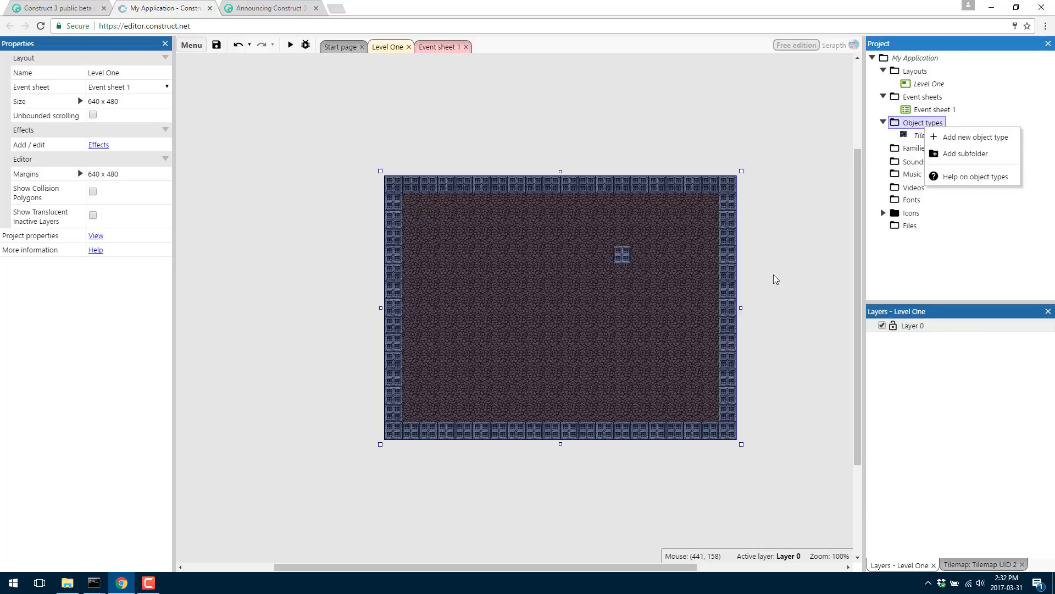
pyautogui.click(917, 137)
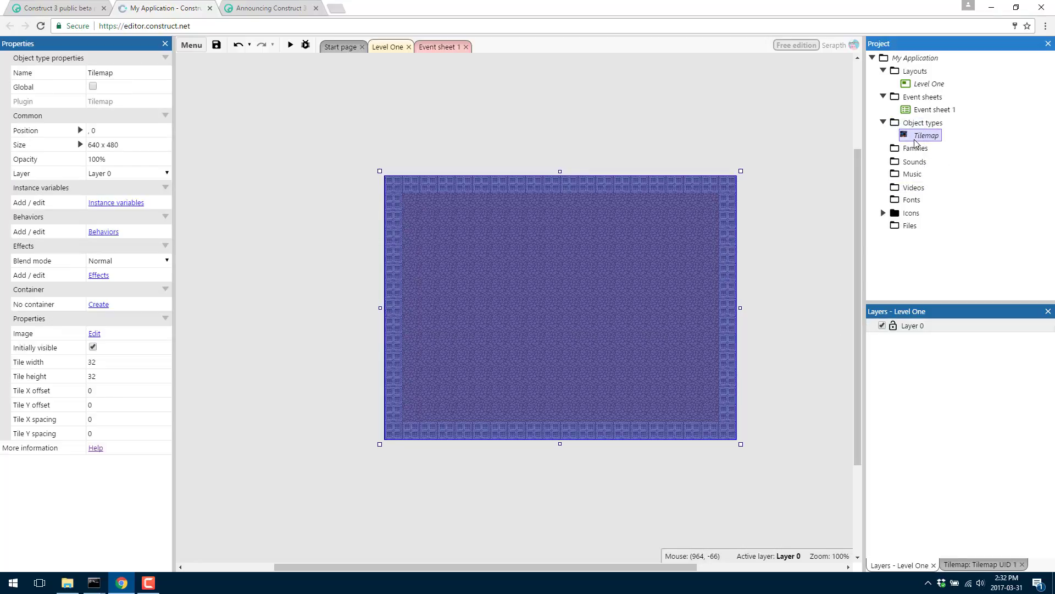
pyautogui.click(630, 247)
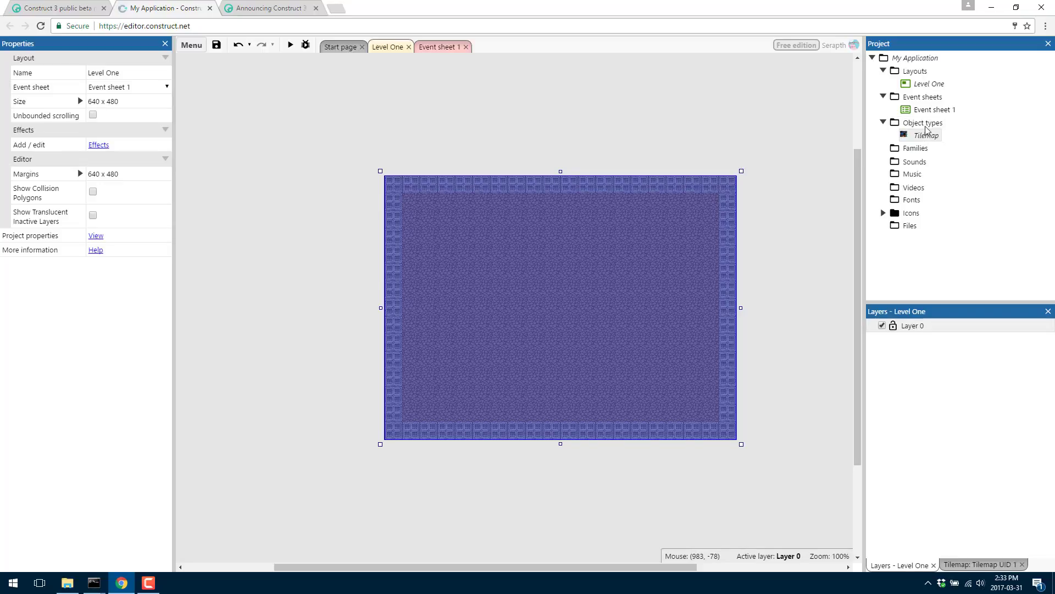
pyautogui.click(929, 83)
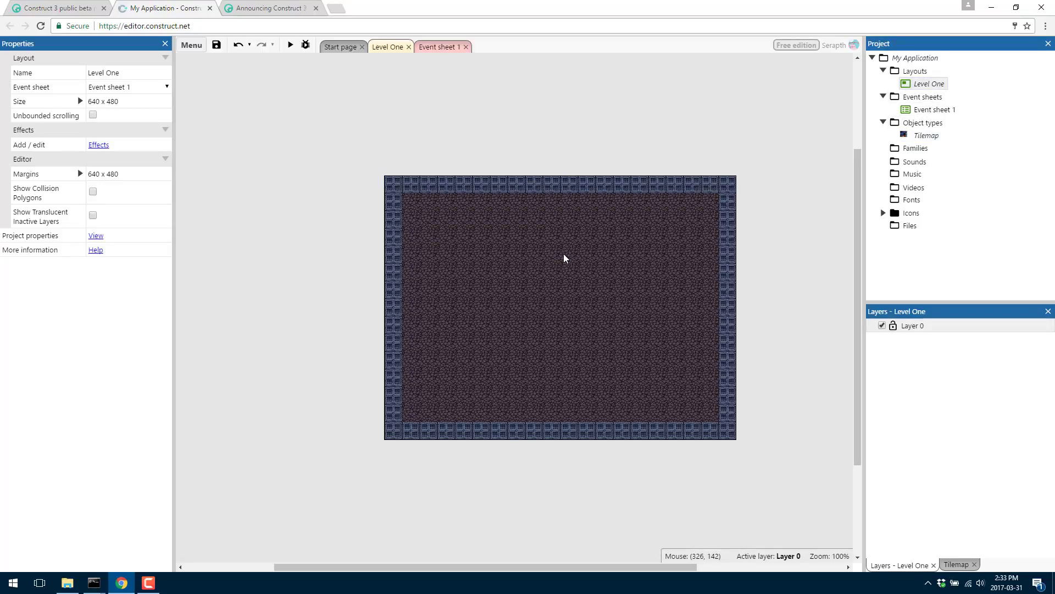
# Stamp six 2 x 2 lava patches across the rock floor of the second Tilemap instance with the pencil tool.
pyautogui.click(565, 259)
pyautogui.click(976, 563)
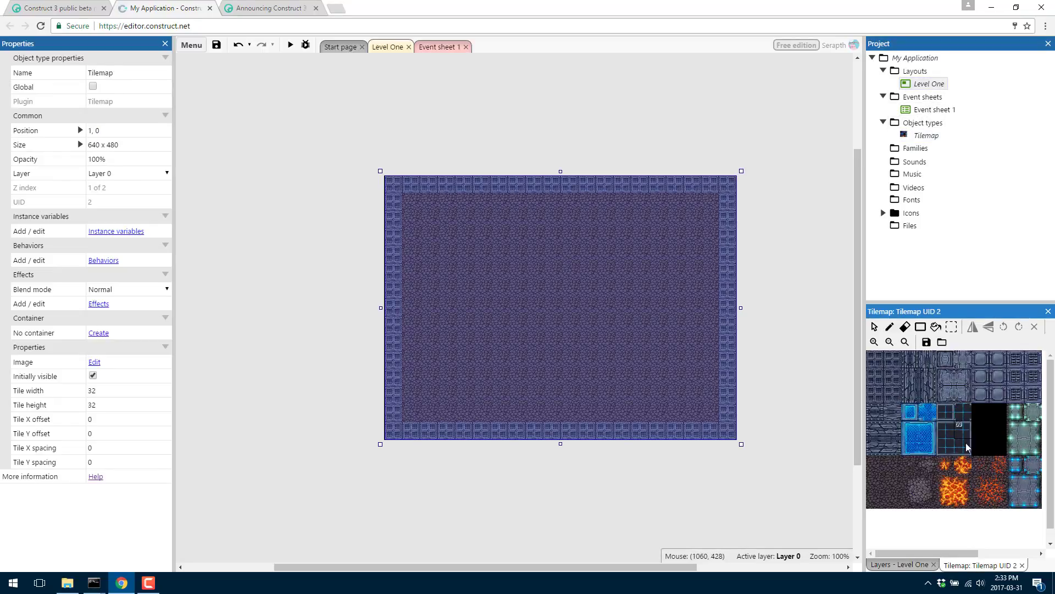
pyautogui.moveTo(962, 486); pyautogui.dragTo(964, 499)
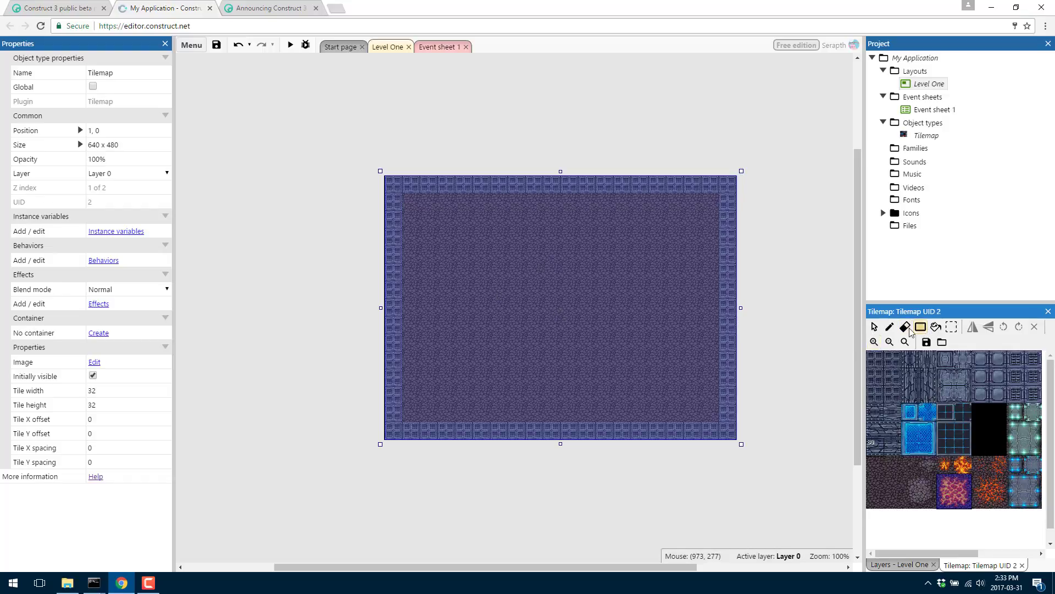
pyautogui.click(889, 327)
pyautogui.click(569, 329)
pyautogui.click(535, 309)
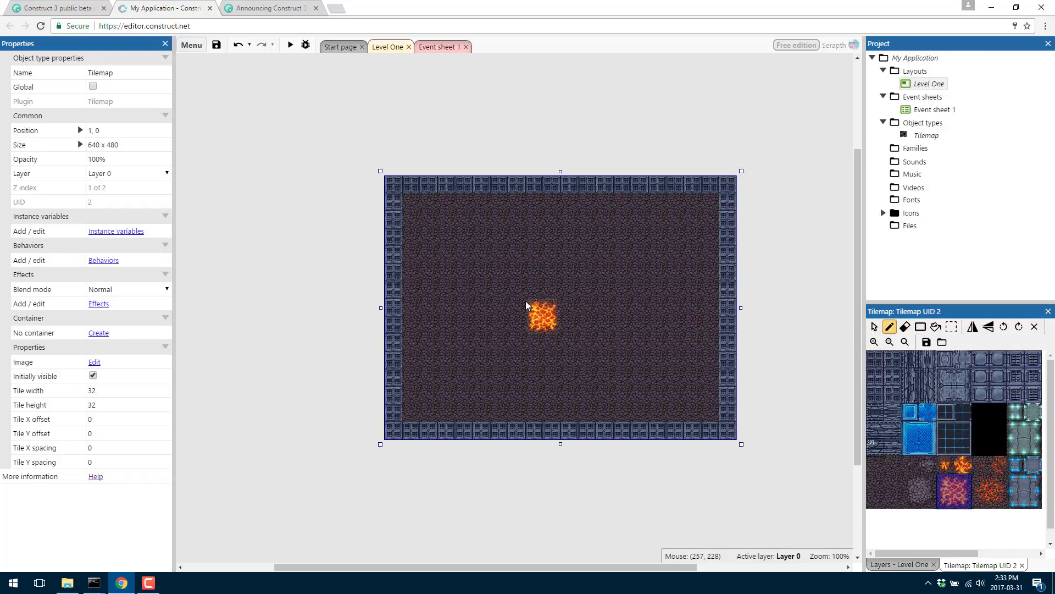
pyautogui.click(447, 222)
pyautogui.click(684, 237)
pyautogui.click(586, 223)
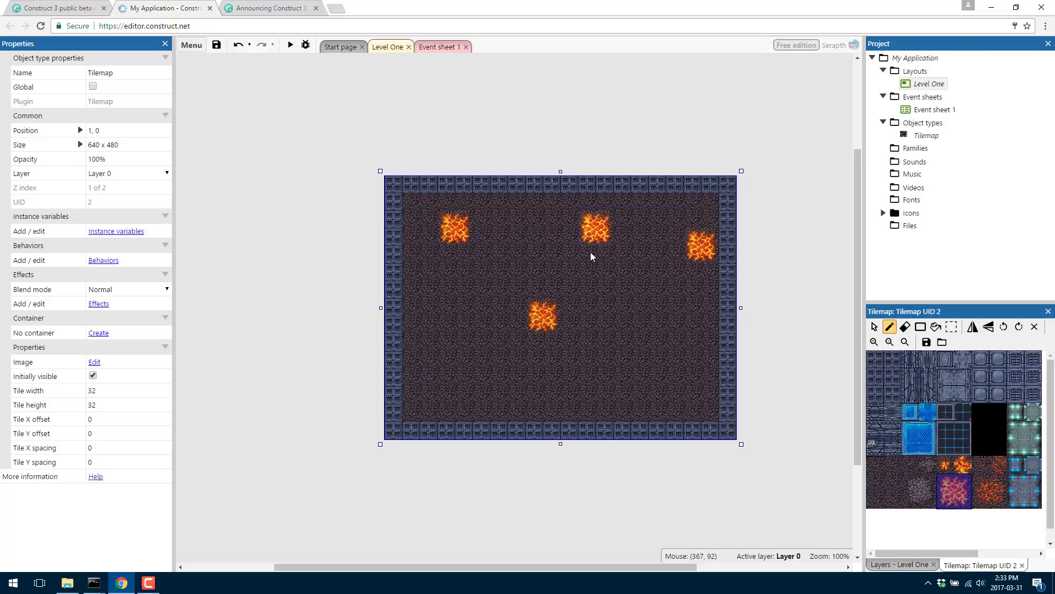
pyautogui.click(654, 367)
pyautogui.click(447, 398)
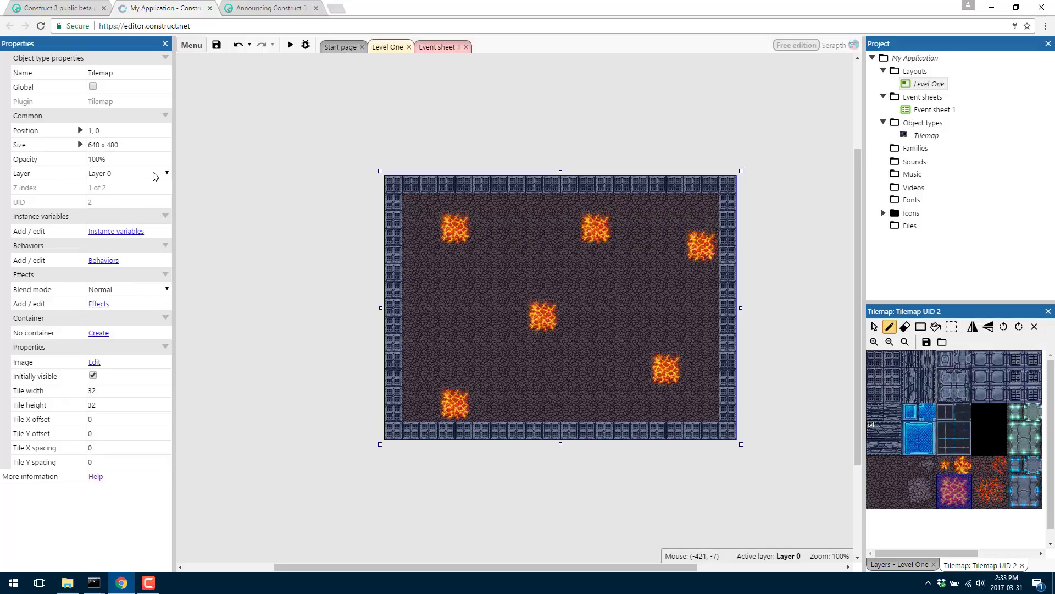
# Examine Level One's layer list and the Tilemap instance's layer assignment.
pyautogui.click(907, 565)
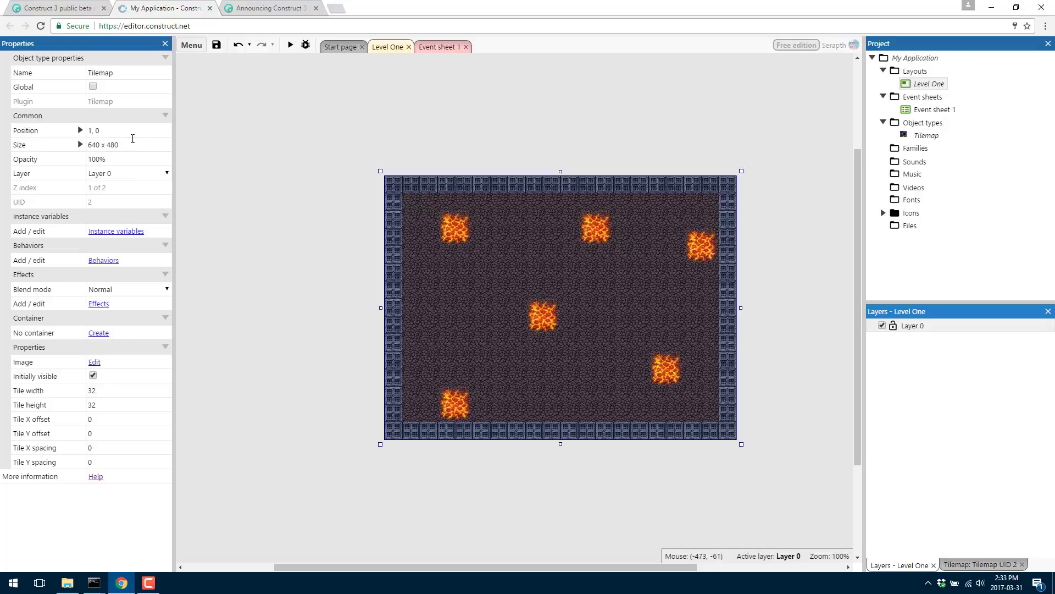
pyautogui.click(166, 173)
pyautogui.click(166, 173)
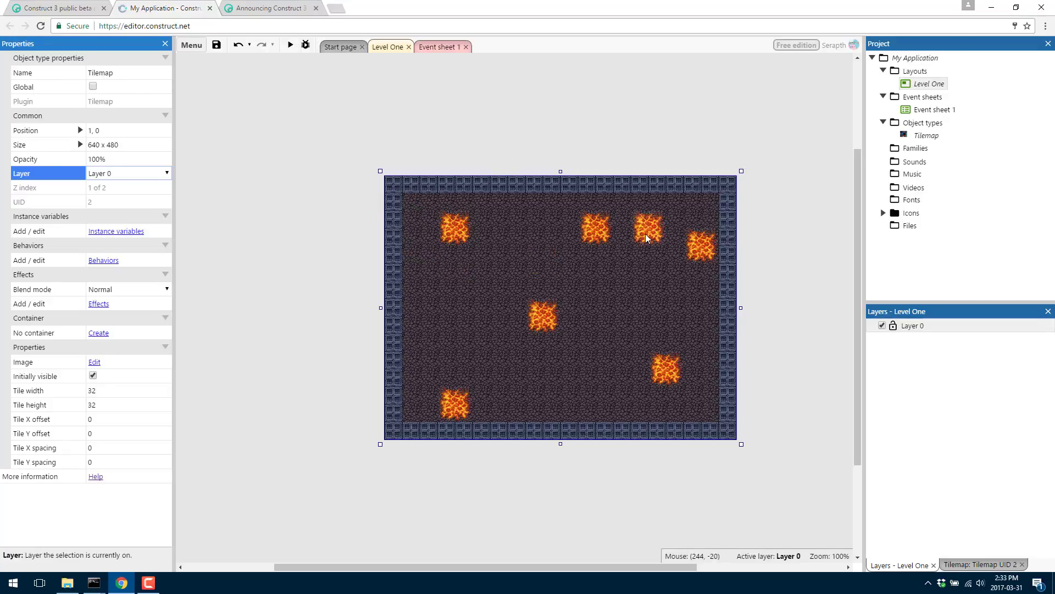
pyautogui.click(929, 84)
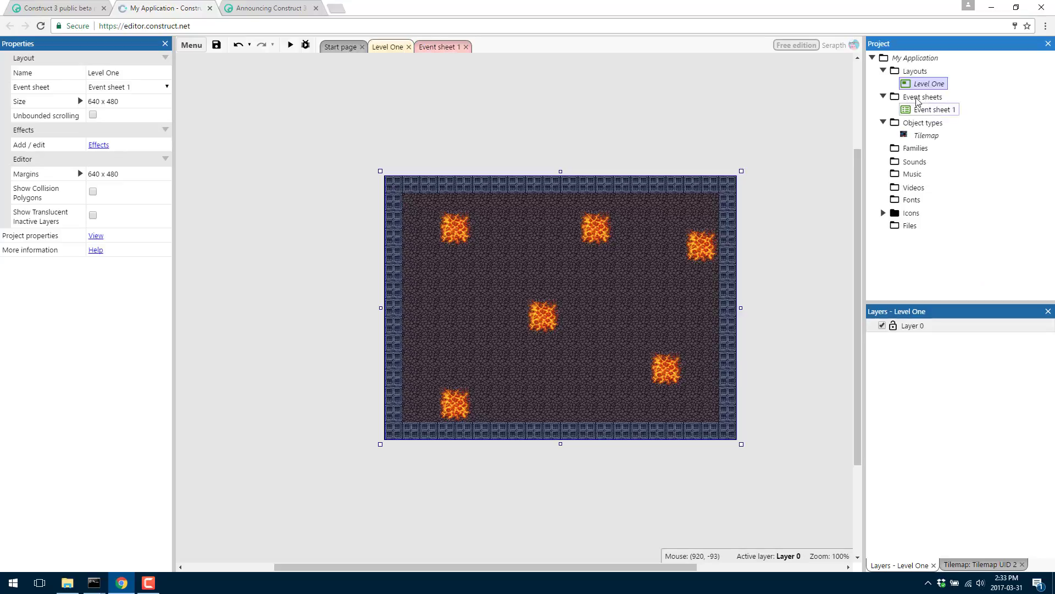
# Browse the plugins available for a new object type, from the General through the Platform specific categories, without inserting any.
pyautogui.click(930, 122)
pyautogui.rightClick(930, 122)
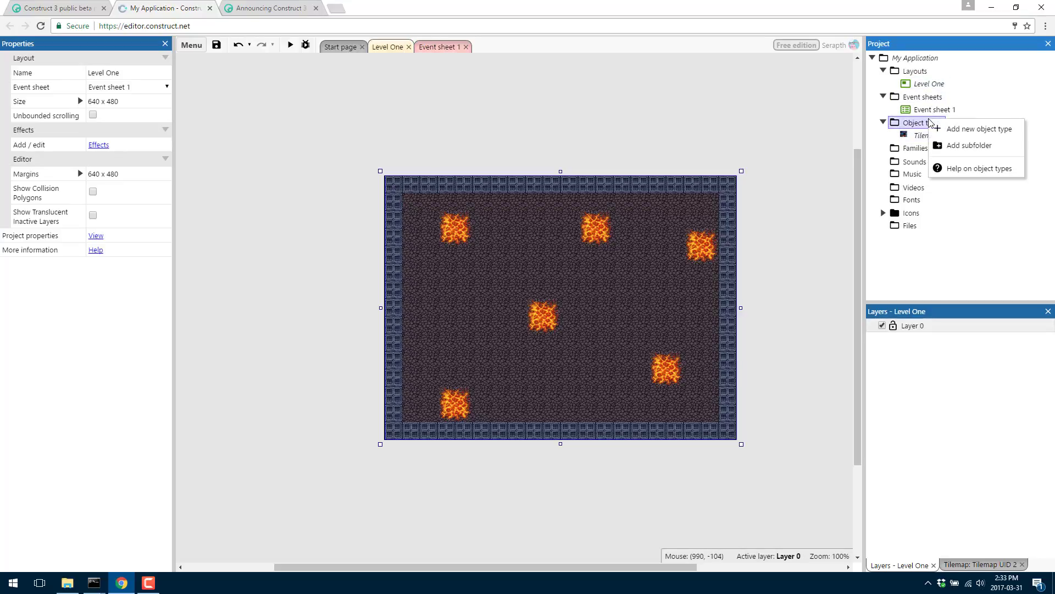
pyautogui.click(959, 128)
pyautogui.scroll(-3, 498, 329)
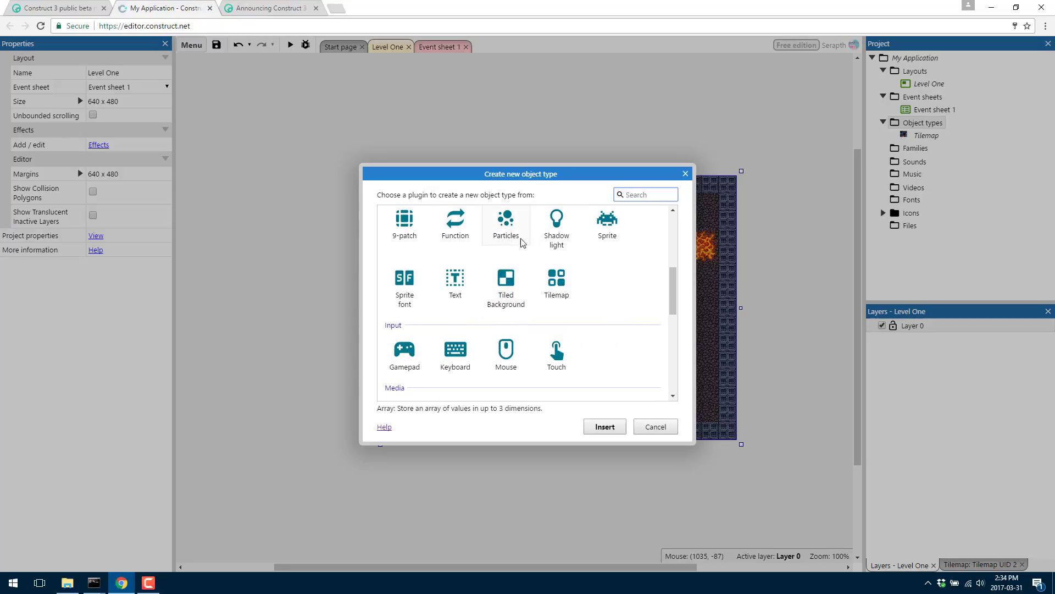
pyautogui.scroll(-5, 541, 307)
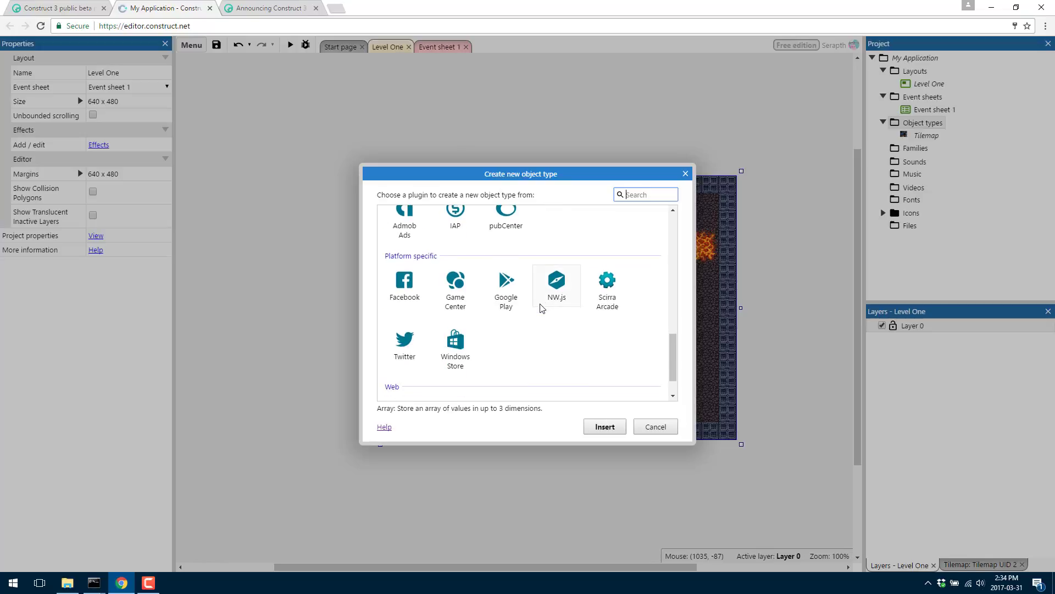
pyautogui.scroll(-1, 542, 306)
pyautogui.scroll(3, 544, 330)
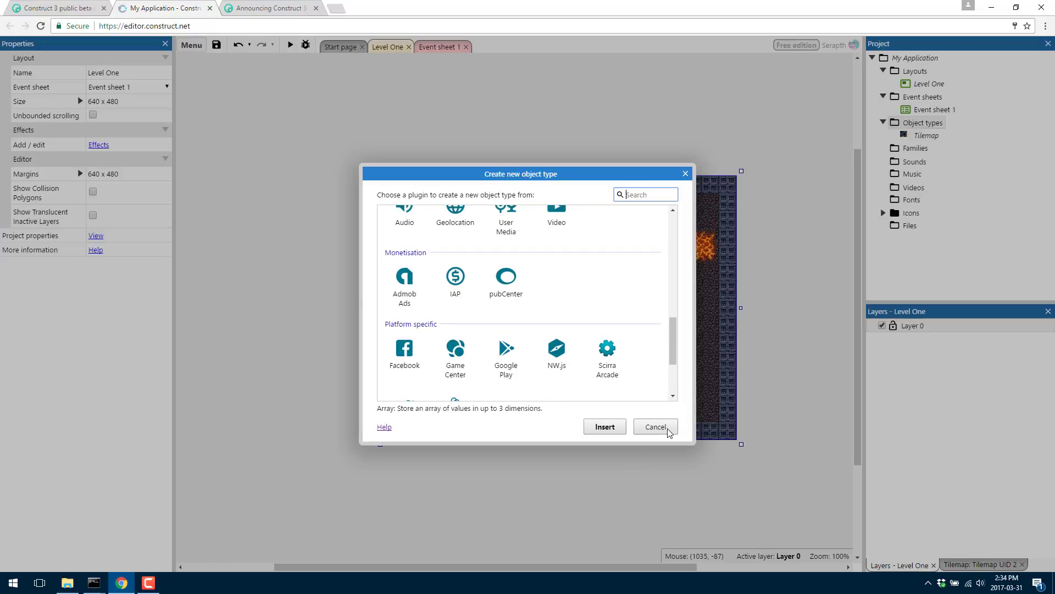
pyautogui.click(669, 428)
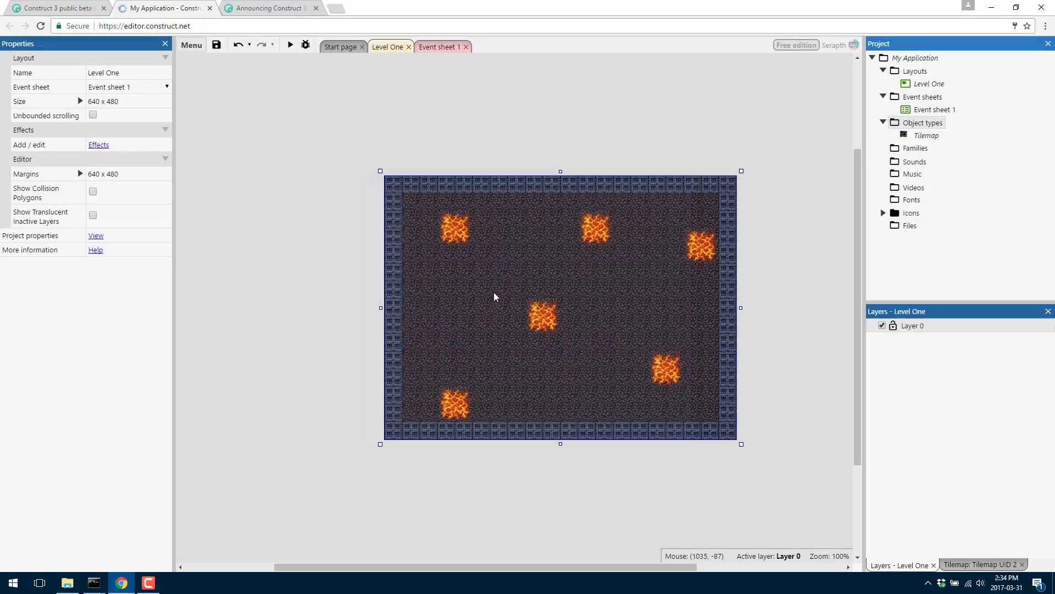
# Try to add a subfolder to the project's Object types folder.
pyautogui.rightClick(928, 128)
pyautogui.click(957, 145)
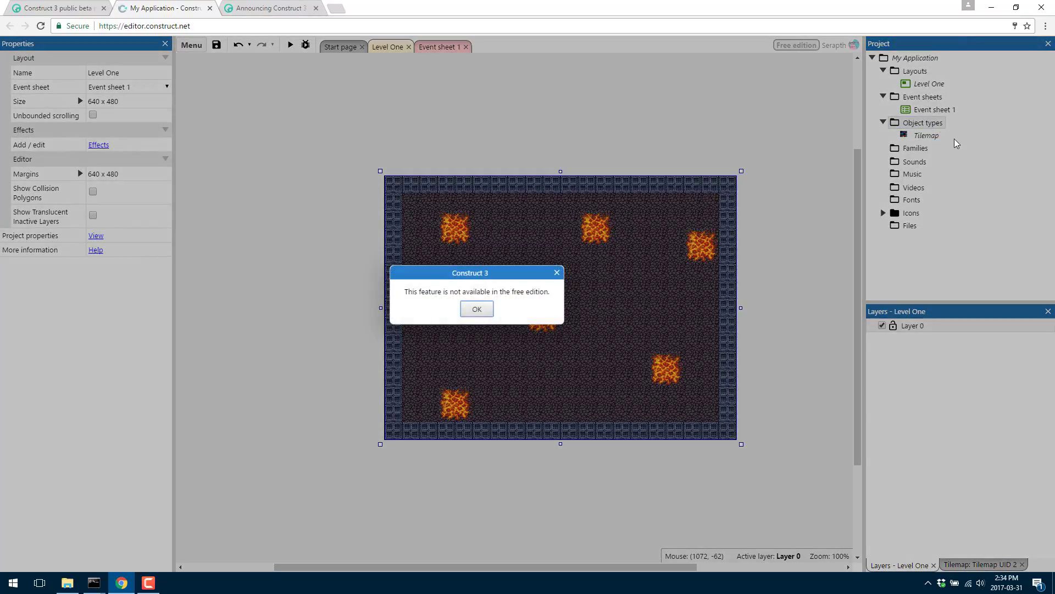
pyautogui.click(557, 273)
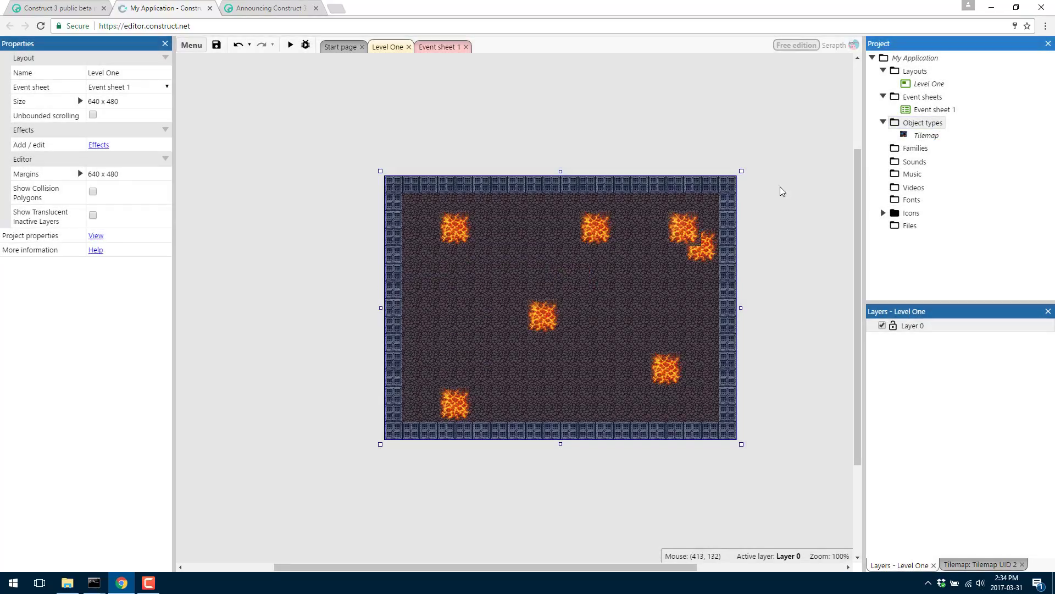
# Create a Sprite object type, place an instance below the layout at about 766, 930, and close its Animations Editor with the image left blank.
pyautogui.rightClick(936, 124)
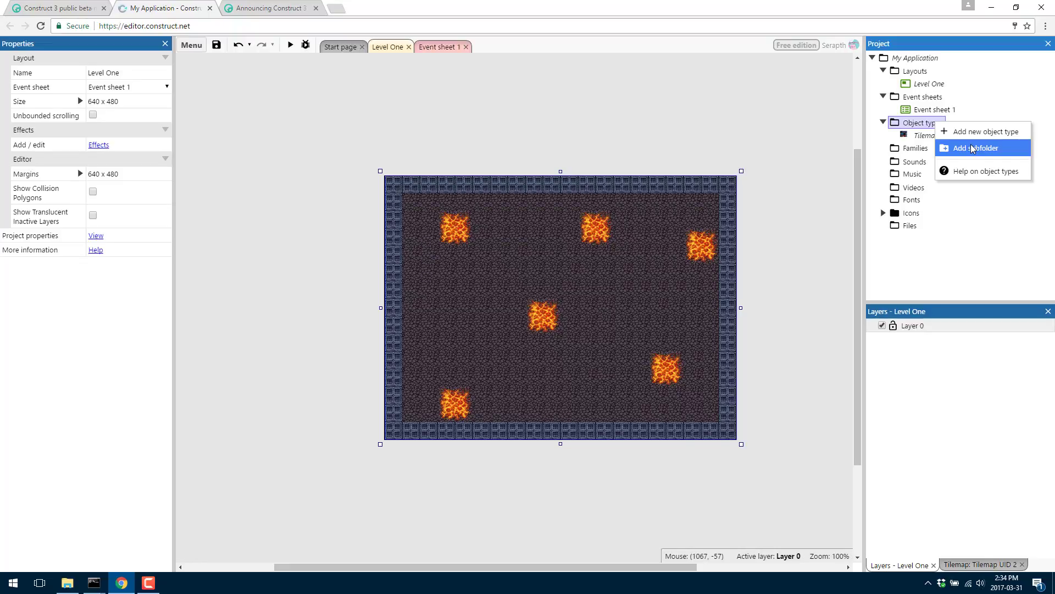
pyautogui.click(985, 137)
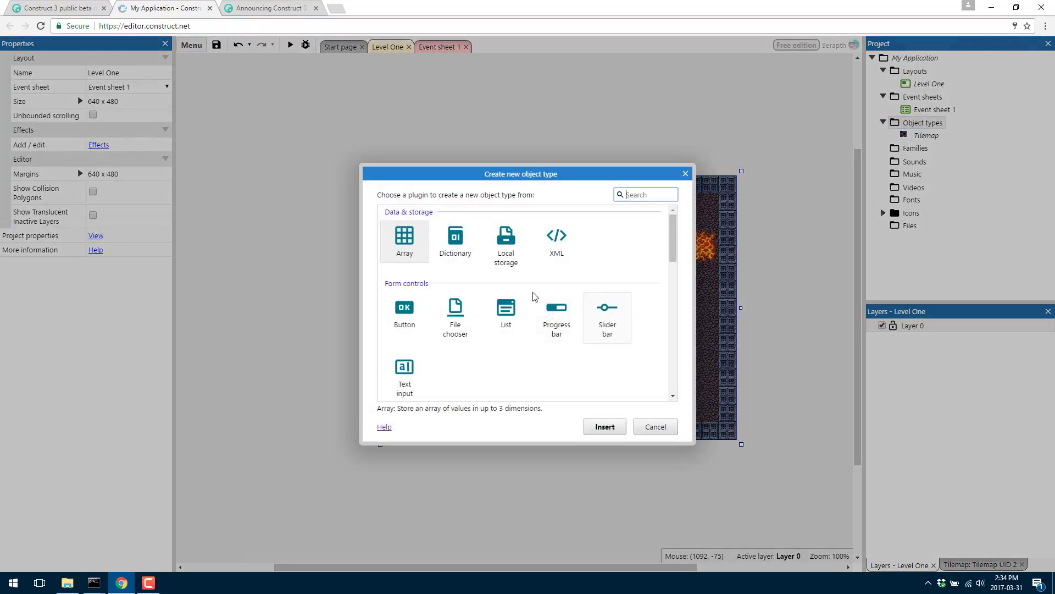
pyautogui.scroll(-5, 531, 296)
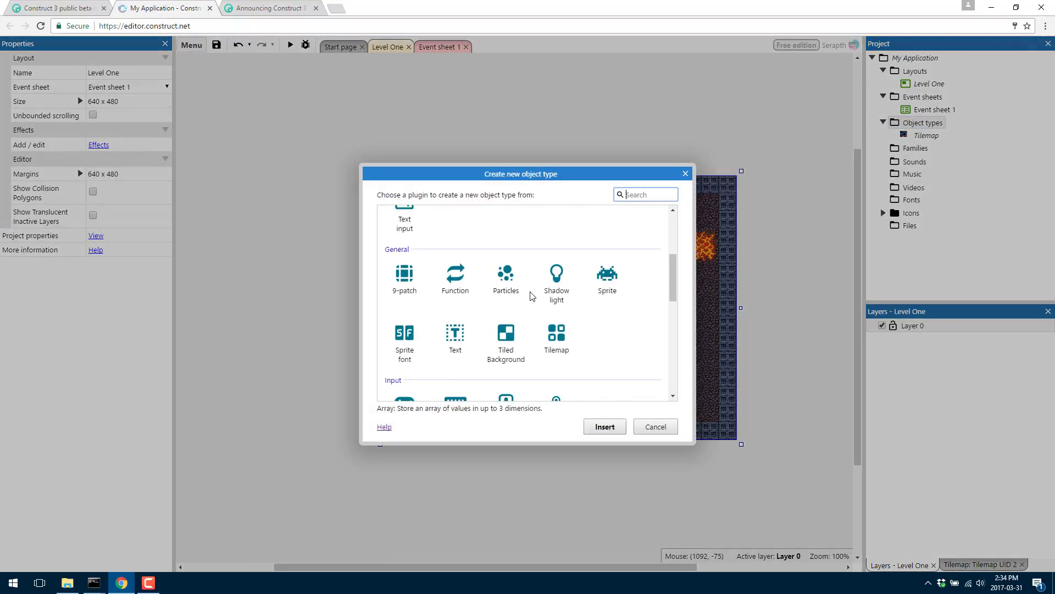
pyautogui.doubleClick(608, 281)
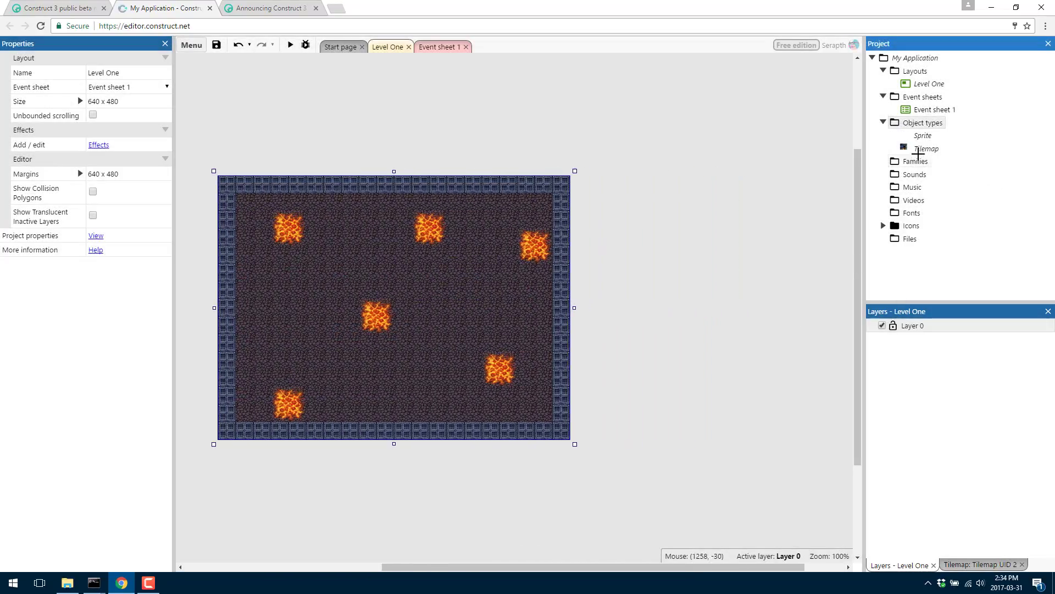
pyautogui.click(572, 550)
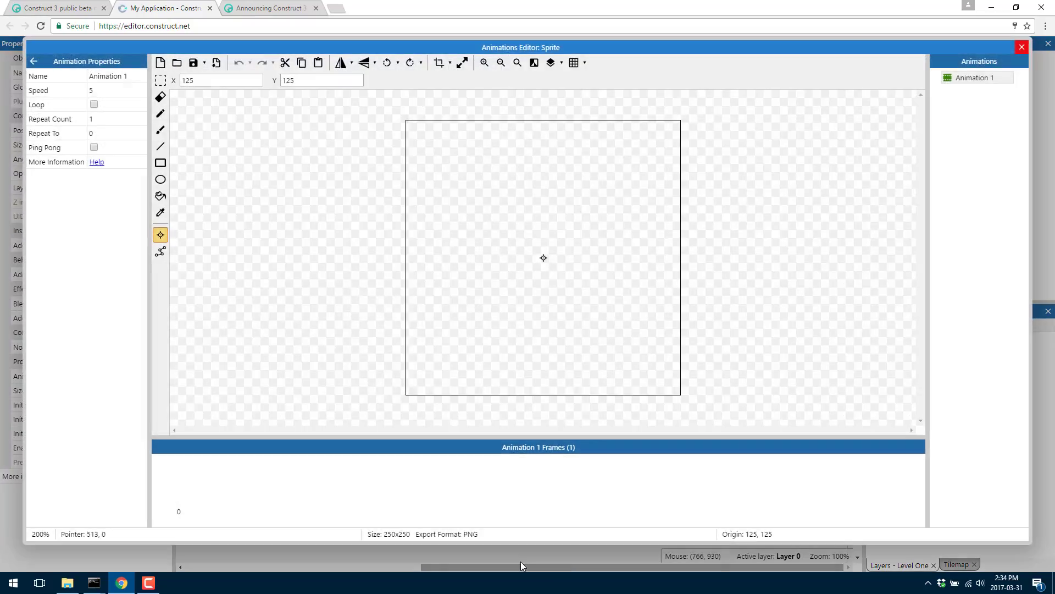
pyautogui.click(1018, 51)
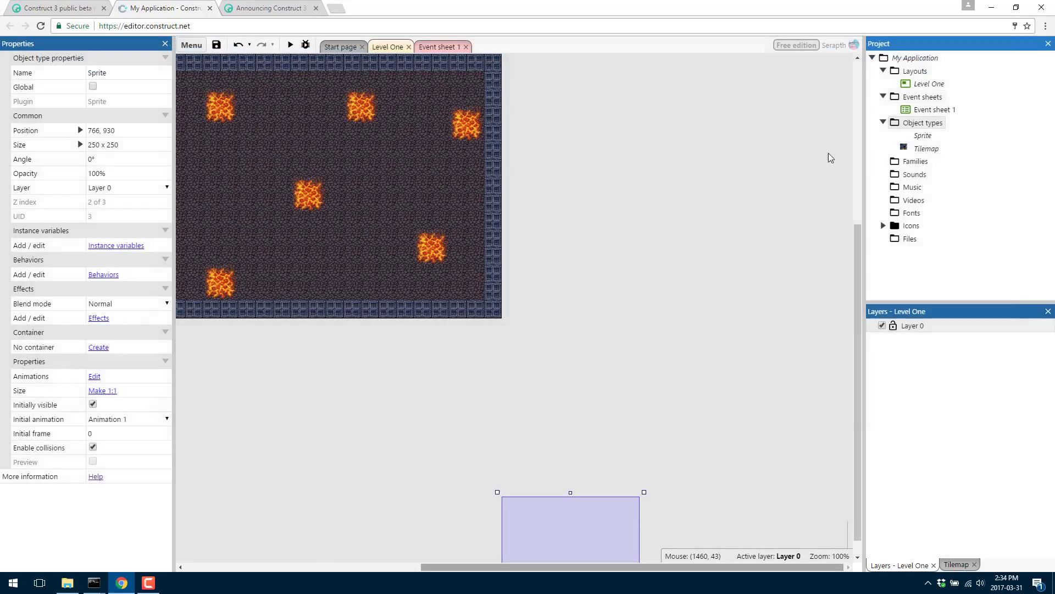
# Bring the Level One layout back into view and select the Tilemap object type in the project tree.
pyautogui.click(631, 330)
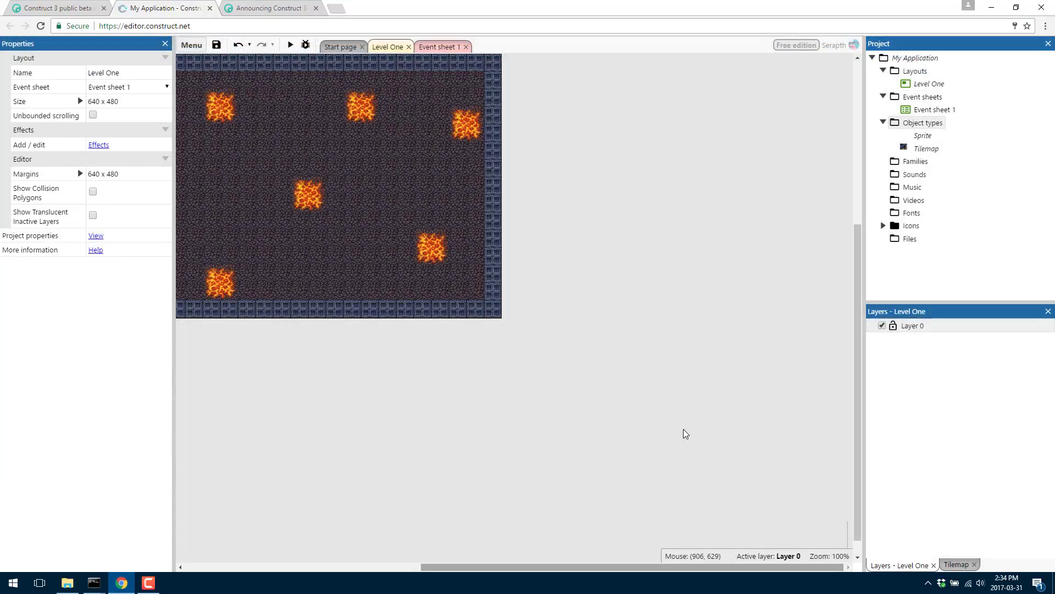
pyautogui.moveTo(564, 563); pyautogui.dragTo(445, 559)
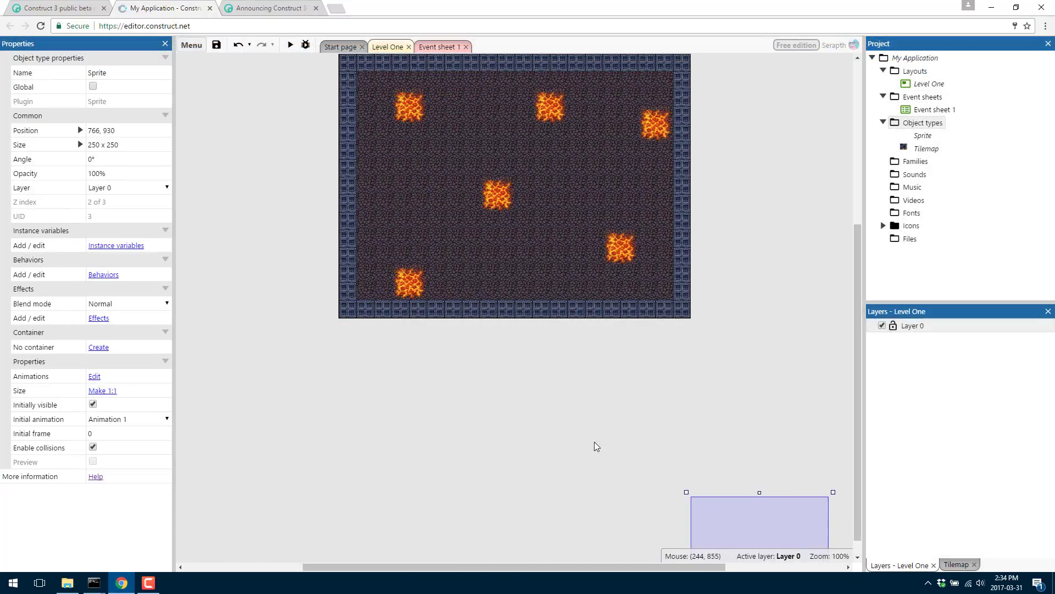
pyautogui.scroll(3, 625, 414)
pyautogui.click(926, 148)
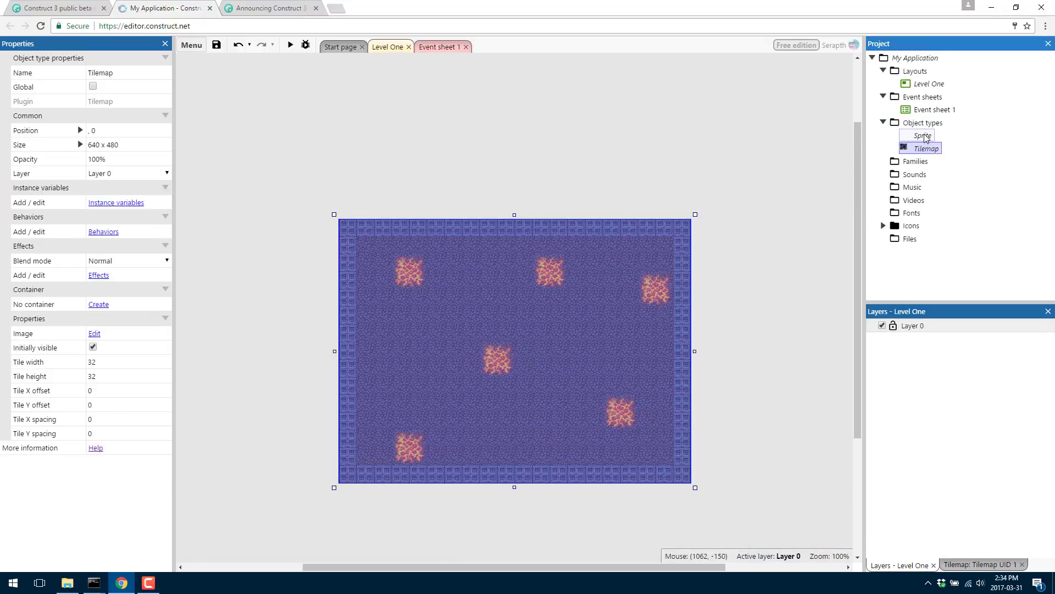
# Rename the Sprite object type to Player.
pyautogui.click(923, 136)
pyautogui.click(136, 72)
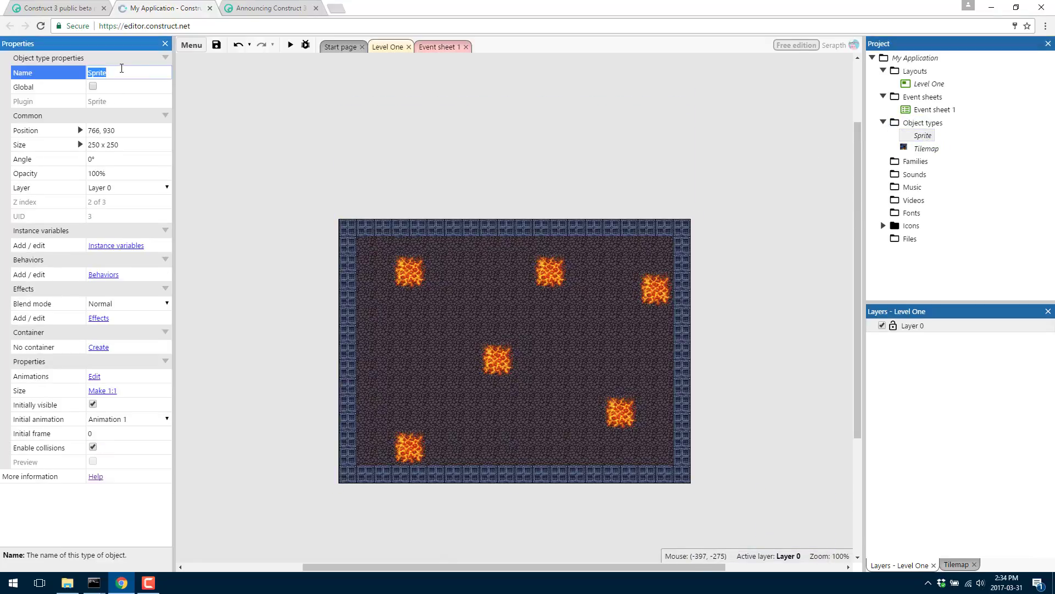
pyautogui.write('Playe')
pyautogui.hotkey('ctrl', 'a')
pyautogui.write('Pla')
pyautogui.press('Tab')
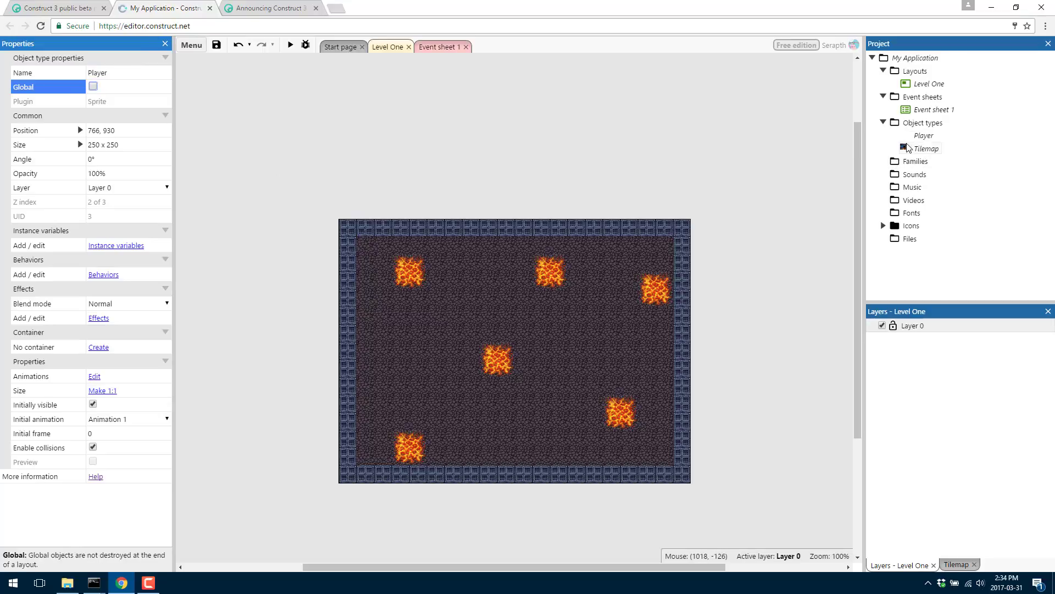
# Load a red spaceship image from the Asset Files folder of the Shoot Em Up Enemy Sprite Pack into the Player's animation frame.
pyautogui.click(926, 137)
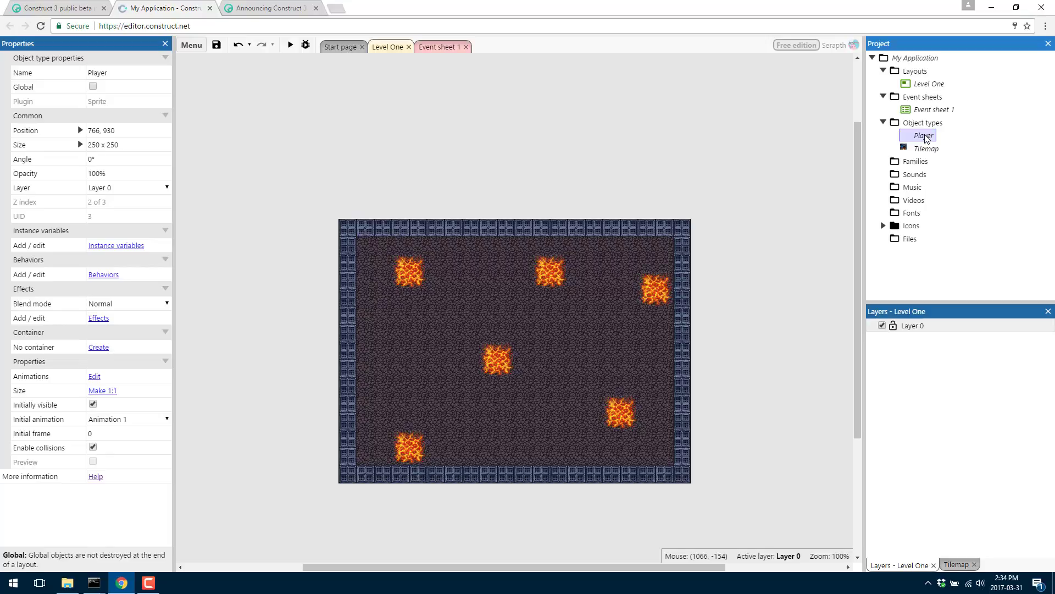
pyautogui.doubleClick(926, 136)
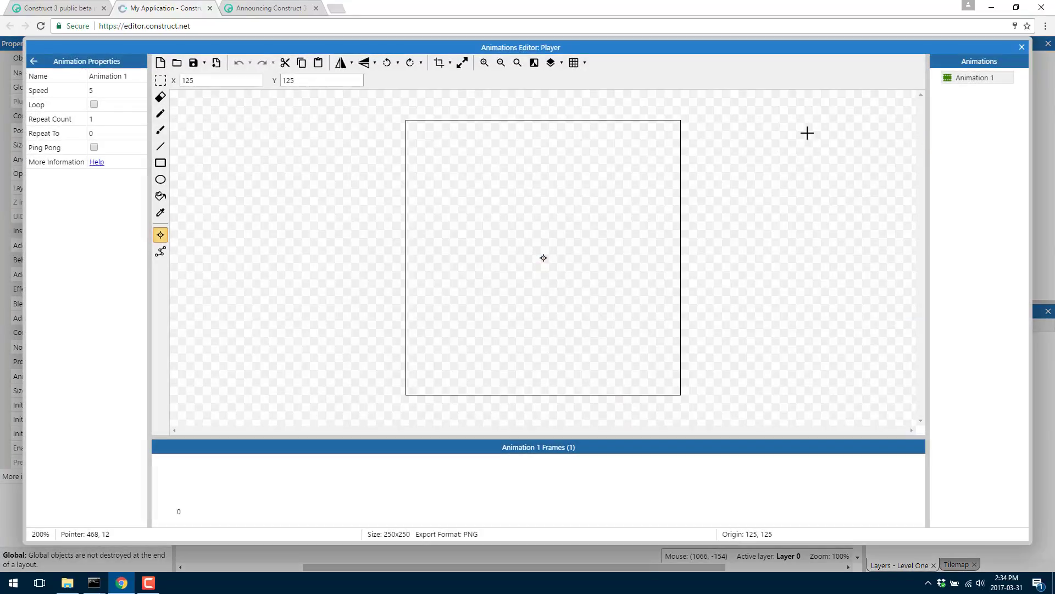
pyautogui.click(177, 63)
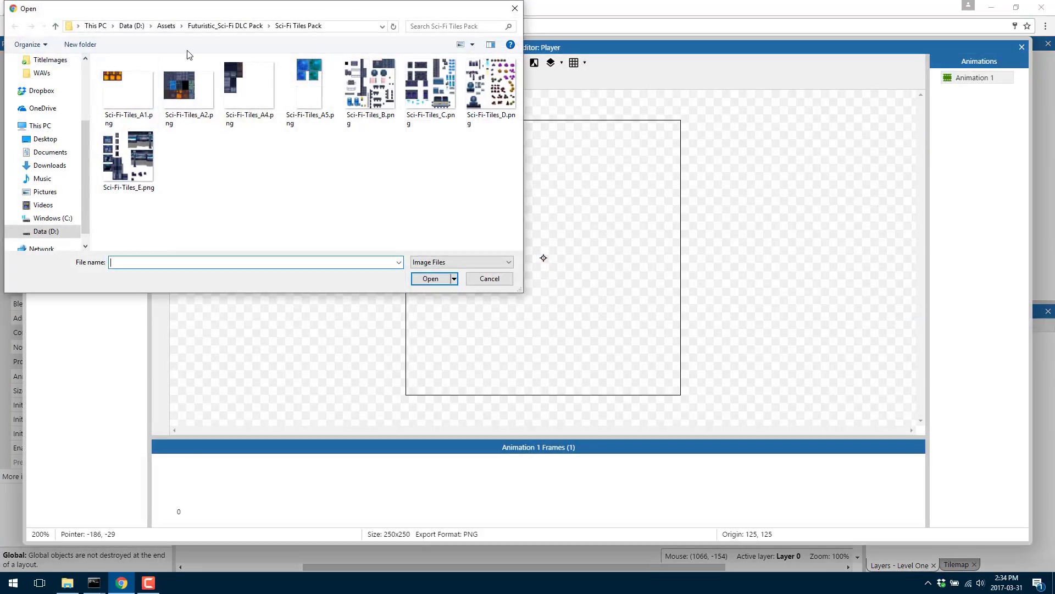
pyautogui.click(201, 26)
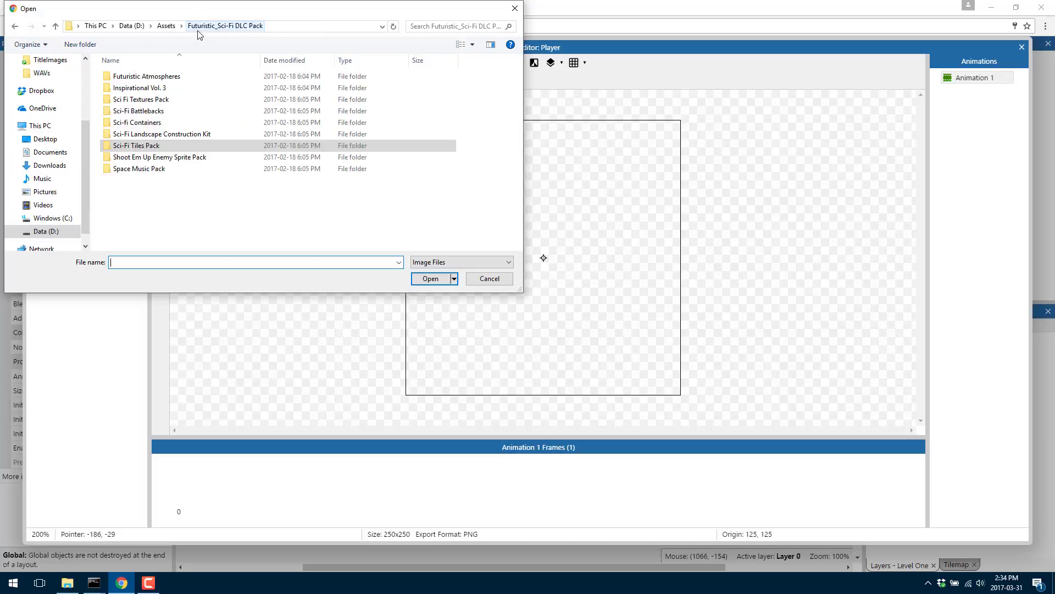
pyautogui.click(144, 159)
pyautogui.doubleClick(144, 160)
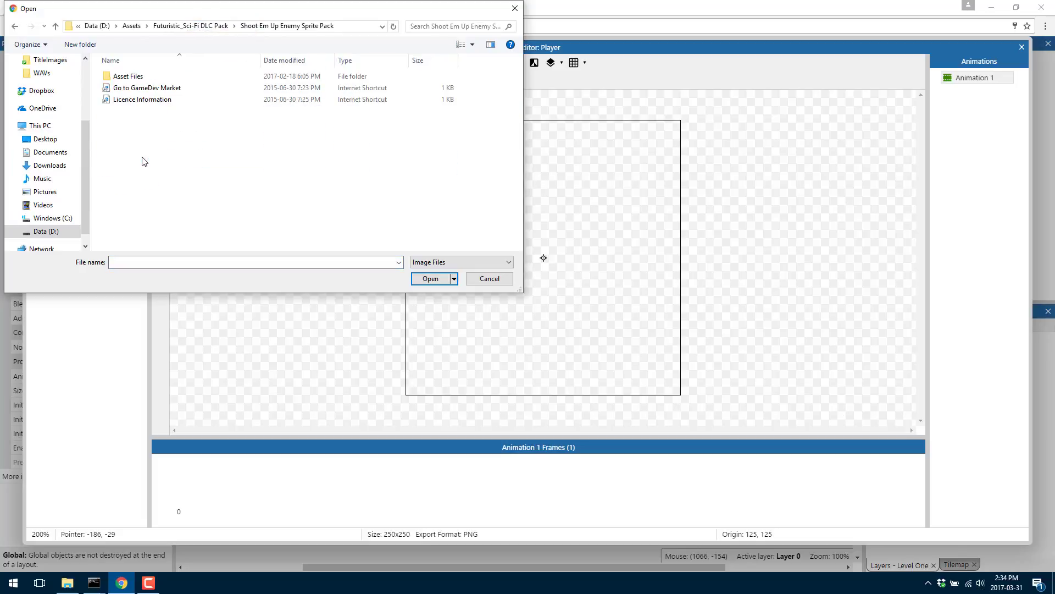
pyautogui.doubleClick(128, 76)
pyautogui.click(307, 104)
pyautogui.doubleClick(306, 104)
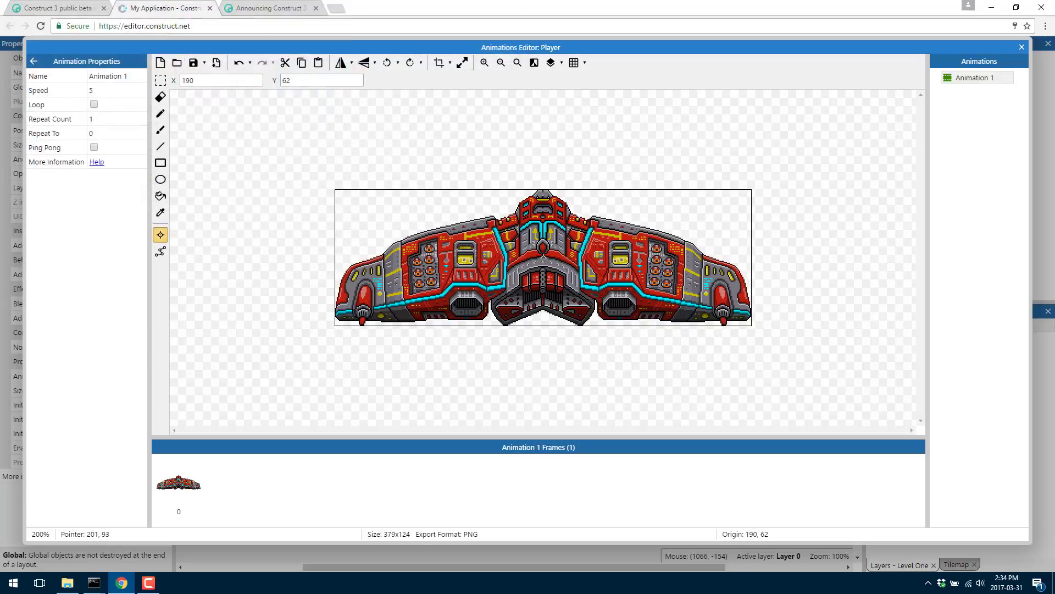
# Rotate the ship image 90° clockwise, close the Animations Editor and place a Player instance in the layout at about 196, 240.
pyautogui.click(412, 63)
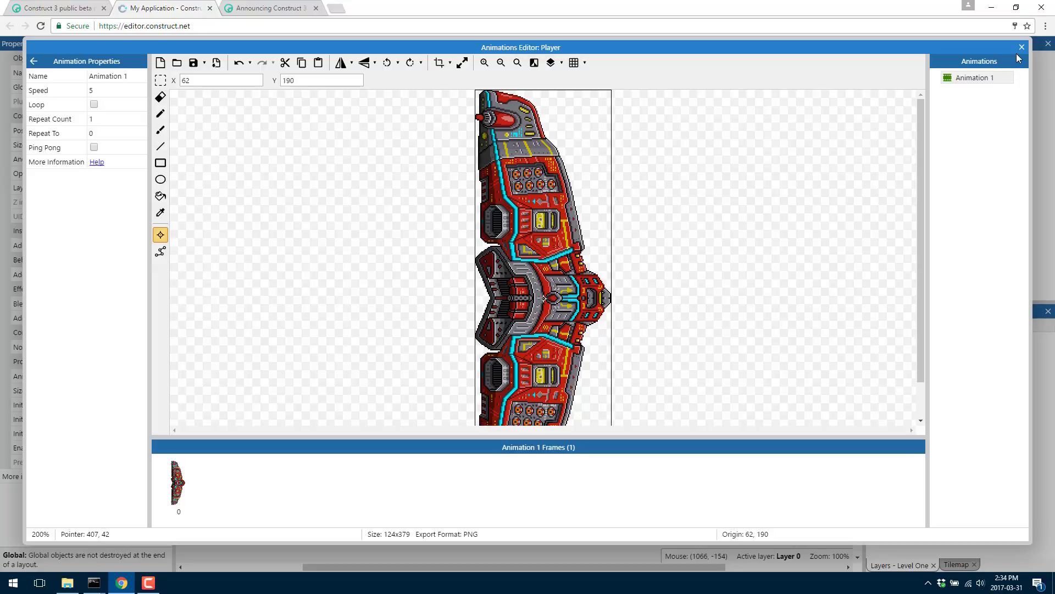
pyautogui.click(1022, 46)
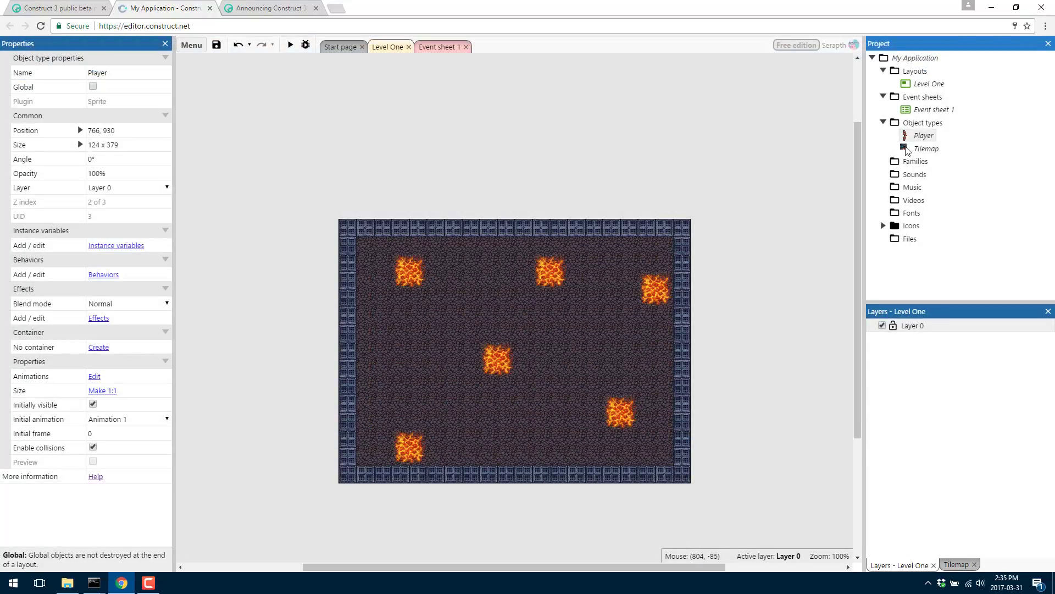
pyautogui.moveTo(927, 138); pyautogui.dragTo(461, 354)
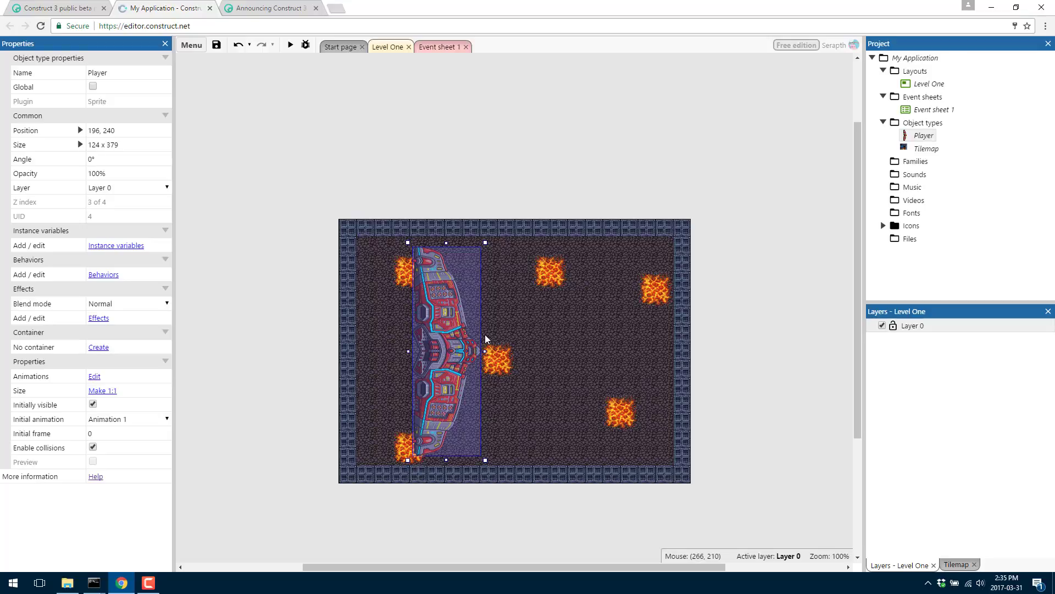
# Add the Physics behavior to the Player object type and preview the layout with it.
pyautogui.click(927, 135)
pyautogui.rightClick(927, 135)
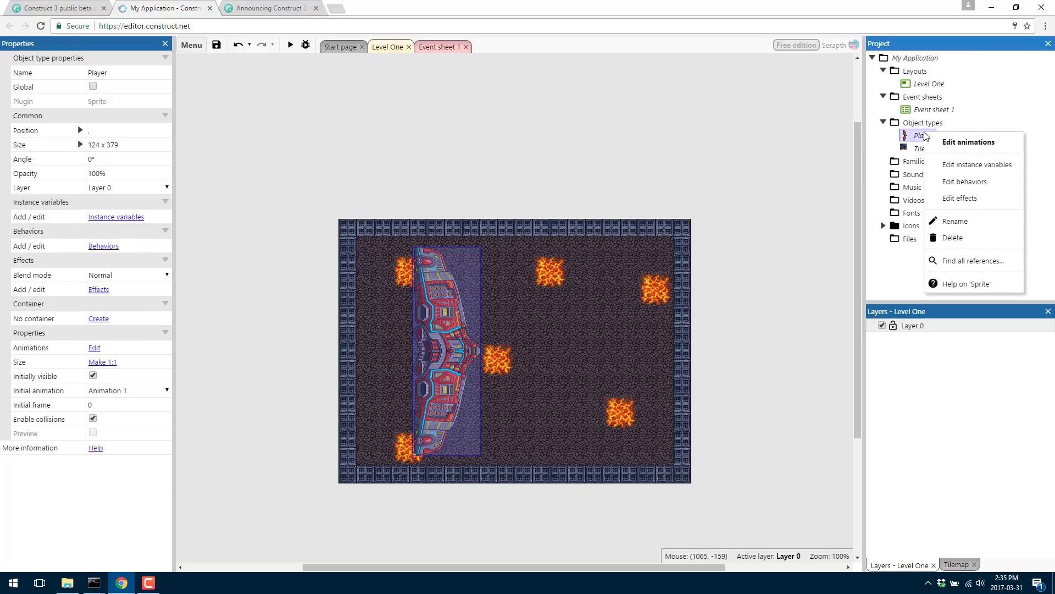
pyautogui.click(960, 182)
pyautogui.click(518, 271)
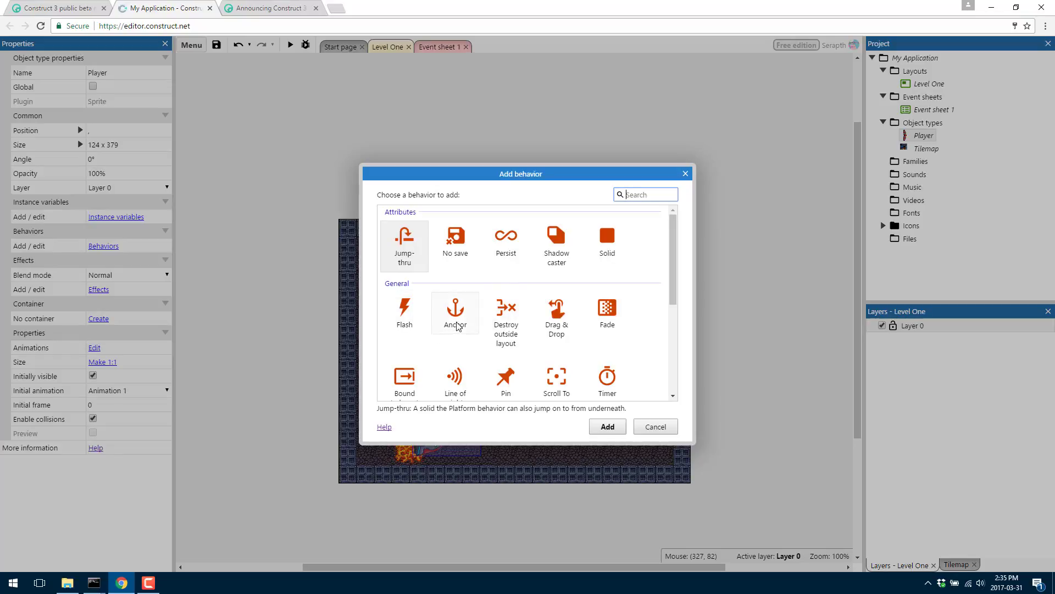
pyautogui.scroll(-1, 538, 326)
pyautogui.scroll(-1, 538, 327)
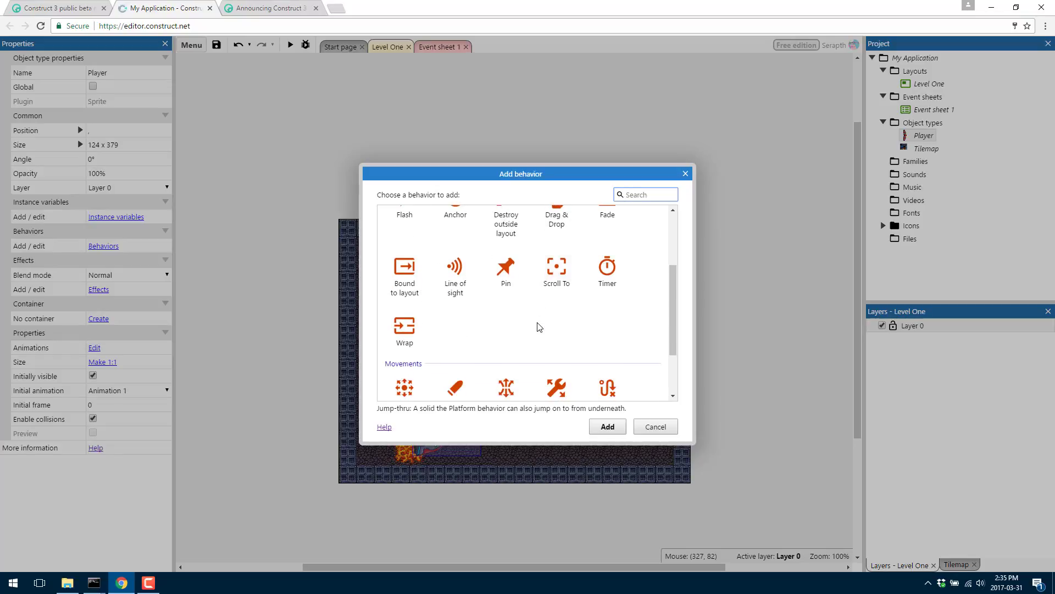
pyautogui.scroll(-2, 538, 327)
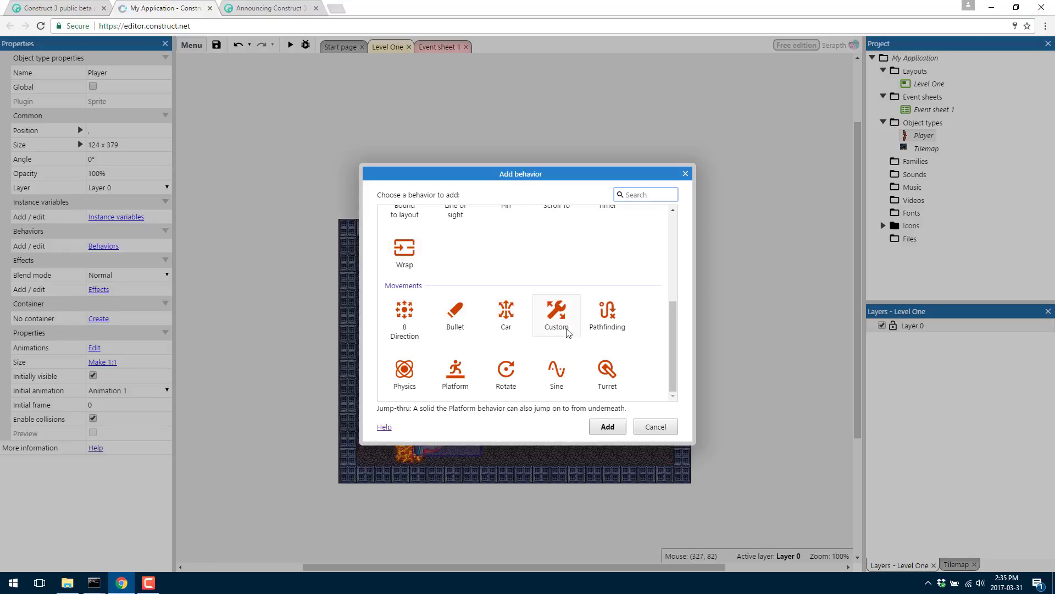
pyautogui.doubleClick(406, 369)
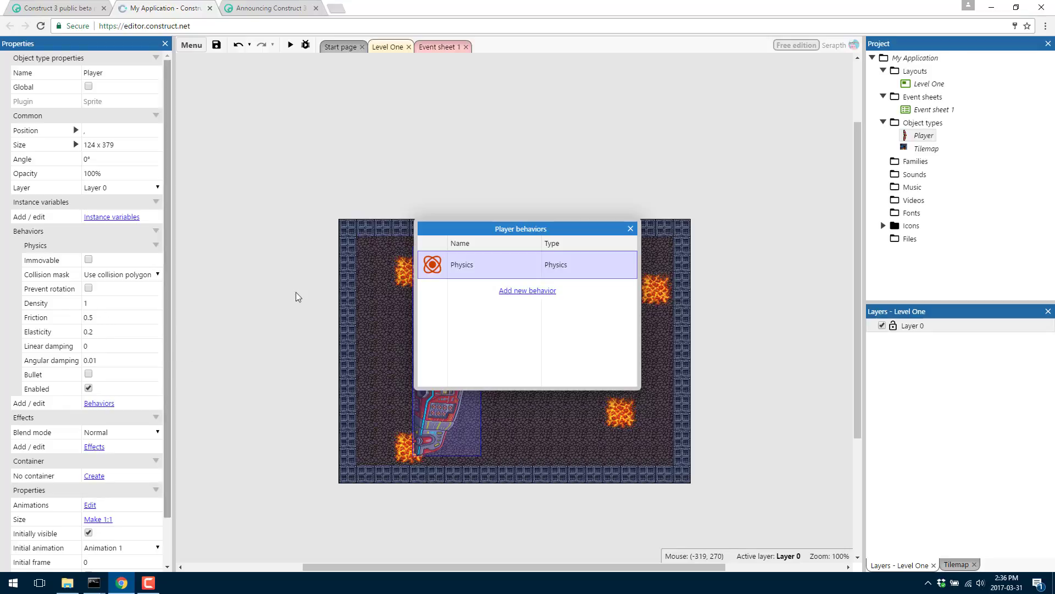
pyautogui.click(631, 229)
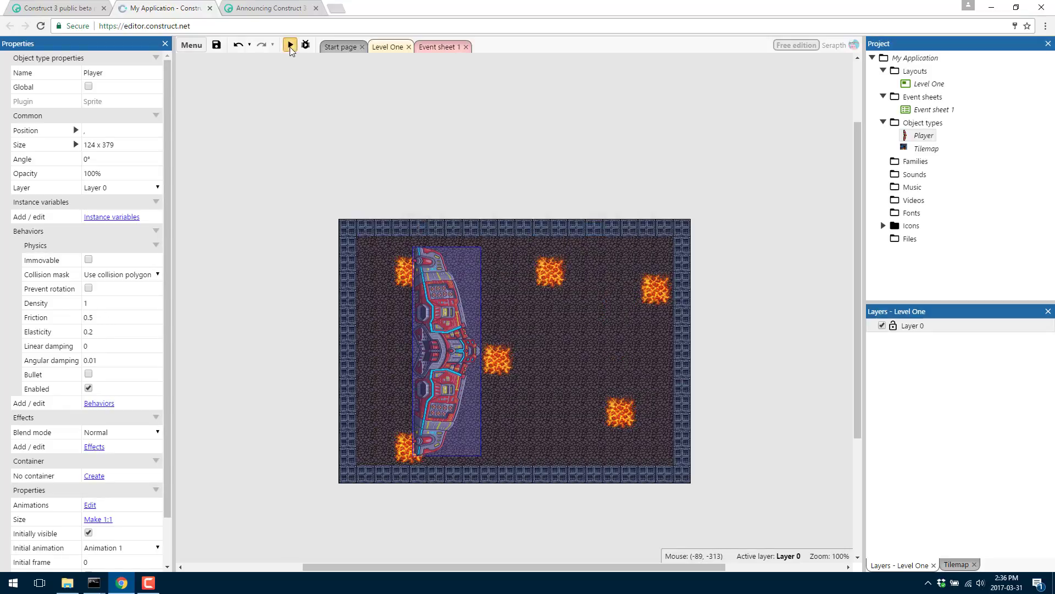
pyautogui.click(290, 46)
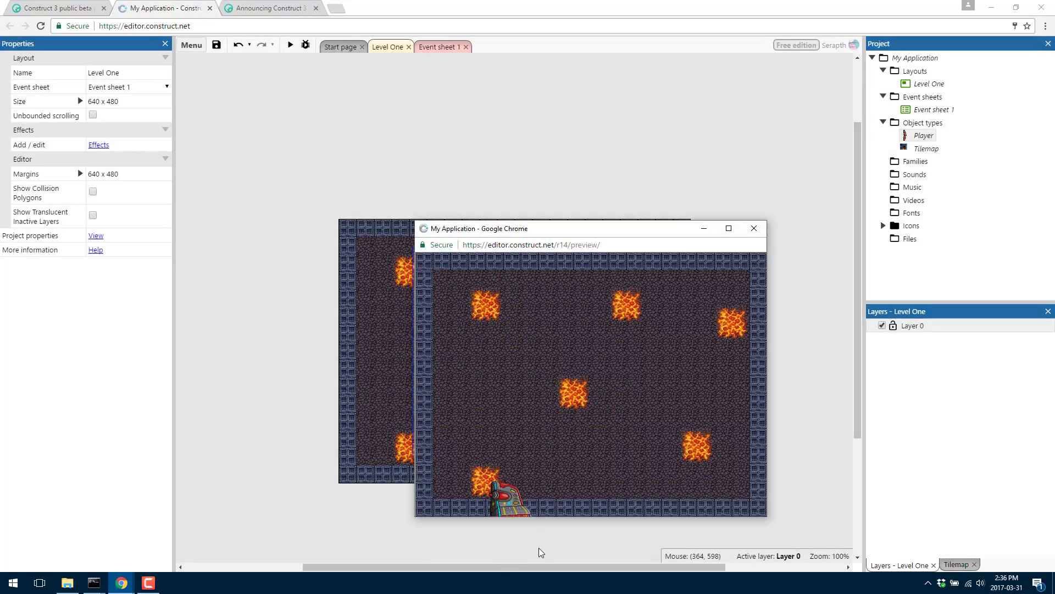
pyautogui.click(754, 228)
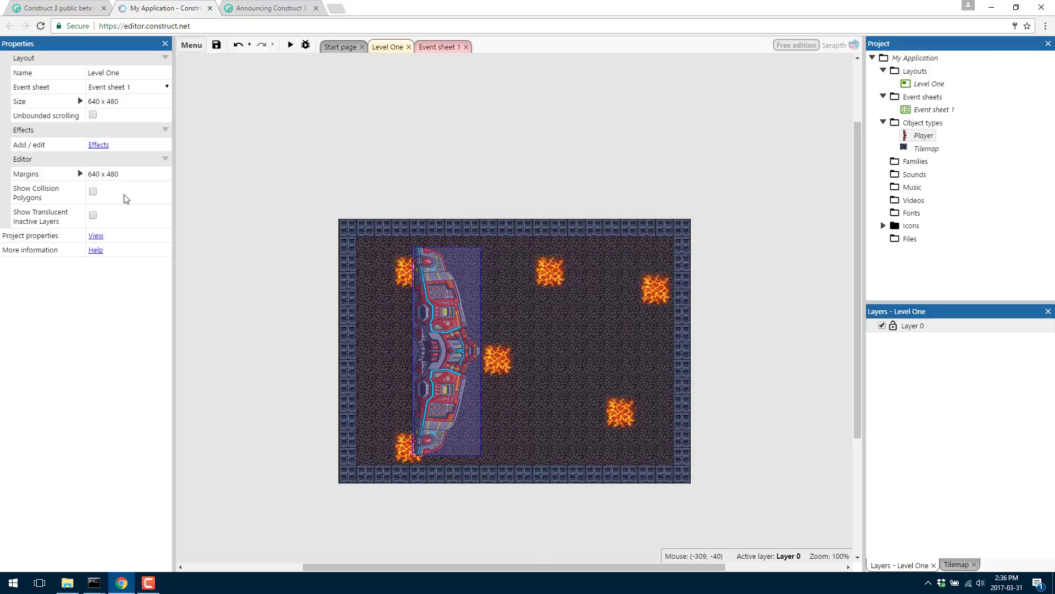
# Replace the Player's Physics behavior with the 8 Direction movement behavior.
pyautogui.click(442, 318)
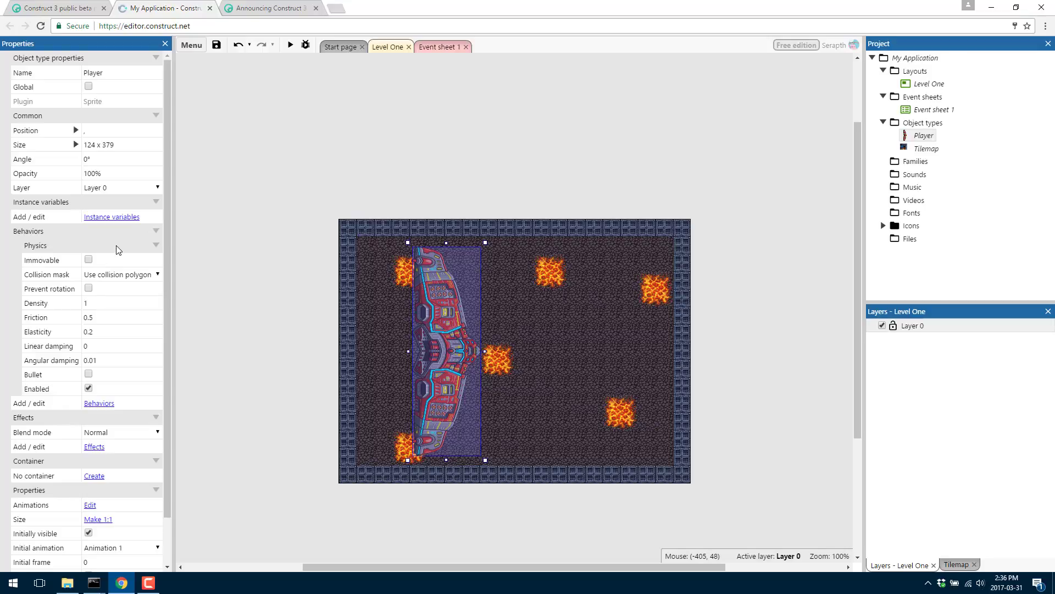
pyautogui.click(93, 404)
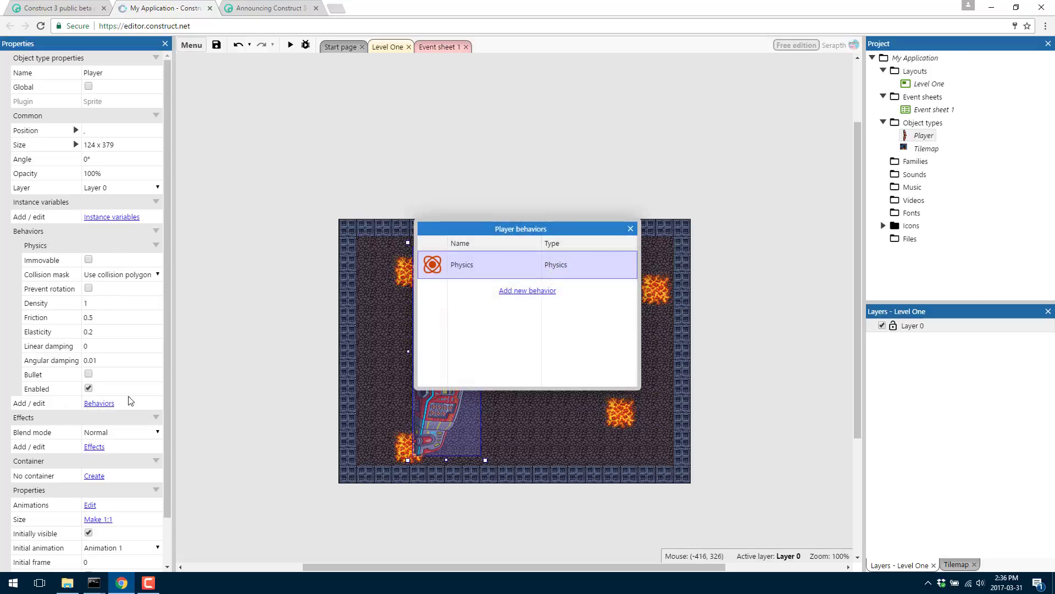
pyautogui.rightClick(551, 278)
pyautogui.click(588, 305)
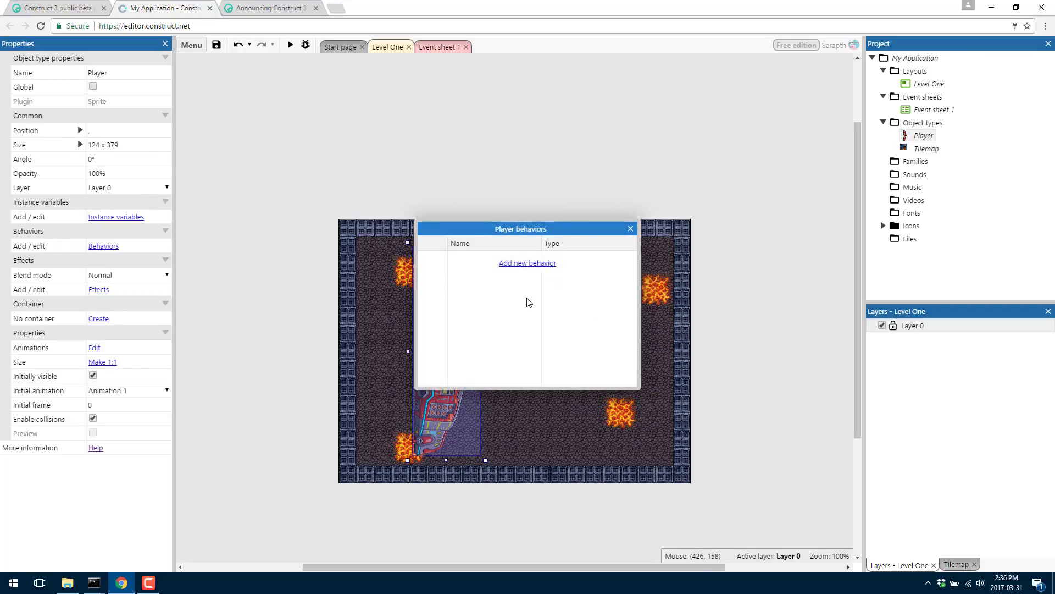
pyautogui.click(528, 263)
pyautogui.scroll(-3, 435, 355)
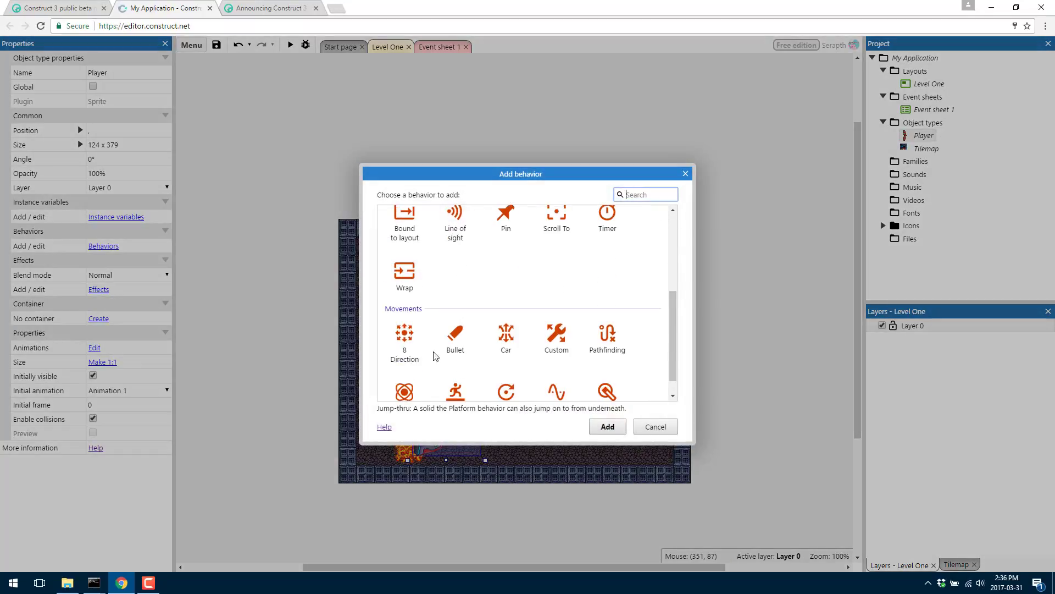
pyautogui.doubleClick(405, 342)
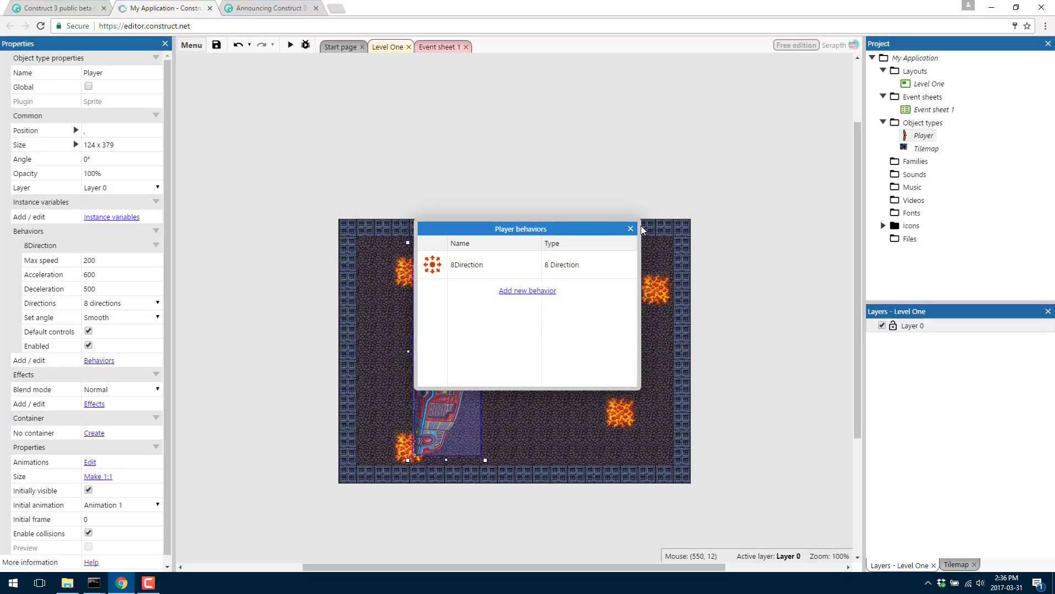
pyautogui.click(631, 228)
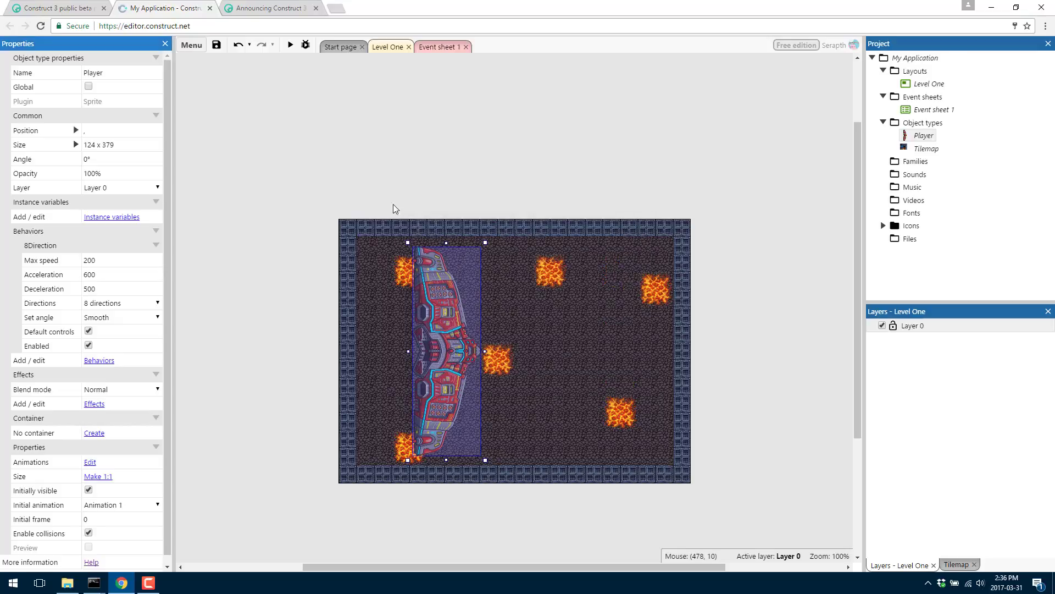
# Preview the layout, steer the ship up, down, left and right to test its movement, and close the preview.
pyautogui.click(286, 50)
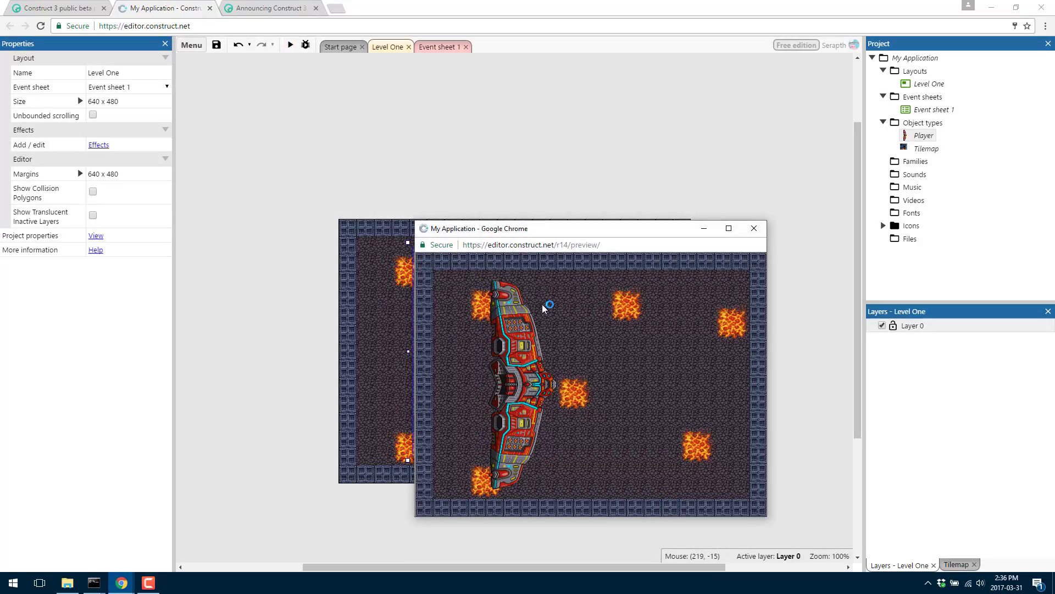
pyautogui.press('Up')
pyautogui.press('Right')
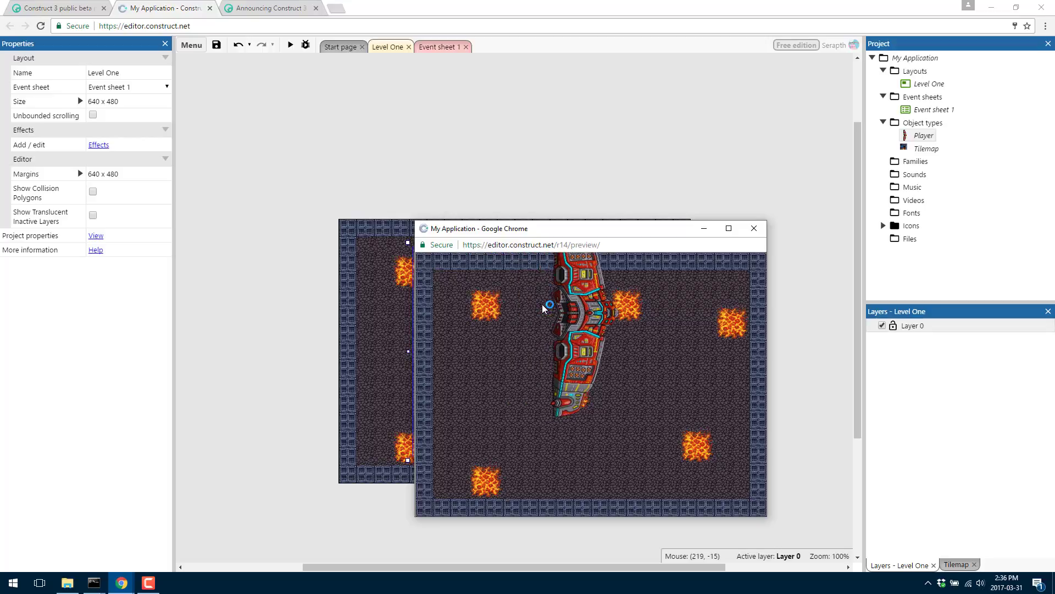
pyautogui.press('Up')
pyautogui.press('Down')
pyautogui.press('Right')
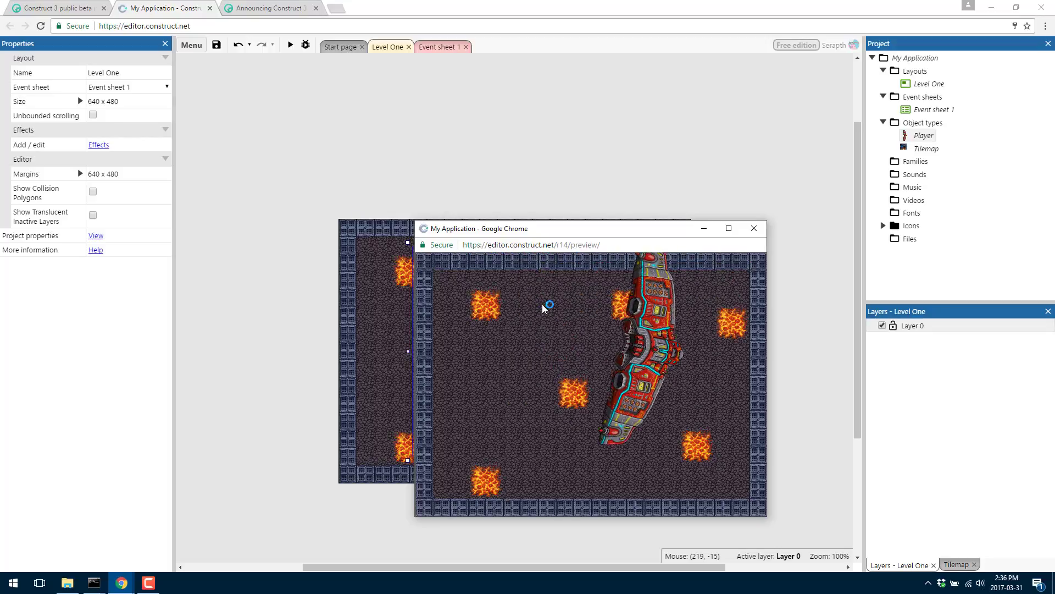
pyautogui.press('Left')
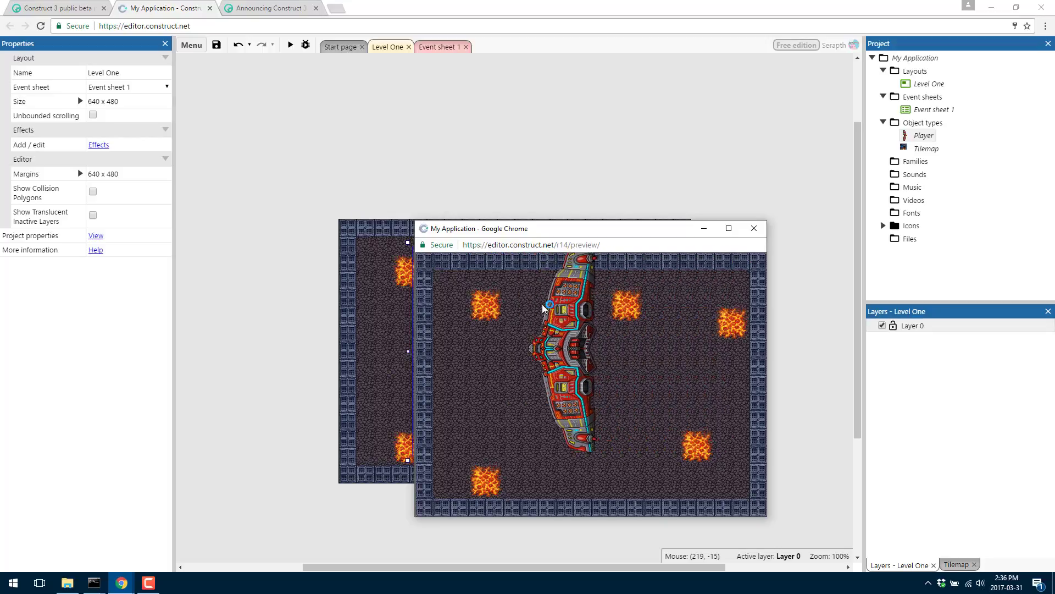
pyautogui.press('Down')
pyautogui.press('Right')
pyautogui.press('Up')
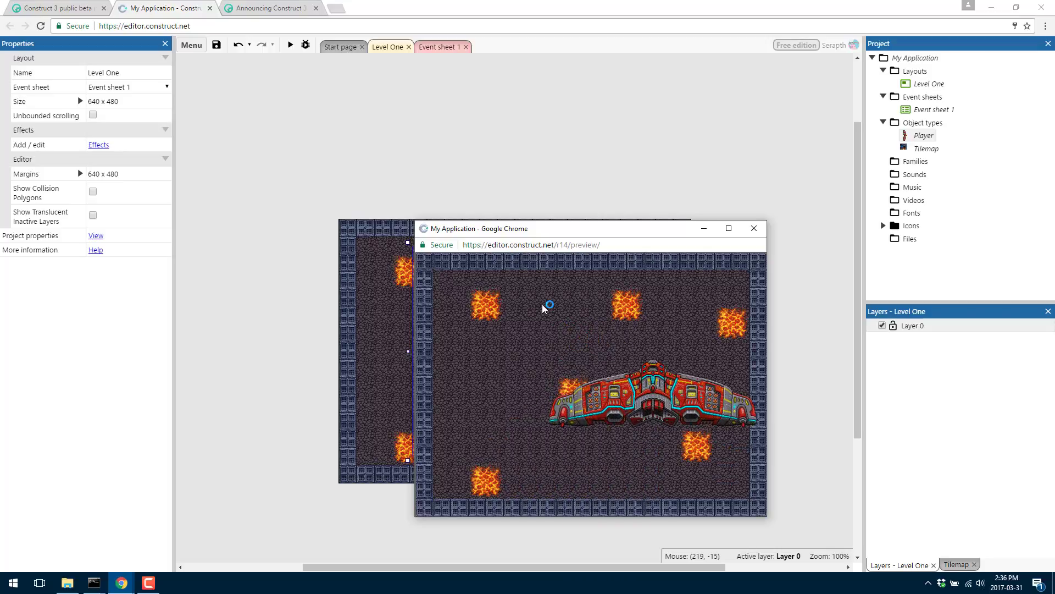
pyautogui.press('Left')
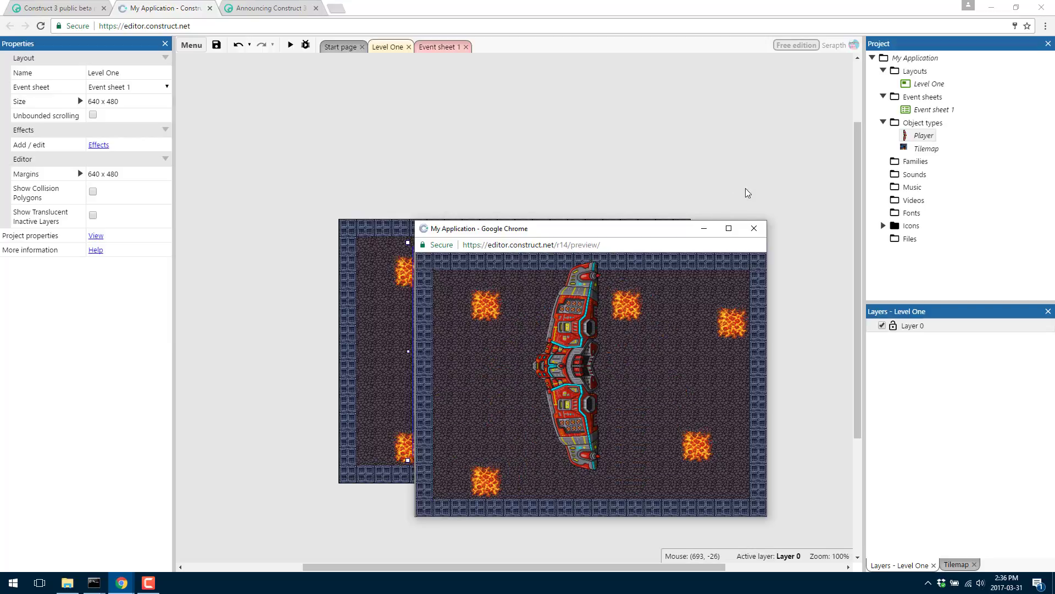
pyautogui.click(754, 229)
# Examine the choices for the Directions setting of the Player's 8Direction behavior without changing it.
pyautogui.click(489, 352)
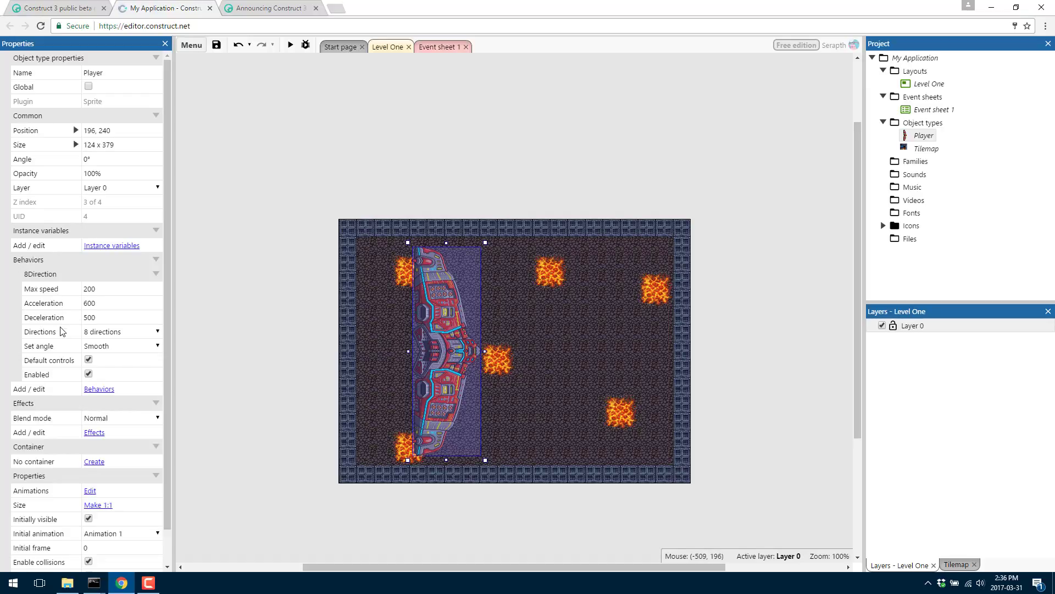
pyautogui.click(147, 332)
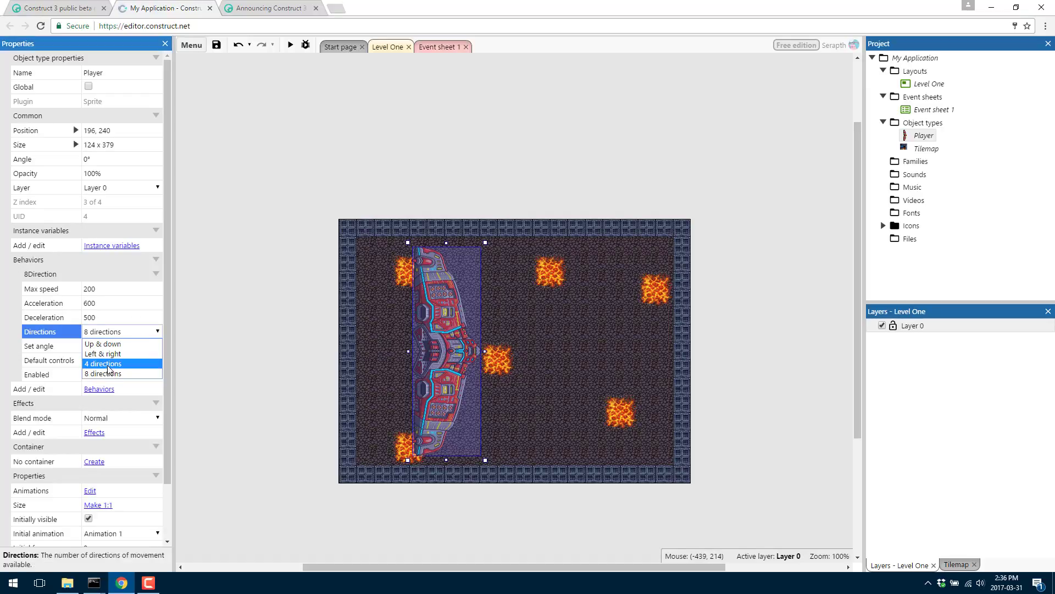
pyautogui.click(50, 334)
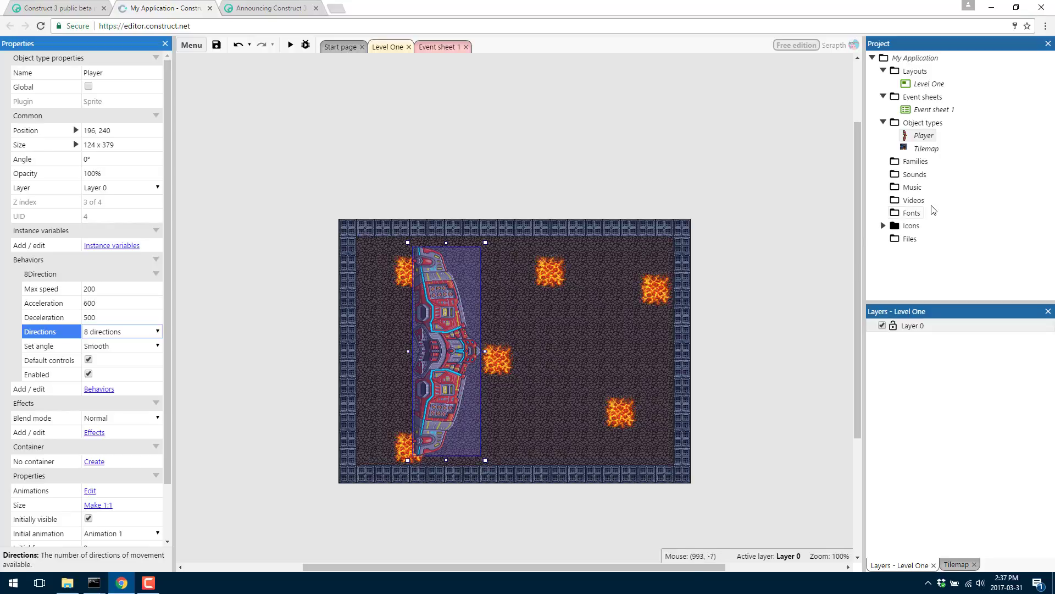
# Import the Chrysalis_Chamber audio track from the Futuristic Atmospheres asset folder into the project's Music folder.
pyautogui.click(912, 188)
pyautogui.rightClick(913, 189)
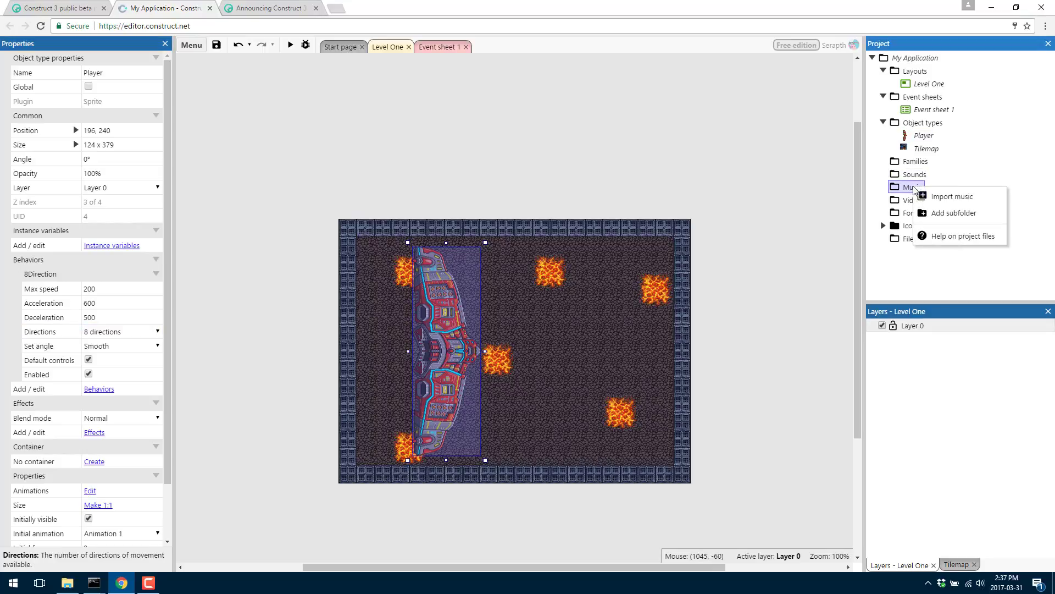
pyautogui.click(935, 197)
pyautogui.click(398, 235)
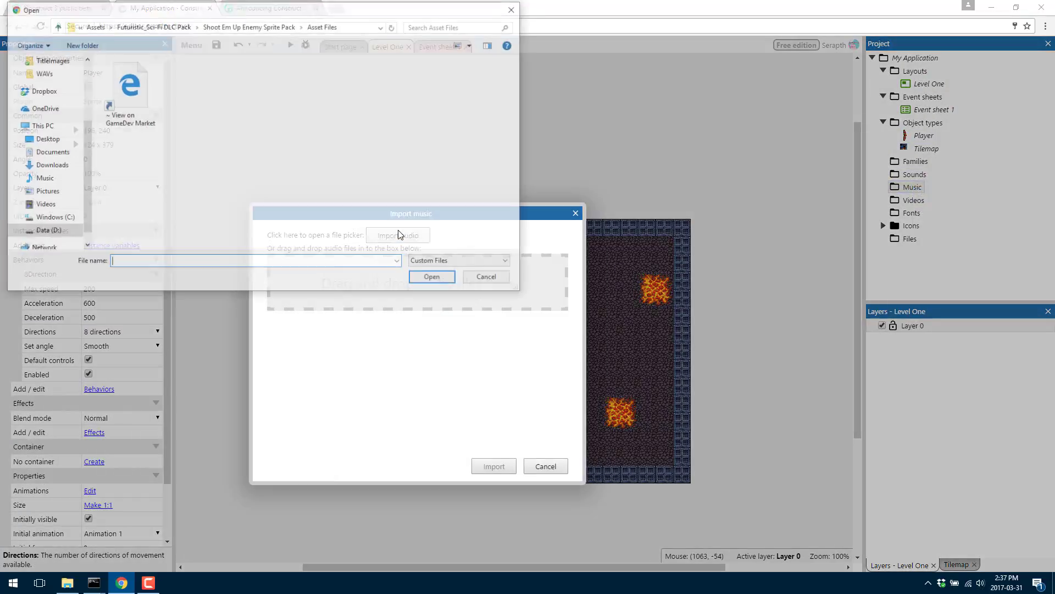
pyautogui.click(173, 26)
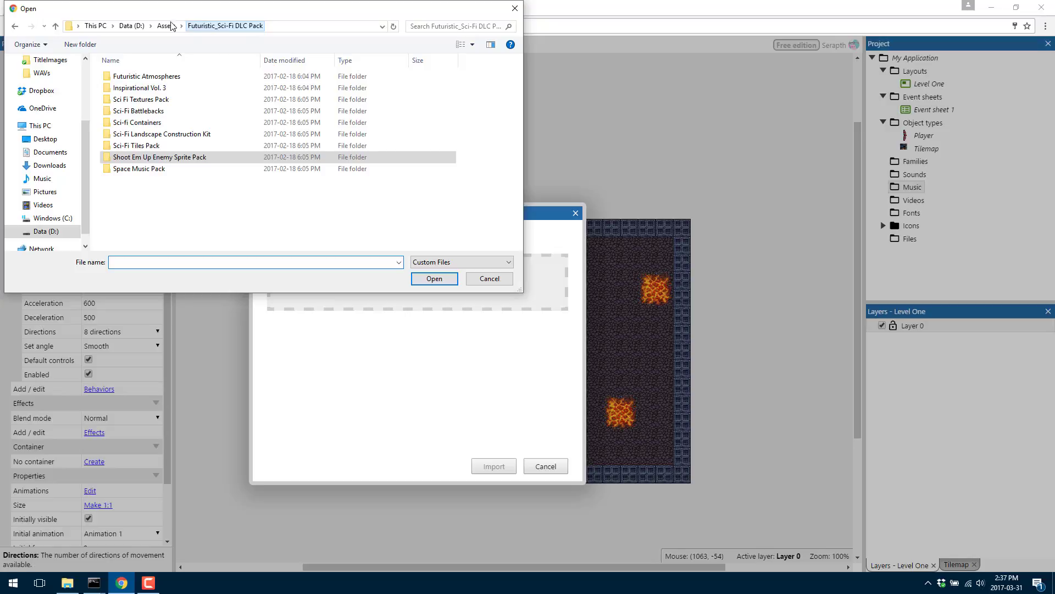
pyautogui.click(146, 78)
pyautogui.doubleClick(144, 81)
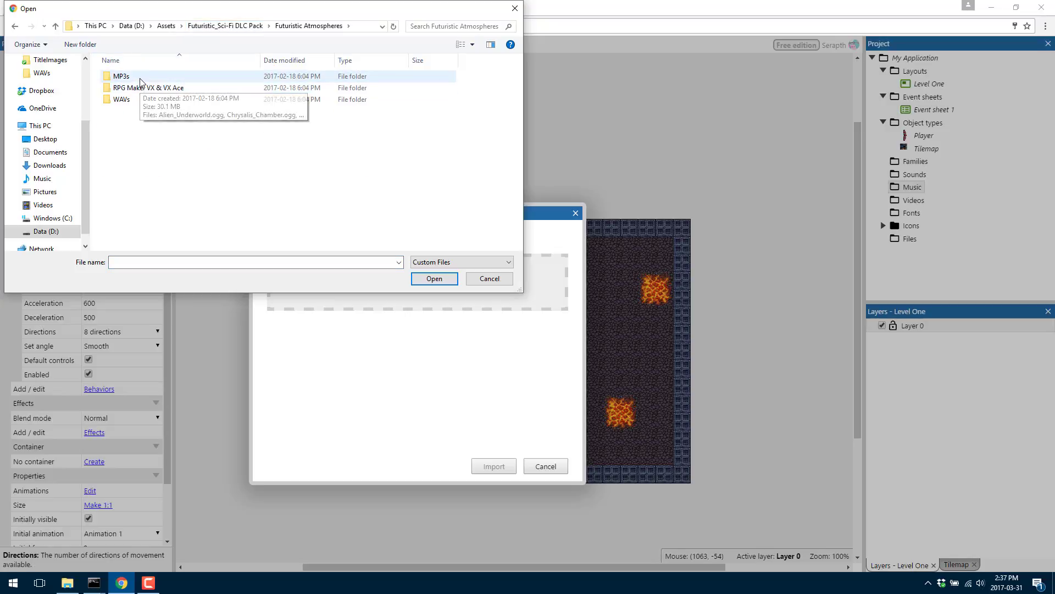
pyautogui.doubleClick(141, 82)
pyautogui.press('BackSpace')
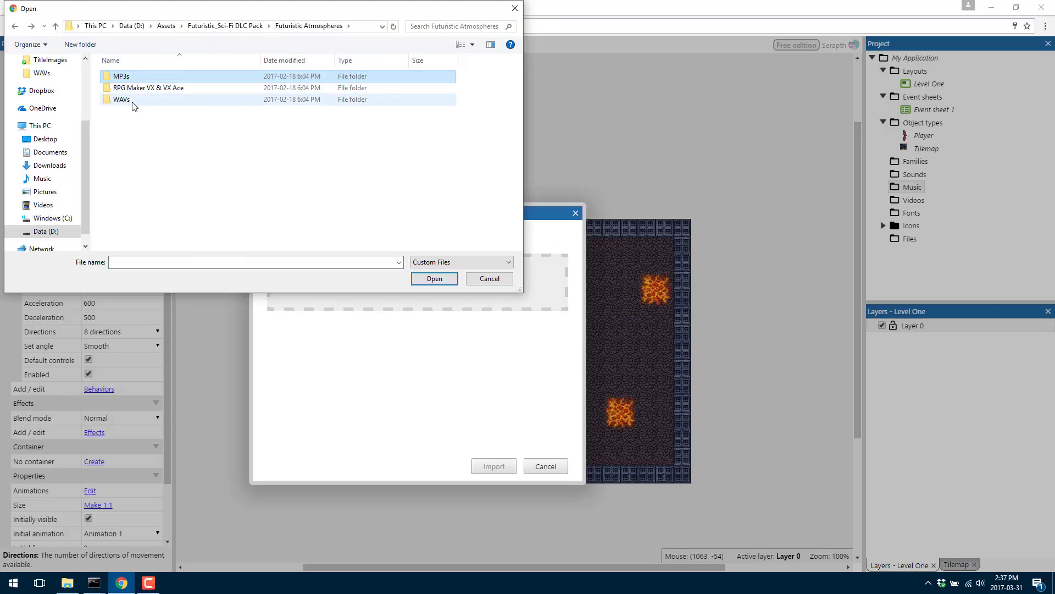
pyautogui.doubleClick(139, 99)
pyautogui.doubleClick(142, 89)
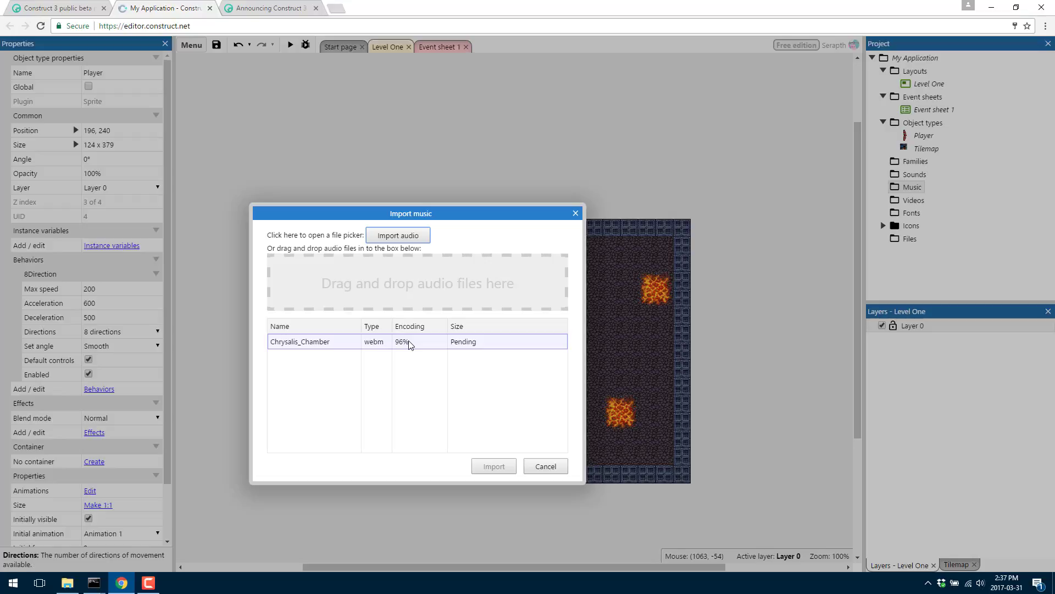
pyautogui.click(493, 466)
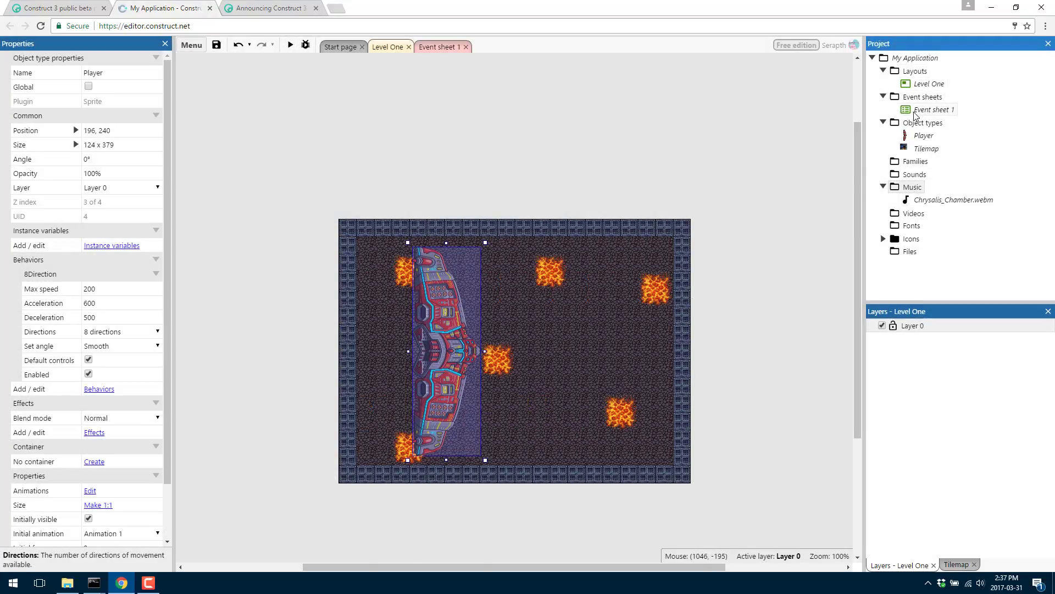
# Add a new event to Event sheet 1 with the System condition On start of layout.
pyautogui.click(929, 84)
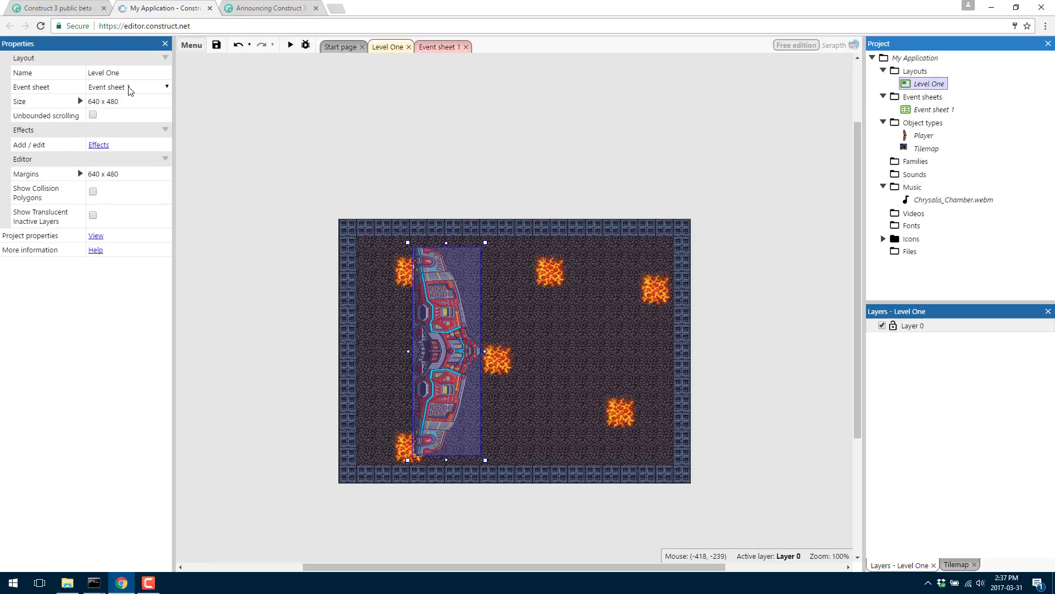
pyautogui.doubleClick(934, 110)
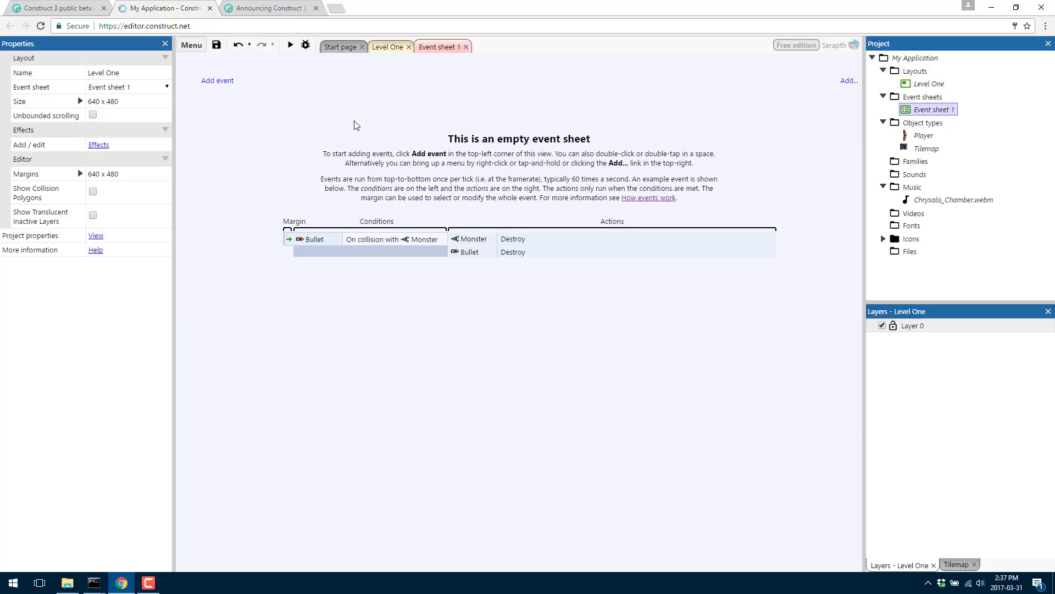
pyautogui.click(214, 81)
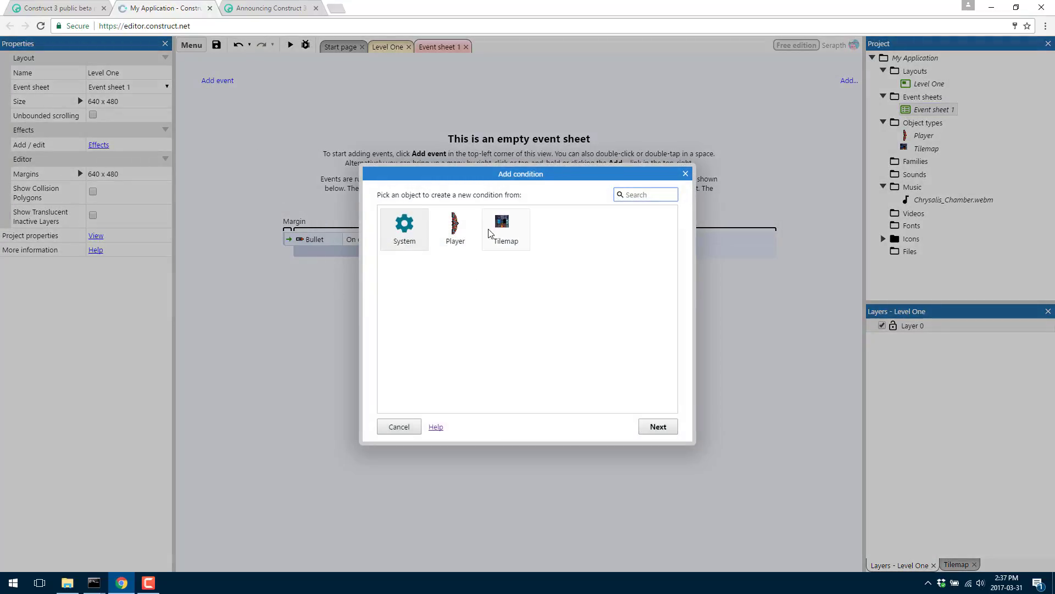
pyautogui.doubleClick(413, 231)
pyautogui.scroll(-2, 455, 331)
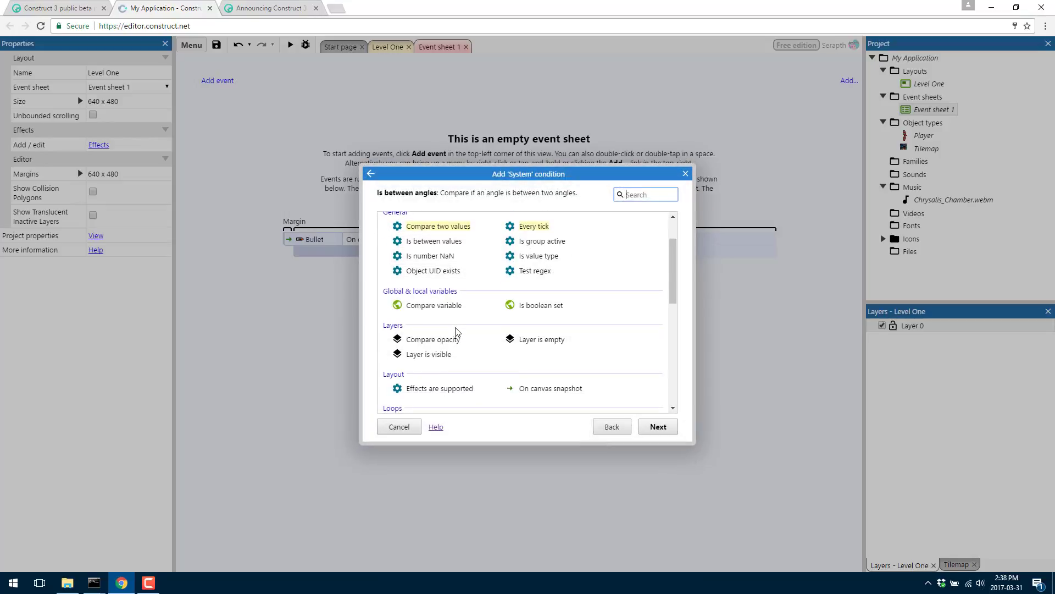
pyautogui.scroll(-6, 455, 331)
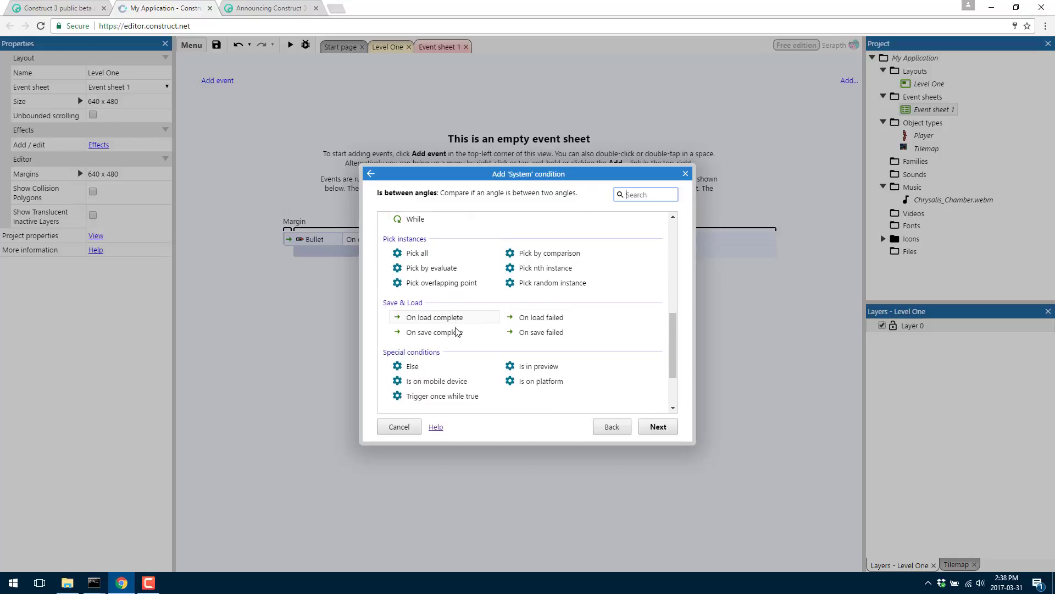
pyautogui.scroll(-1, 455, 331)
pyautogui.scroll(-1, 455, 332)
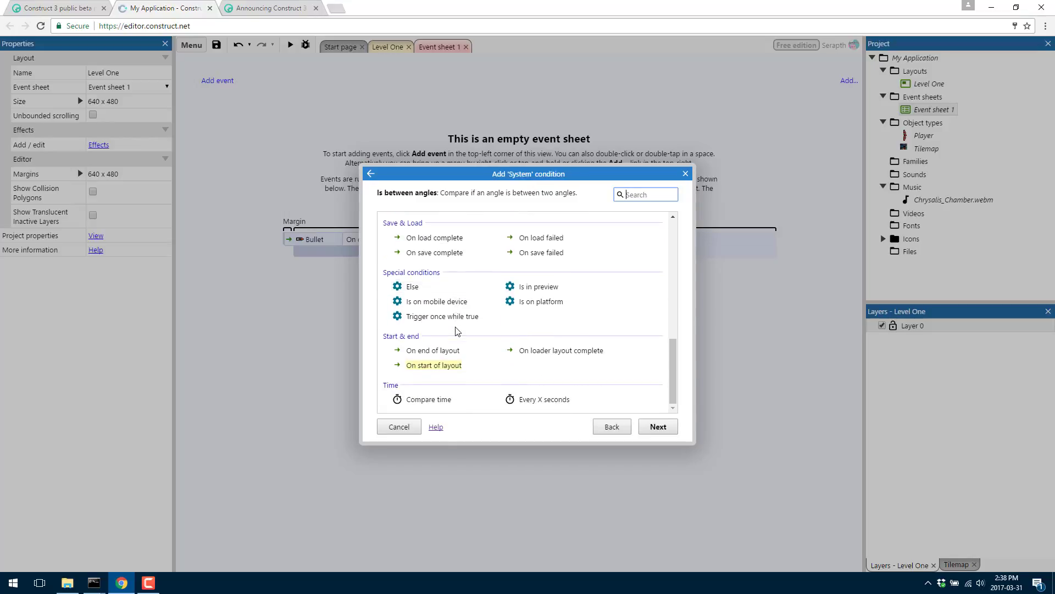
pyautogui.doubleClick(434, 365)
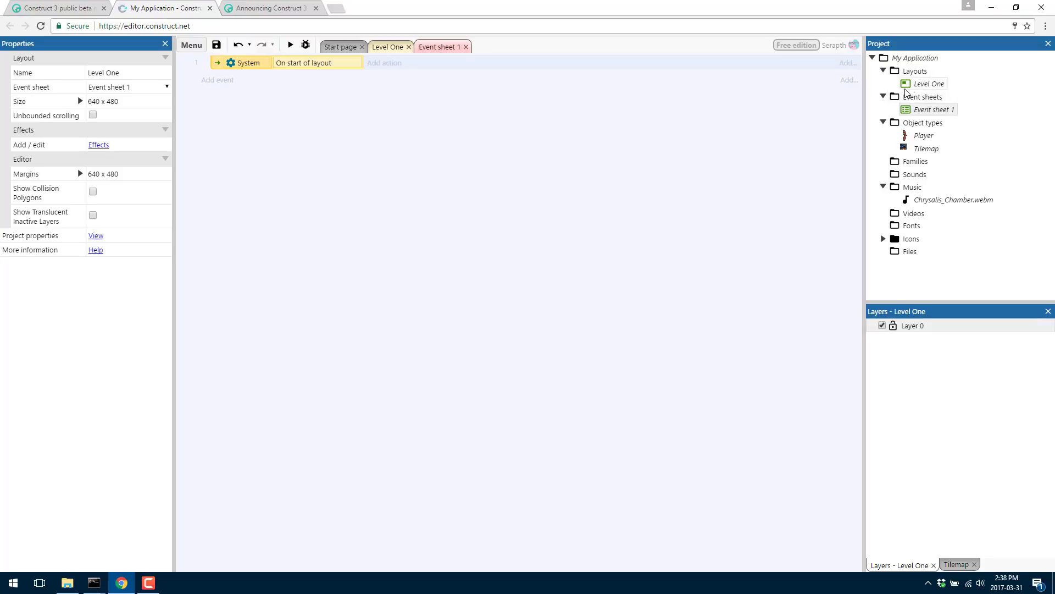
# Add the Audio plugin to the project as a new object type.
pyautogui.click(391, 64)
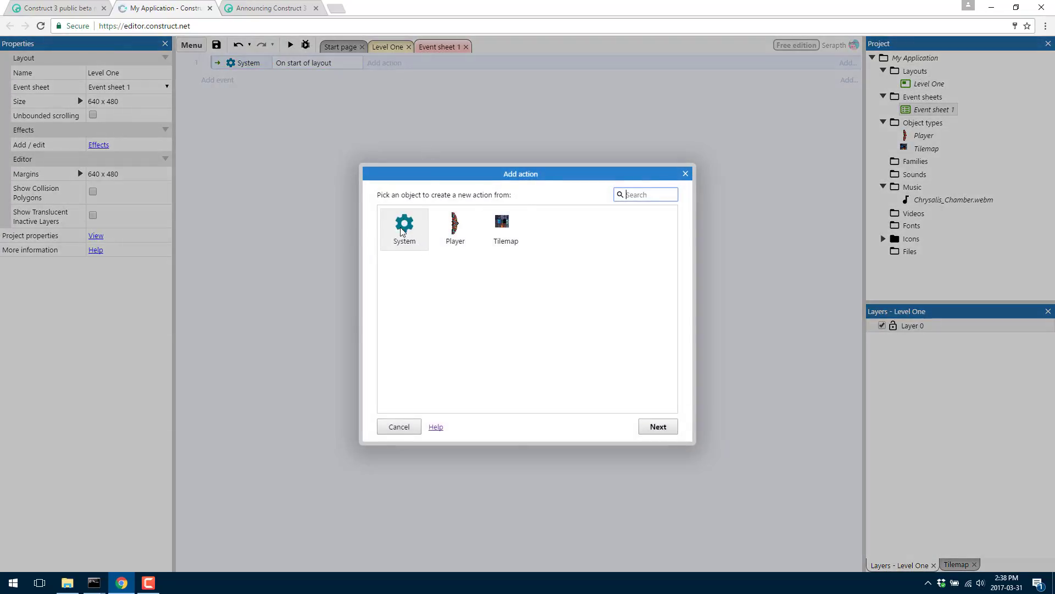
pyautogui.click(395, 425)
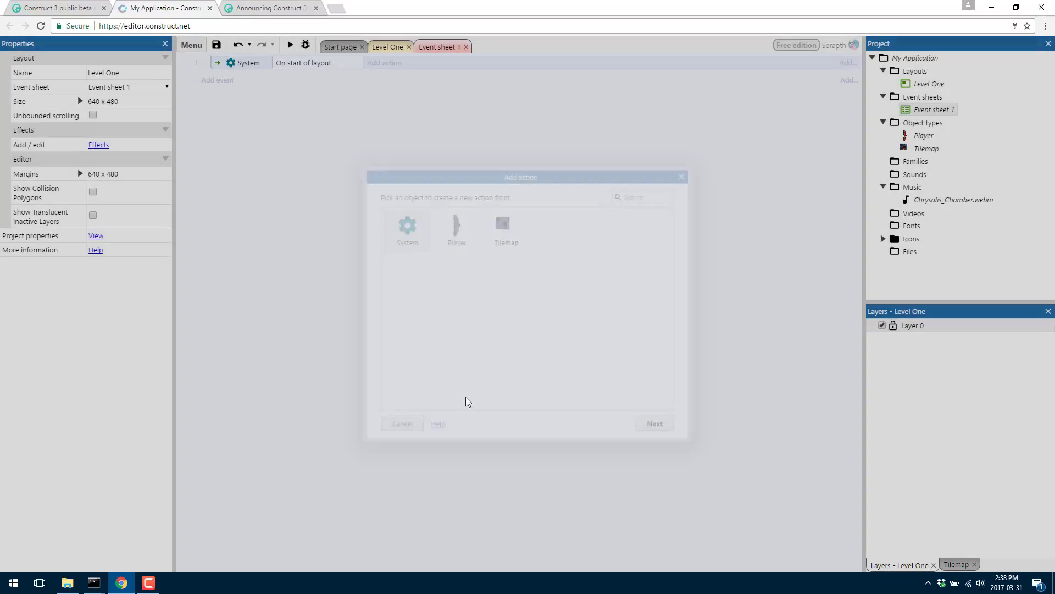
pyautogui.rightClick(935, 125)
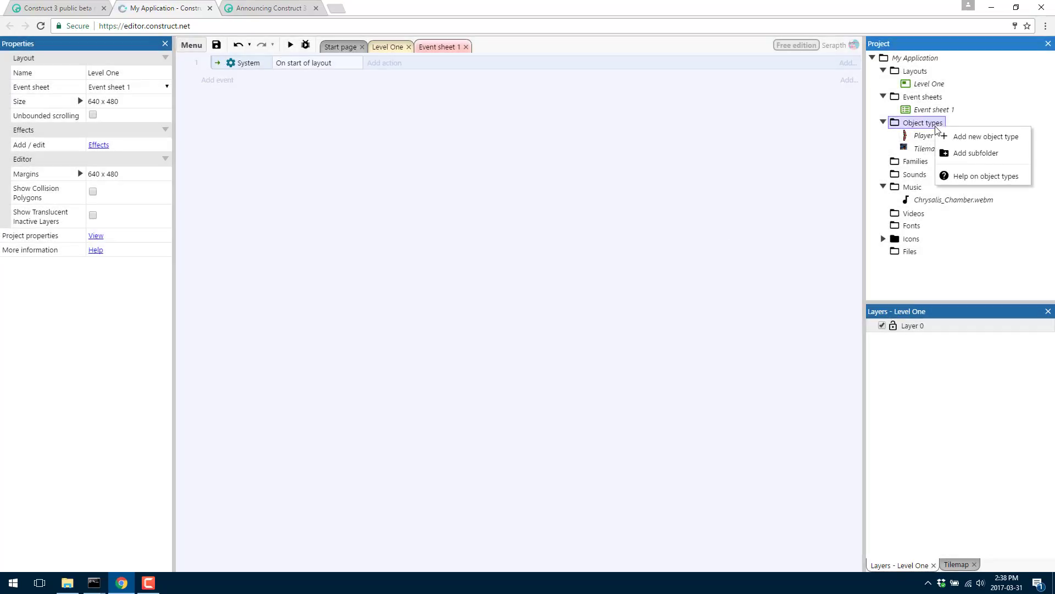
pyautogui.click(957, 136)
pyautogui.scroll(-5, 484, 323)
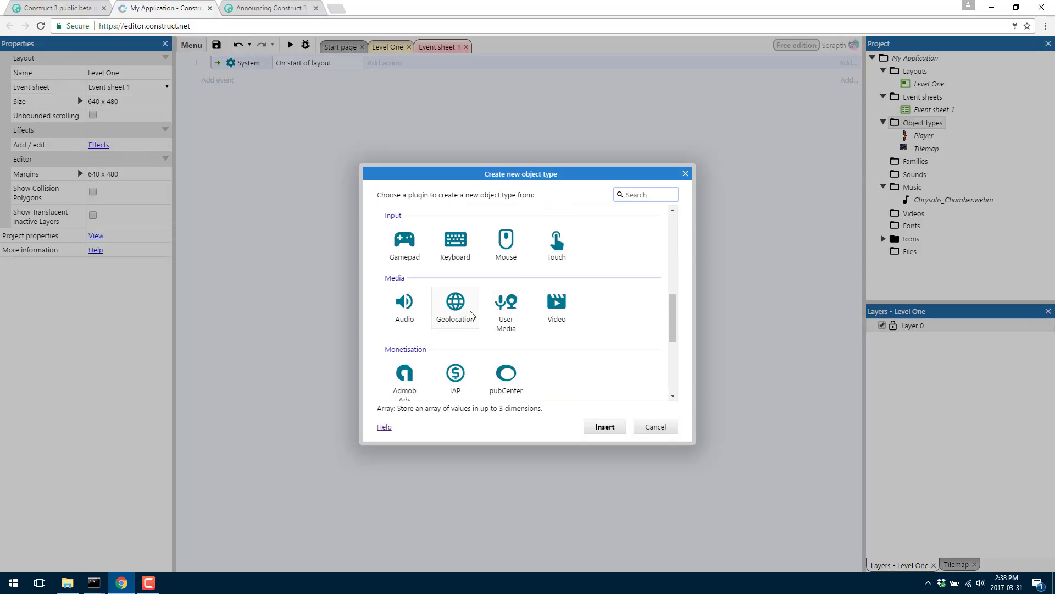
pyautogui.doubleClick(400, 310)
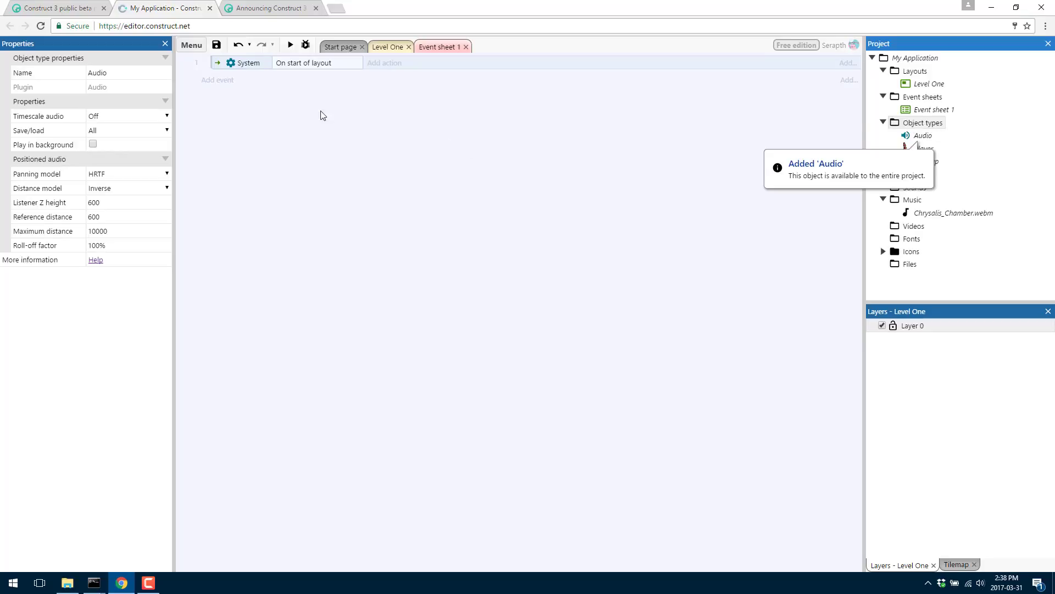
# Give the On start of layout event an Audio Play action for Chrysalis_Chamber, not looping at volume 0, and preview the layout.
pyautogui.click(371, 64)
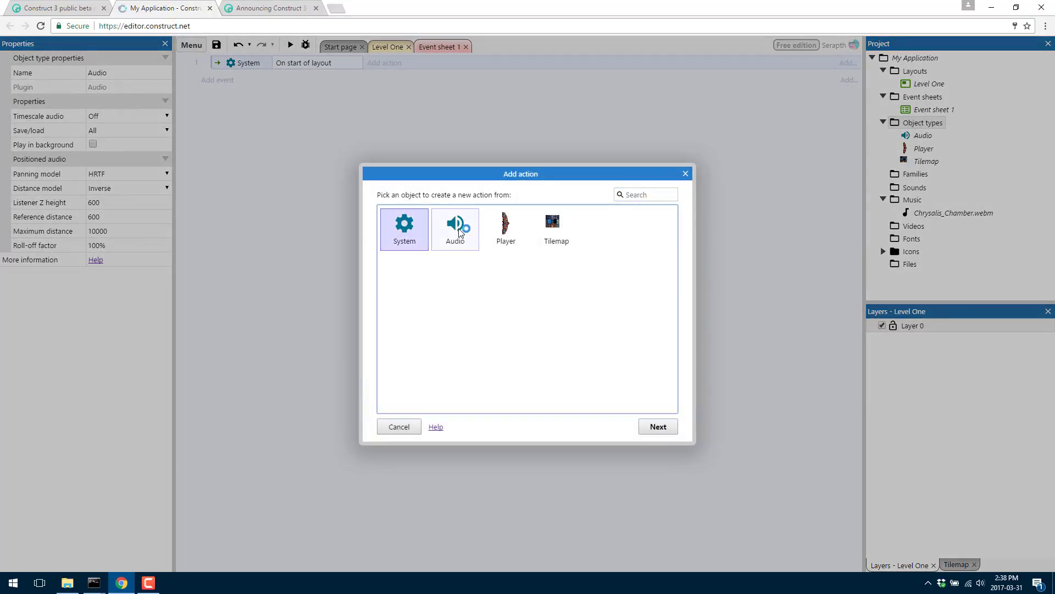
pyautogui.click(460, 230)
pyautogui.doubleClick(460, 229)
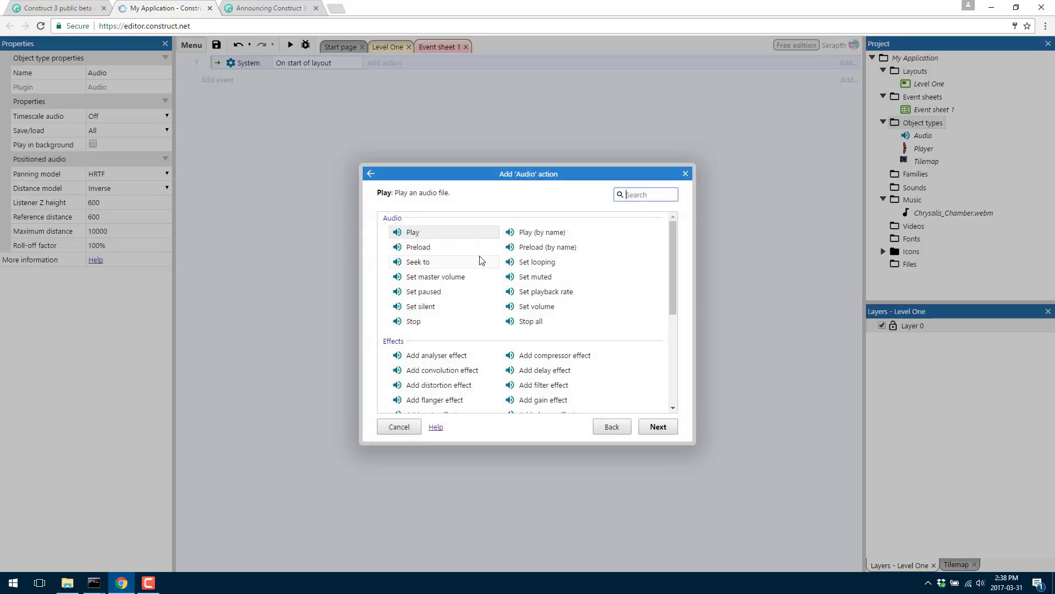
pyautogui.click(412, 234)
pyautogui.doubleClick(412, 235)
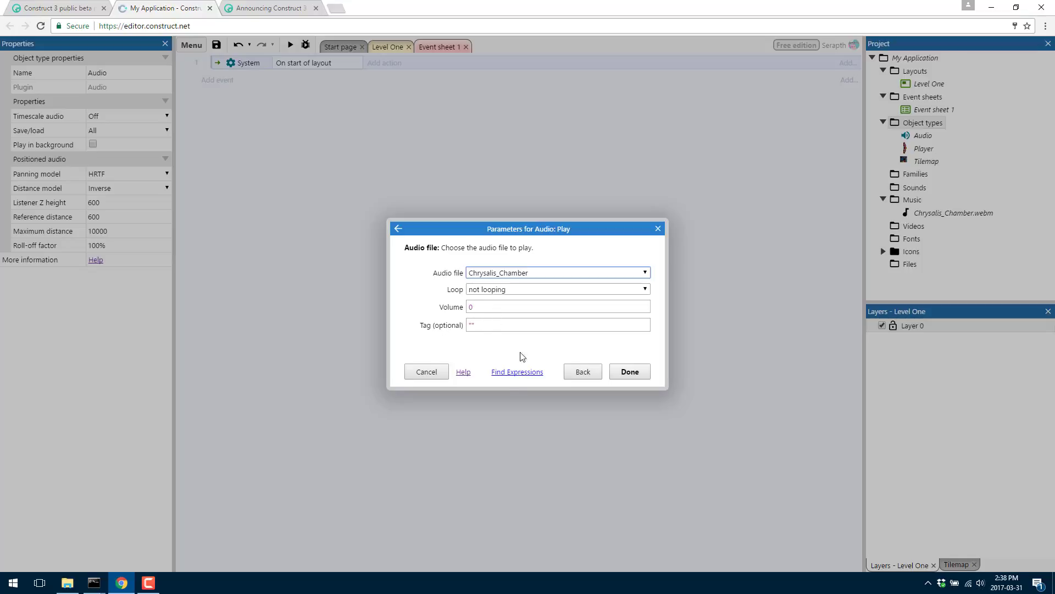
pyautogui.click(629, 372)
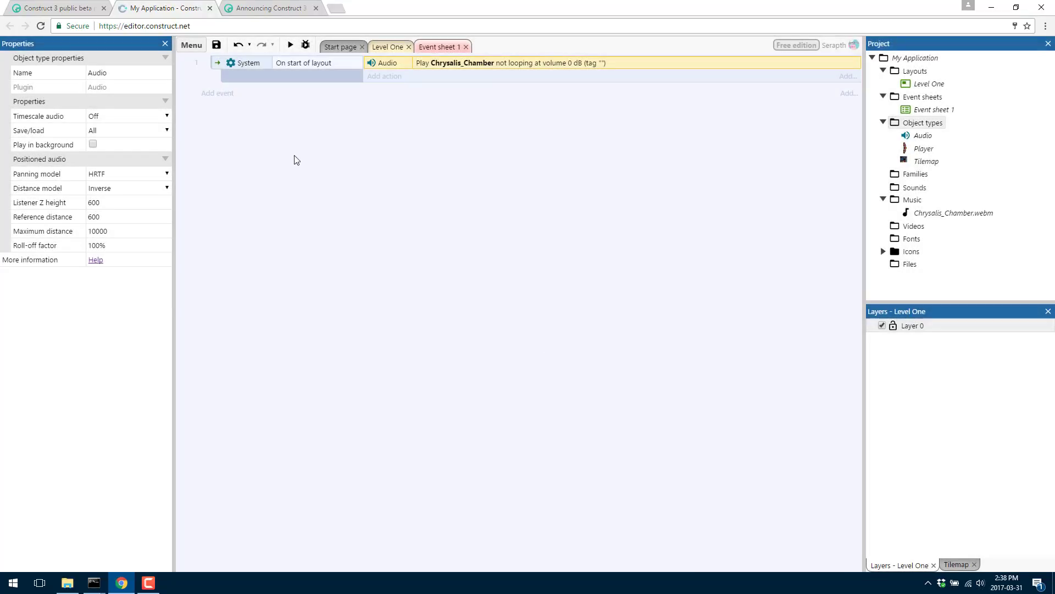
pyautogui.click(289, 45)
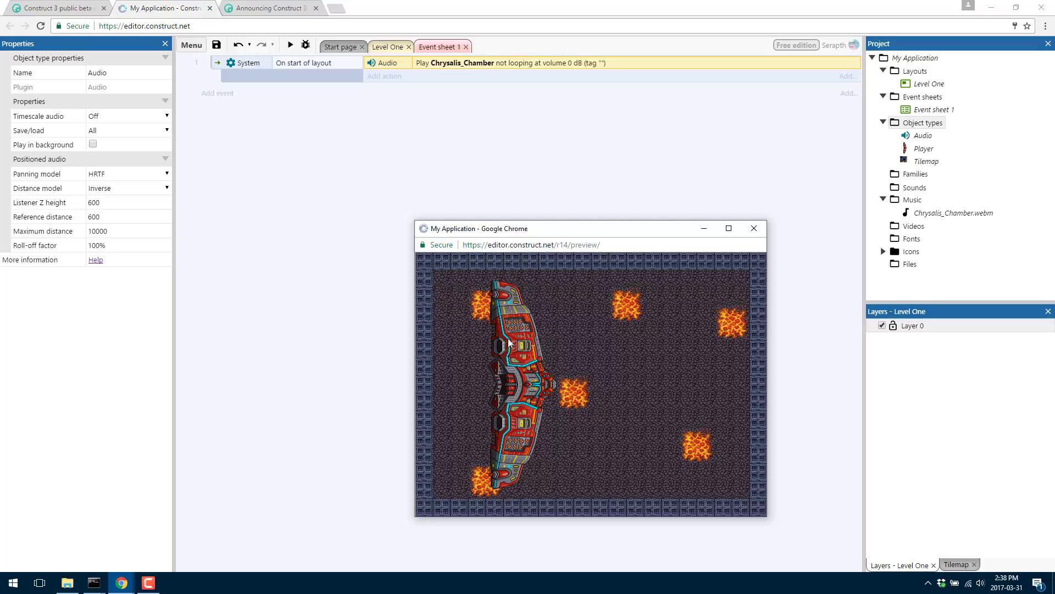
pyautogui.click(753, 228)
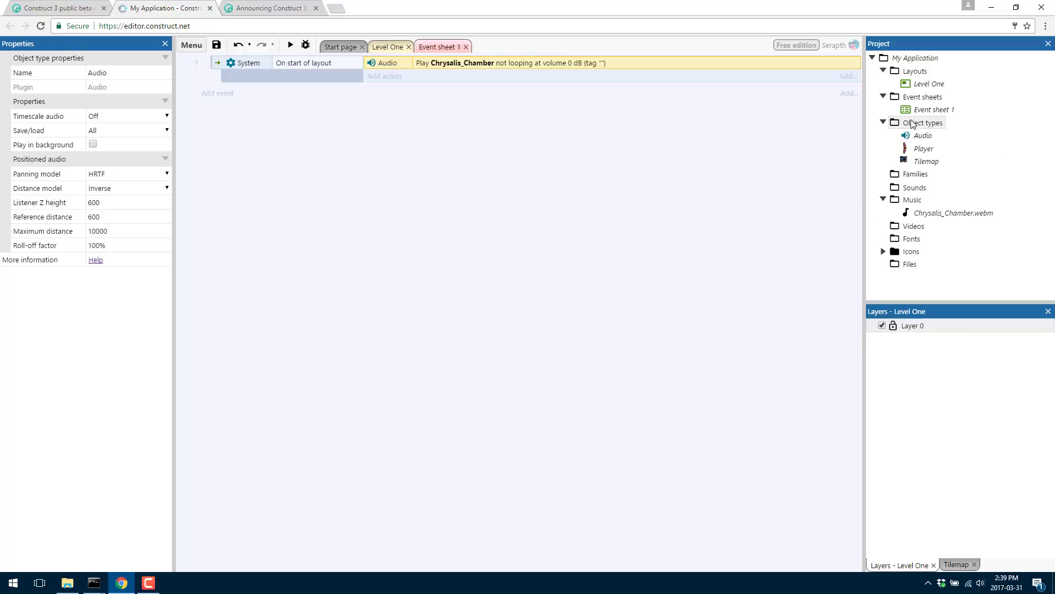
pyautogui.click(225, 93)
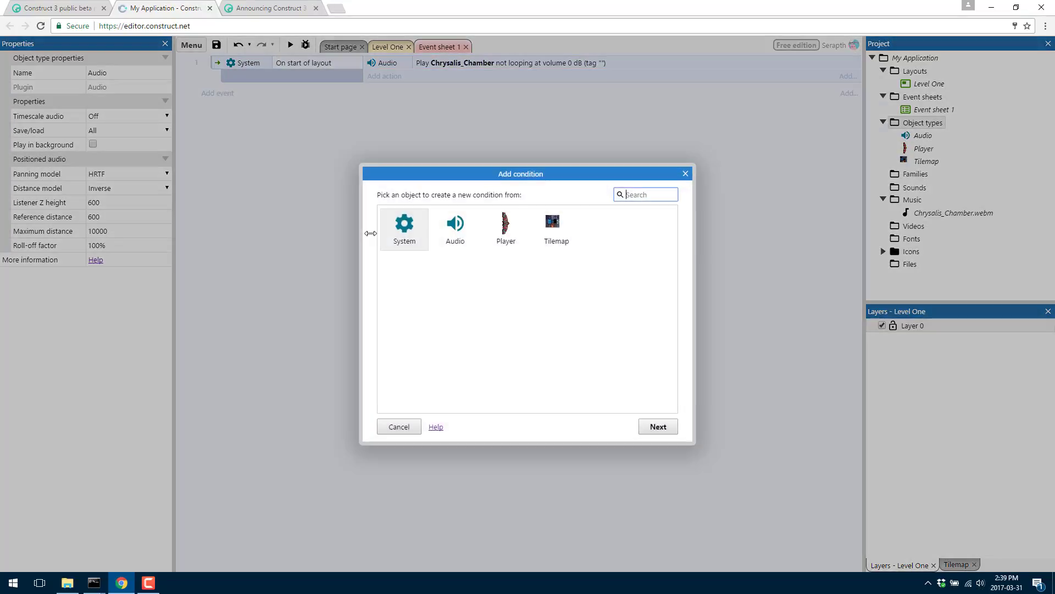
pyautogui.click(506, 226)
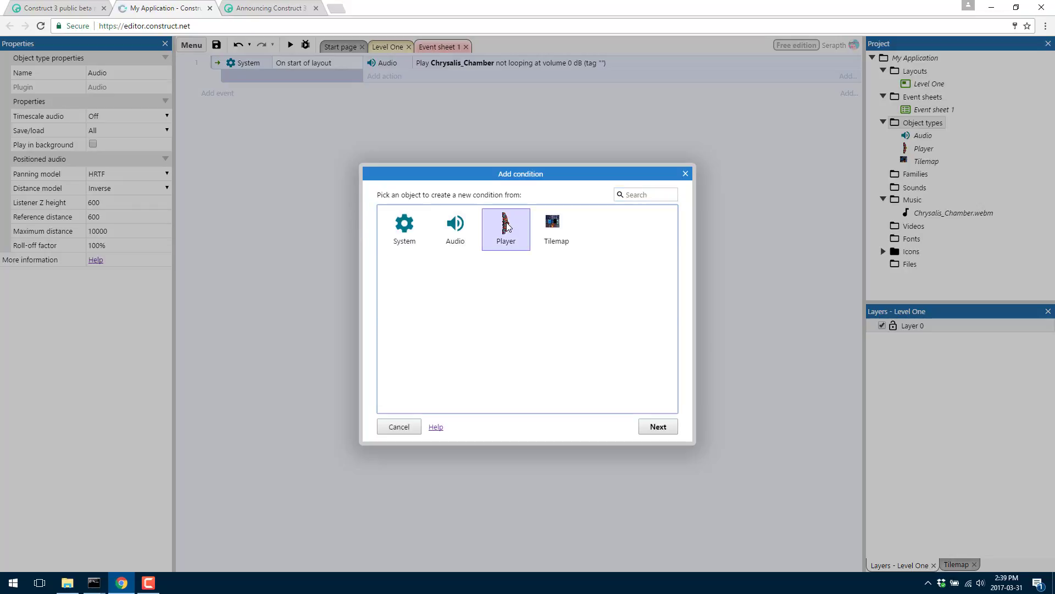
pyautogui.doubleClick(506, 226)
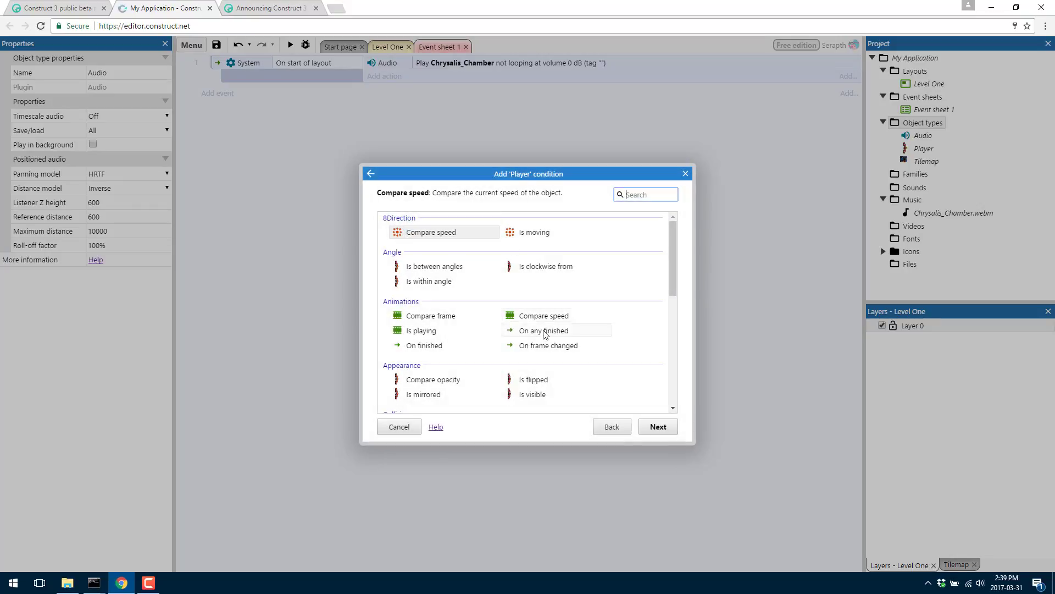
pyautogui.scroll(-5, 469, 279)
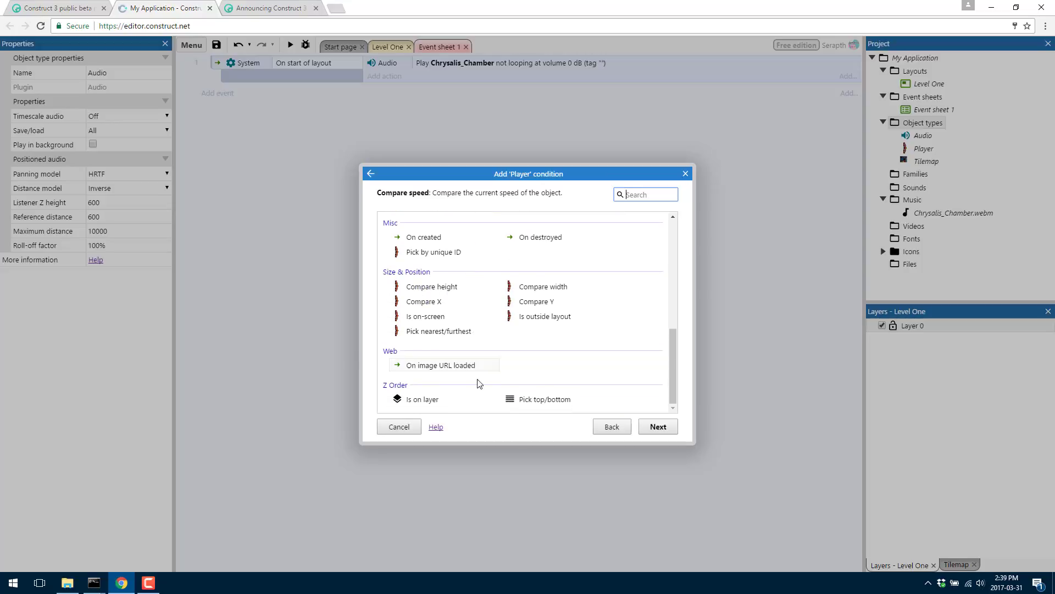
pyautogui.click(409, 427)
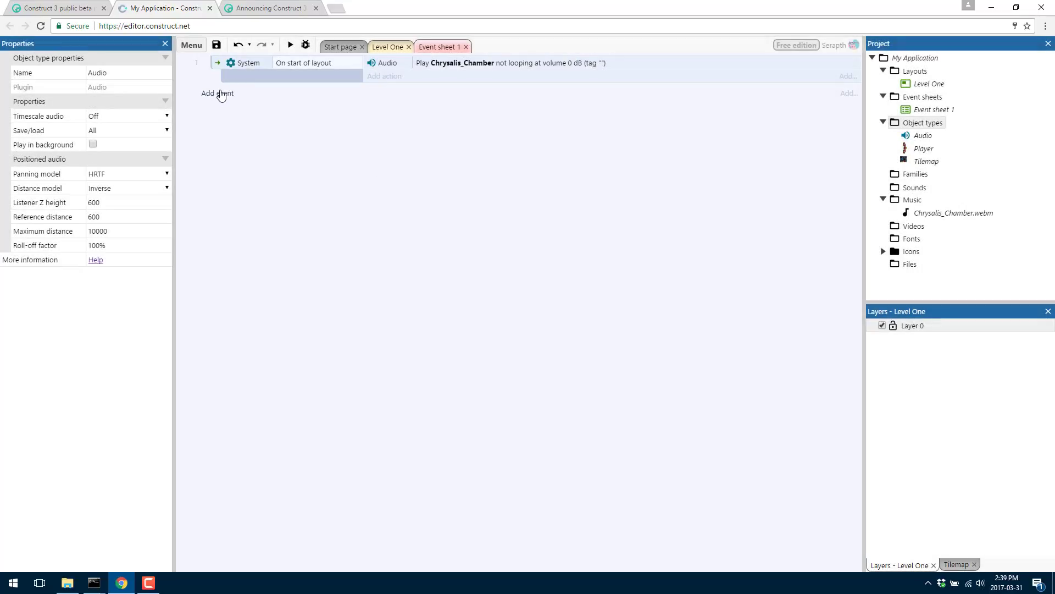
# Add the Mouse input plugin to the project as a new object type.
pyautogui.rightClick(933, 124)
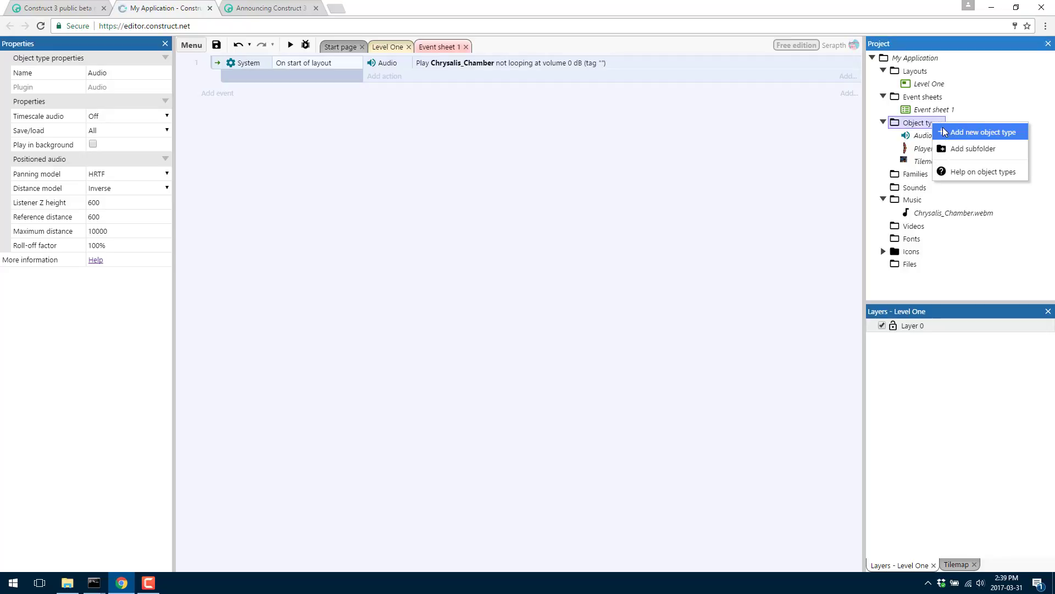
pyautogui.click(970, 131)
pyautogui.scroll(-5, 523, 313)
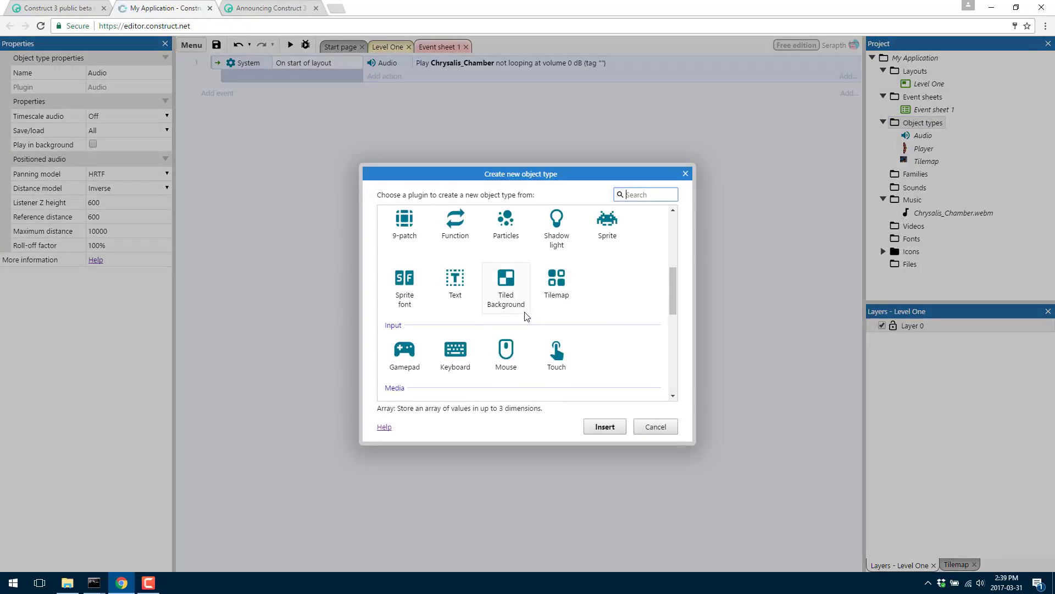
pyautogui.scroll(-1, 526, 316)
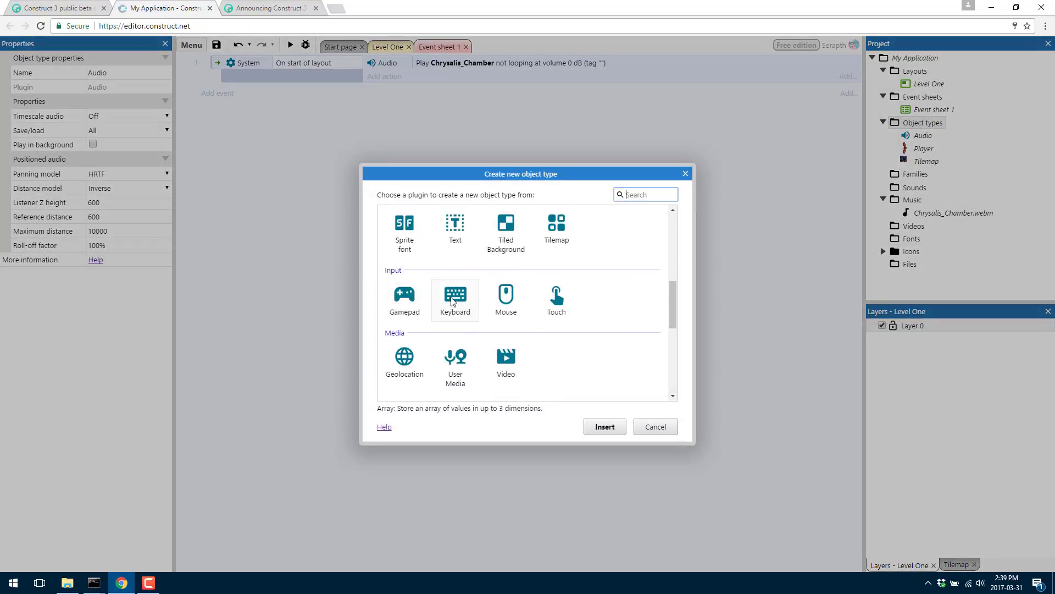
pyautogui.doubleClick(506, 298)
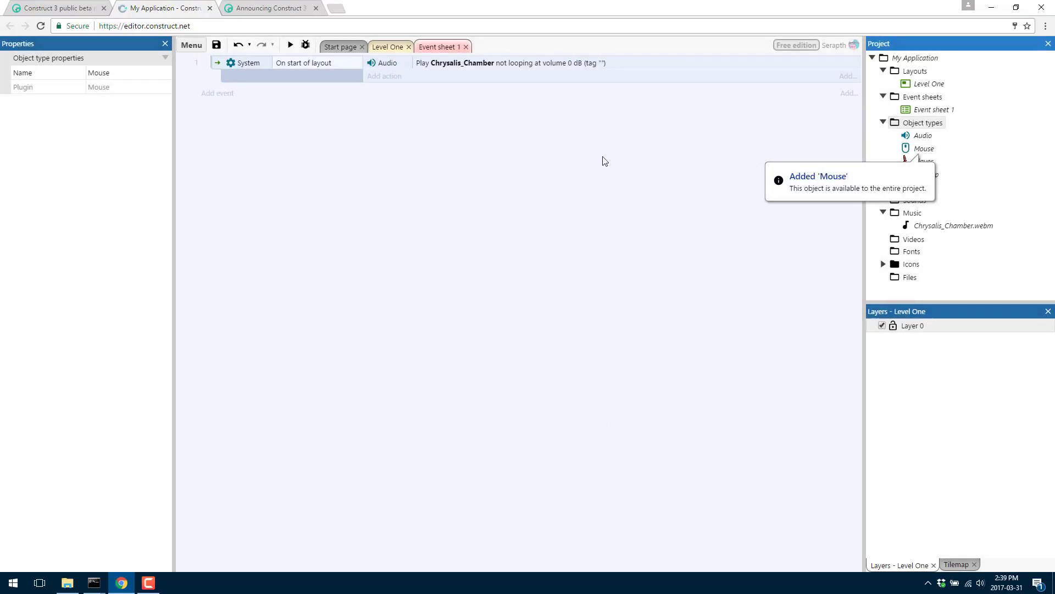
# Add a new event with the Mouse condition On click, for the Left button with click type Clicked.
pyautogui.click(220, 94)
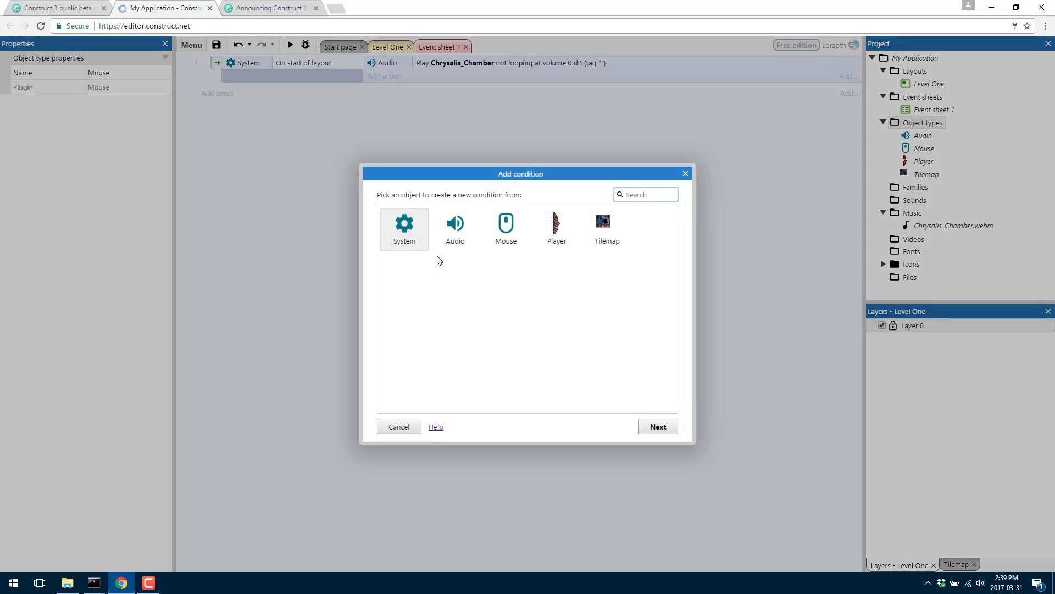
pyautogui.doubleClick(521, 225)
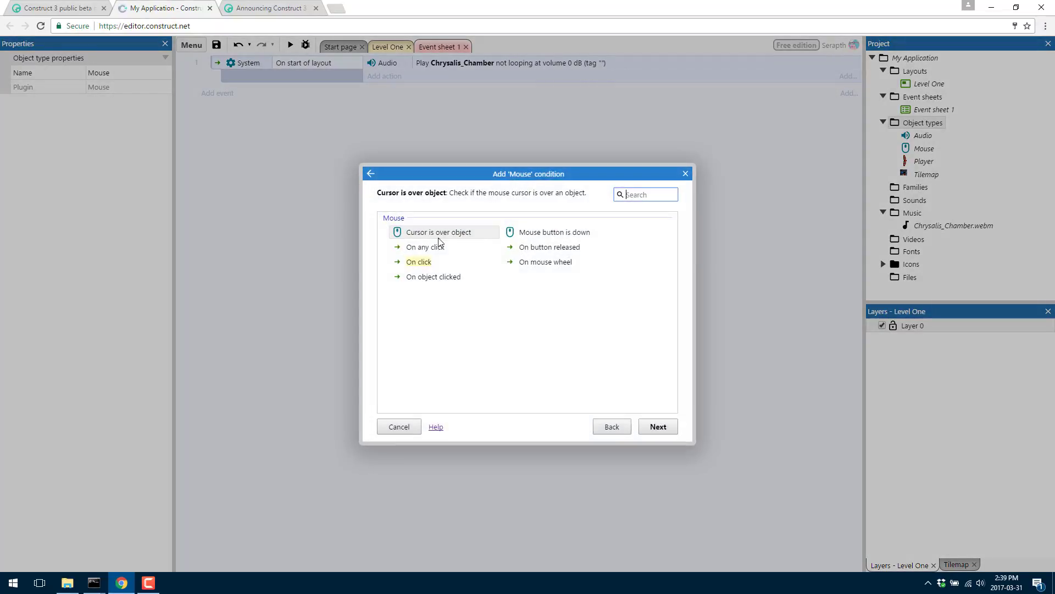
pyautogui.doubleClick(419, 262)
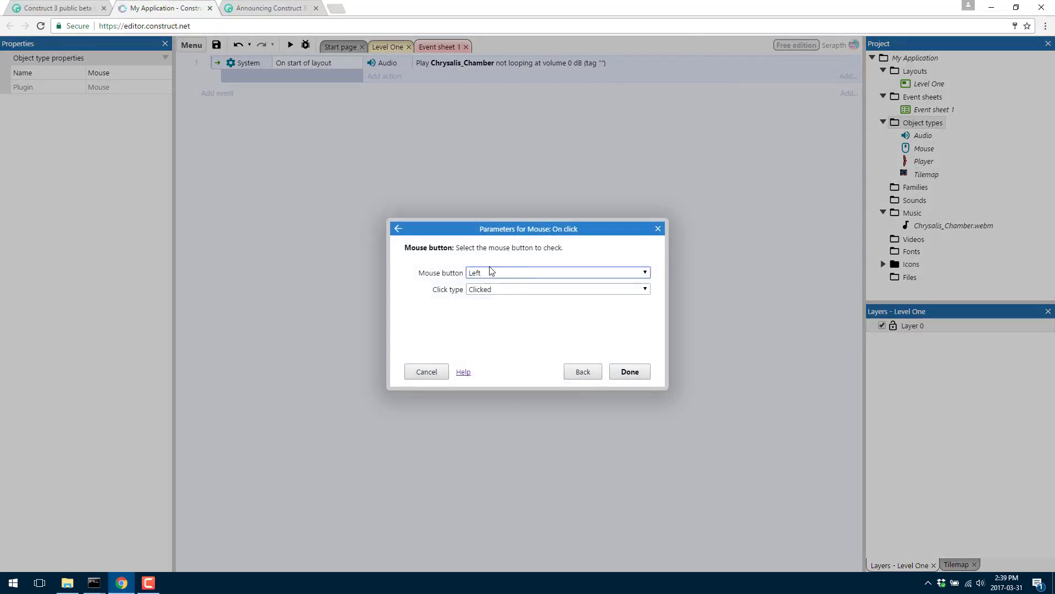
pyautogui.click(637, 371)
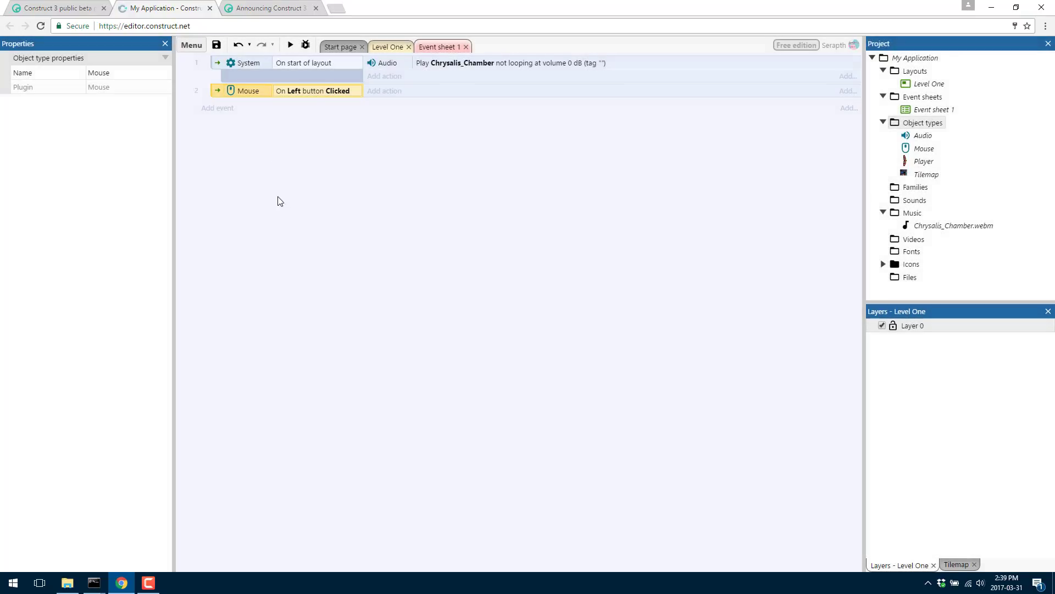
# Start a Player action for the left-click event and choose Rotate toward position from the Angle actions.
pyautogui.click(391, 93)
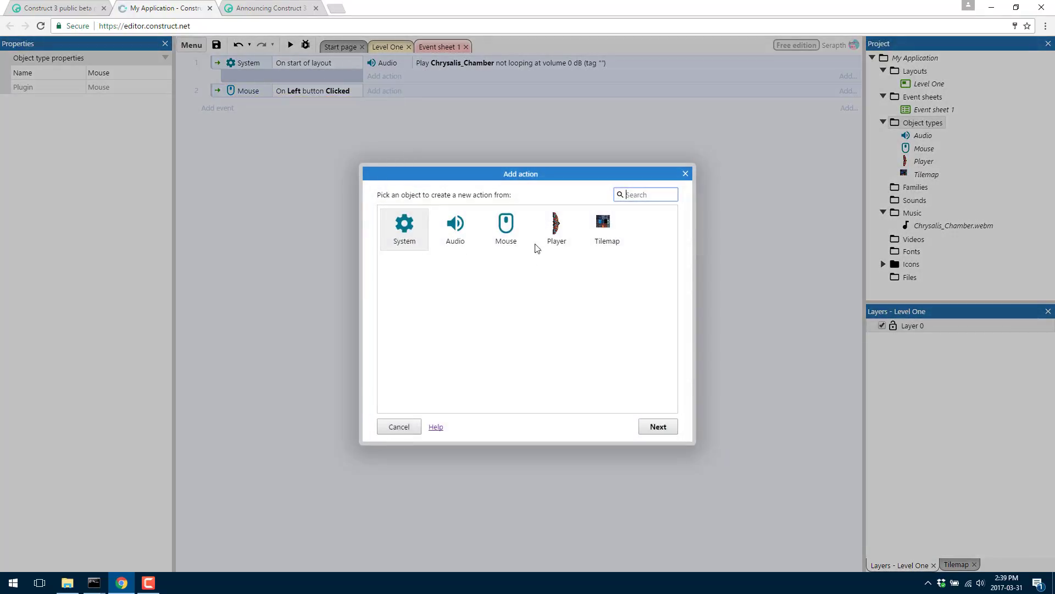
pyautogui.doubleClick(555, 222)
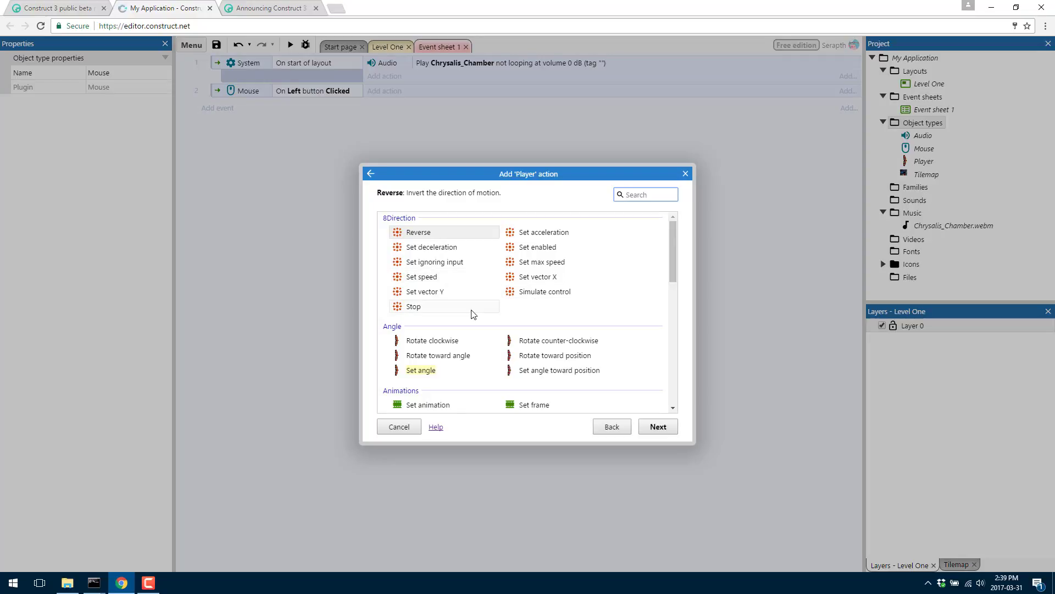
pyautogui.scroll(-4, 579, 321)
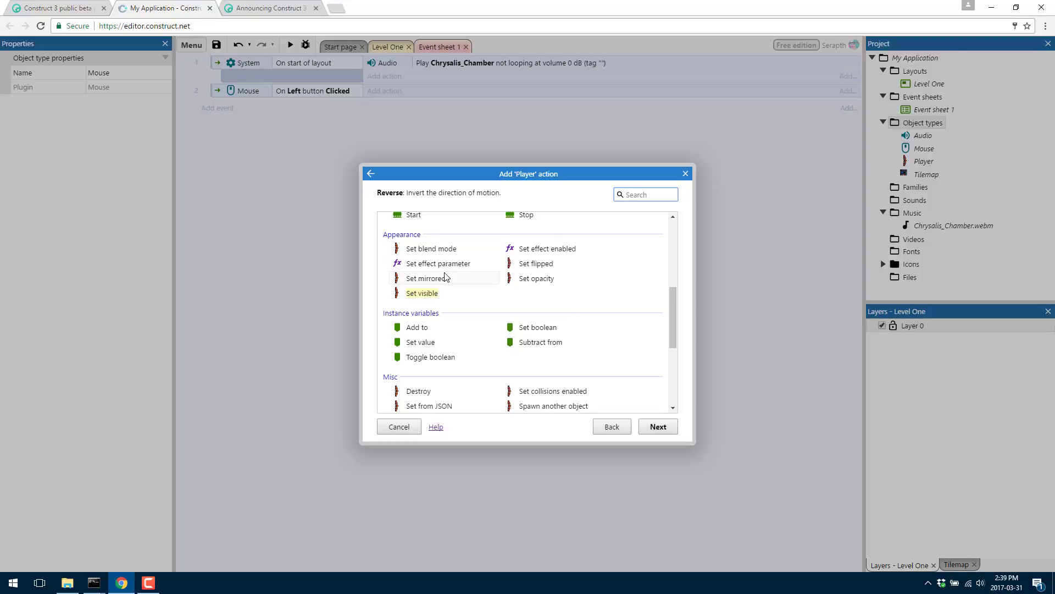
pyautogui.scroll(-1, 464, 325)
pyautogui.scroll(-1, 462, 325)
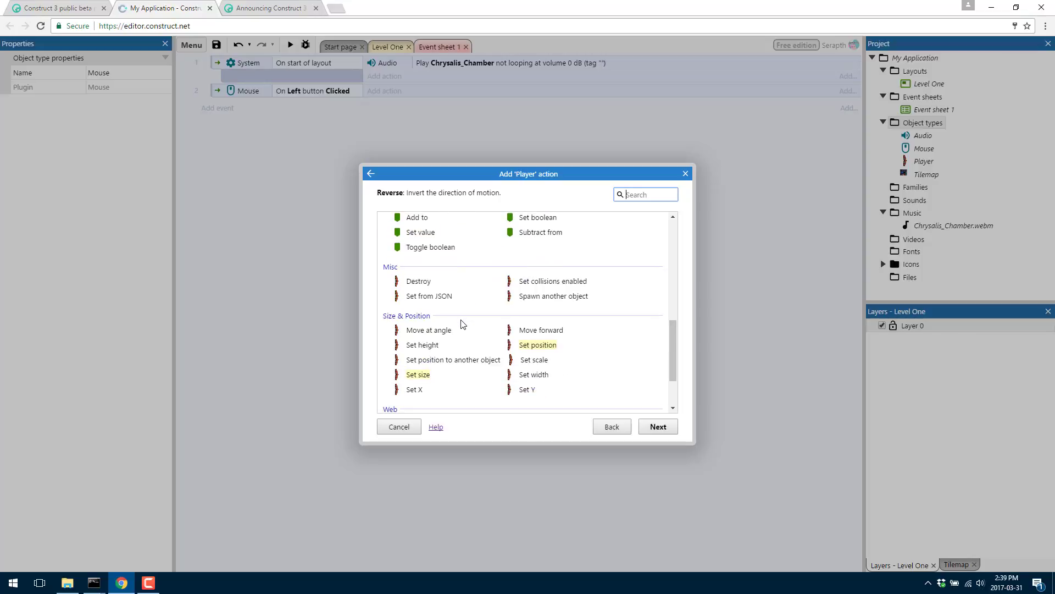
pyautogui.scroll(-1, 462, 324)
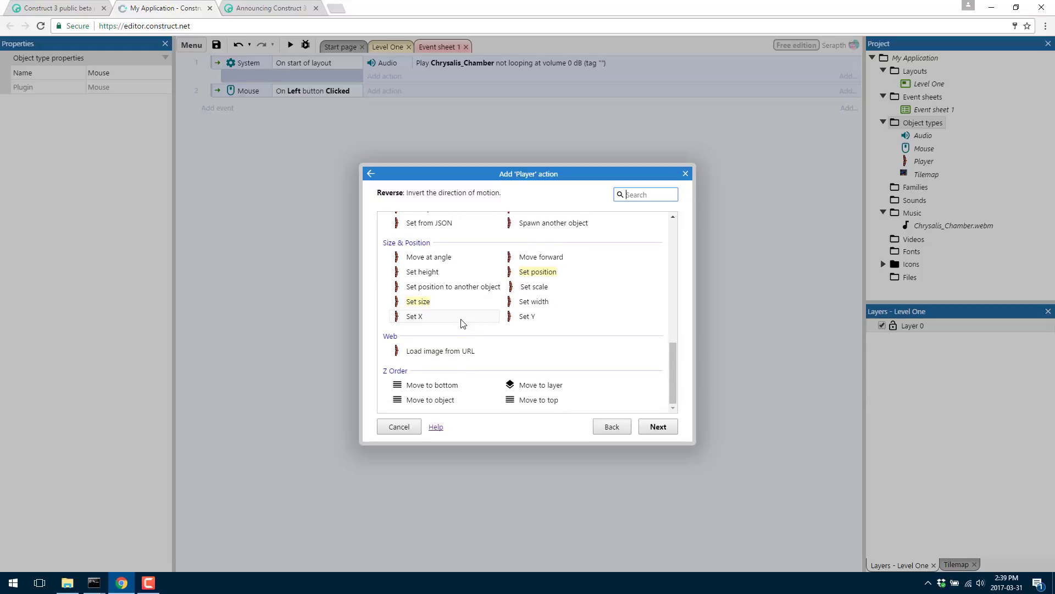
pyautogui.scroll(2, 462, 324)
pyautogui.scroll(-1, 462, 323)
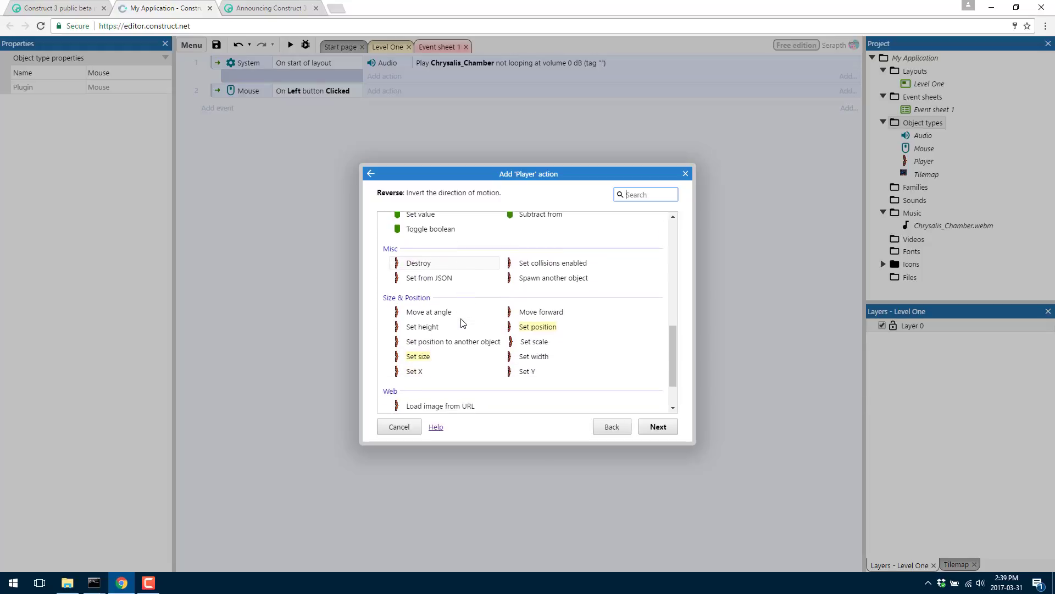
pyautogui.scroll(2, 463, 322)
pyautogui.scroll(3, 461, 323)
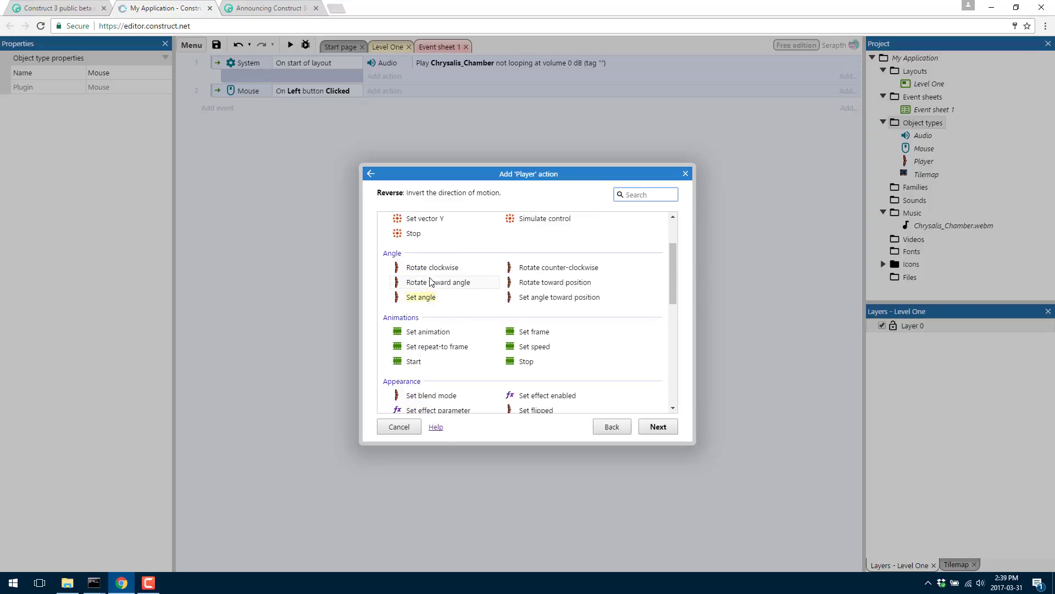
pyautogui.click(436, 283)
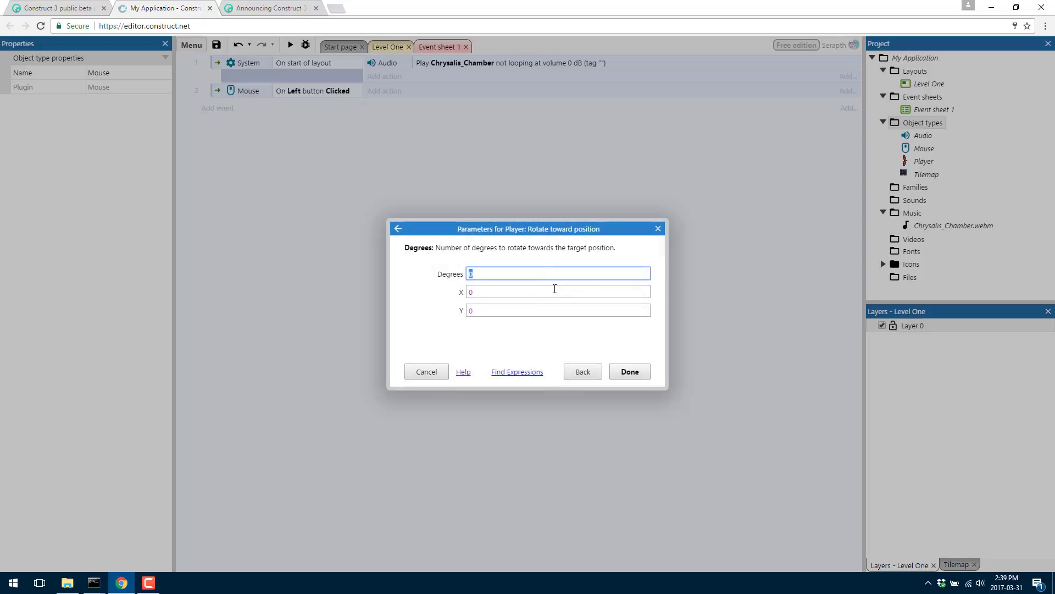
# Set the rotation target to X Mouse.X and Y Mouse.Y, using the Mouse expressions, and add the action.
pyautogui.click(505, 289)
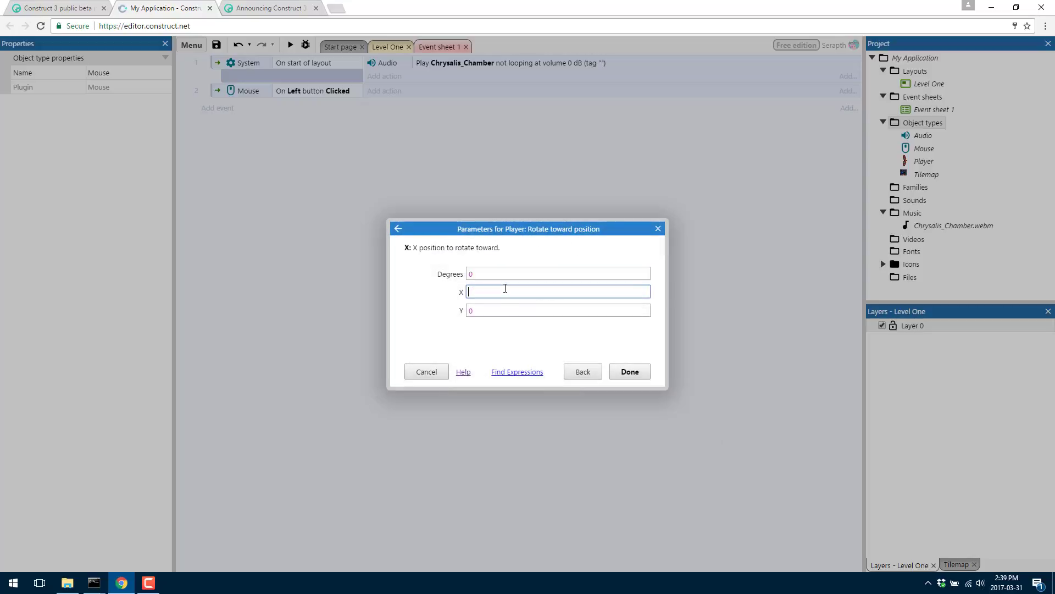
pyautogui.click(519, 374)
pyautogui.scroll(-2, 173, 144)
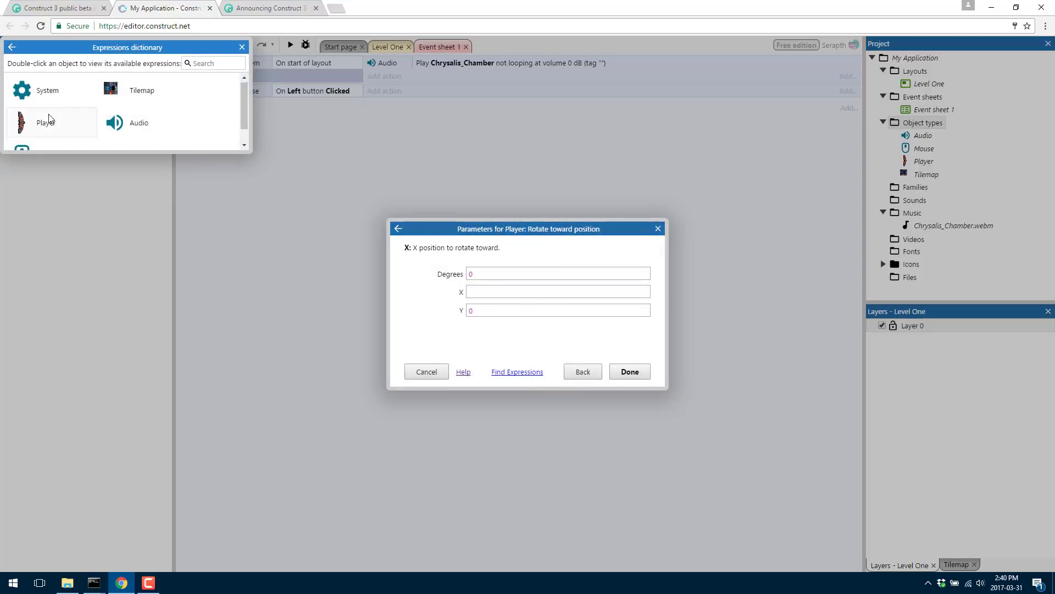
pyautogui.doubleClick(33, 135)
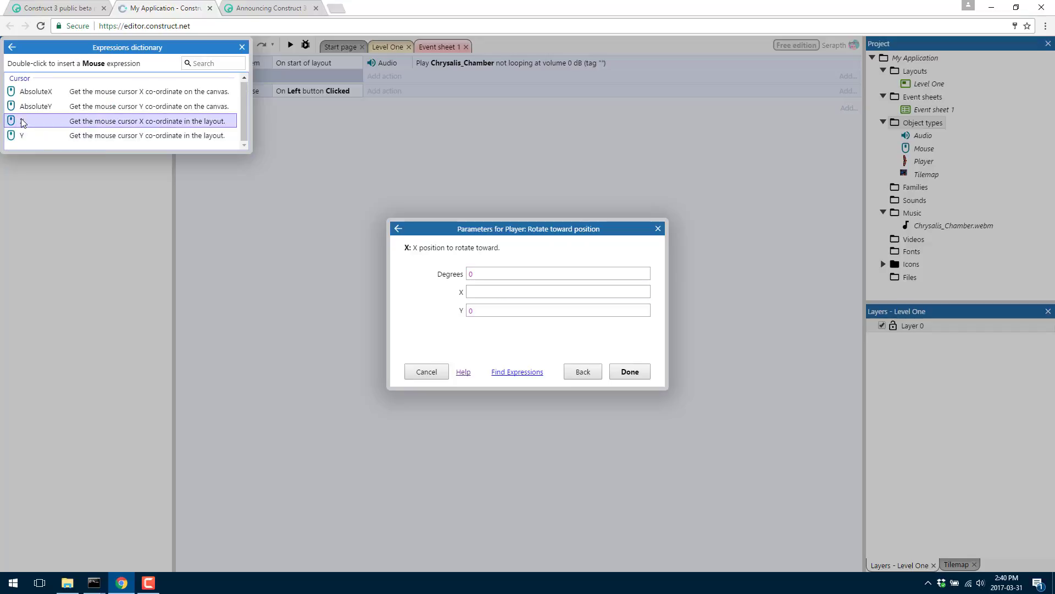
pyautogui.doubleClick(22, 121)
pyautogui.click(497, 292)
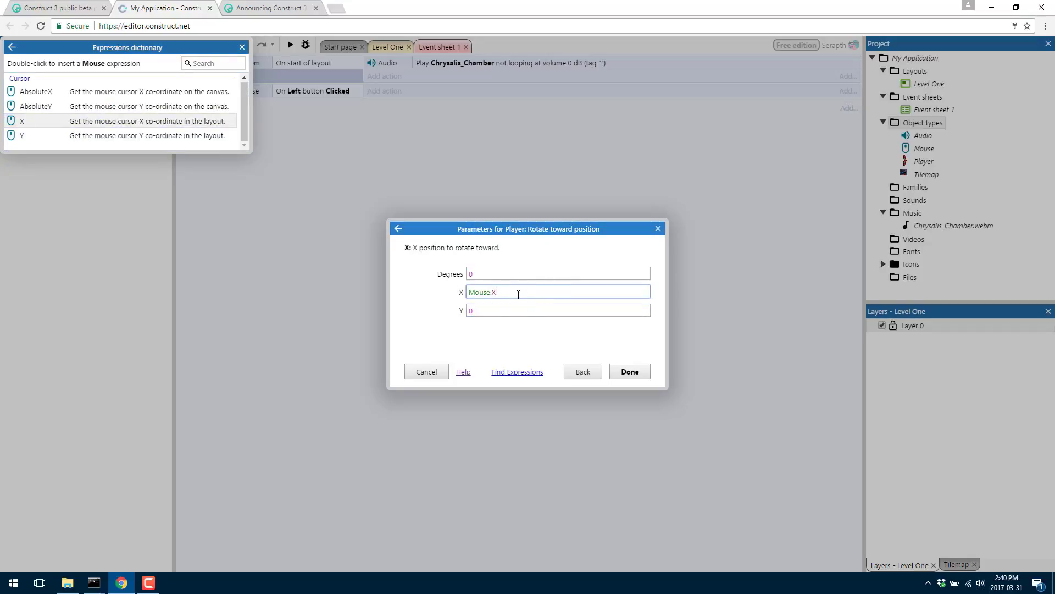
pyautogui.click(499, 315)
pyautogui.write('Mouse.Y')
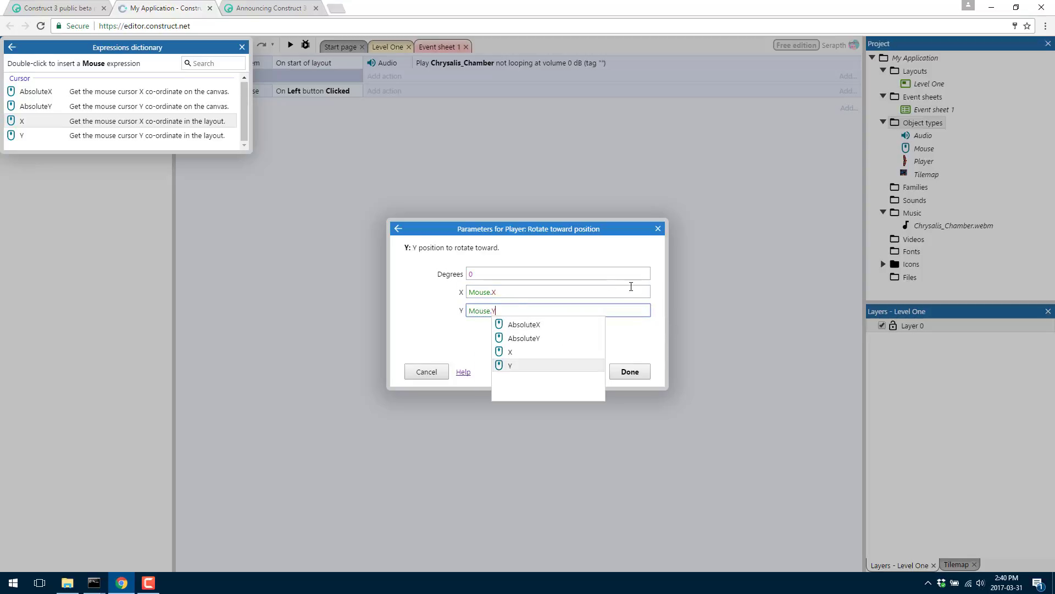
pyautogui.click(607, 290)
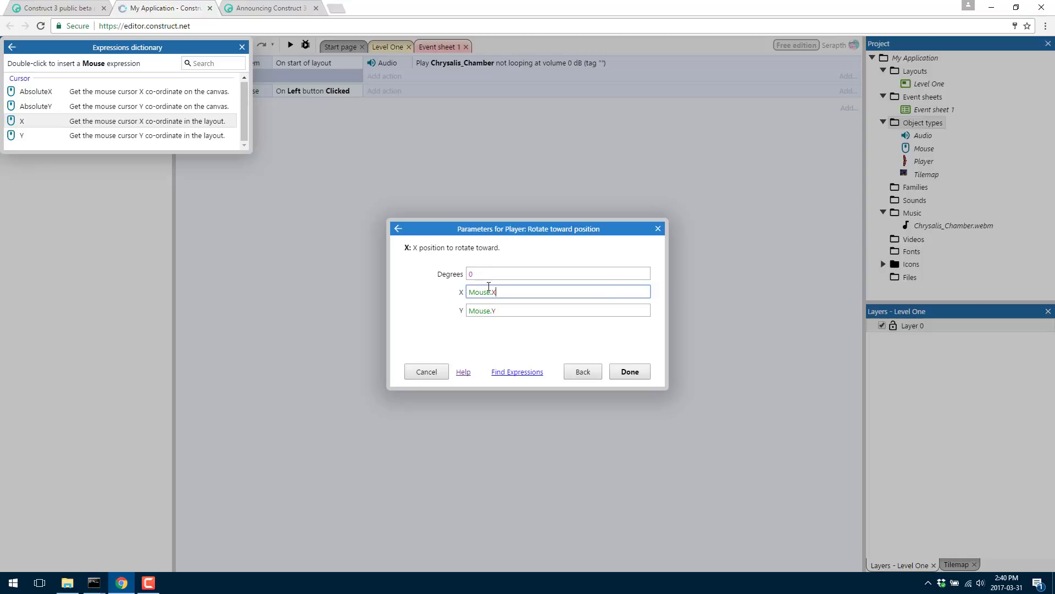
pyautogui.click(627, 373)
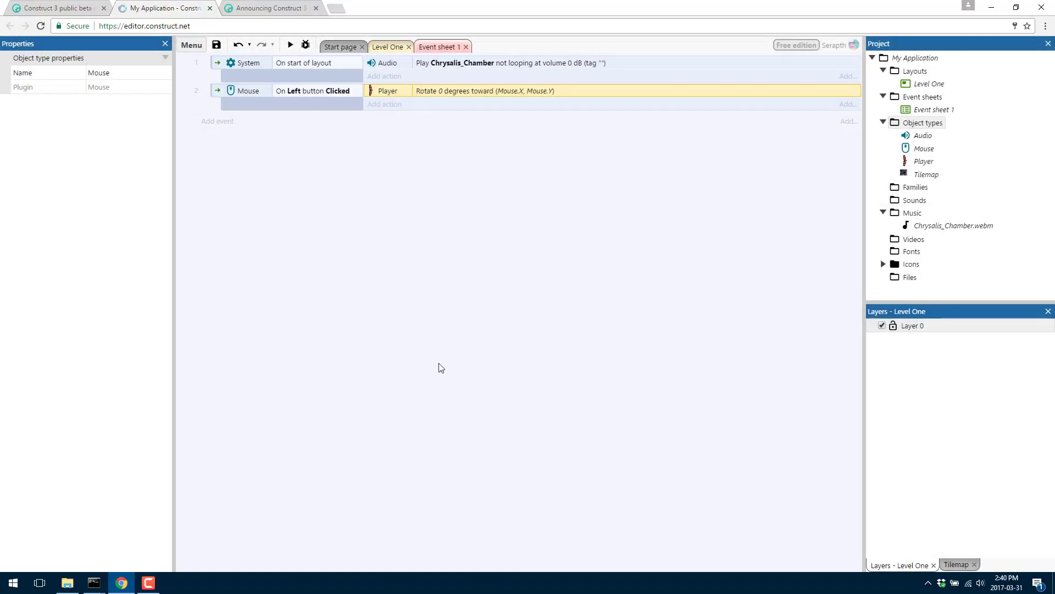
# Set the Player's Rotate toward position action to 6 degrees and preview the layout.
pyautogui.doubleClick(437, 92)
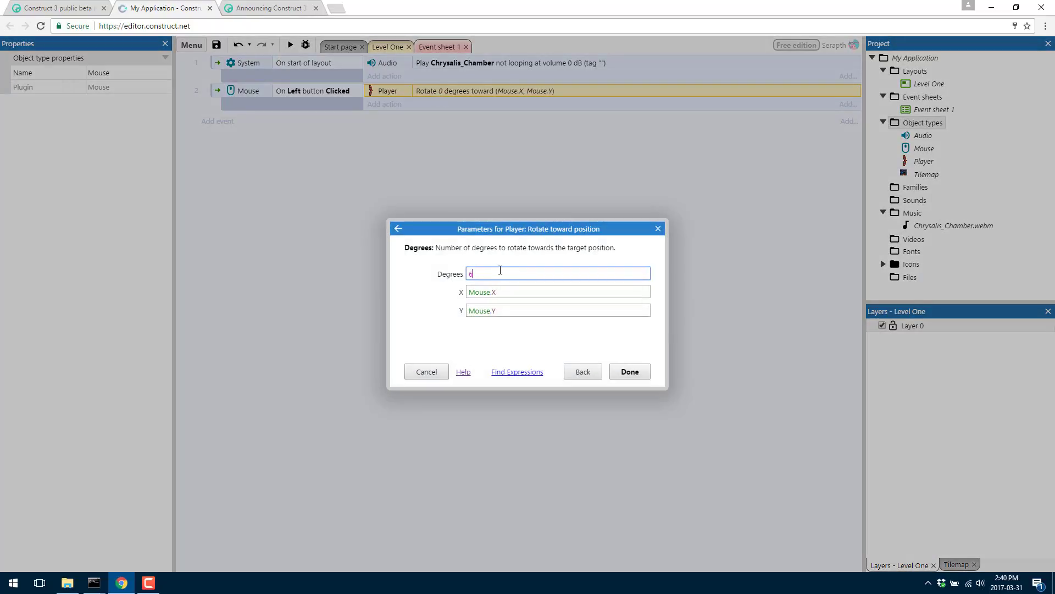
pyautogui.press('Return')
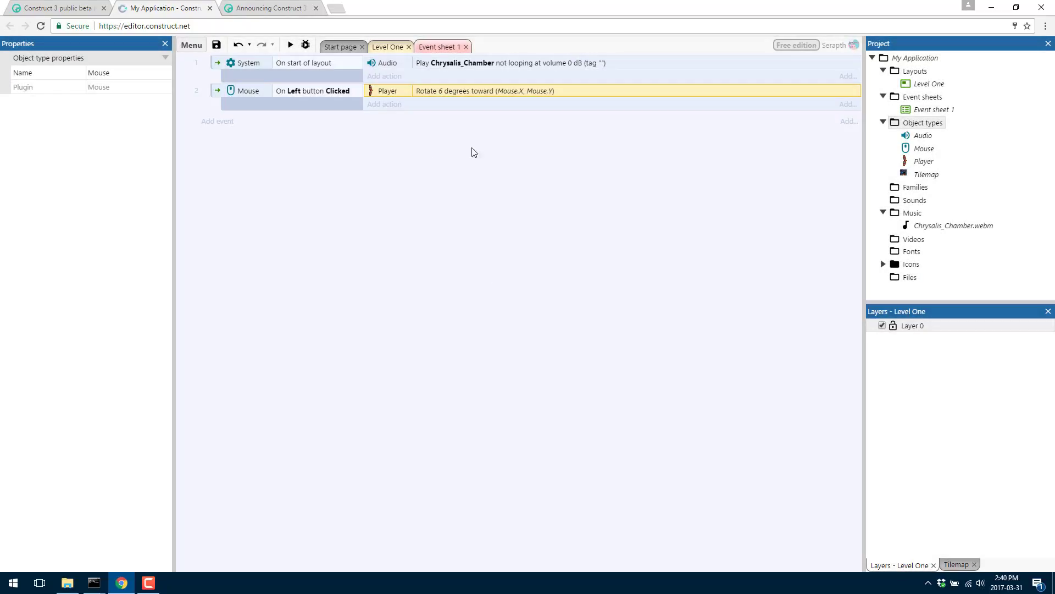
pyautogui.click(290, 44)
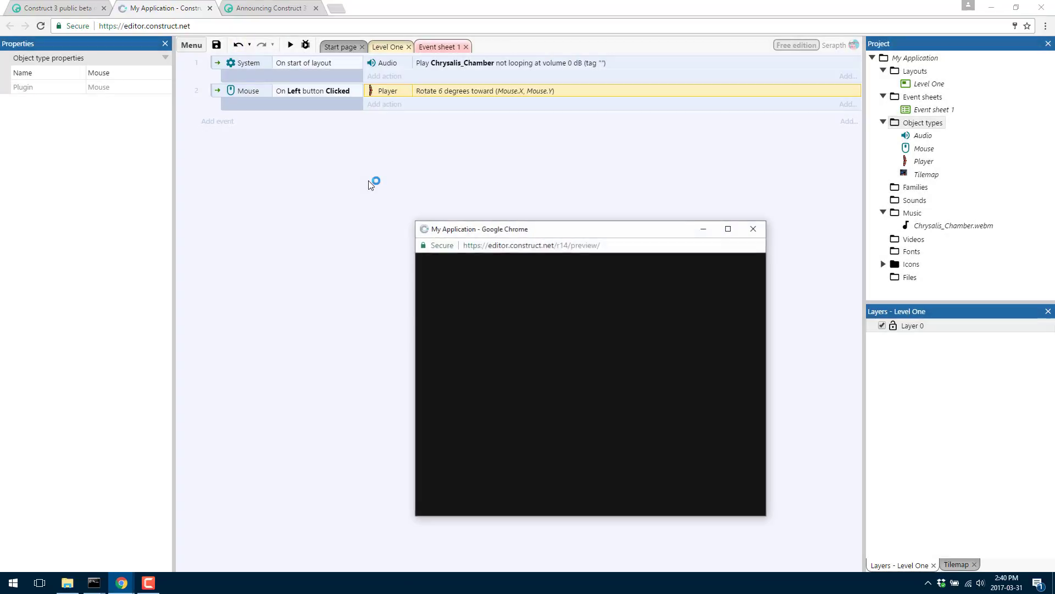
# Test the ship's mouse-driven rotation in the preview by aiming it at many points all around the level.
pyautogui.click(636, 320)
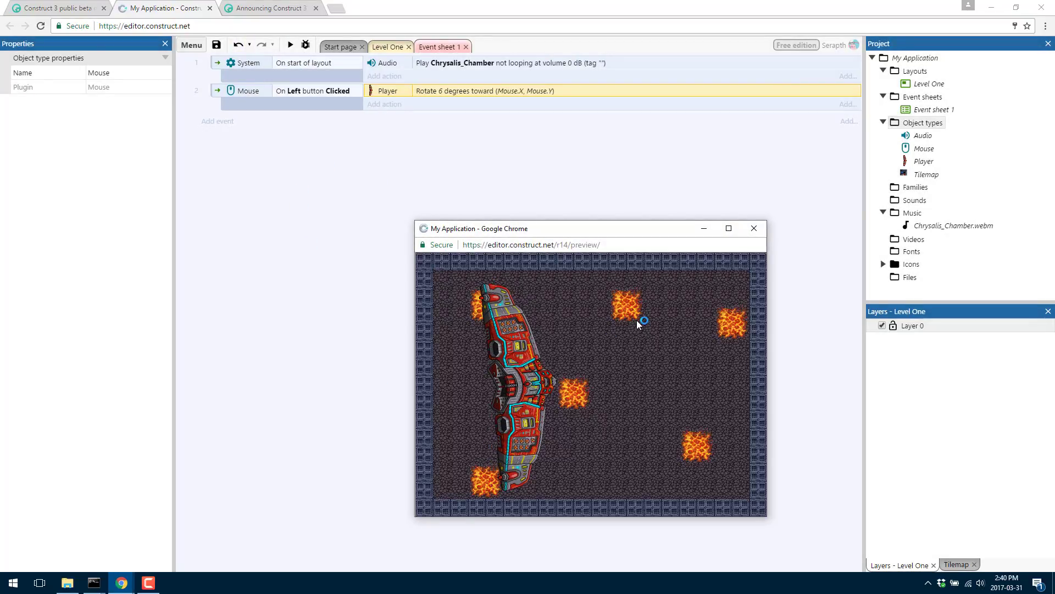
pyautogui.click(637, 320)
pyautogui.click(637, 320)
pyautogui.click(537, 290)
pyautogui.click(537, 290)
pyautogui.click(536, 292)
pyautogui.click(535, 293)
pyautogui.click(533, 299)
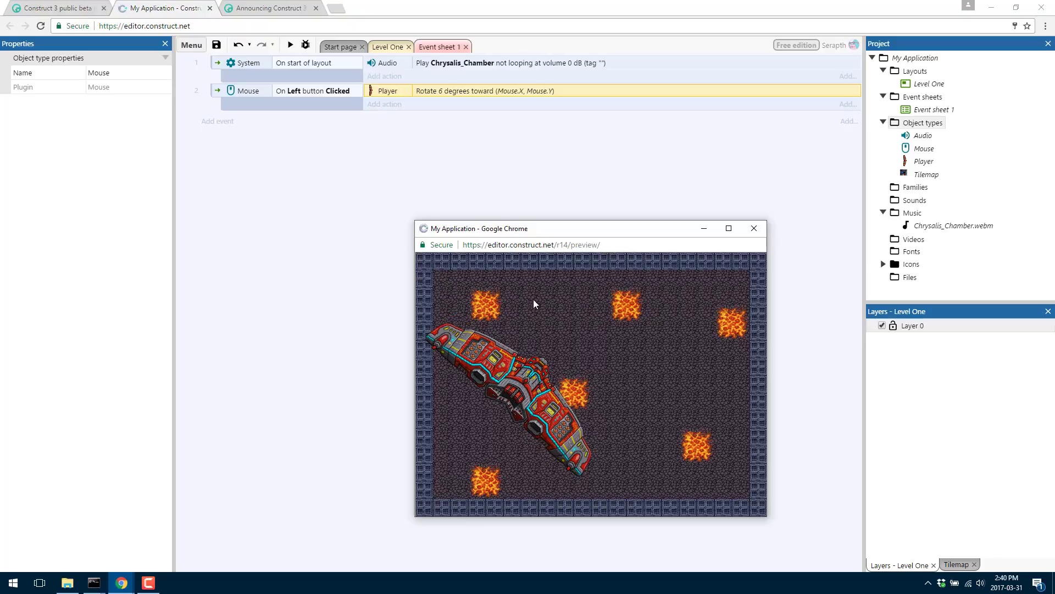
pyautogui.click(693, 341)
pyautogui.click(688, 362)
pyautogui.click(627, 445)
pyautogui.click(625, 449)
pyautogui.click(625, 449)
pyautogui.click(596, 457)
pyautogui.click(564, 462)
pyautogui.click(536, 464)
pyautogui.click(495, 467)
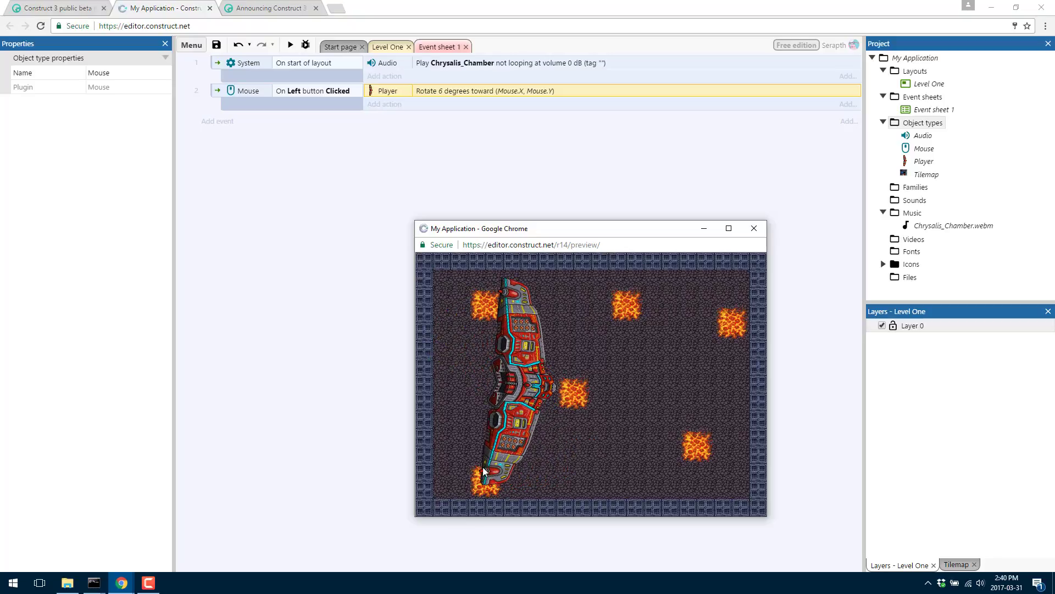
pyautogui.click(467, 448)
pyautogui.click(446, 410)
pyautogui.click(444, 379)
pyautogui.click(468, 317)
pyautogui.click(555, 305)
pyautogui.click(632, 325)
pyautogui.click(659, 337)
pyautogui.click(683, 343)
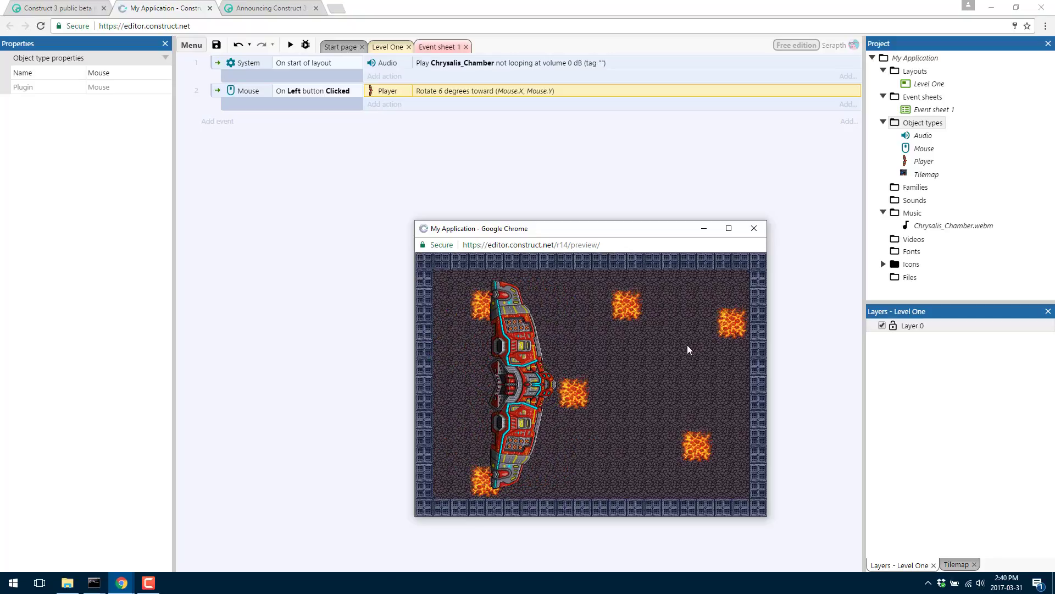
pyautogui.click(687, 346)
pyautogui.click(676, 353)
pyautogui.click(646, 359)
# Test moving the ship right, up and down along with further mouse-driven rotation, and close the preview.
pyautogui.press('Right')
pyautogui.press('Up')
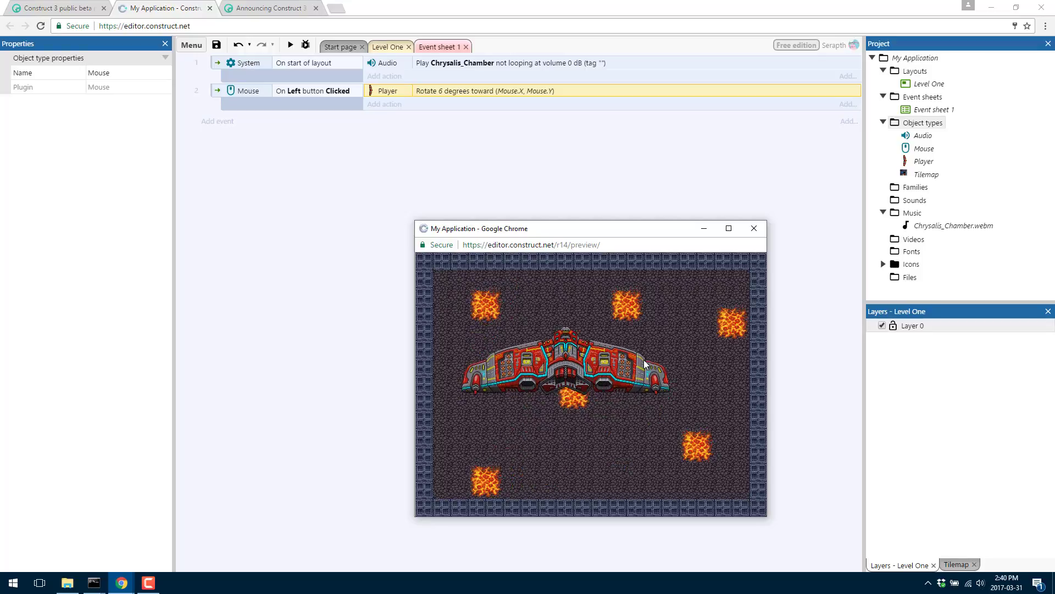
pyautogui.press('Down')
pyautogui.click(684, 414)
pyautogui.click(688, 414)
pyautogui.click(690, 414)
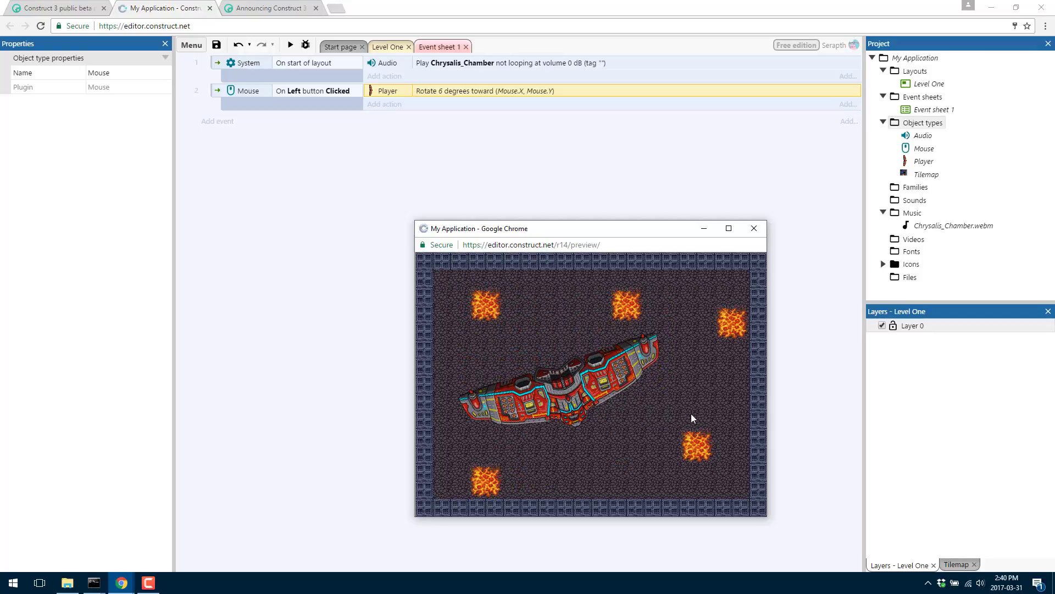
pyautogui.click(691, 398)
pyautogui.click(677, 349)
pyautogui.click(663, 314)
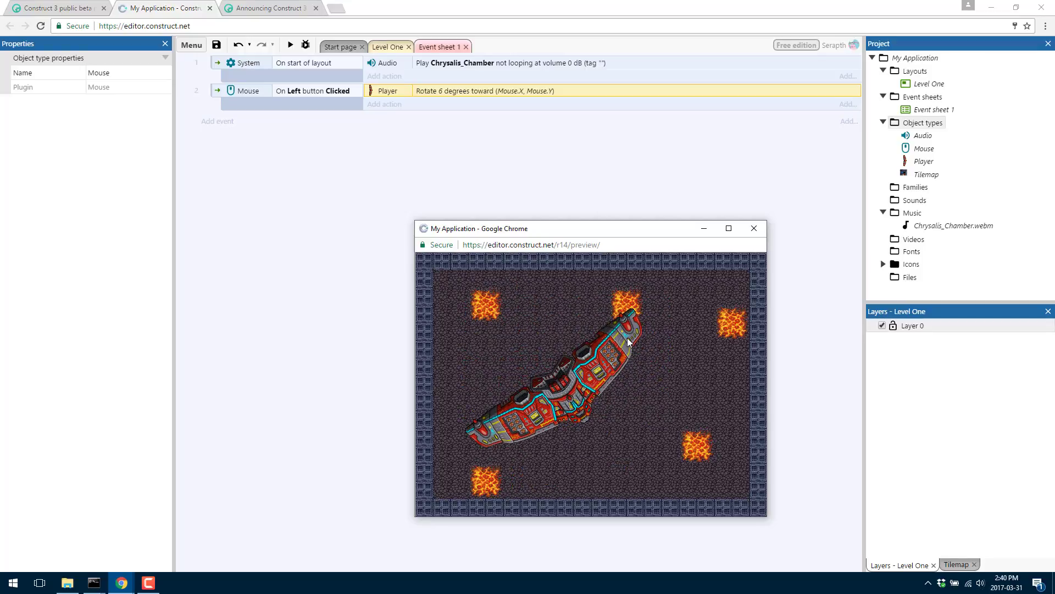
pyautogui.click(754, 228)
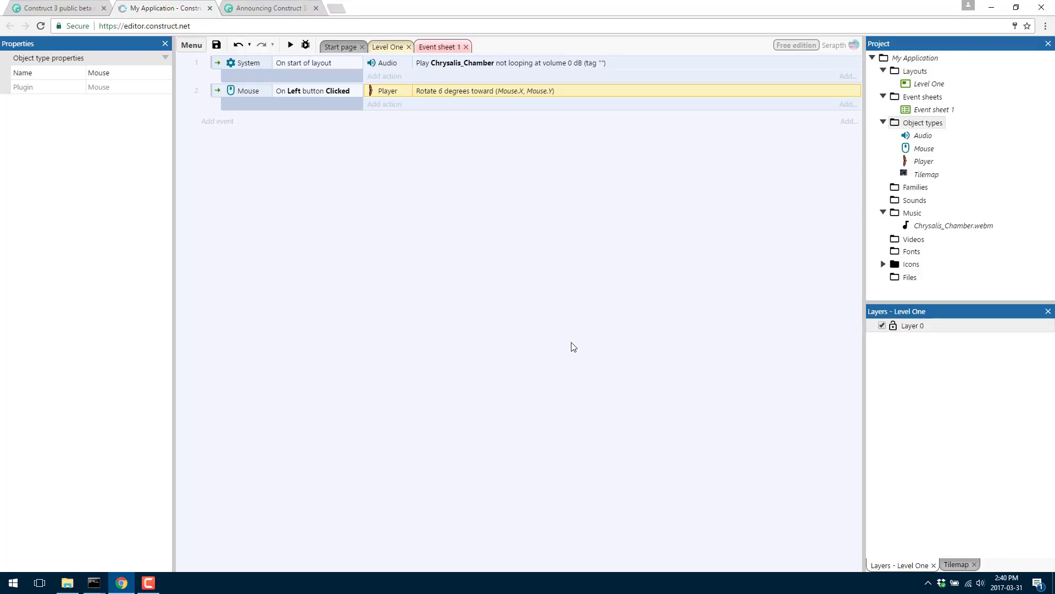
# Start a new event and look through the conditions available for the Player, from movement and collisions to size and position.
pyautogui.click(224, 132)
pyautogui.click(223, 123)
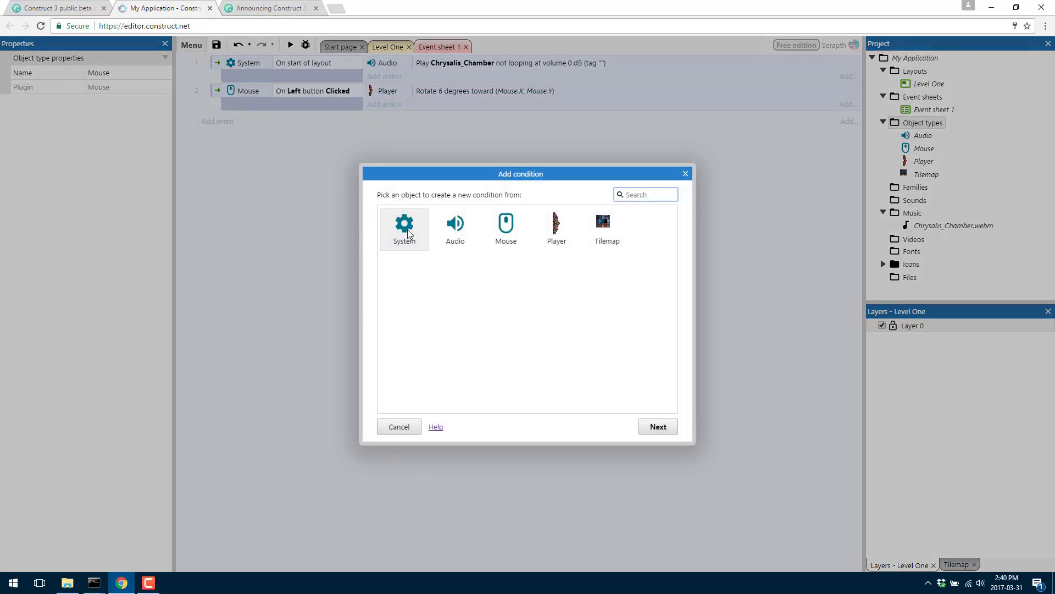
pyautogui.click(556, 228)
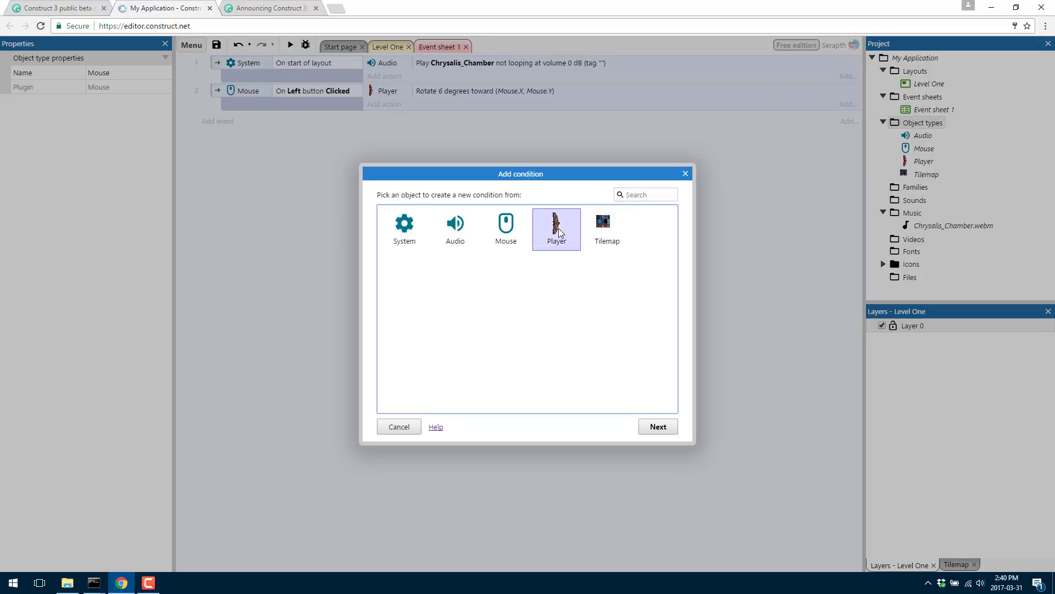
pyautogui.doubleClick(557, 228)
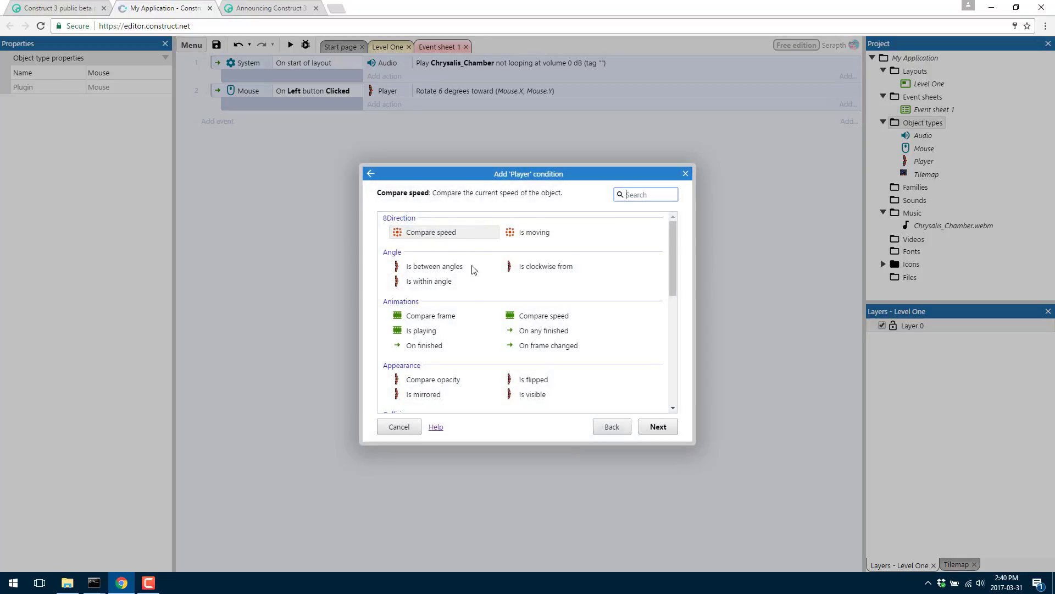
pyautogui.scroll(-4, 477, 330)
pyautogui.scroll(-2, 477, 330)
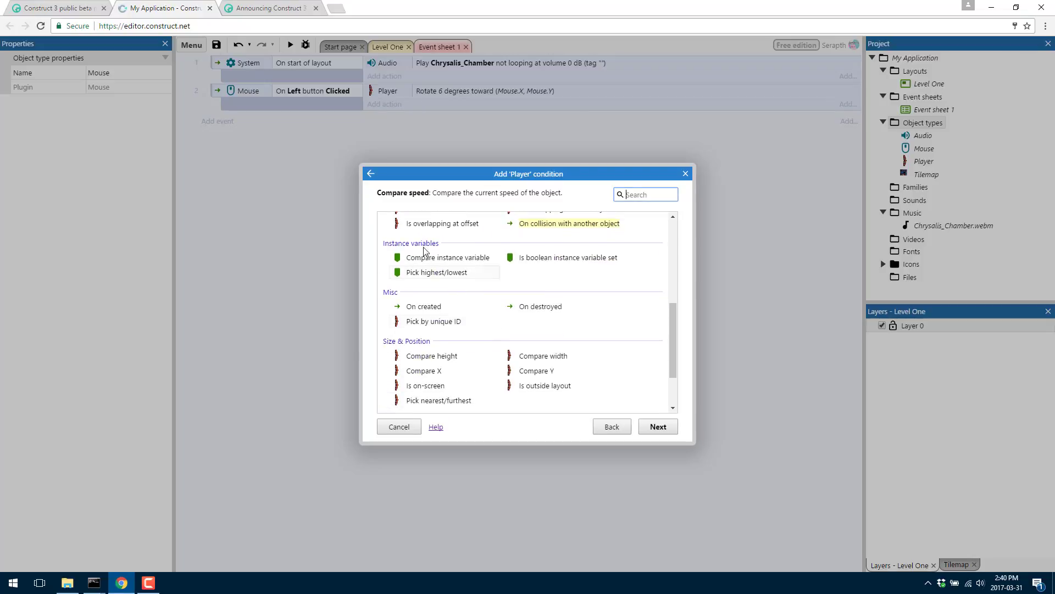
pyautogui.scroll(1, 409, 271)
pyautogui.scroll(1, 434, 280)
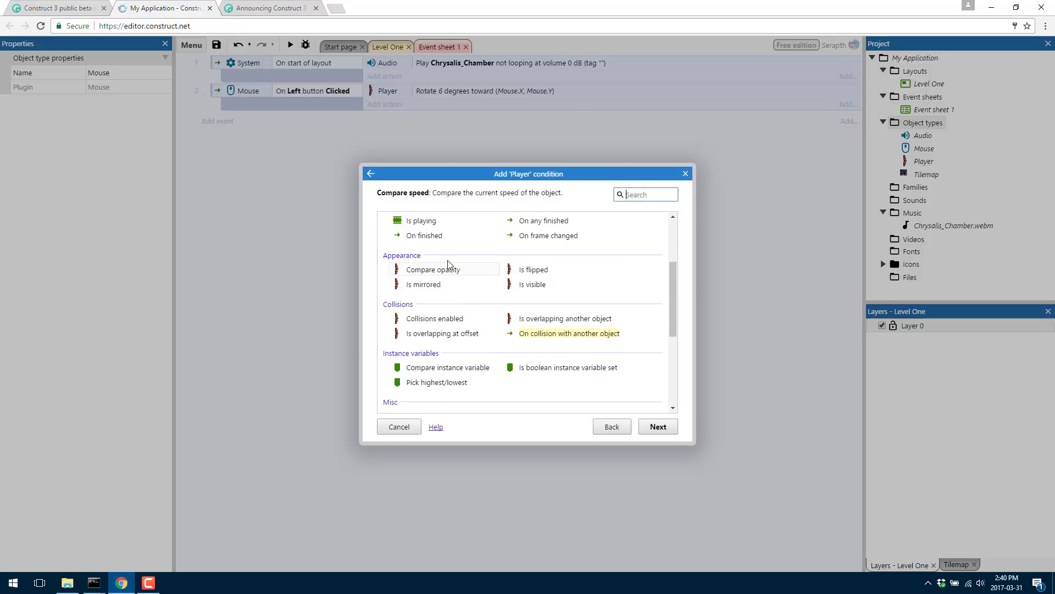
pyautogui.scroll(-2, 455, 278)
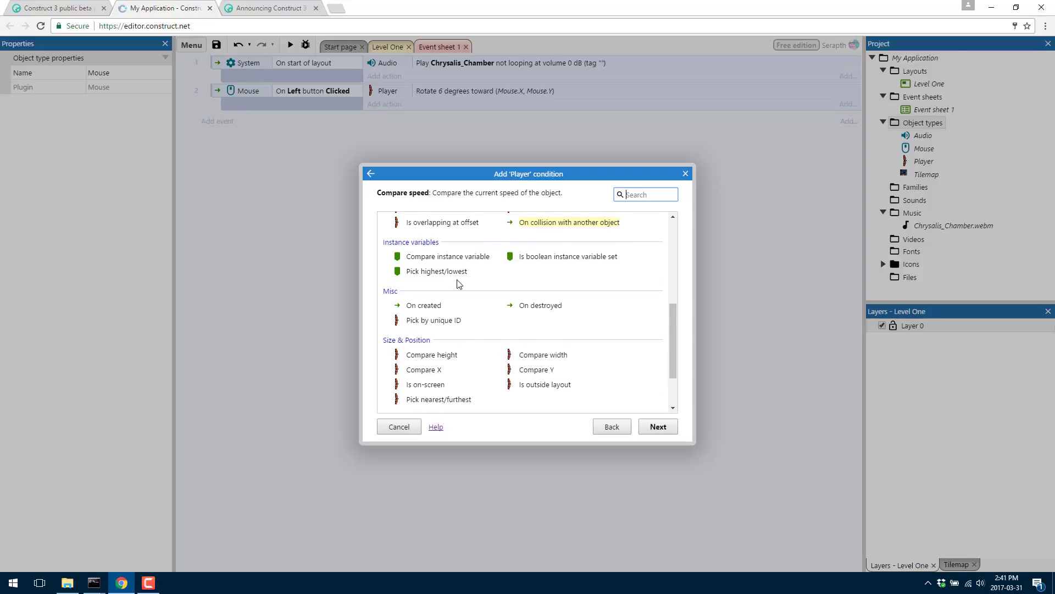
pyautogui.scroll(-1, 455, 284)
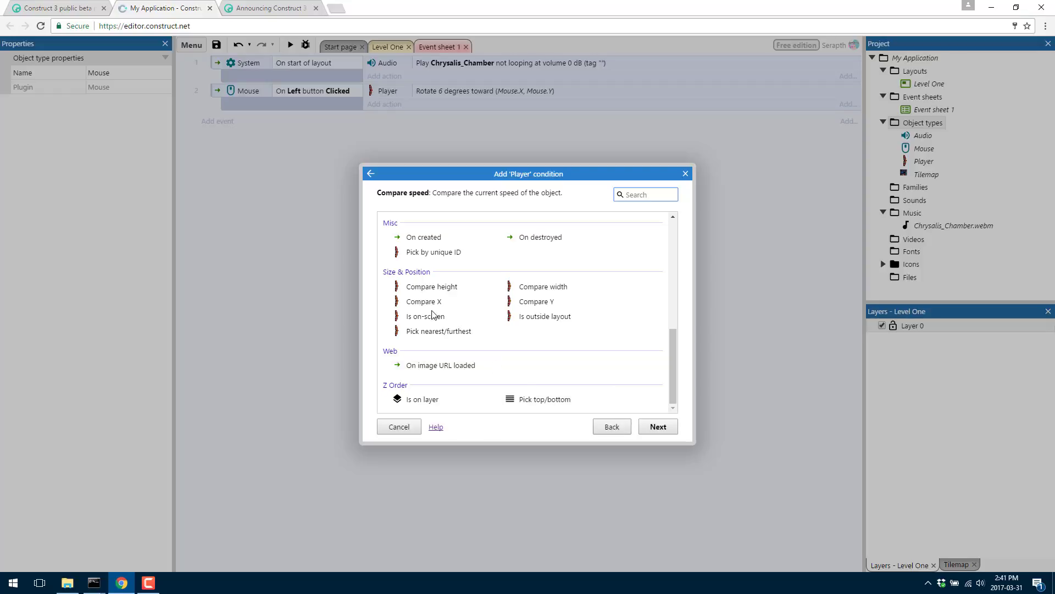
pyautogui.scroll(2, 431, 315)
pyautogui.click(611, 427)
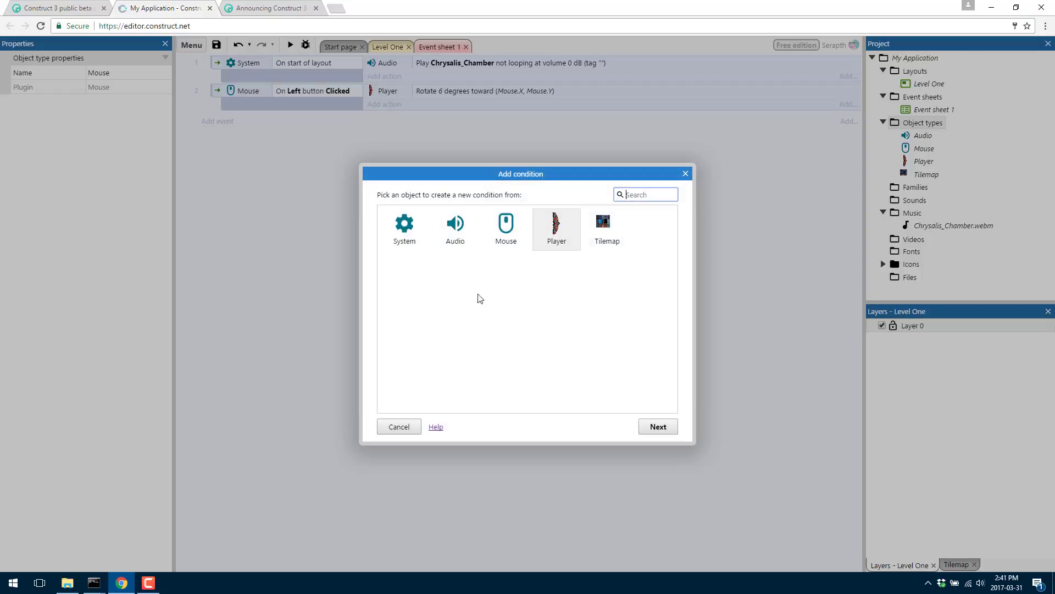
# Create the new event with the System condition Every tick.
pyautogui.click(406, 231)
pyautogui.doubleClick(407, 231)
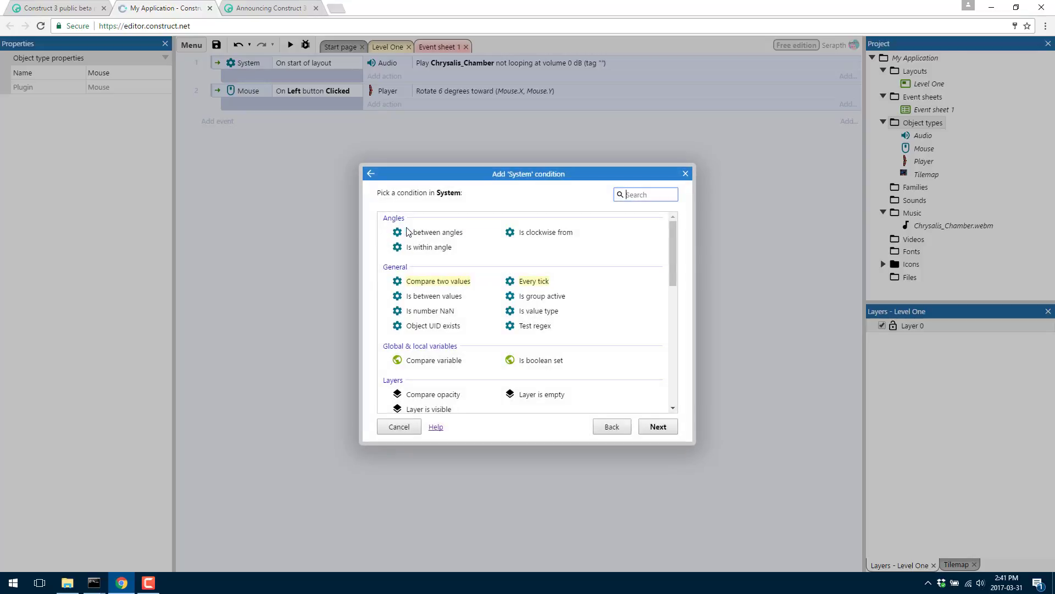
pyautogui.click(532, 281)
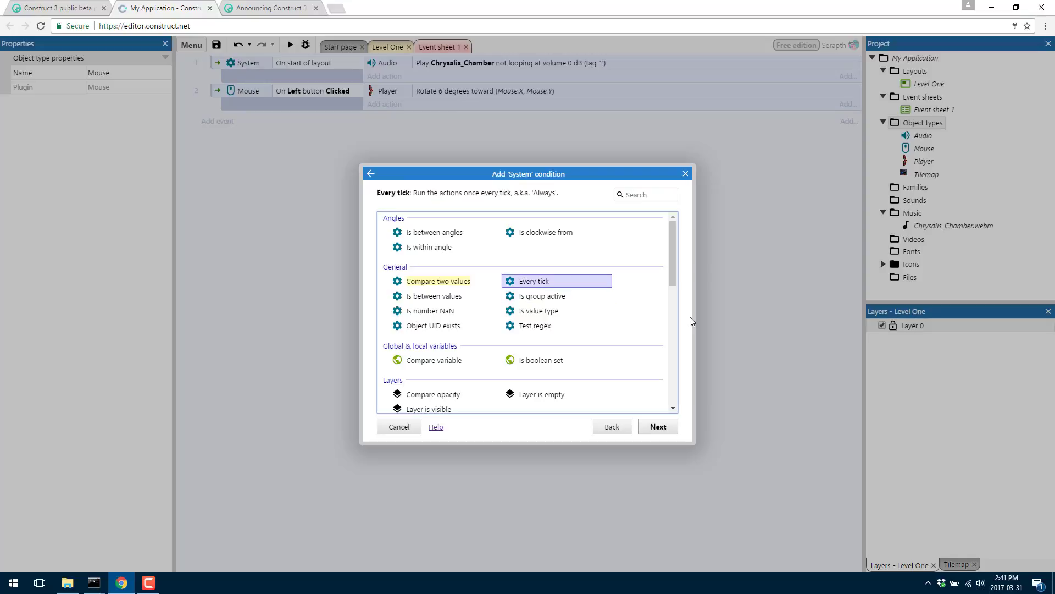
pyautogui.doubleClick(547, 282)
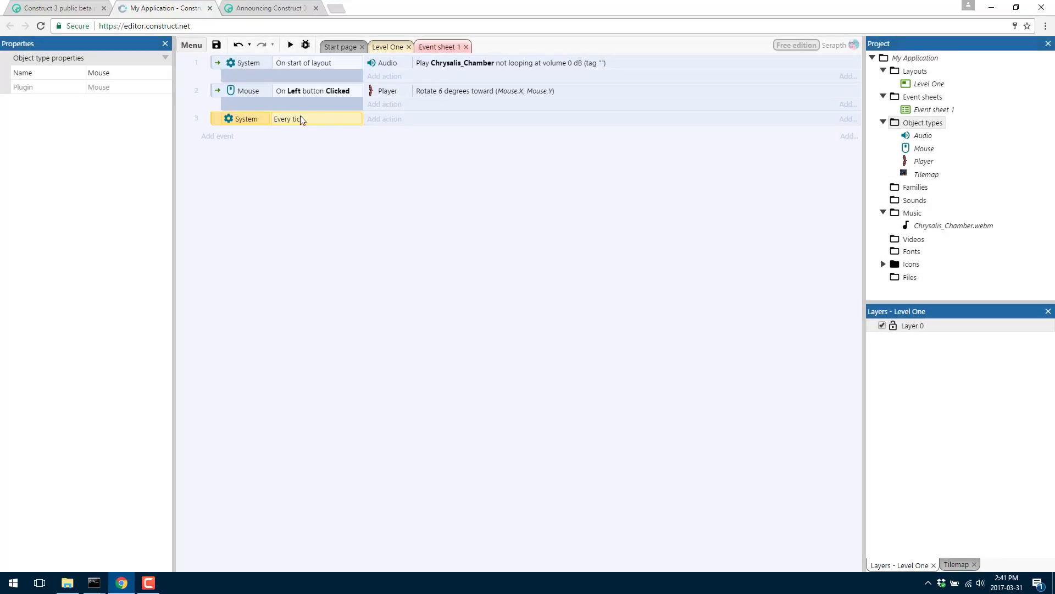
# Add a Player Move forward action with a distance of 1 pixel to the Every tick event and preview the ship's motion.
pyautogui.click(384, 120)
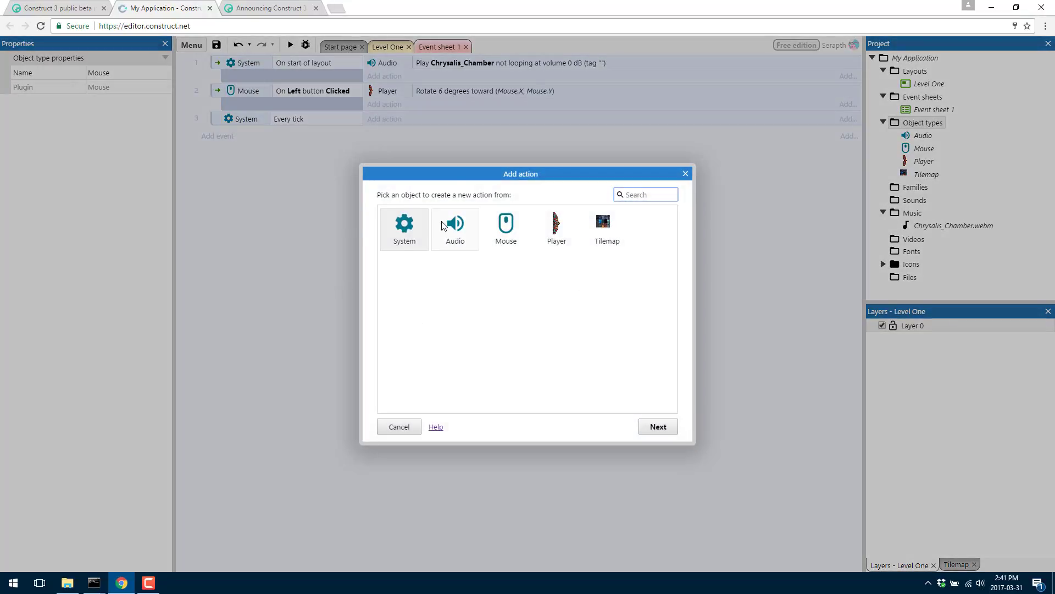
pyautogui.doubleClick(554, 226)
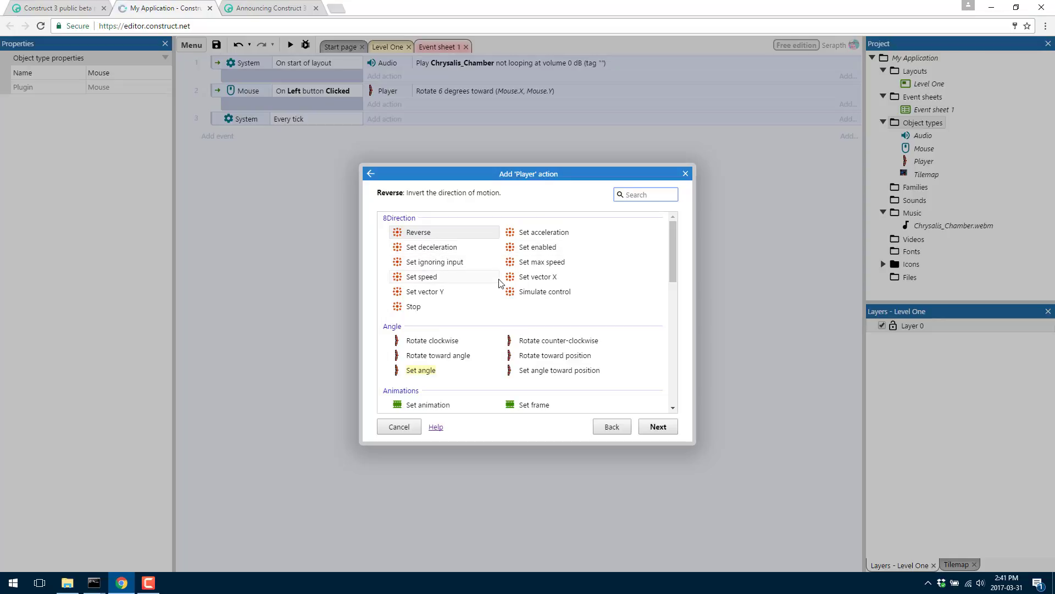
pyautogui.scroll(-4, 500, 283)
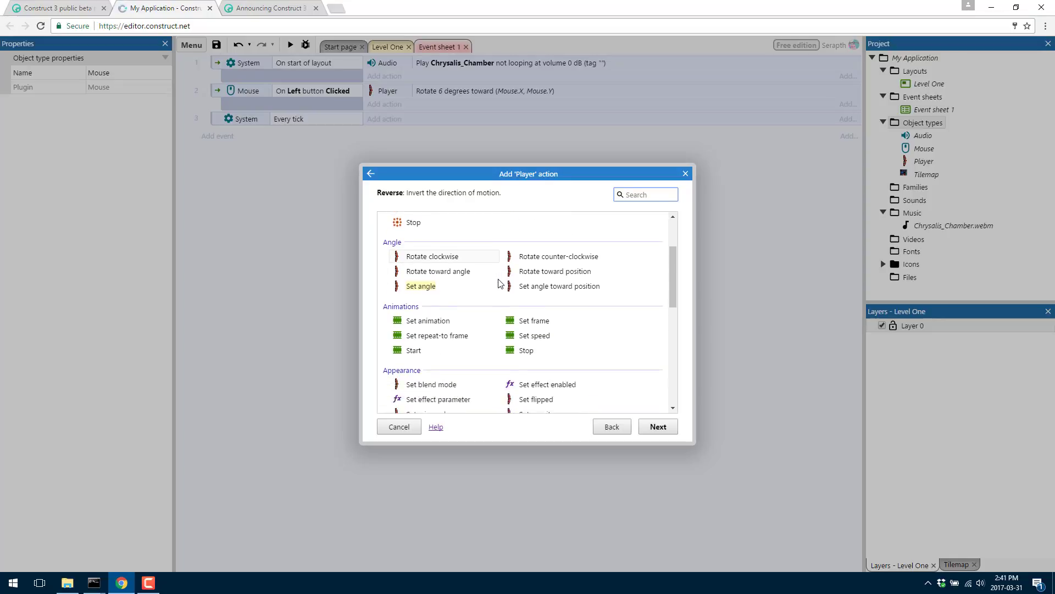
pyautogui.scroll(-2, 500, 283)
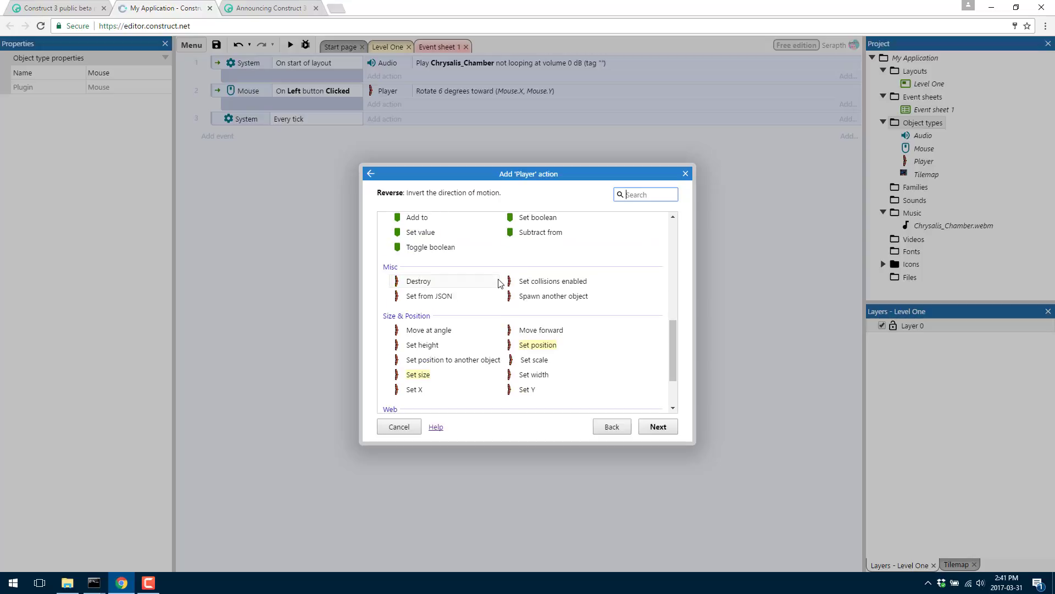
pyautogui.scroll(-1, 500, 283)
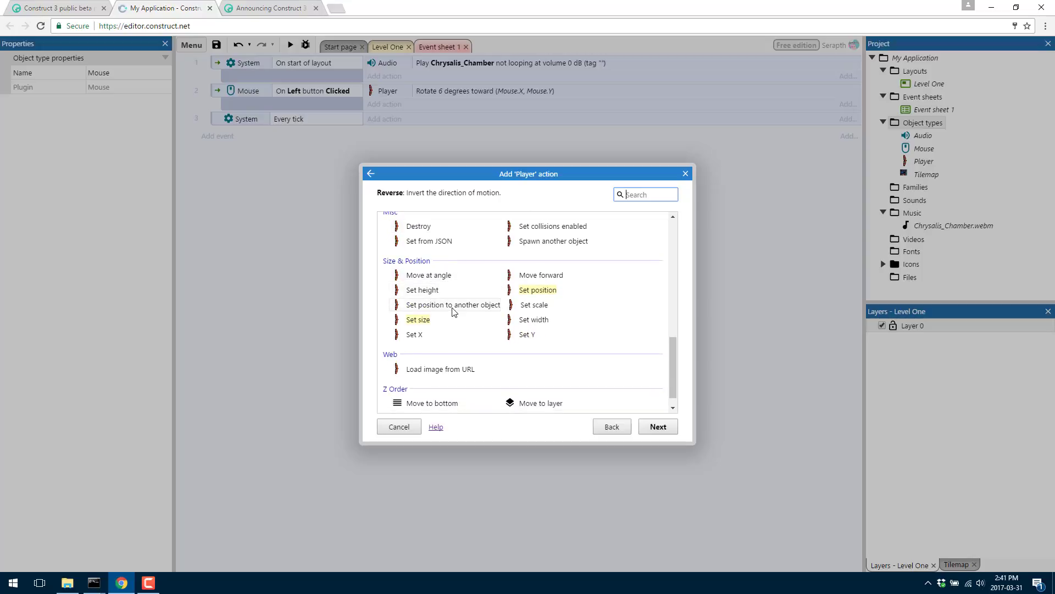
pyautogui.doubleClick(531, 276)
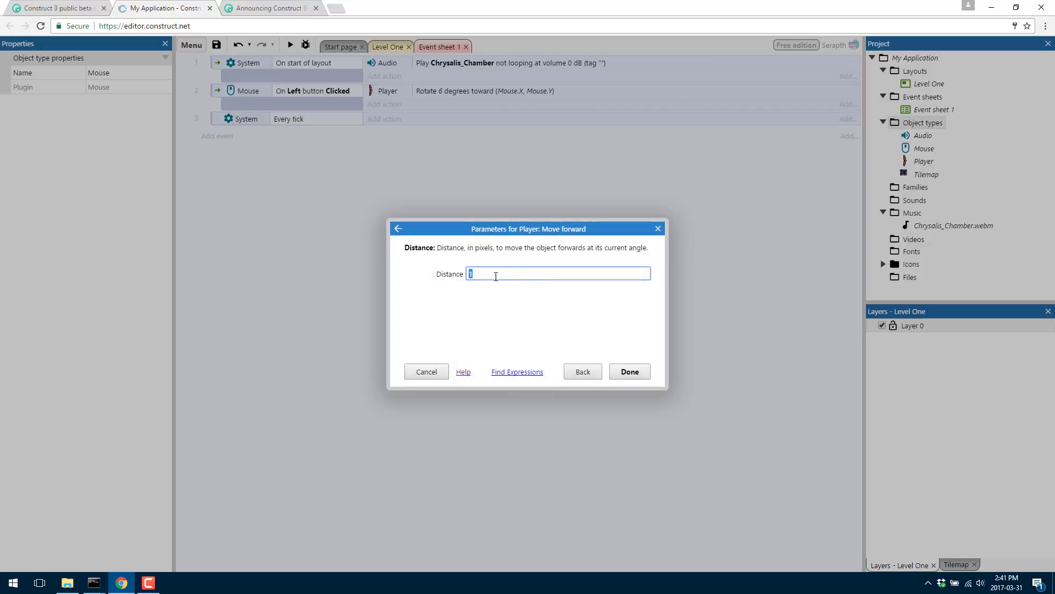
pyautogui.click(630, 373)
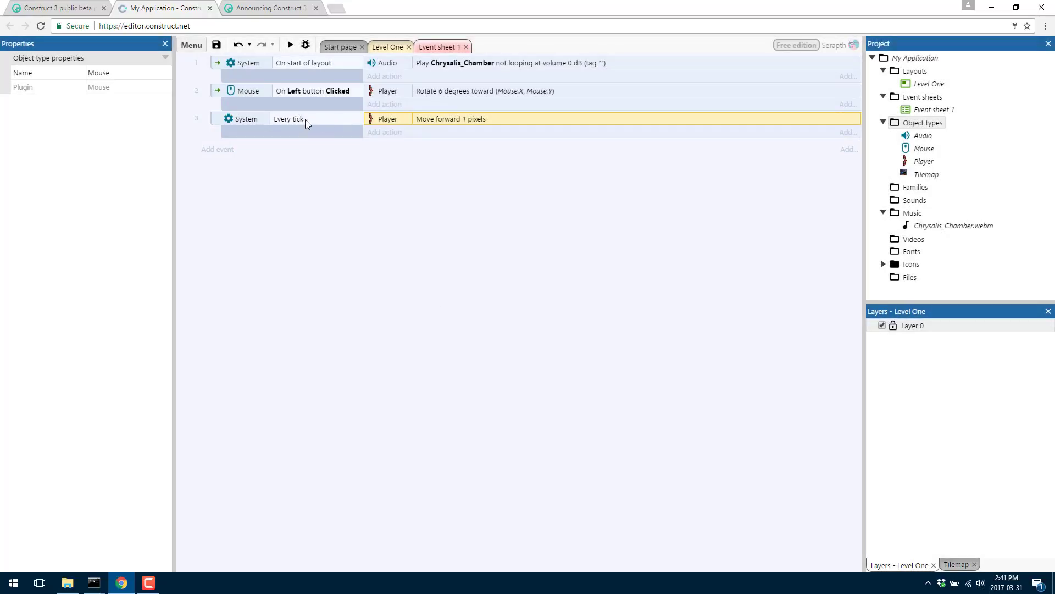
pyautogui.click(290, 44)
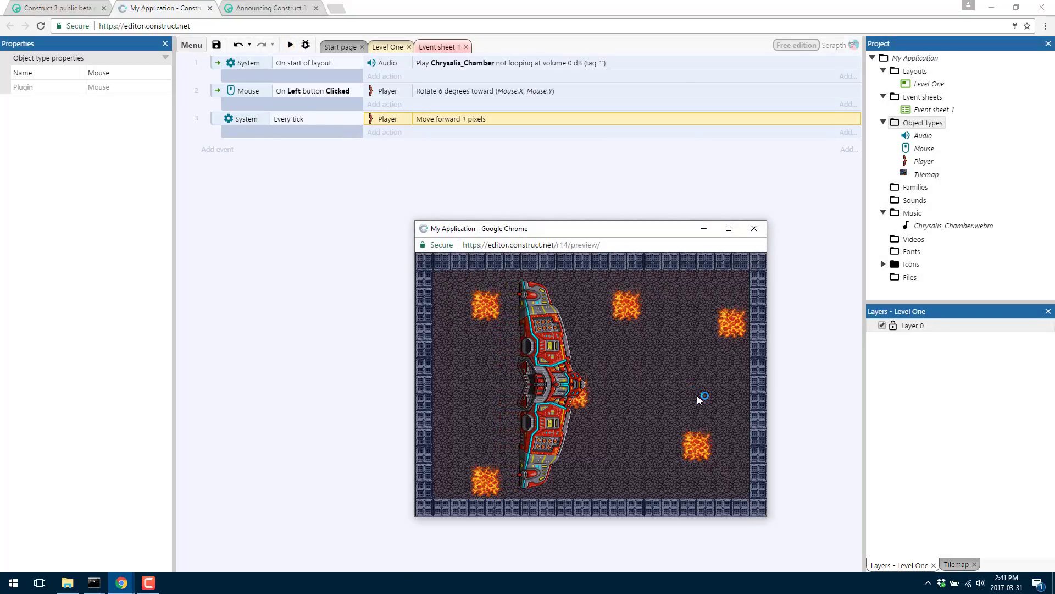
pyautogui.click(753, 227)
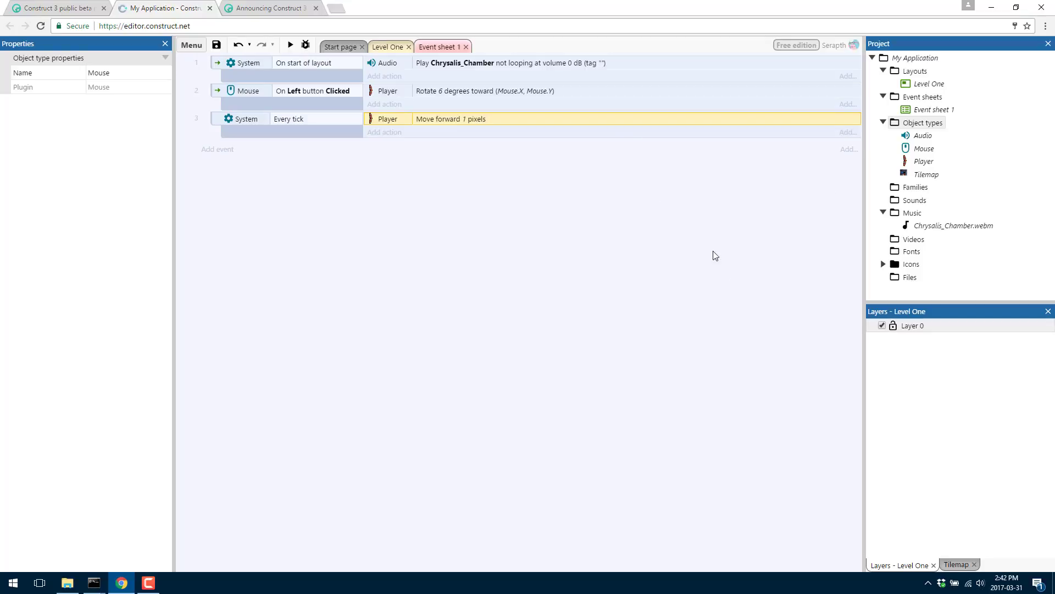
# Return to the Level One layout and examine the options for adding an instance variable to the Player.
pyautogui.doubleClick(928, 84)
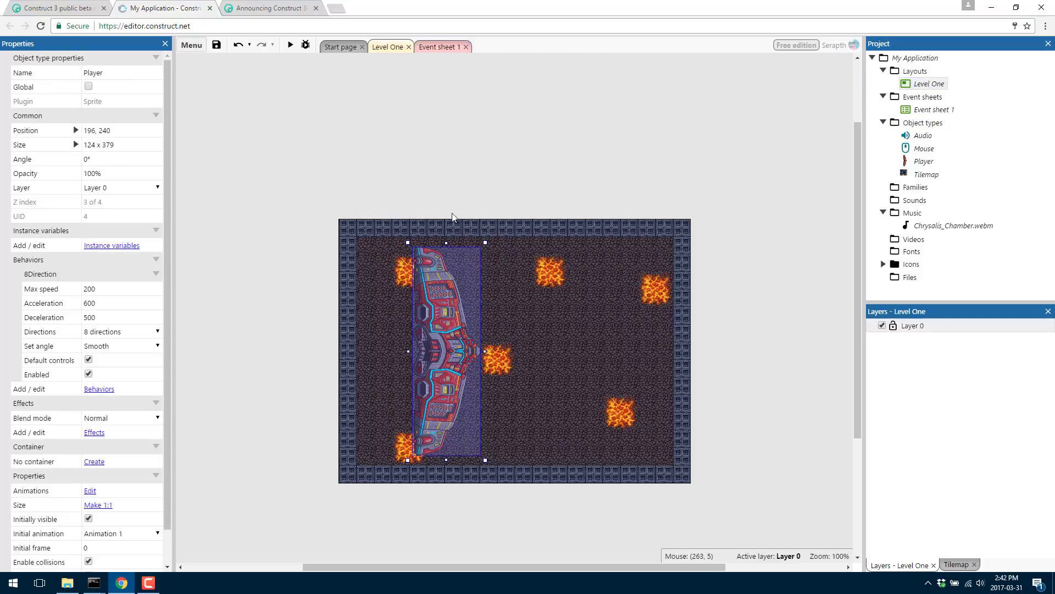
pyautogui.click(102, 246)
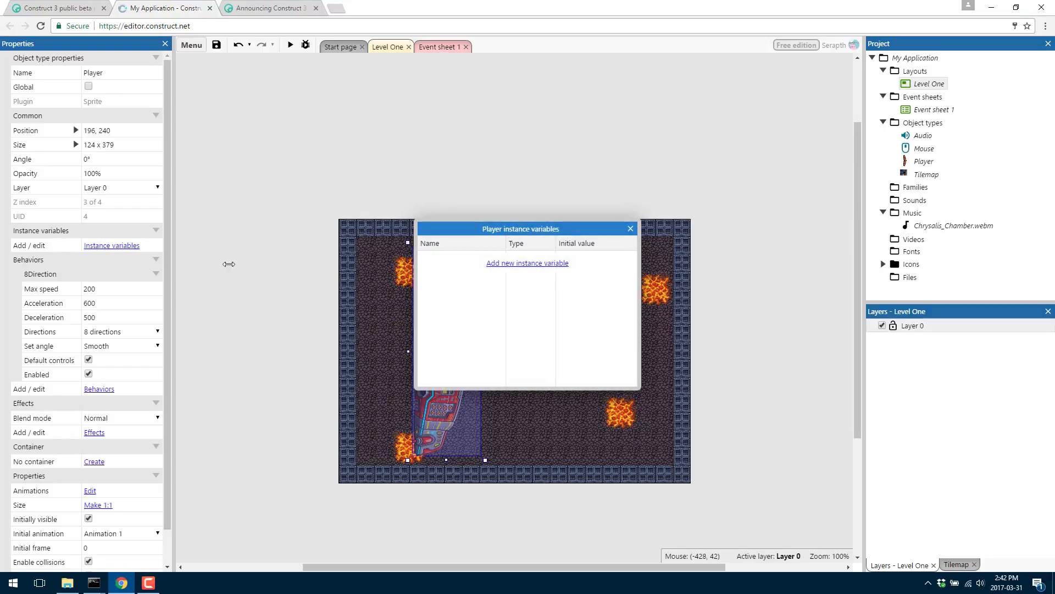
pyautogui.click(506, 264)
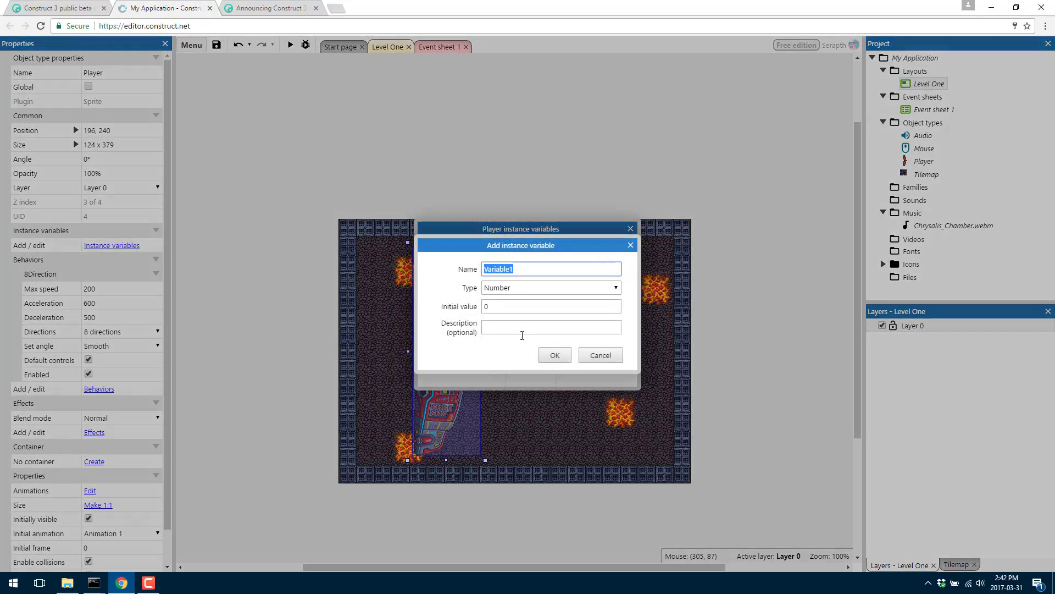
pyautogui.click(605, 358)
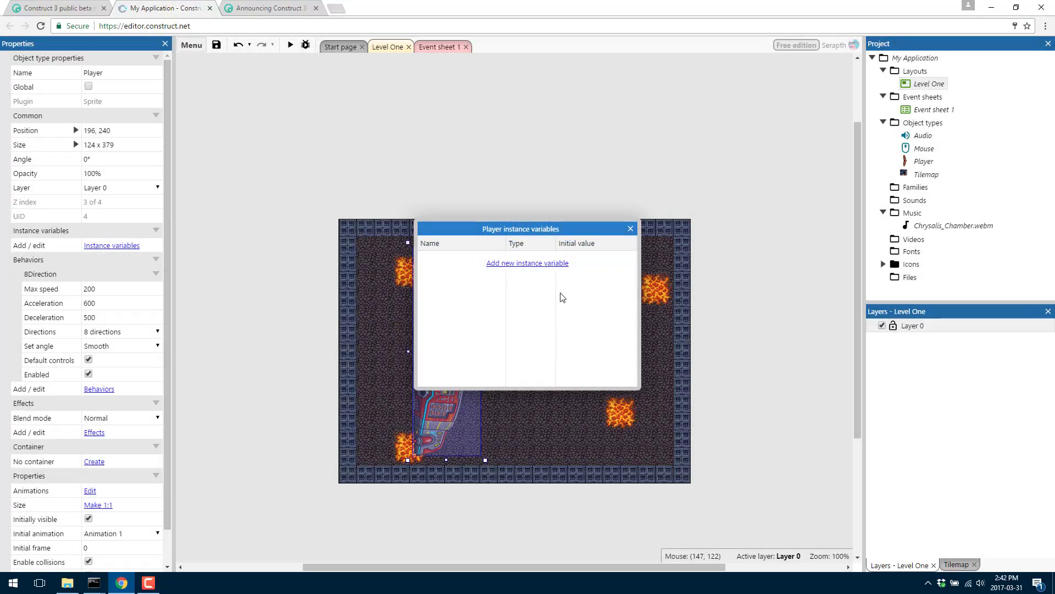
pyautogui.click(631, 228)
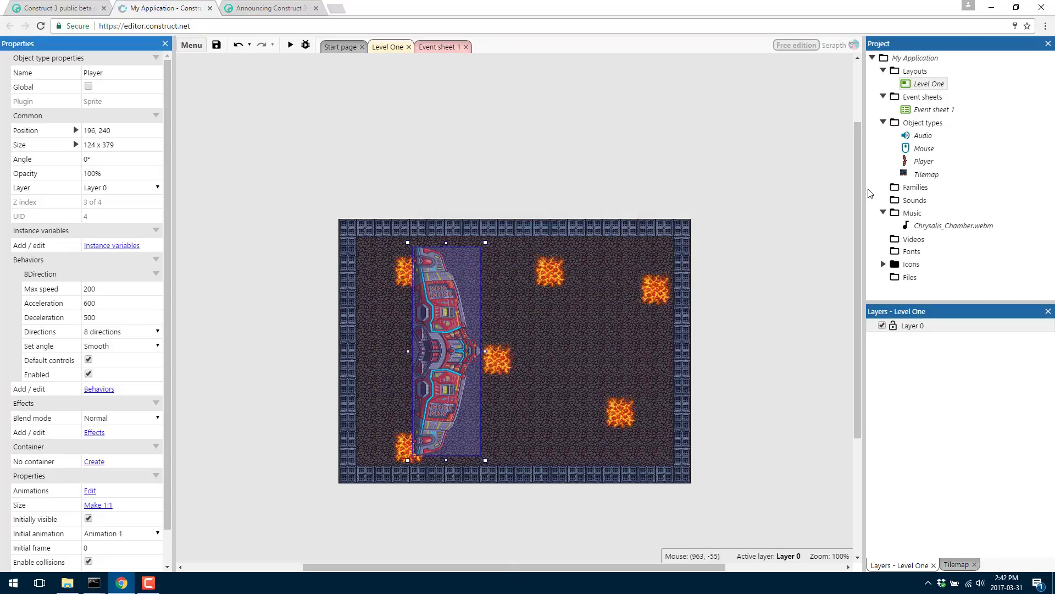
# Browse the available layout effects and add the Toon effect to the Level One layout.
pyautogui.click(924, 161)
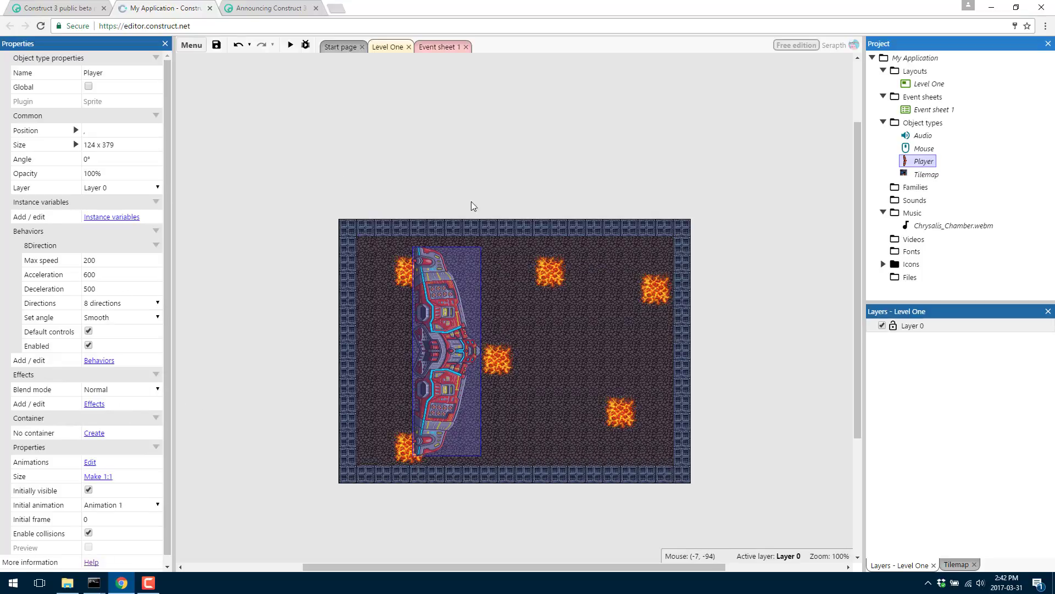
pyautogui.click(923, 84)
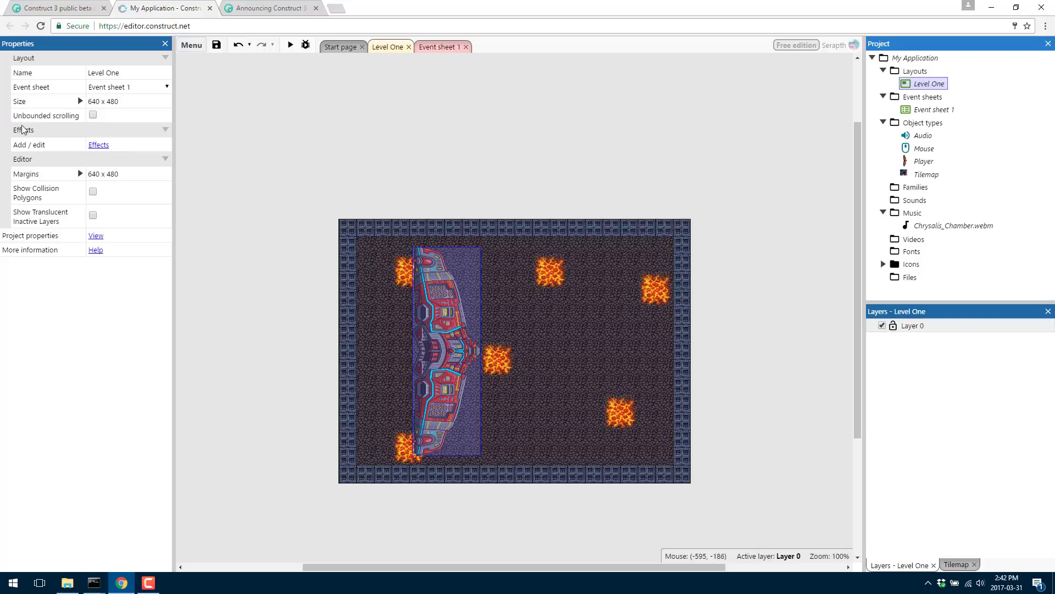
pyautogui.click(103, 146)
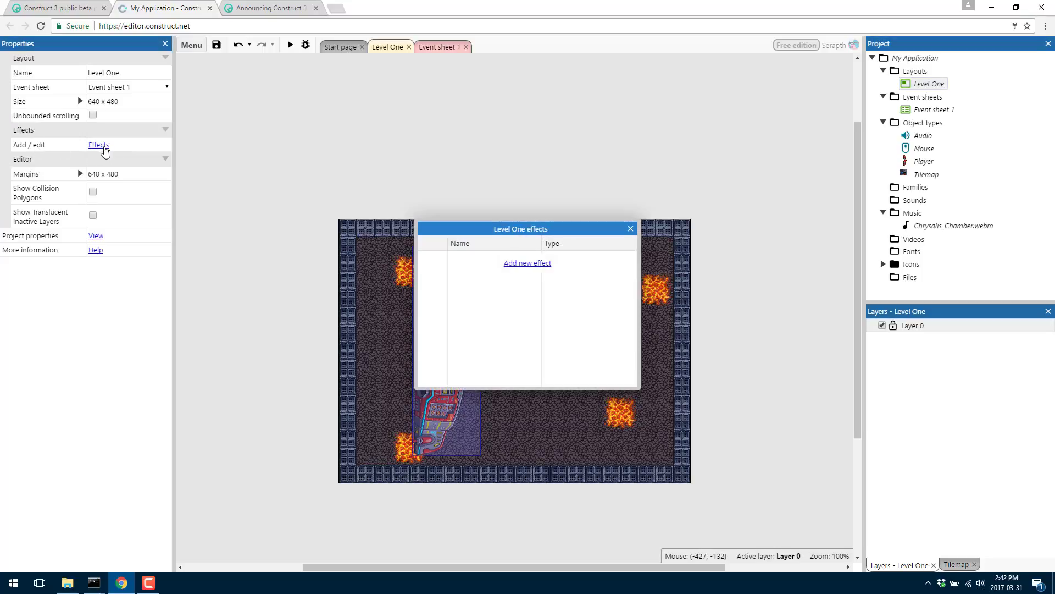
pyautogui.click(541, 264)
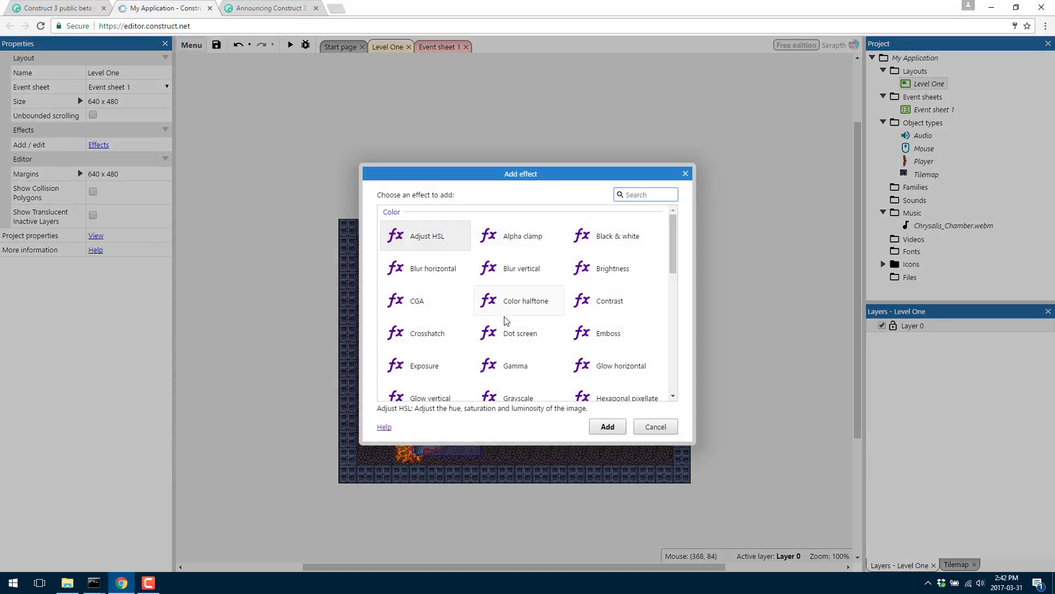
pyautogui.scroll(-1, 506, 319)
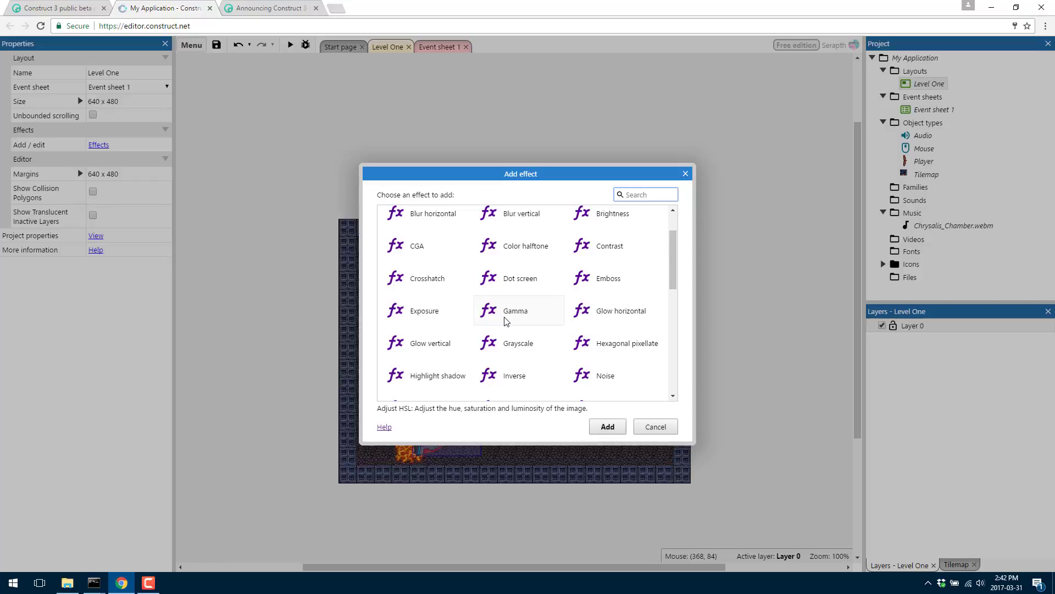
pyautogui.scroll(-8, 505, 321)
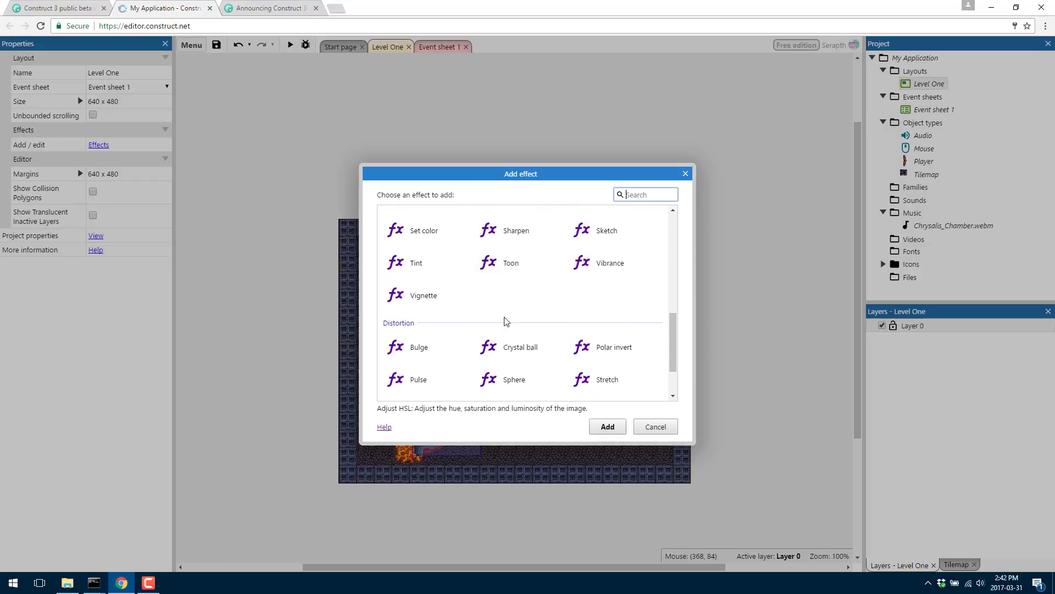
pyautogui.scroll(-2, 506, 321)
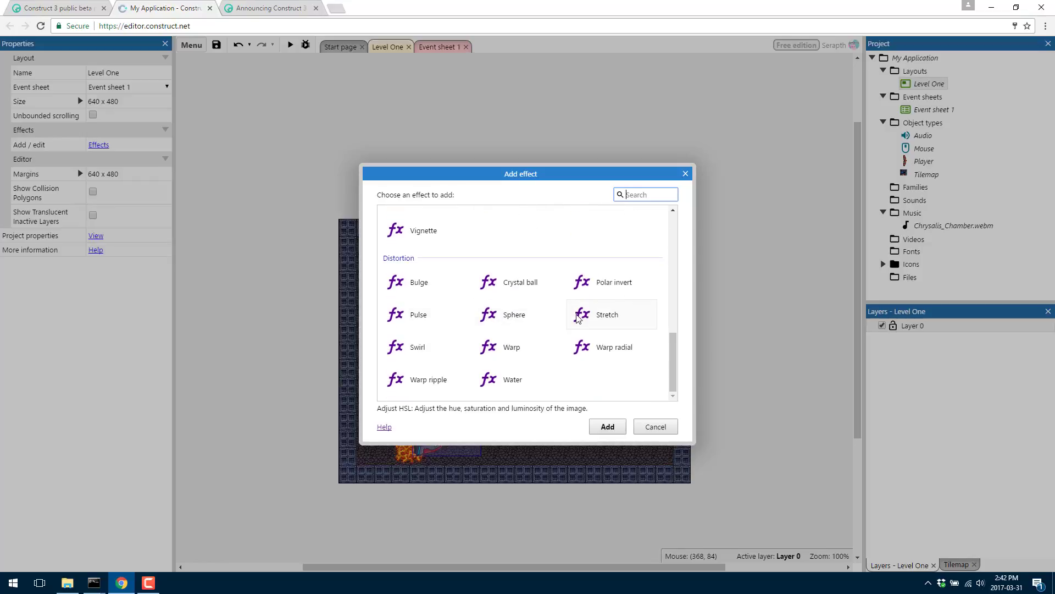
pyautogui.scroll(2, 579, 318)
pyautogui.doubleClick(531, 313)
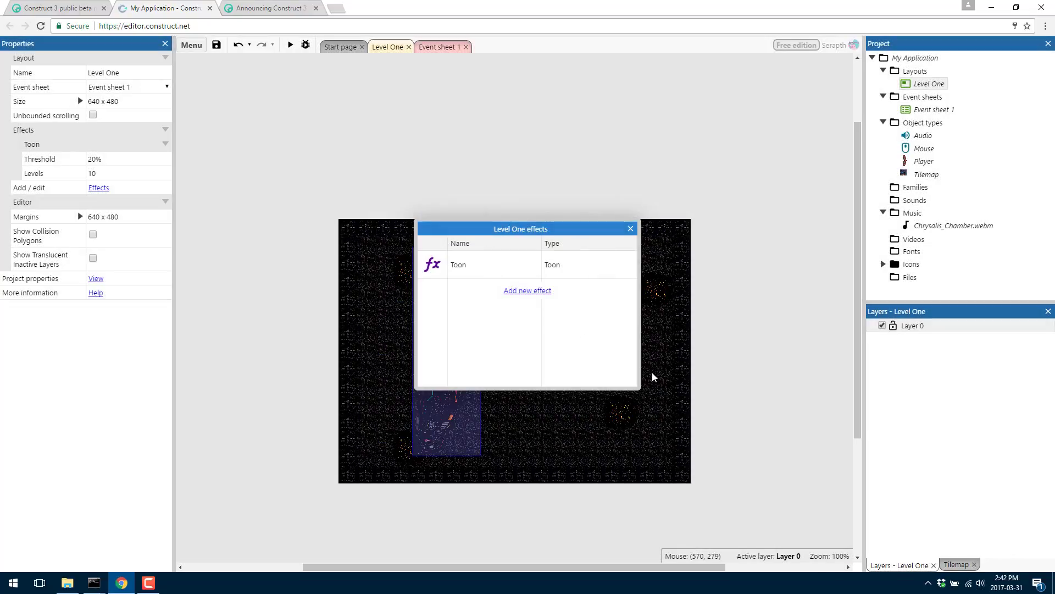
pyautogui.click(630, 228)
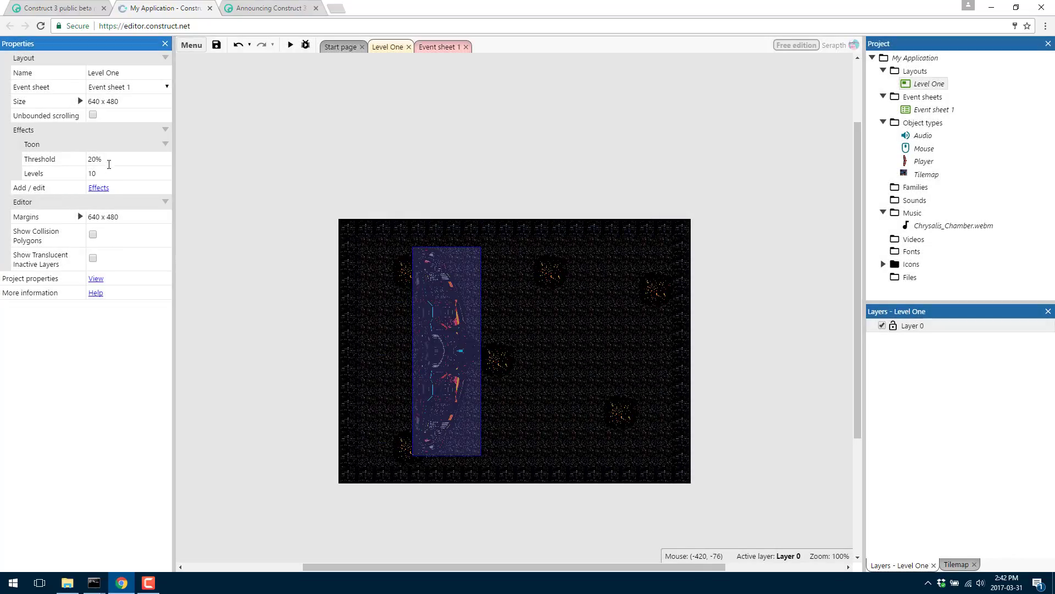
# Set the threshold of the Level One layout's Toon effect to 80%.
pyautogui.click(109, 162)
pyautogui.write('80')
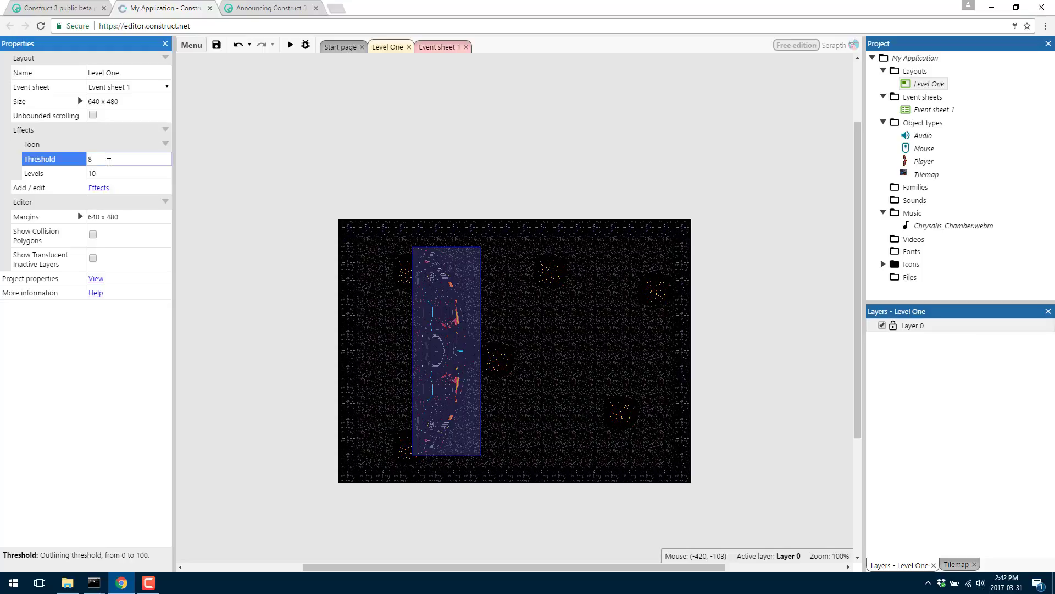
pyautogui.press('Tab')
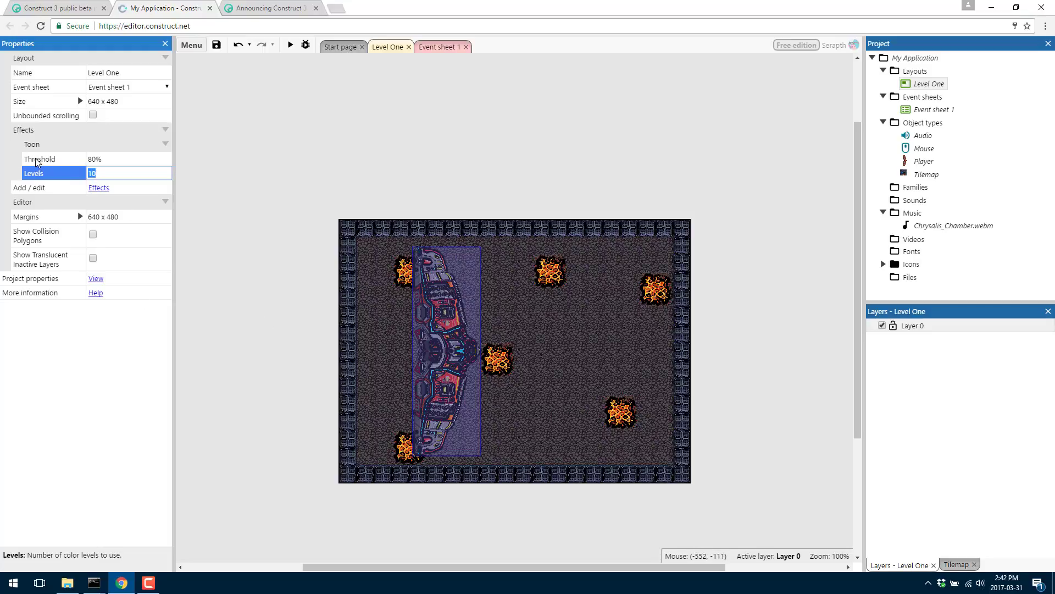
# Add the Water distortion effect to the Level One layout alongside the Toon effect.
pyautogui.click(98, 187)
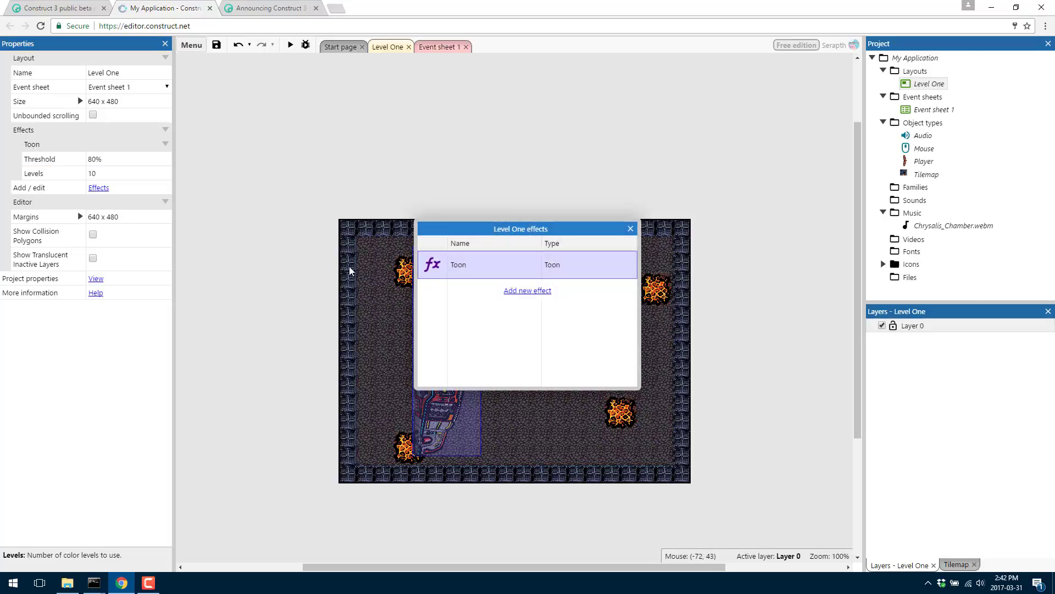
pyautogui.click(523, 291)
pyautogui.scroll(-5, 538, 335)
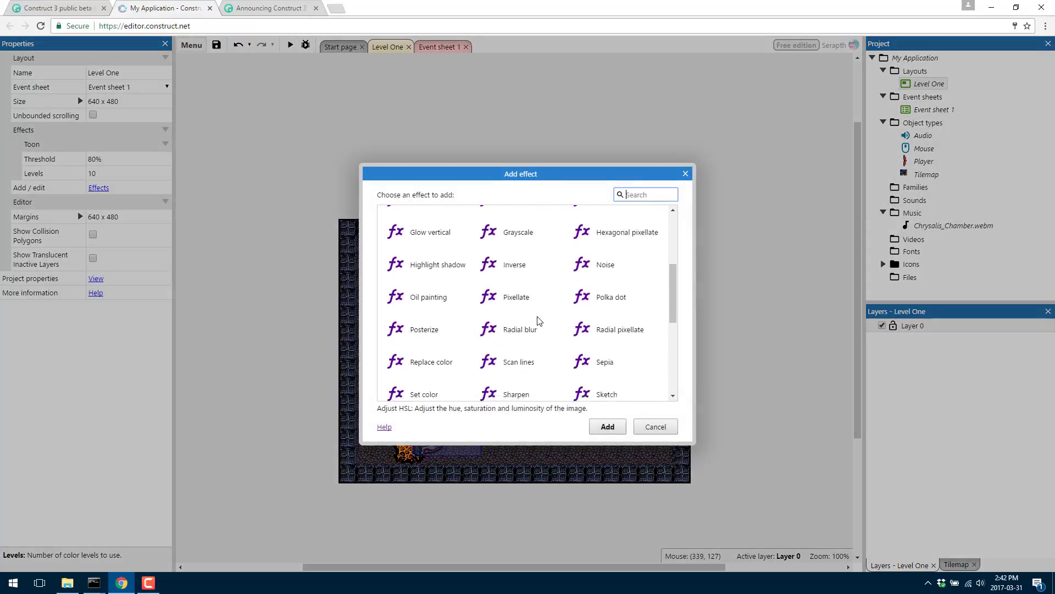
pyautogui.scroll(-2, 538, 321)
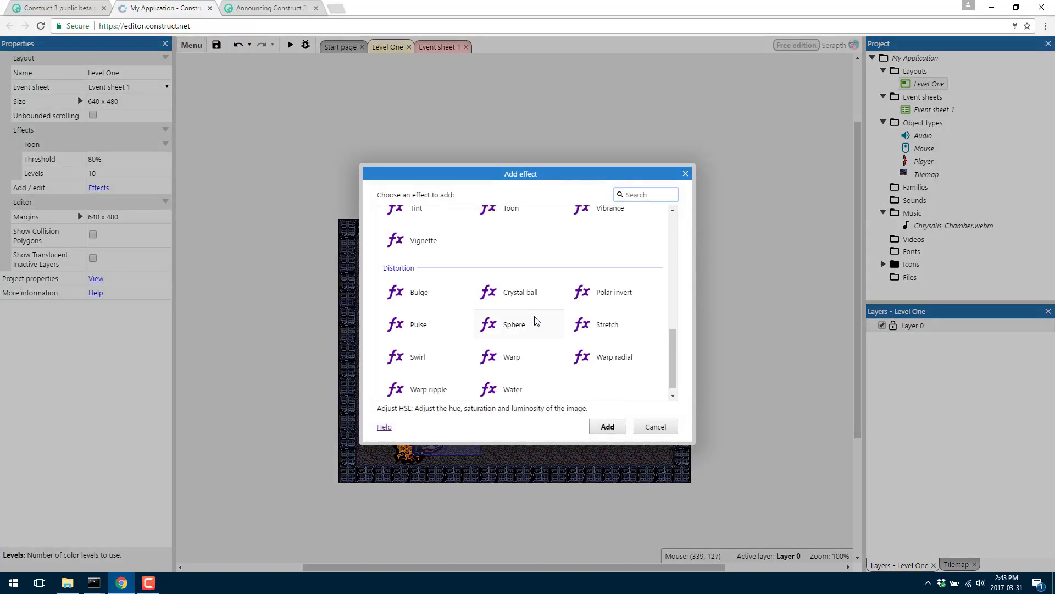
pyautogui.click(493, 384)
pyautogui.doubleClick(493, 383)
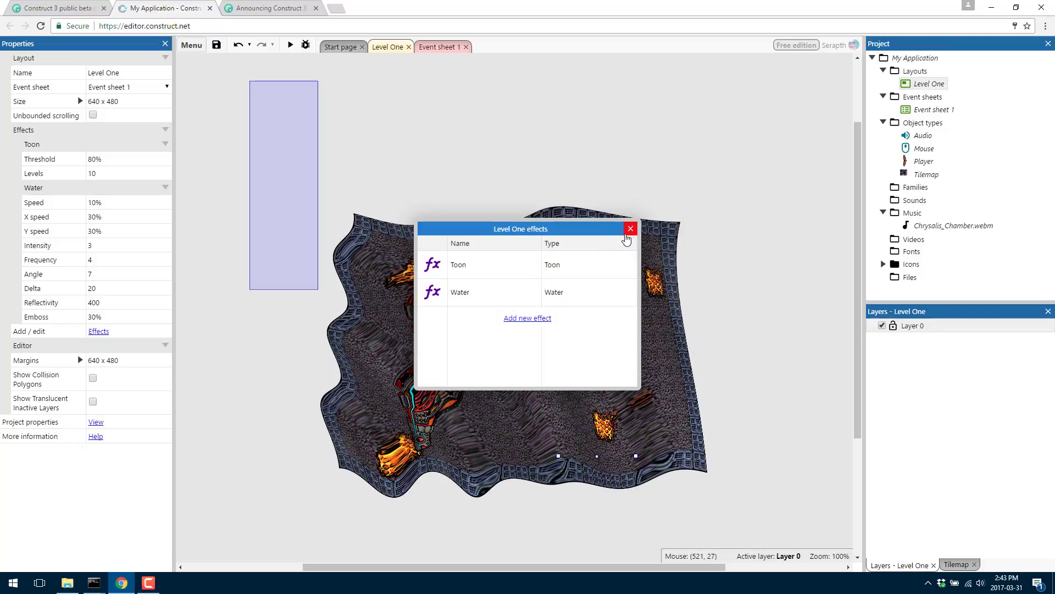
pyautogui.click(631, 229)
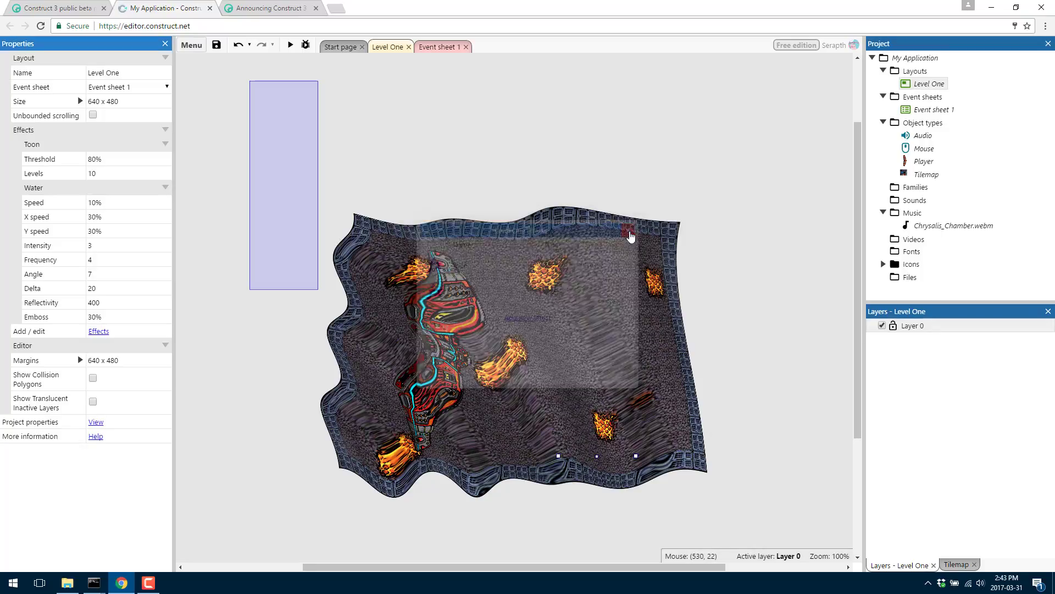
# Preview the game with the layout effects applied and display the project properties.
pyautogui.click(290, 45)
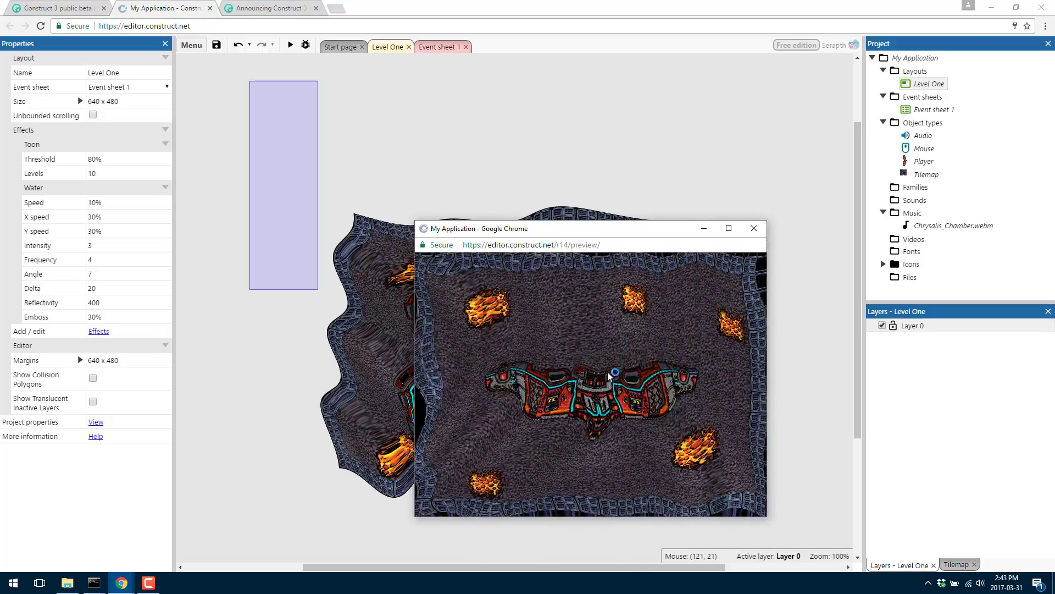
pyautogui.click(752, 228)
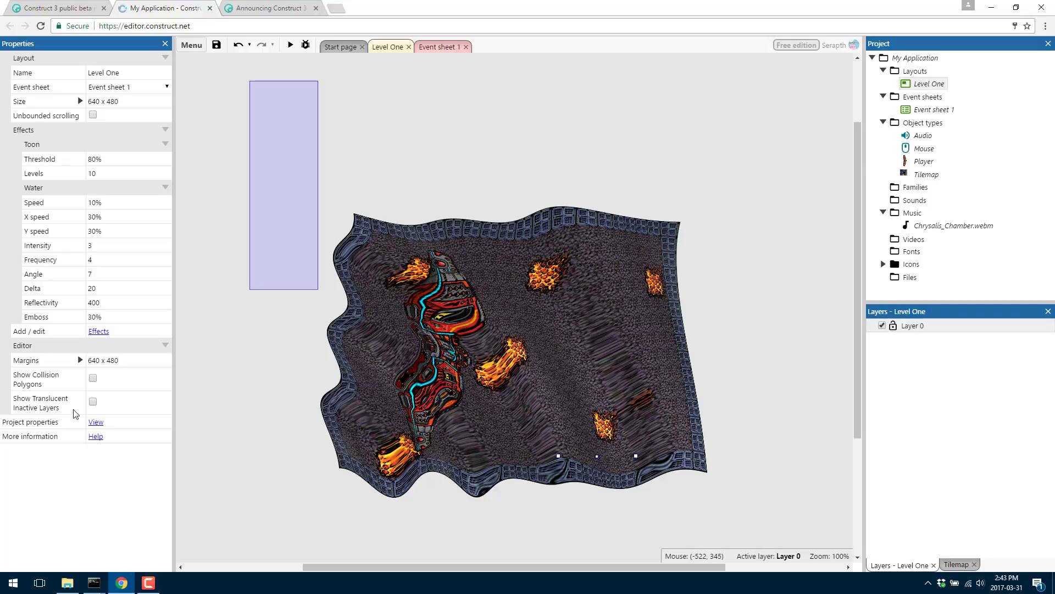
pyautogui.click(96, 422)
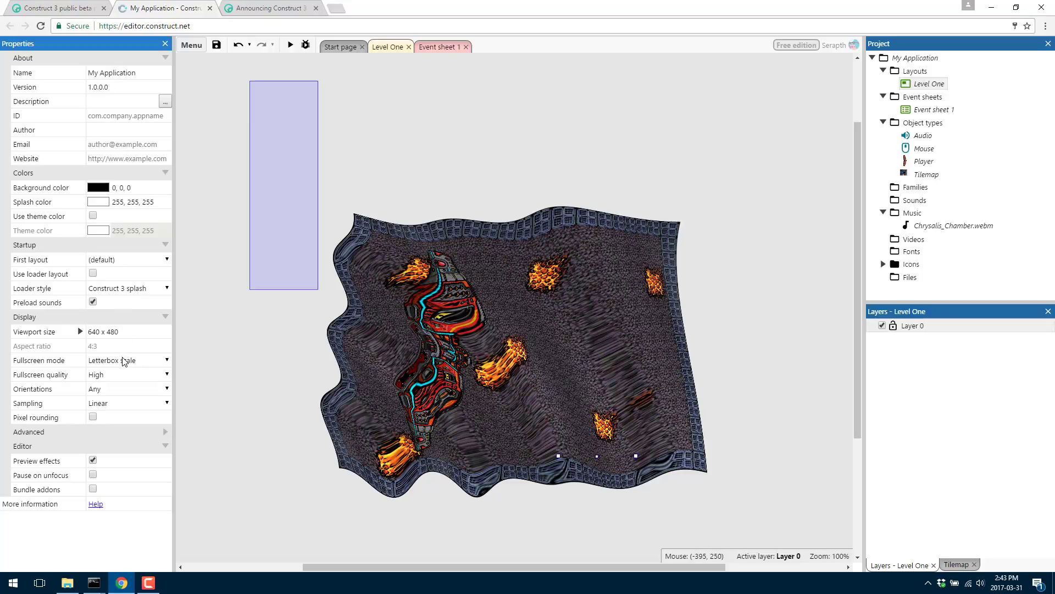
# Open the Addon manager and check which file types can be chosen when installing a new addon.
pyautogui.click(192, 45)
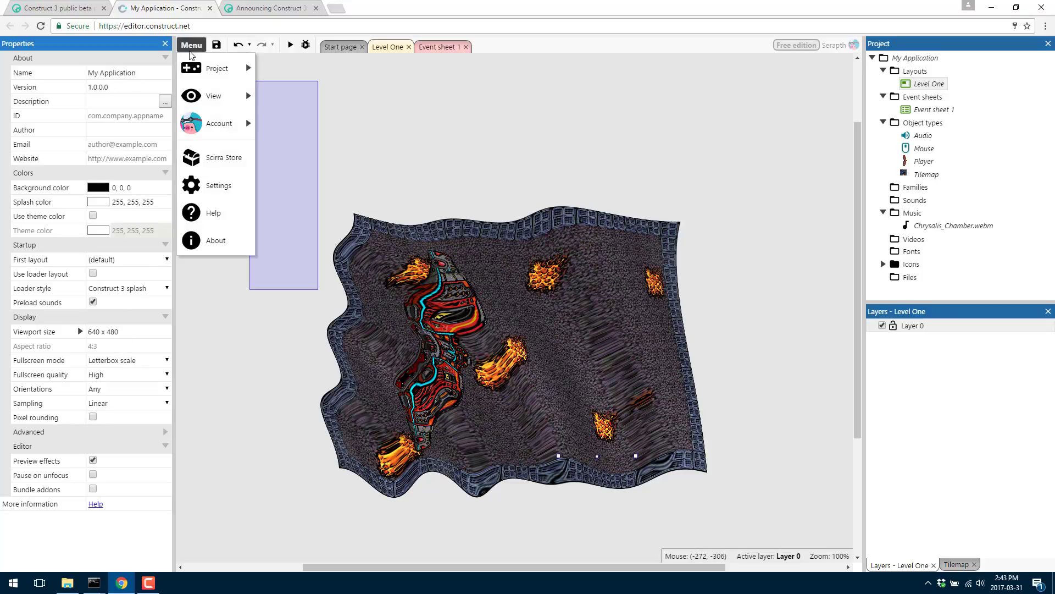
pyautogui.moveTo(207, 109)
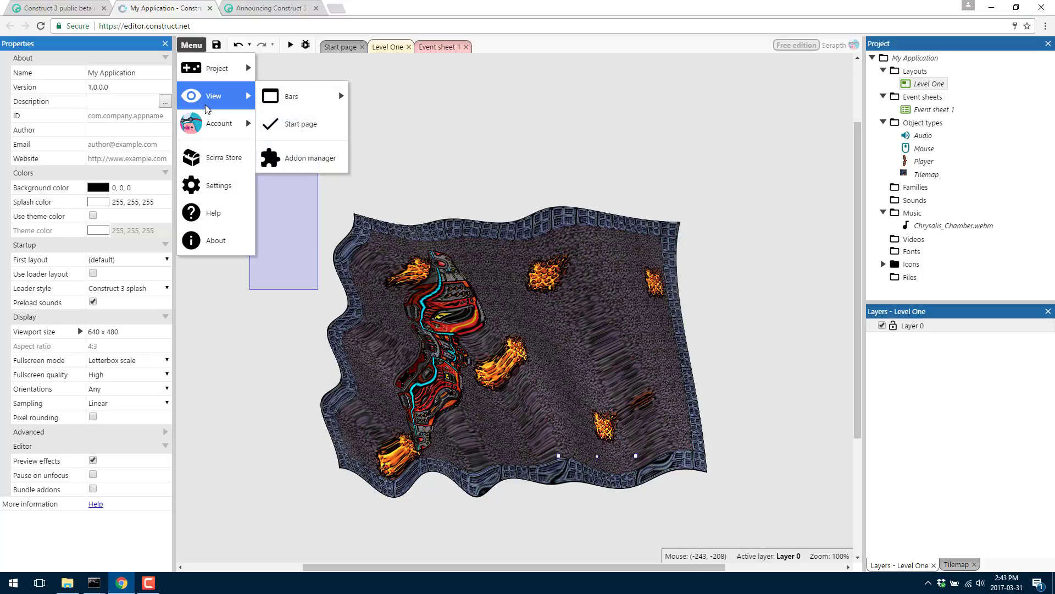
pyautogui.moveTo(219, 126)
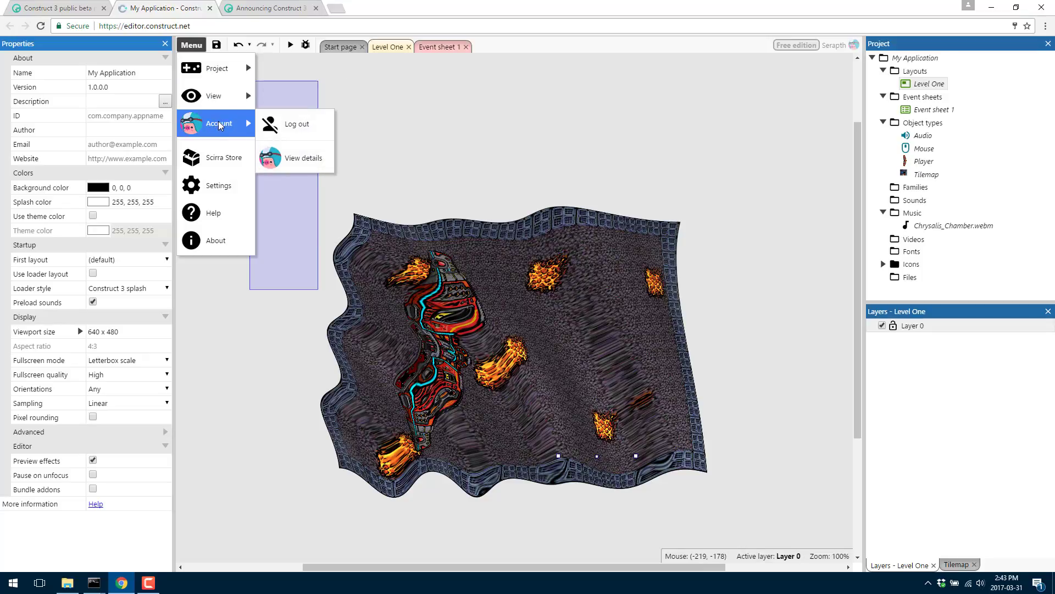
pyautogui.click(294, 152)
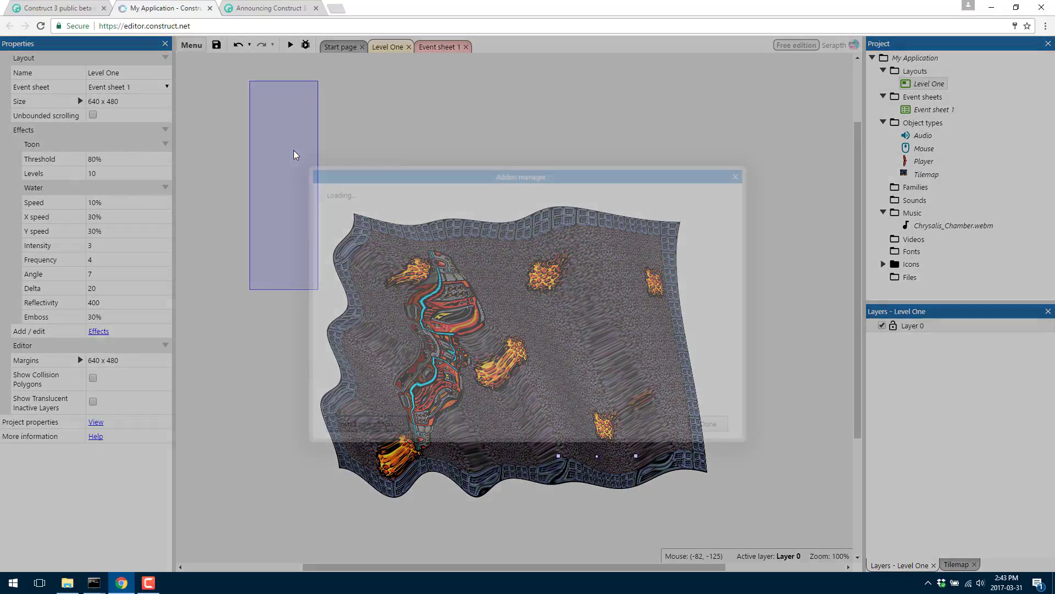
pyautogui.scroll(-4, 429, 338)
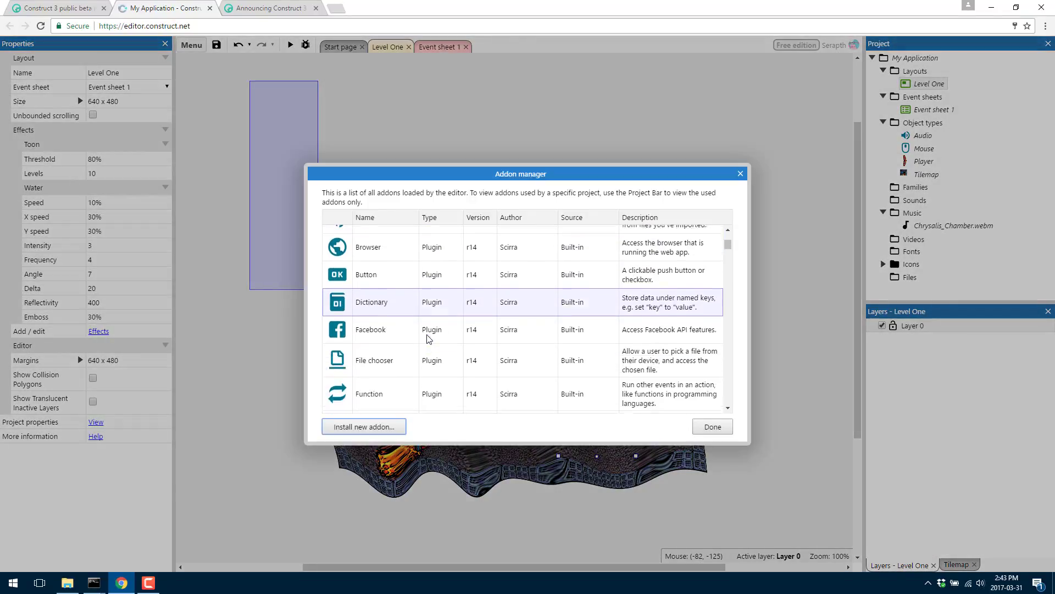
pyautogui.scroll(-5, 430, 336)
pyautogui.click(364, 426)
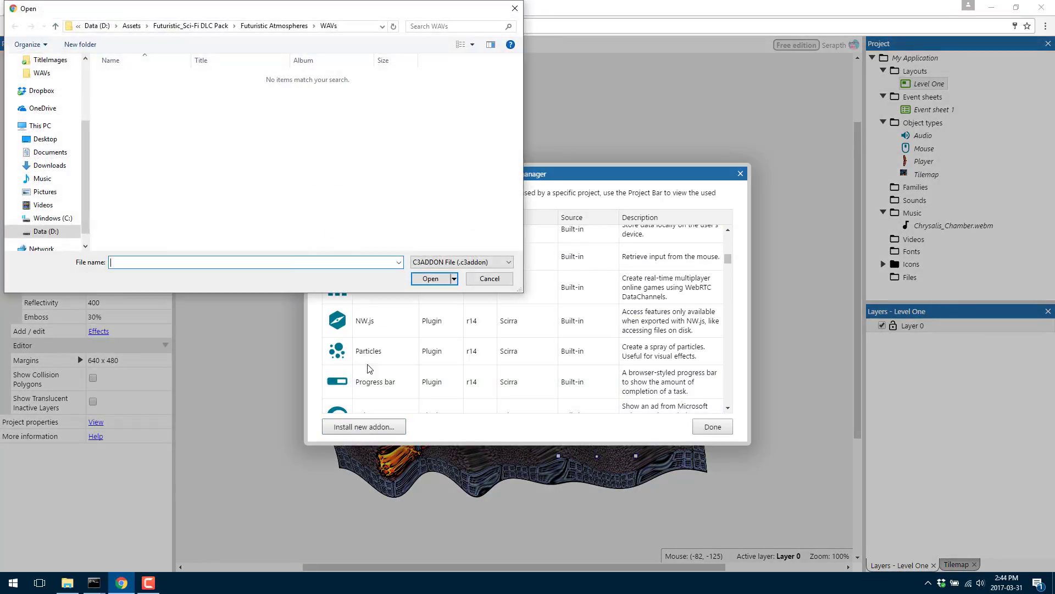
pyautogui.click(474, 262)
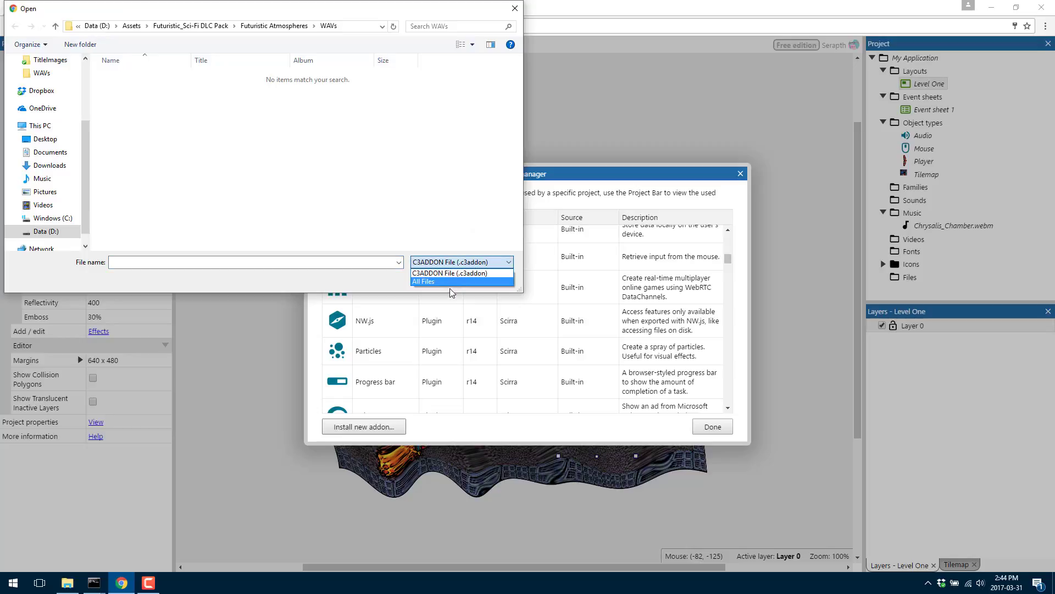
pyautogui.click(514, 9)
pyautogui.click(514, 8)
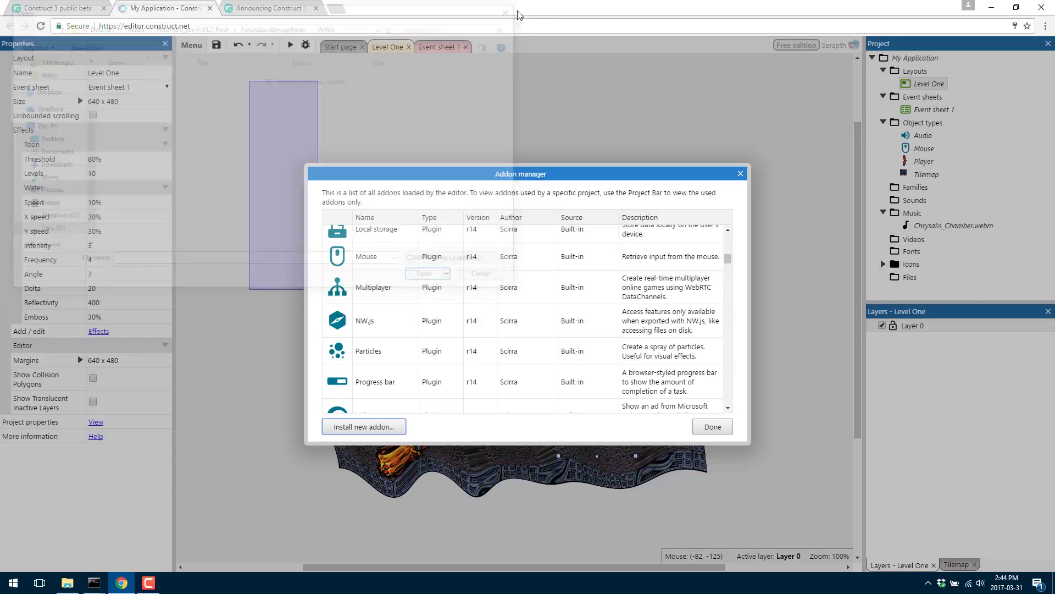
# Browse the plugins, behaviors and effects listed in the Addon manager and close it.
pyautogui.scroll(-15, 617, 360)
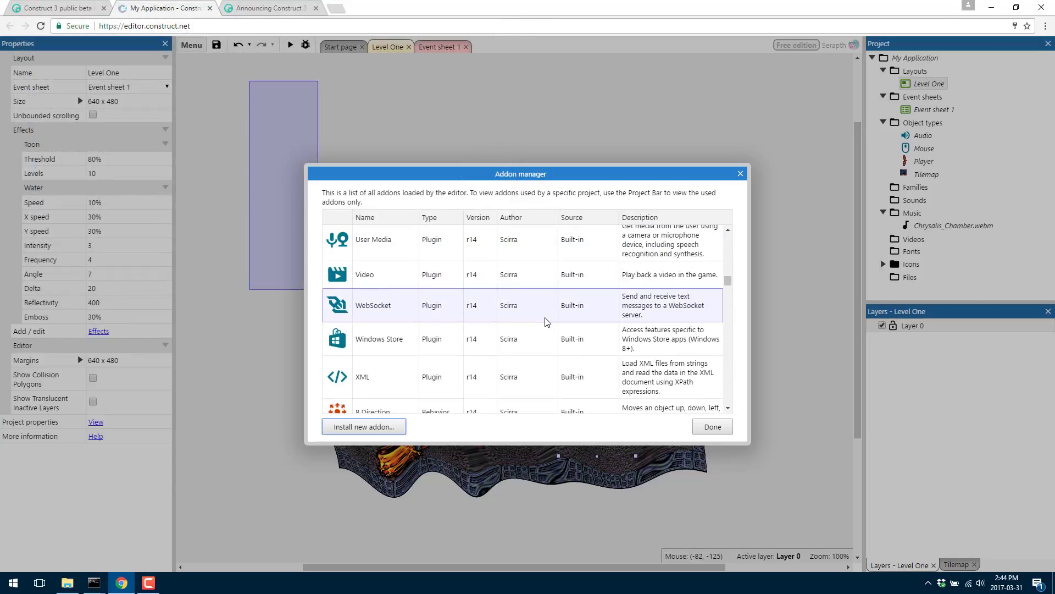
pyautogui.scroll(-20, 385, 285)
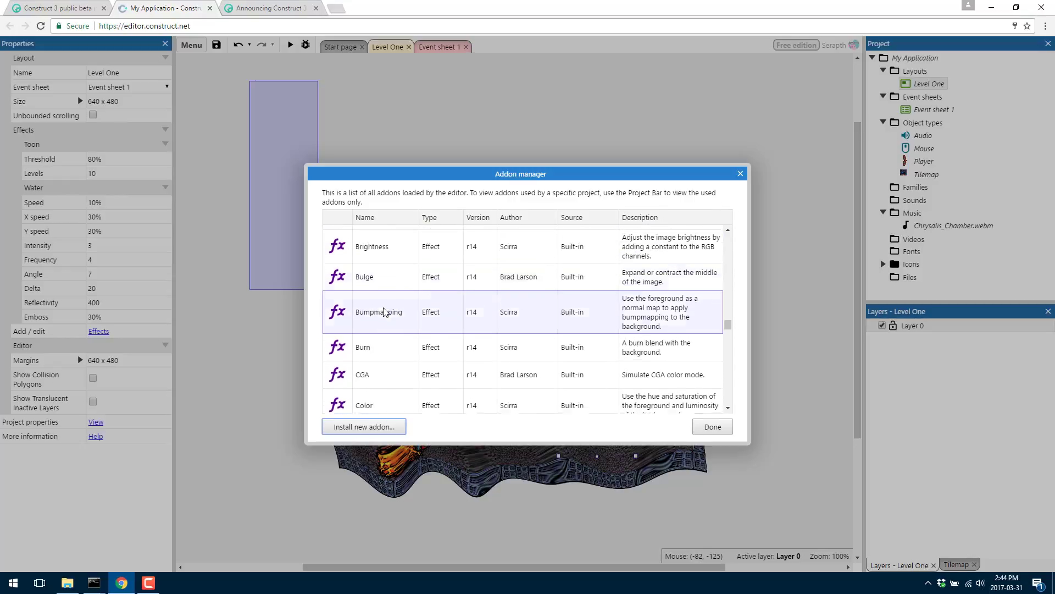
pyautogui.scroll(-4, 386, 306)
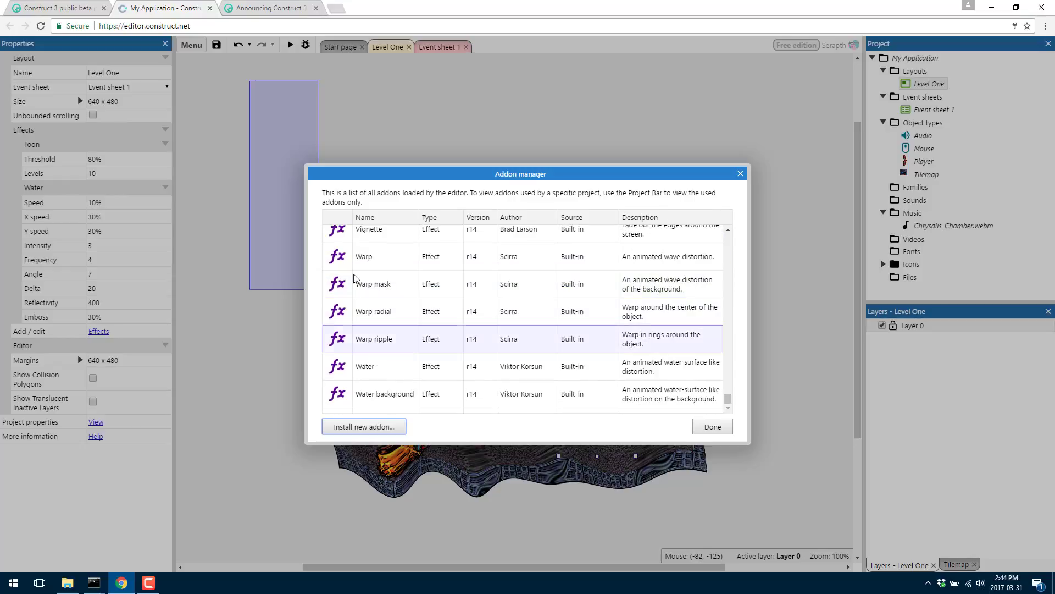
pyautogui.scroll(12, 396, 319)
pyautogui.scroll(12, 402, 328)
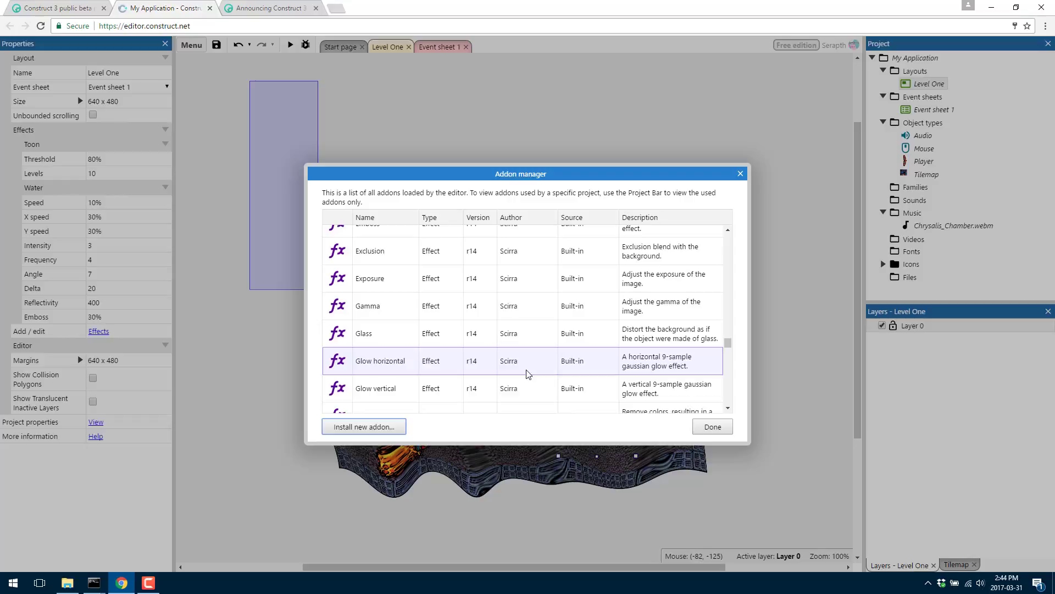
pyautogui.click(713, 426)
# Add the Fade behavior to the Player object alongside its 8Direction behavior.
pyautogui.rightClick(928, 162)
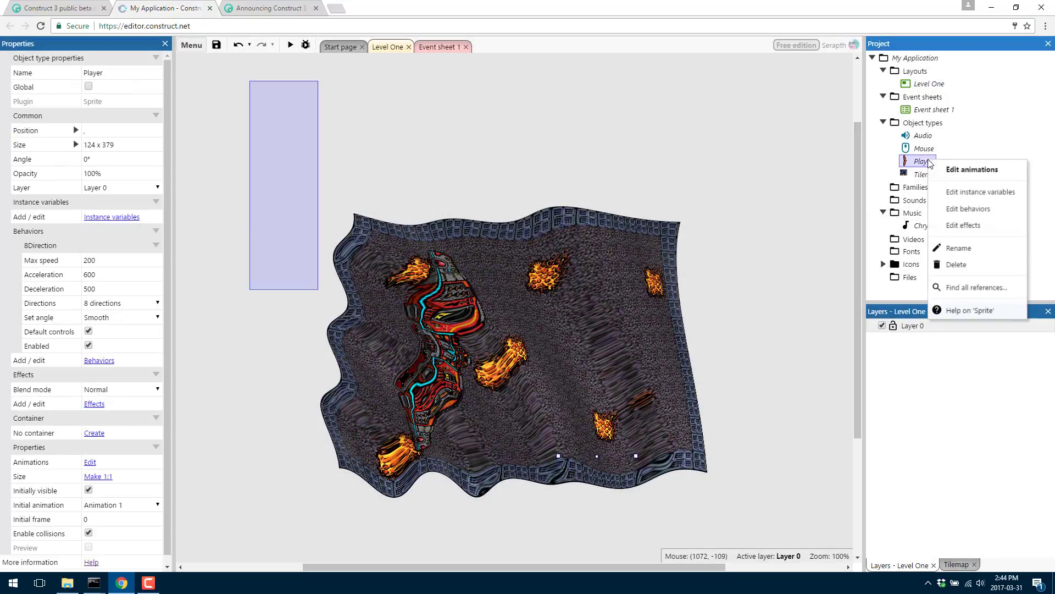
pyautogui.click(969, 209)
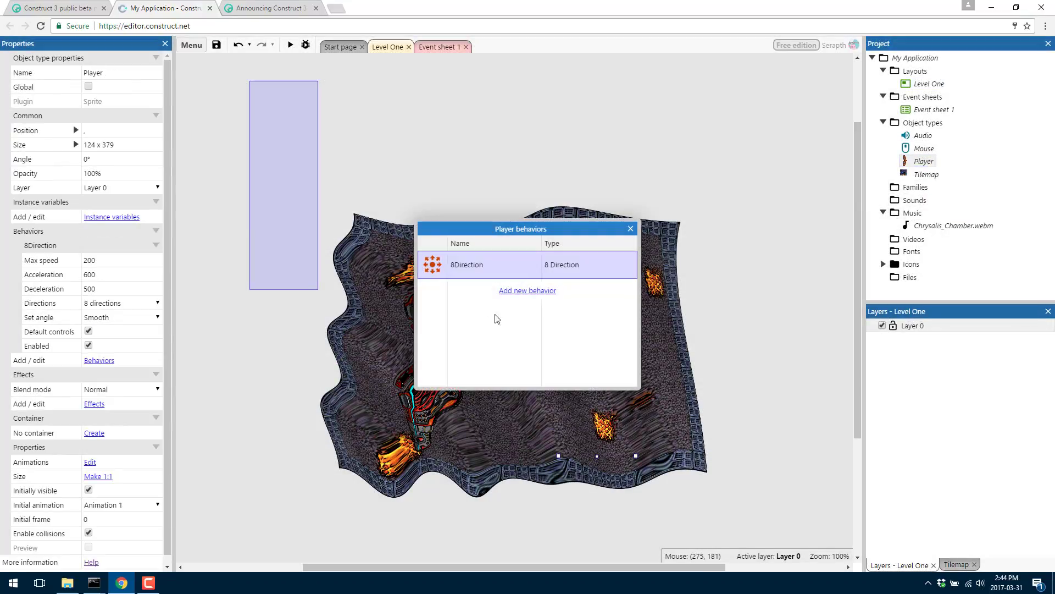
pyautogui.click(520, 290)
pyautogui.scroll(-2, 507, 325)
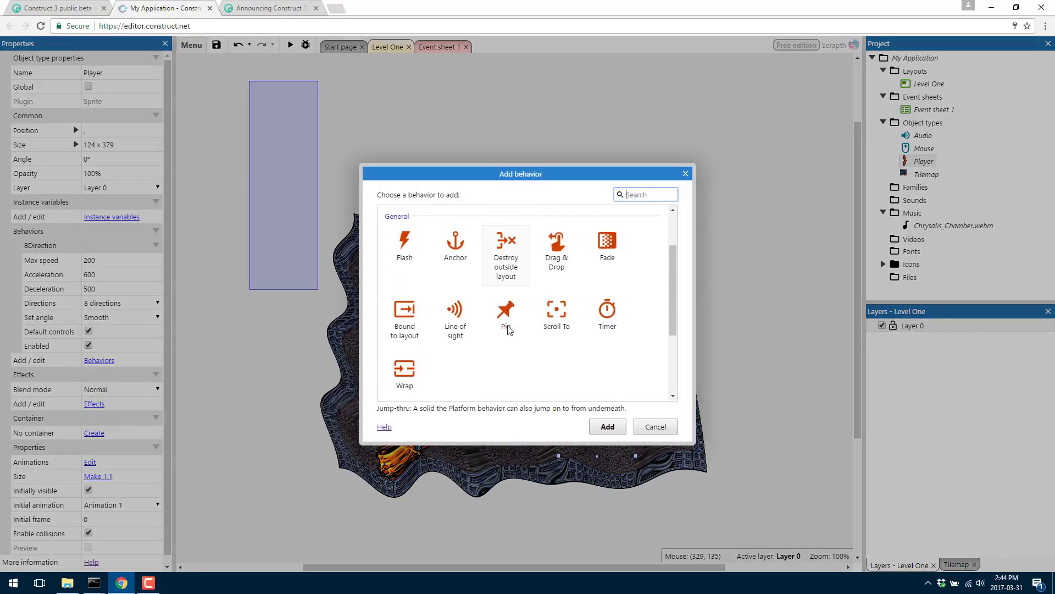
pyautogui.scroll(2, 507, 326)
pyautogui.doubleClick(607, 310)
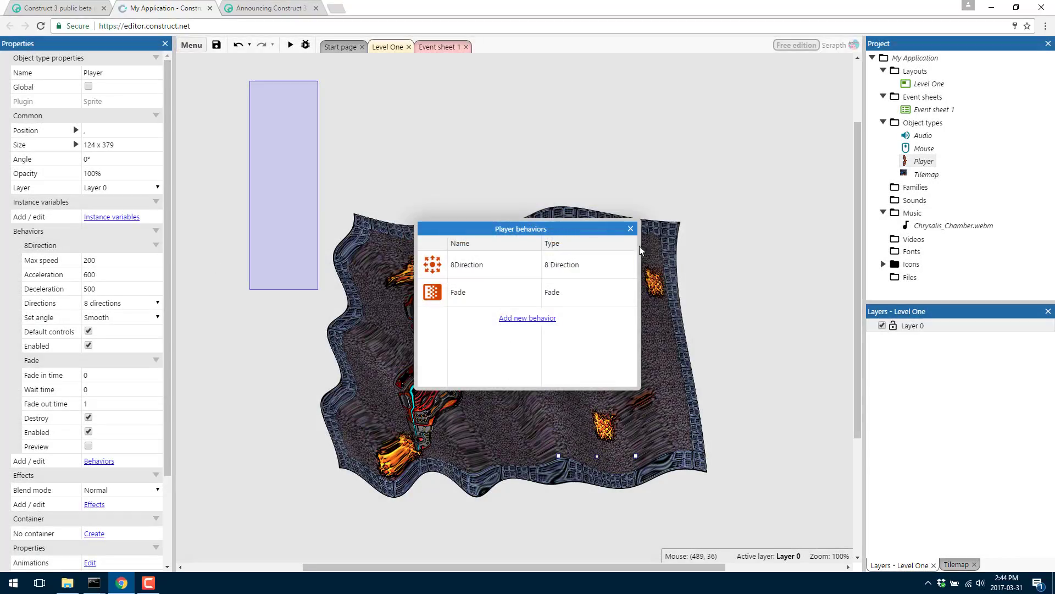
pyautogui.click(432, 264)
pyautogui.click(630, 230)
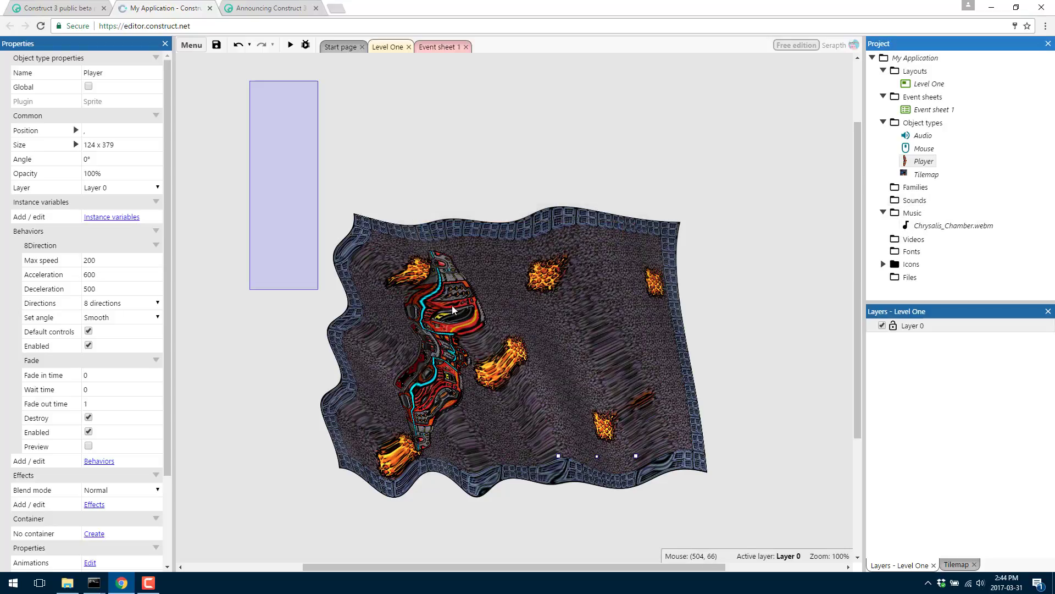
# Visit the Scirra Store and browse the Royalty Free Assets and Game Music categories.
pyautogui.click(192, 46)
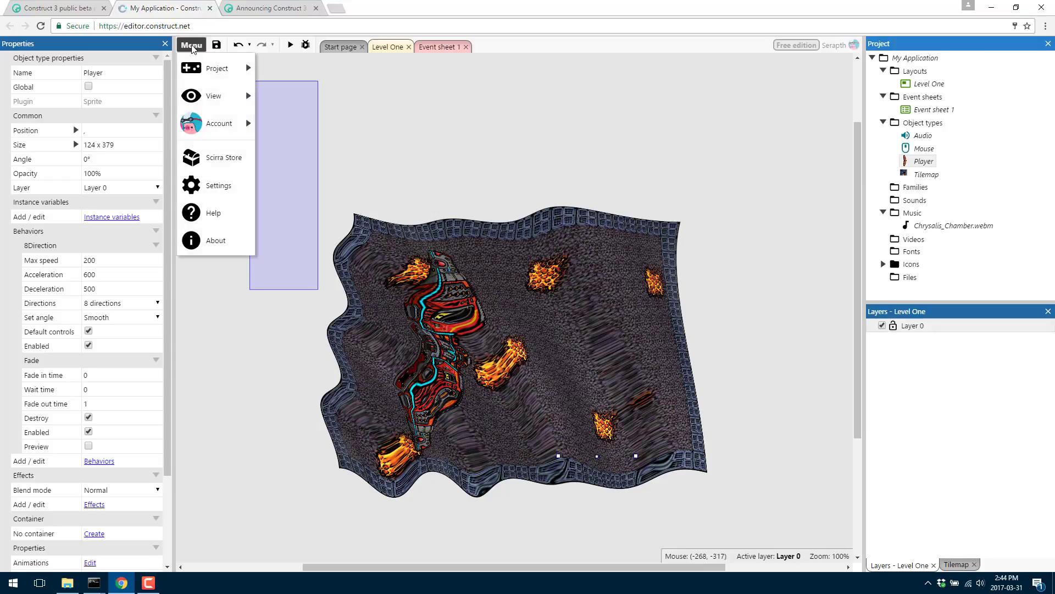
pyautogui.click(224, 160)
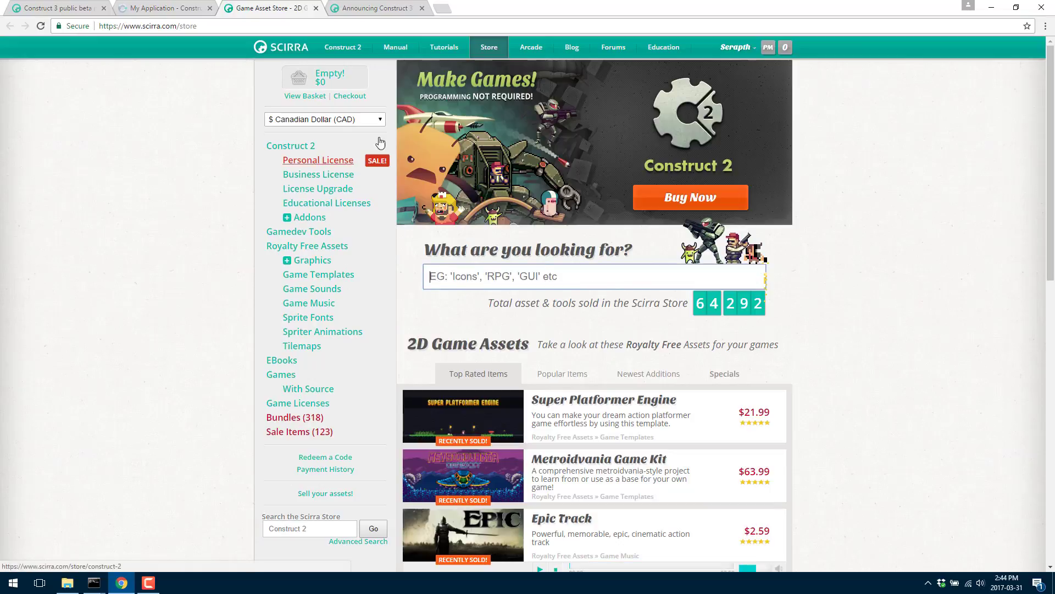
pyautogui.scroll(-1, 676, 351)
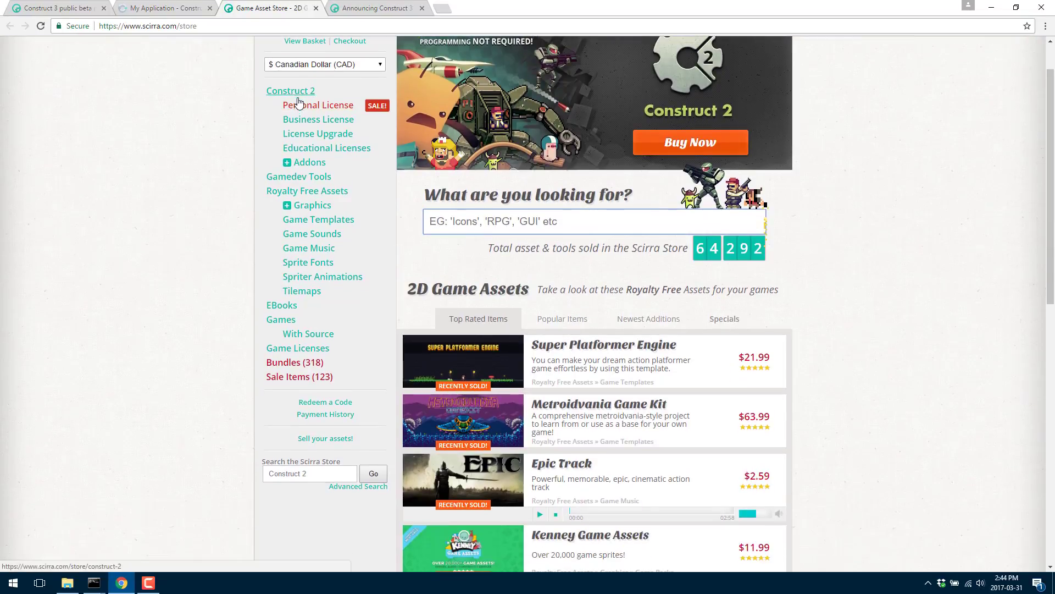
pyautogui.click(326, 192)
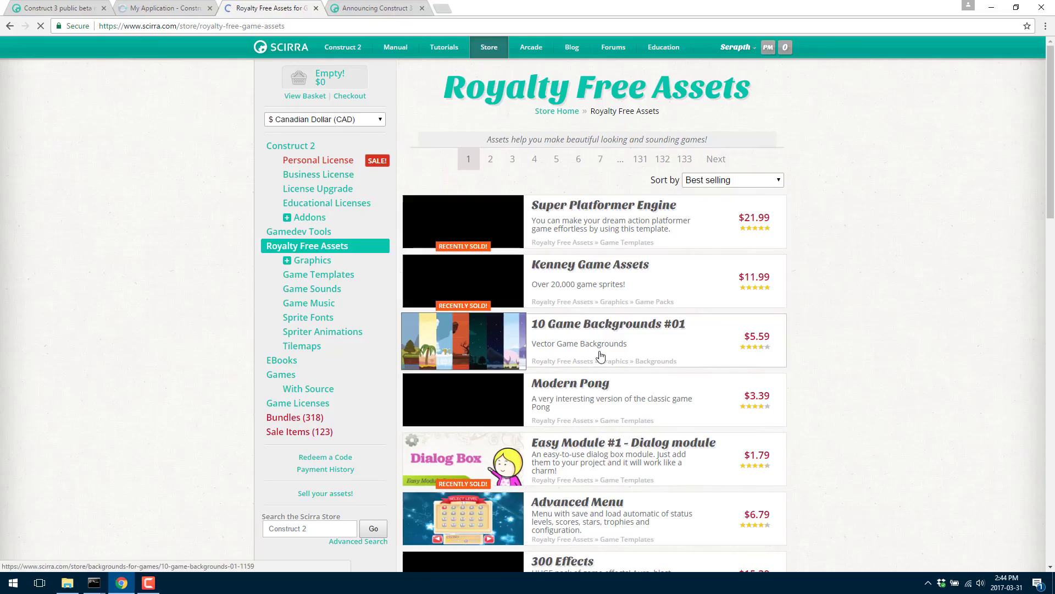
pyautogui.scroll(-5, 613, 345)
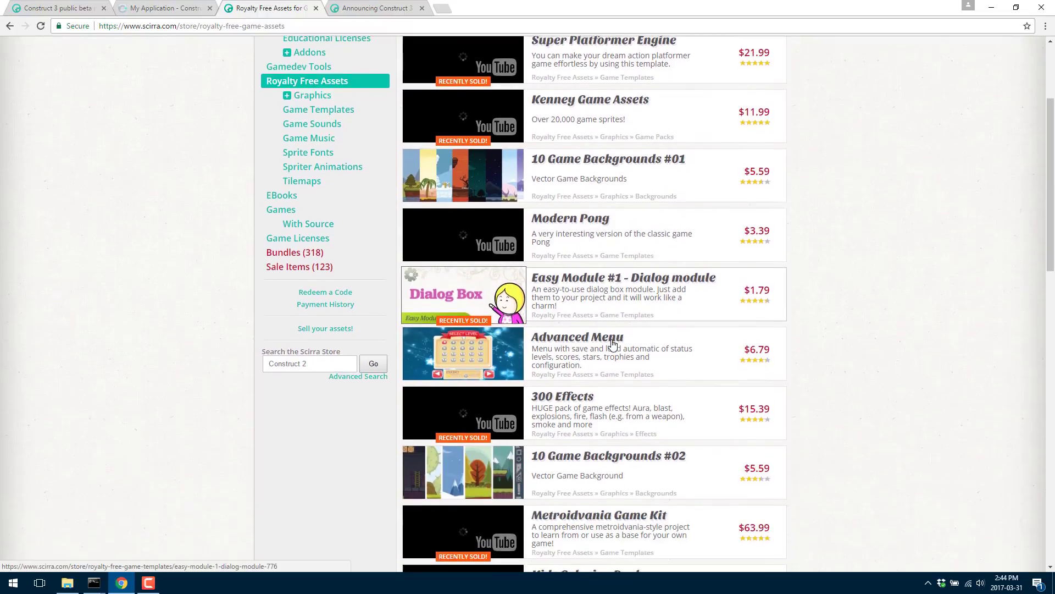
pyautogui.scroll(-9, 612, 344)
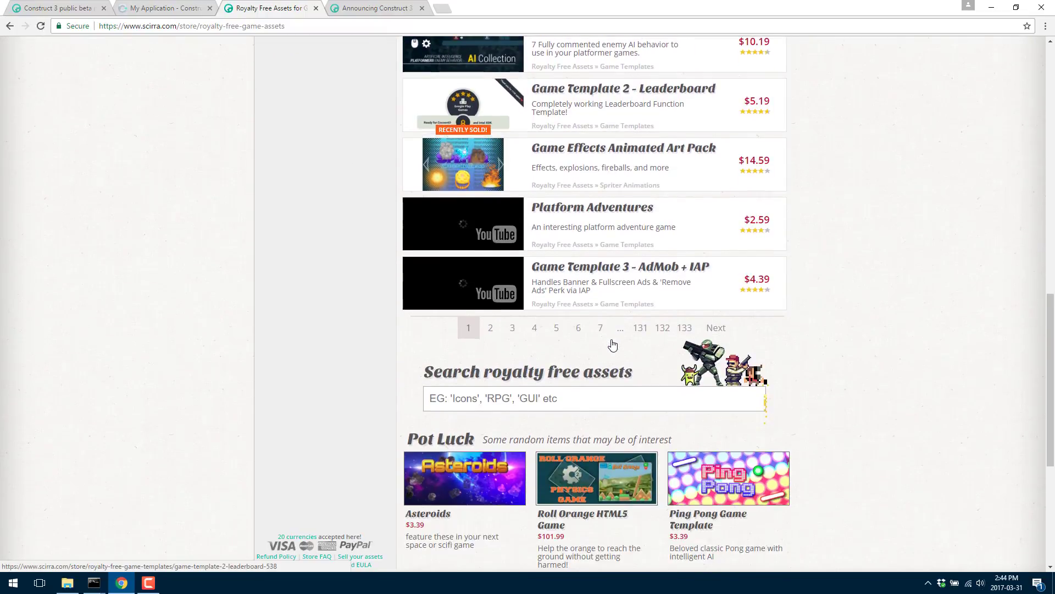
pyautogui.scroll(5, 609, 343)
pyautogui.scroll(9, 609, 341)
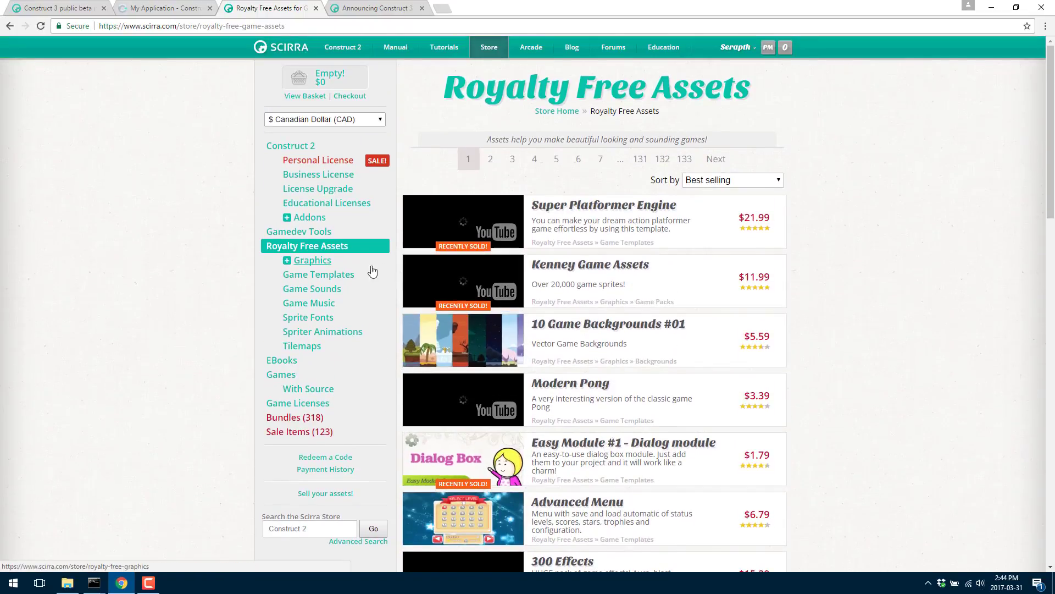
pyautogui.click(315, 302)
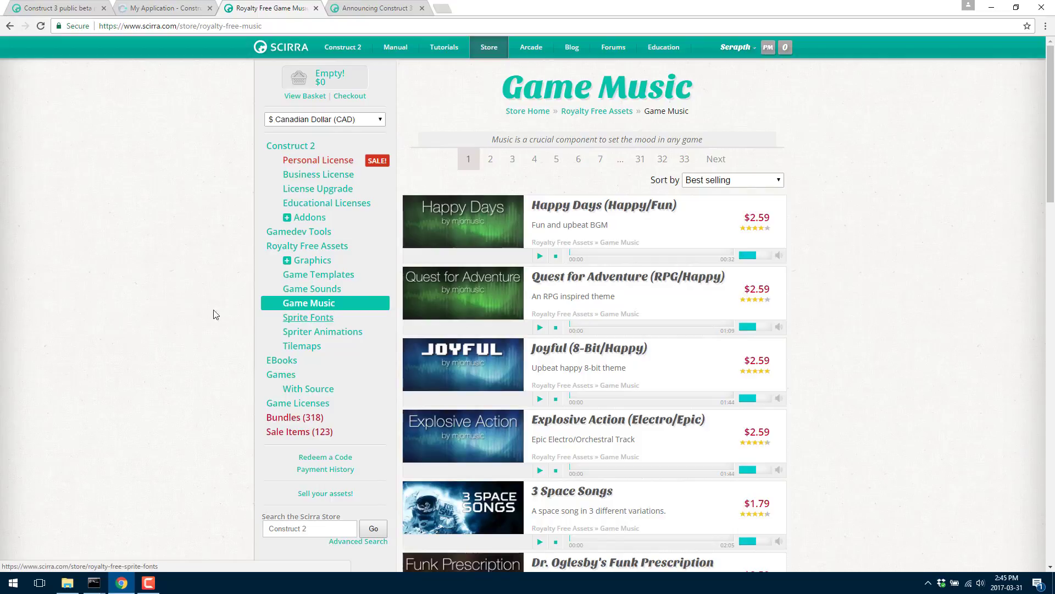
# Read "What the beta includes" in the Construct 3 public beta blog post, highlight the May 15th-21st dates, and return to the Level One layout.
pyautogui.click(58, 7)
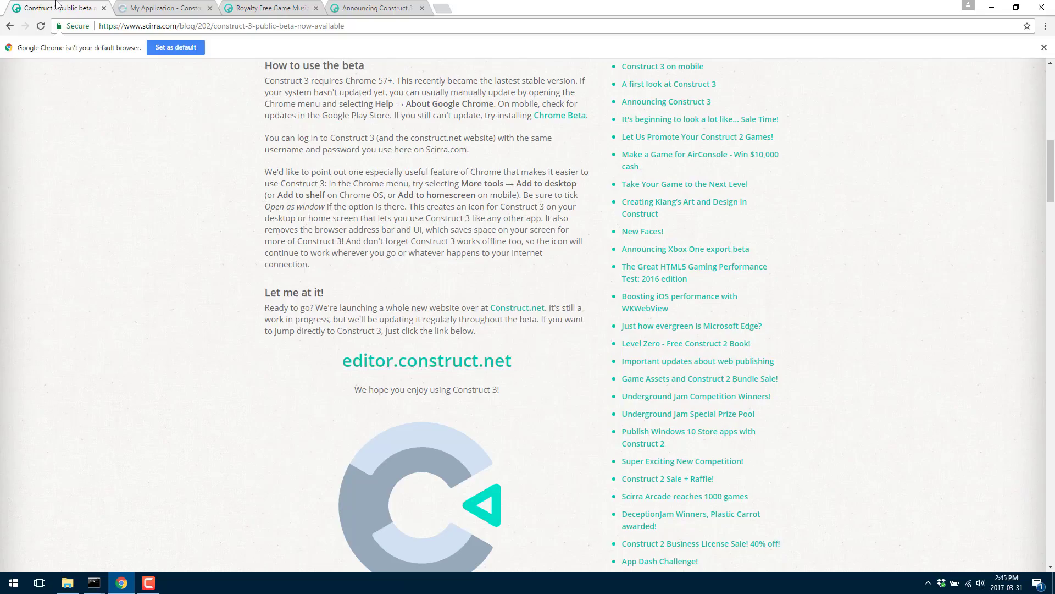
pyautogui.click(165, 7)
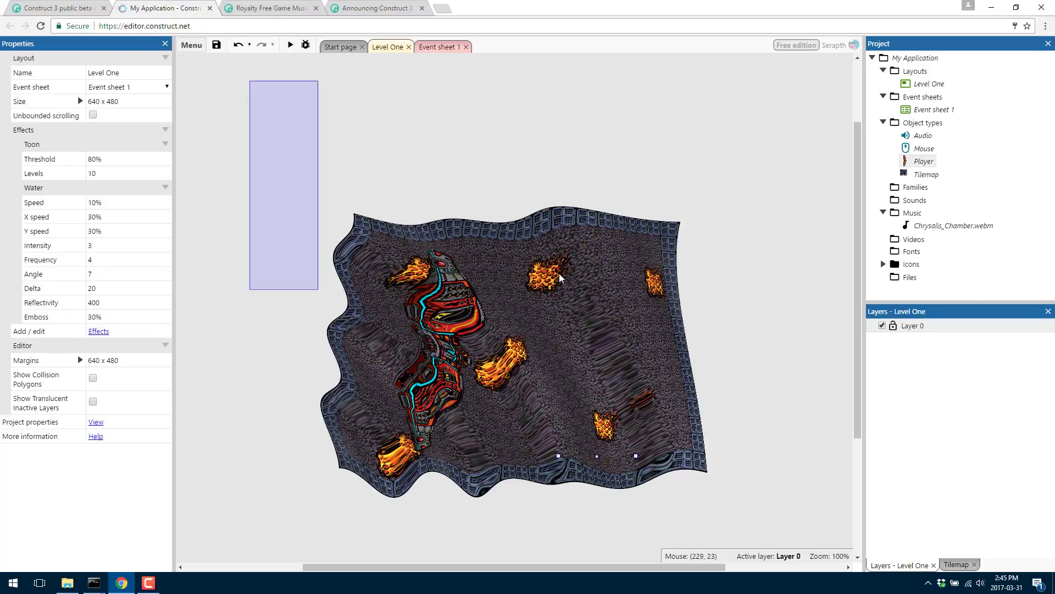
pyautogui.click(41, 8)
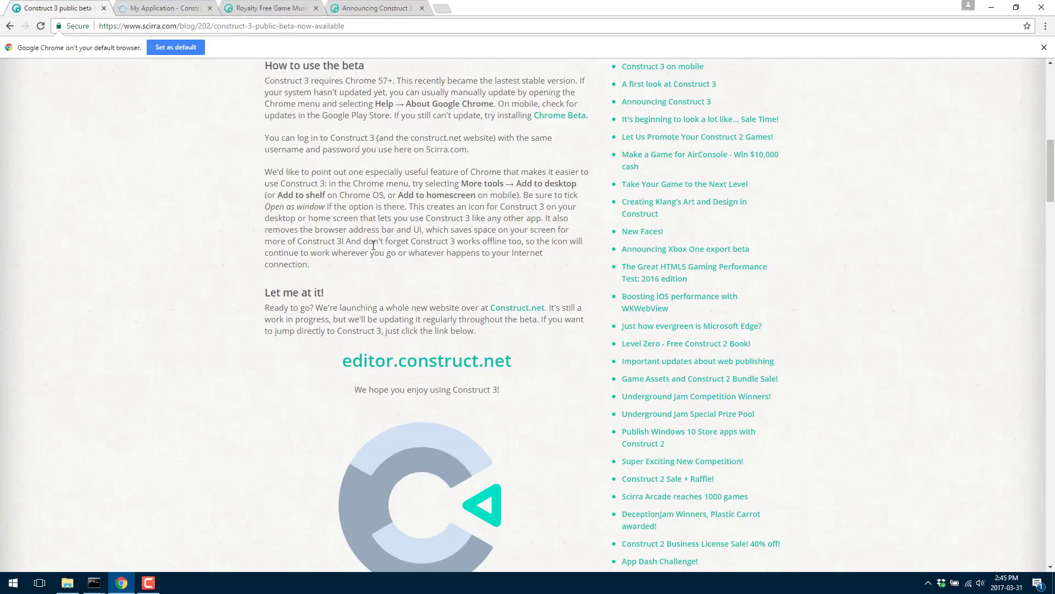
pyautogui.scroll(3, 401, 238)
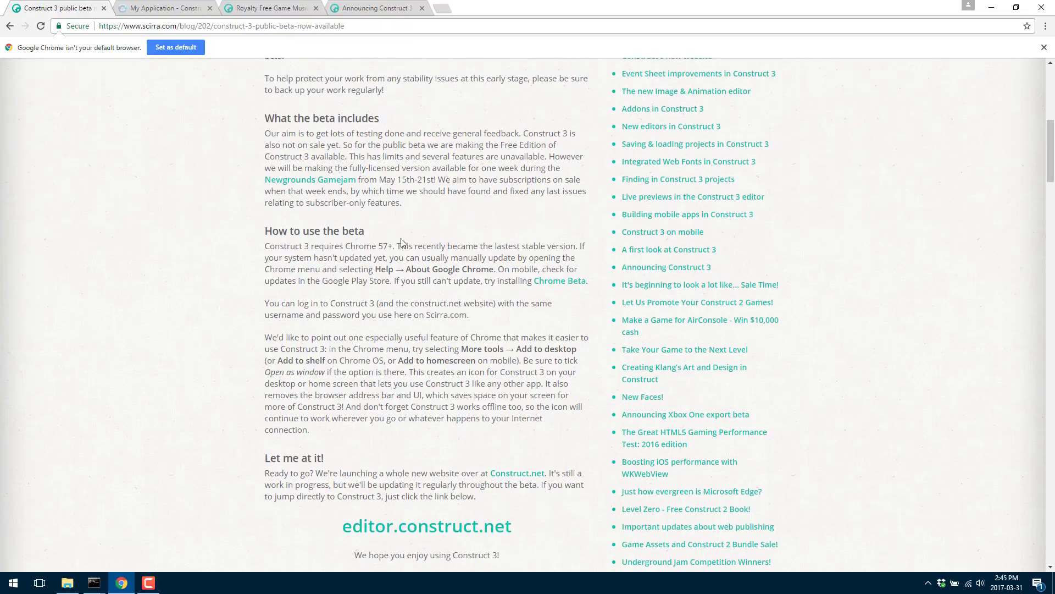
pyautogui.scroll(1, 401, 239)
pyautogui.scroll(5, 446, 311)
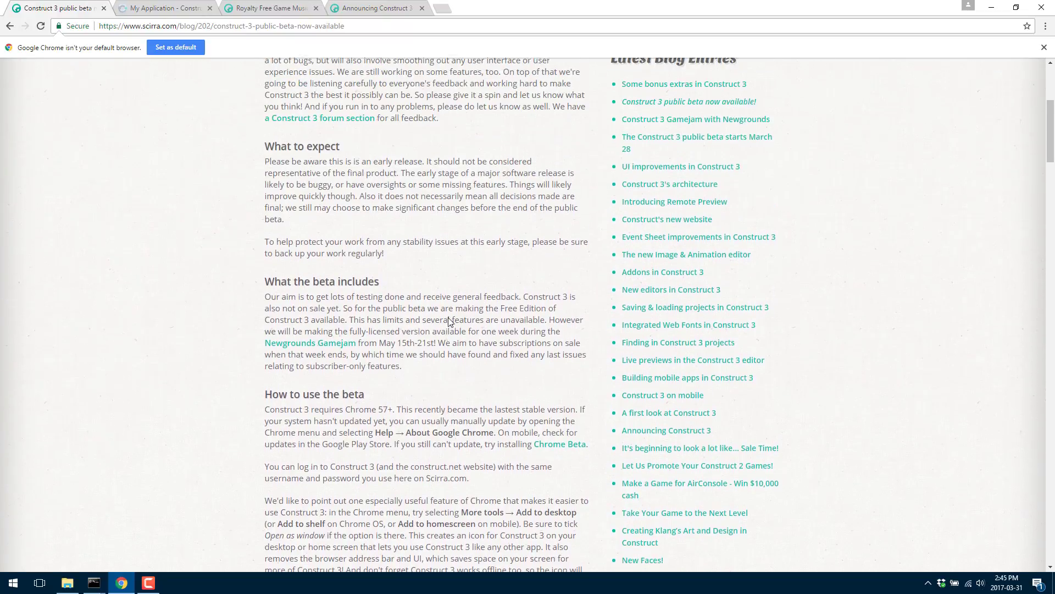
pyautogui.scroll(-3, 450, 321)
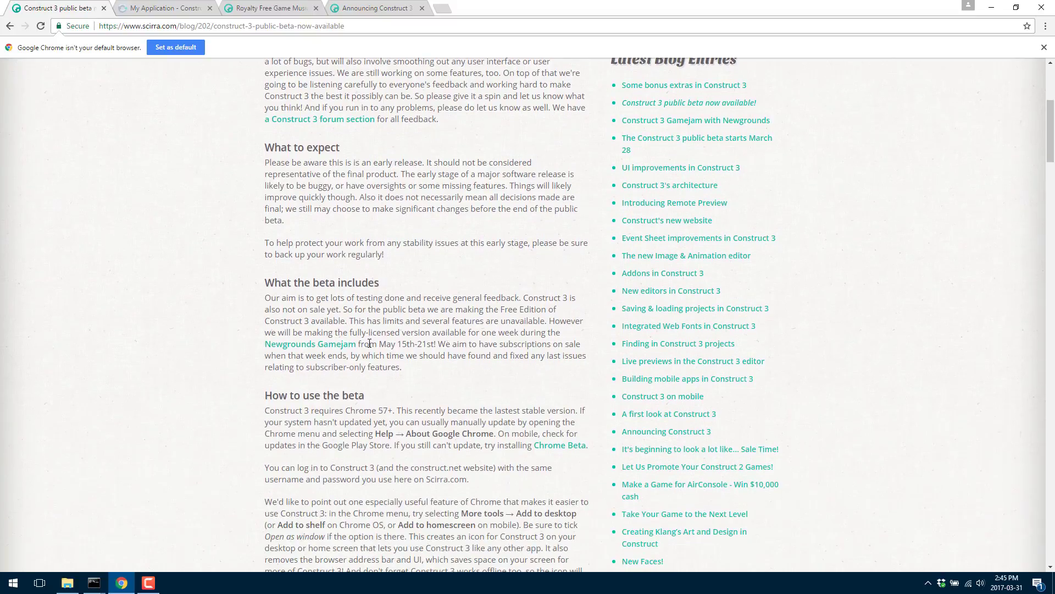
pyautogui.moveTo(369, 344); pyautogui.dragTo(437, 345)
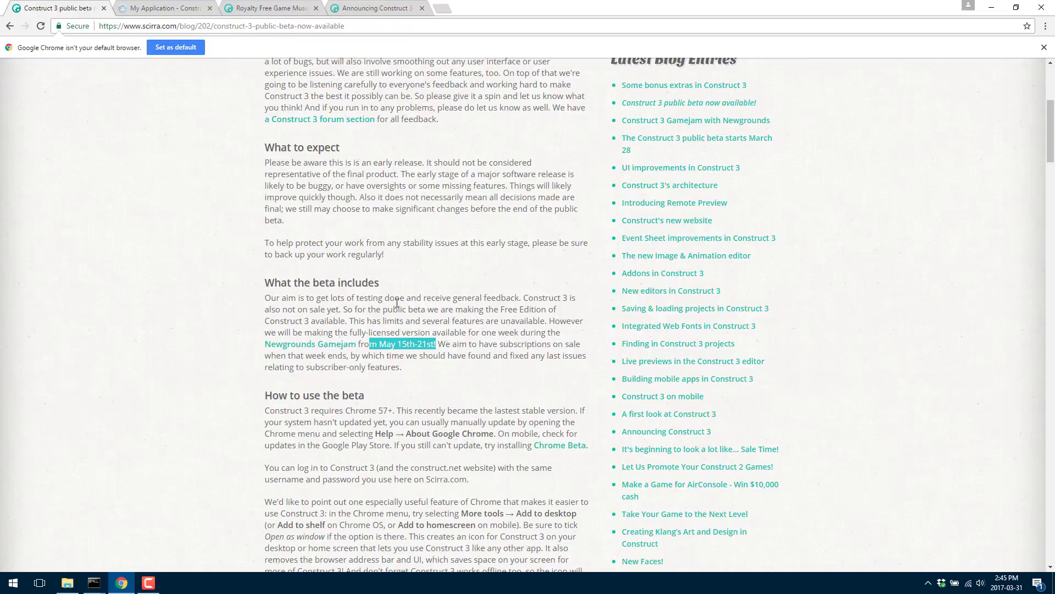
pyautogui.click(175, 9)
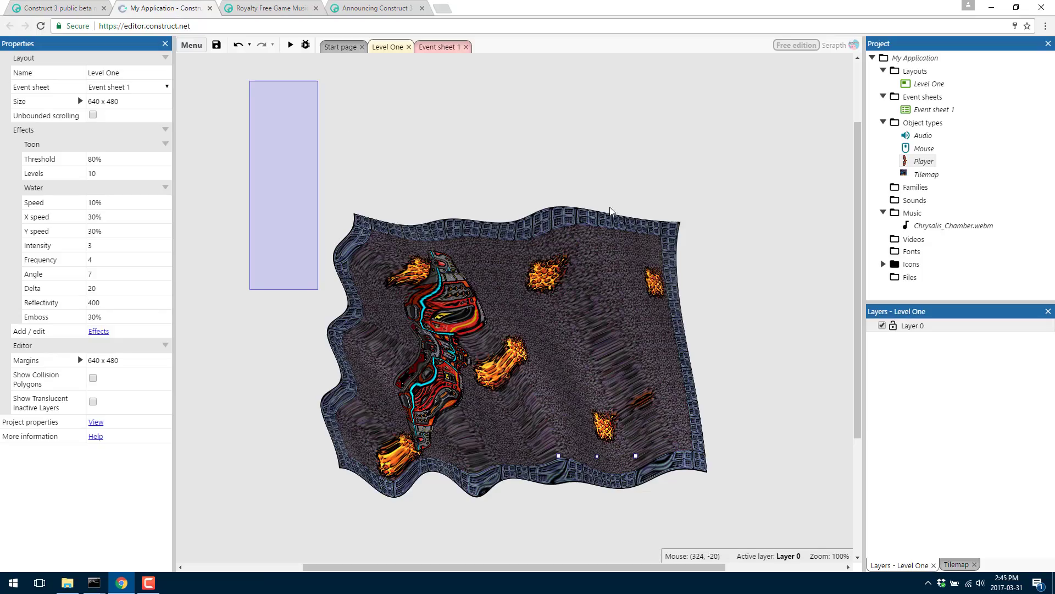